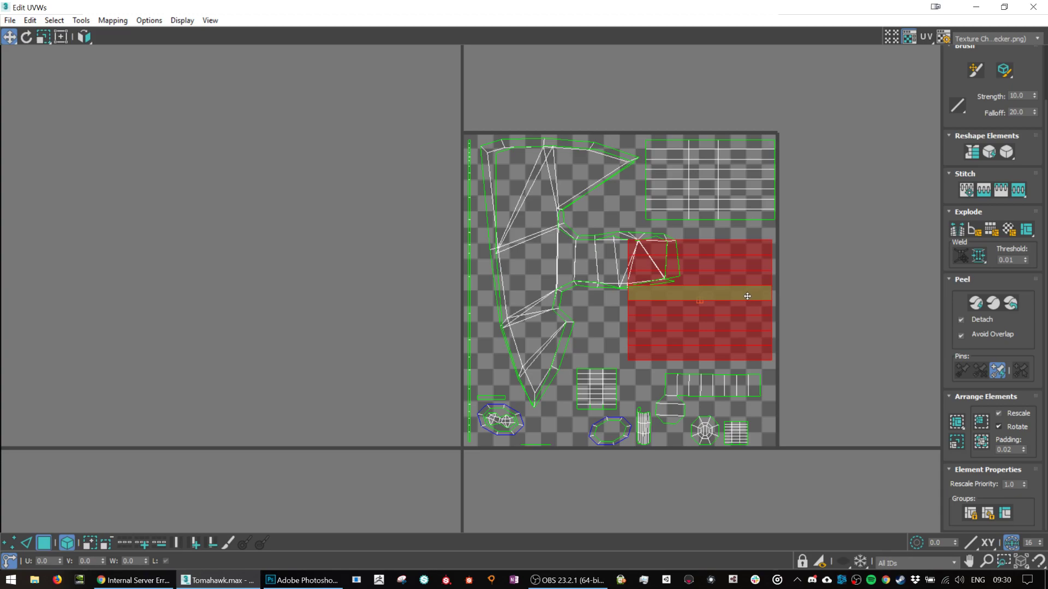
Shift the axe-head UV shell slightly left and move the large striped rectangular shell down, clear of the head's shaft.
click(531, 271)
drag(560, 182, 552, 180)
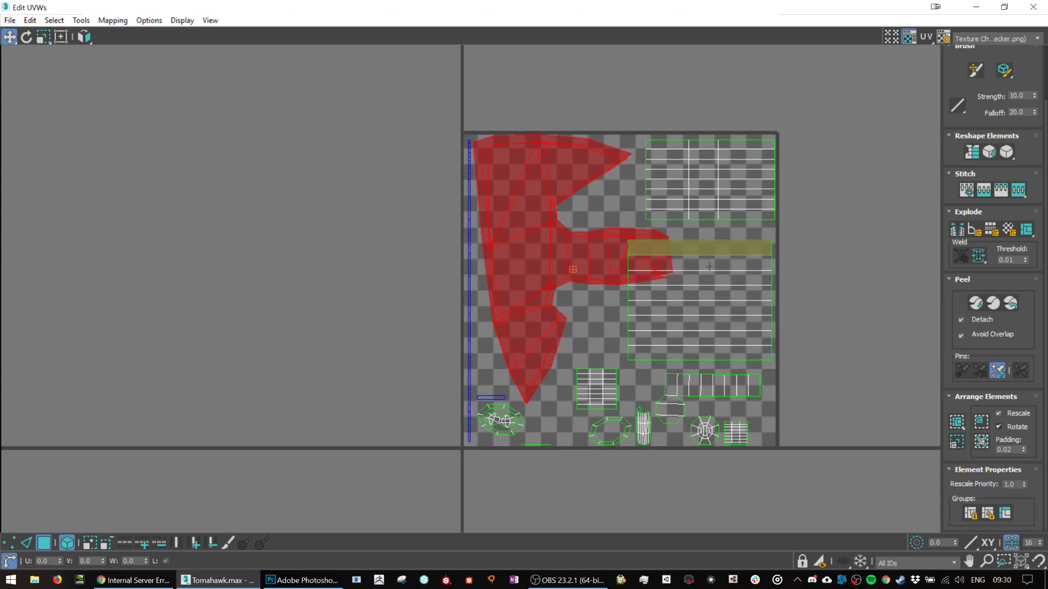
click(704, 282)
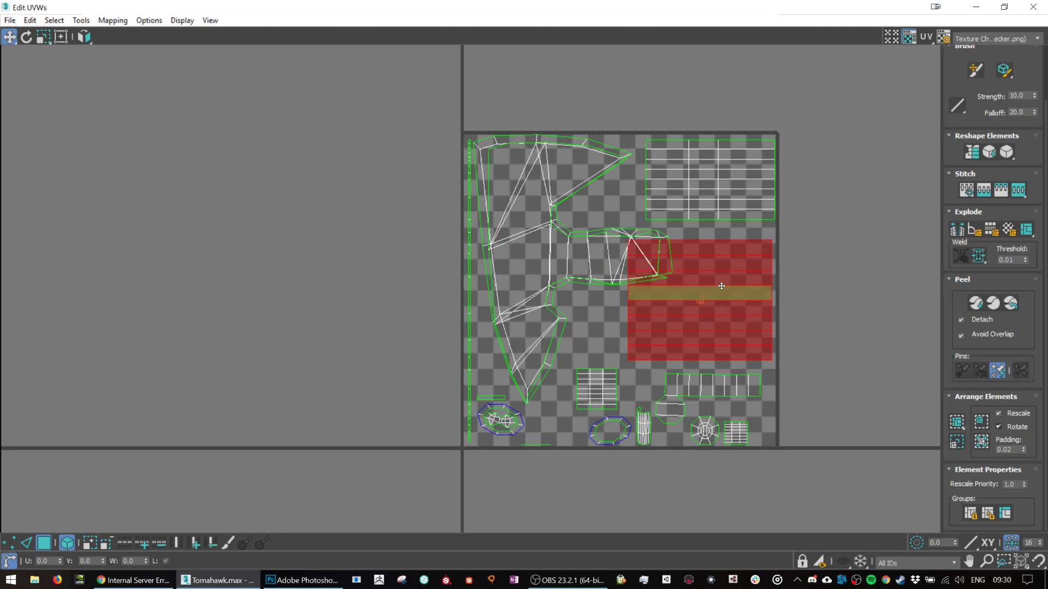
drag(718, 289, 721, 346)
Move the small strip-and-octagon UV shell into the gap between the two large striped rectangular shells.
click(666, 424)
drag(666, 425, 692, 284)
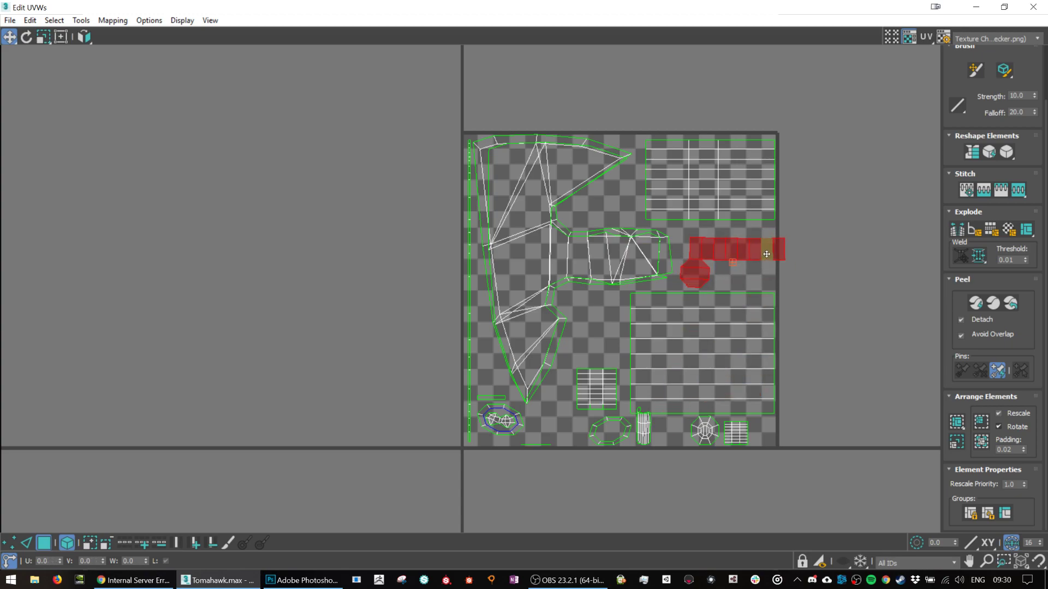
mouse_move(763, 253)
mouse_down()
mouse_move(805, 242)
mouse_move(755, 255)
mouse_up()
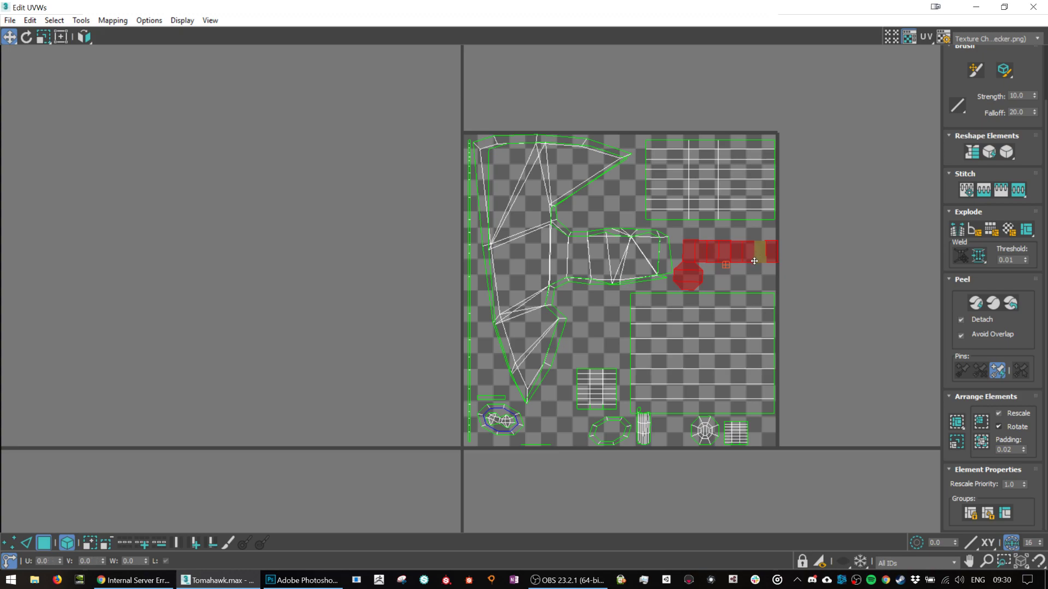
Examine in the 3D viewport which part of the tomahawk the selected strip-and-octagon shell covers.
key(super+Tab)
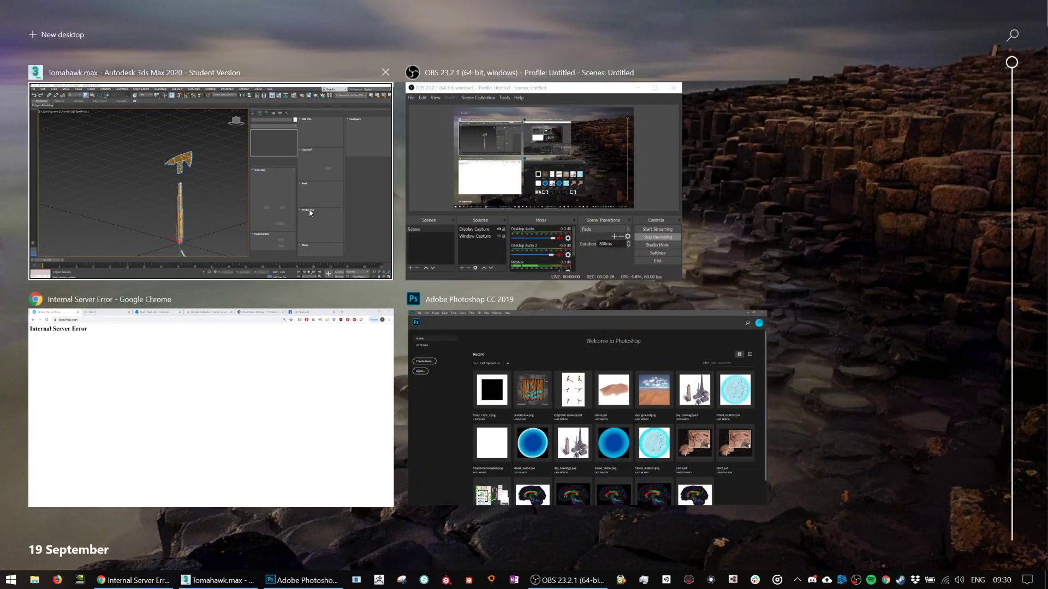
click(306, 212)
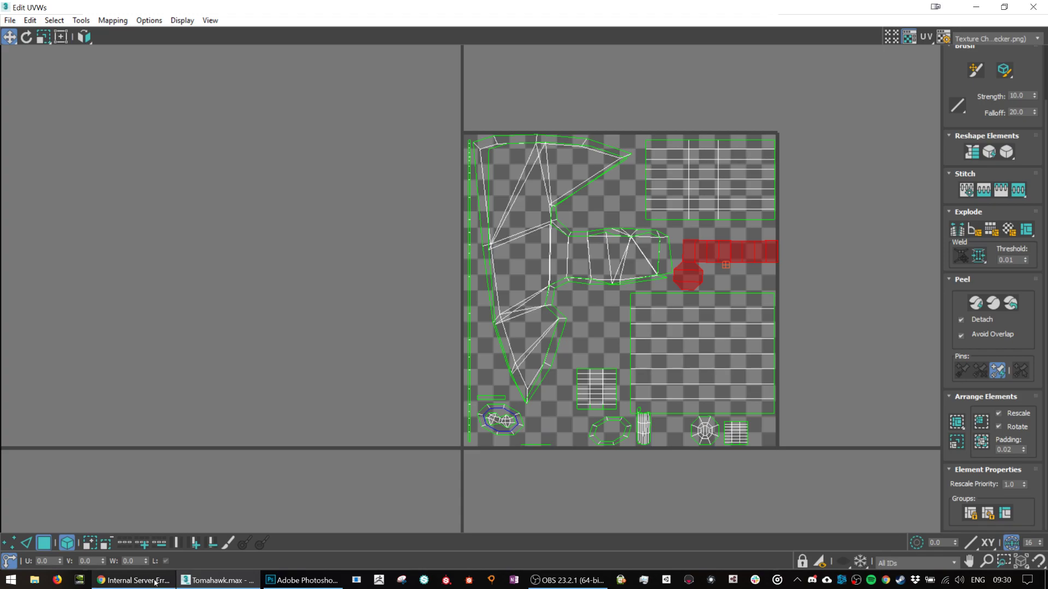
double_click(812, 5)
drag(793, 388, 791, 412)
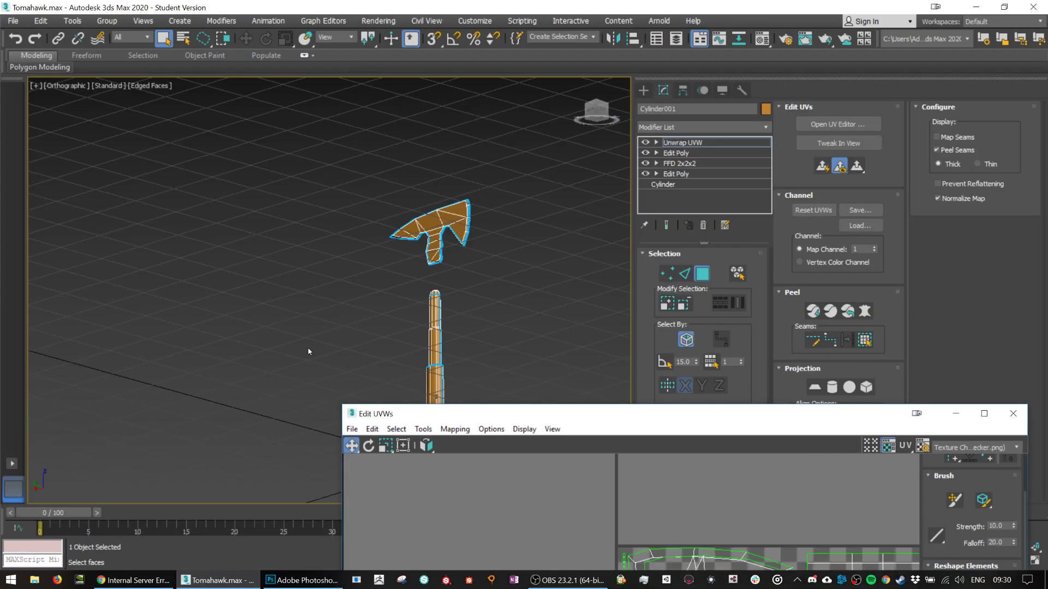
key(z)
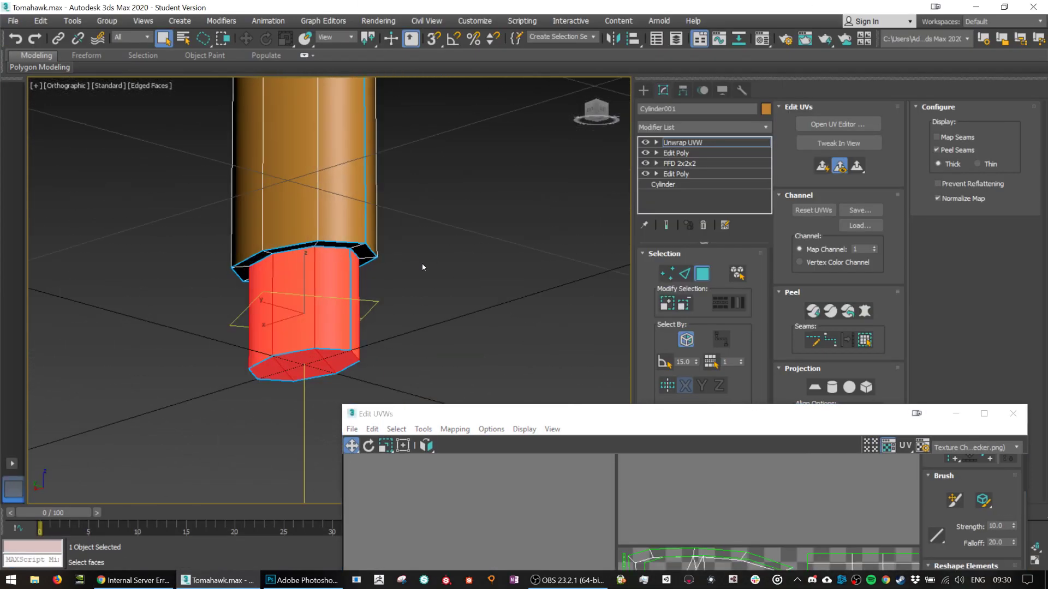
drag(491, 414, 436, 1)
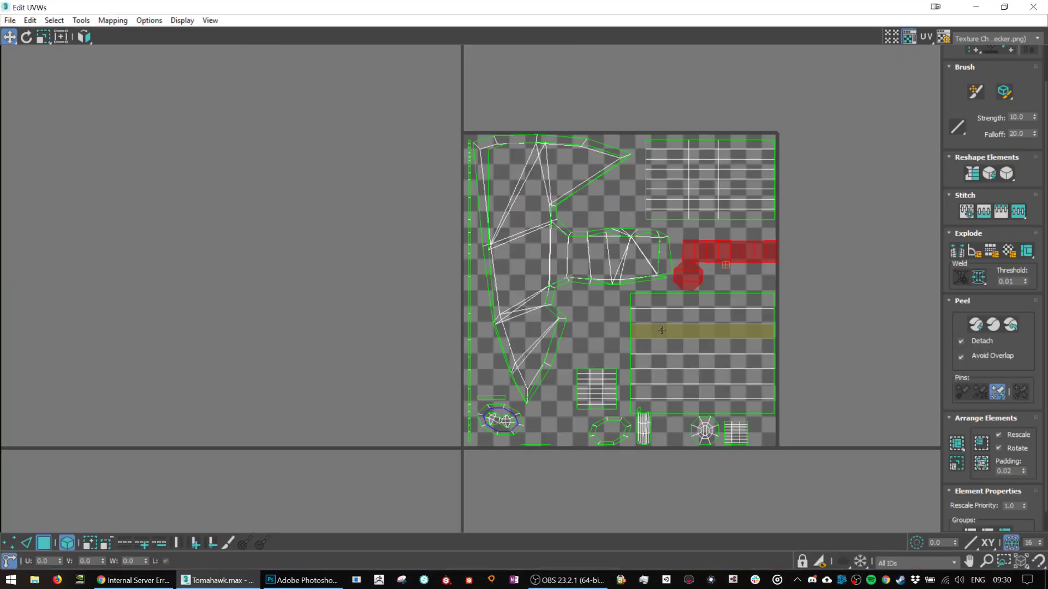
Break the four end polygons off the strip attached to the octagon and move them outside the UV tile.
scroll(741, 291, up, 3)
click(742, 194)
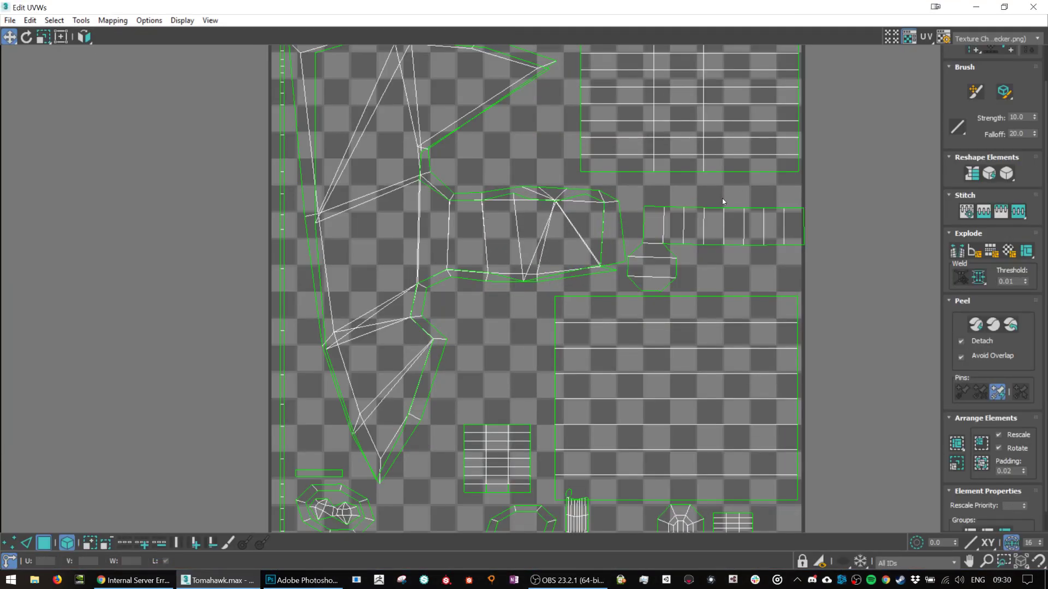
click(765, 241)
click(851, 237)
click(68, 544)
drag(734, 198, 855, 277)
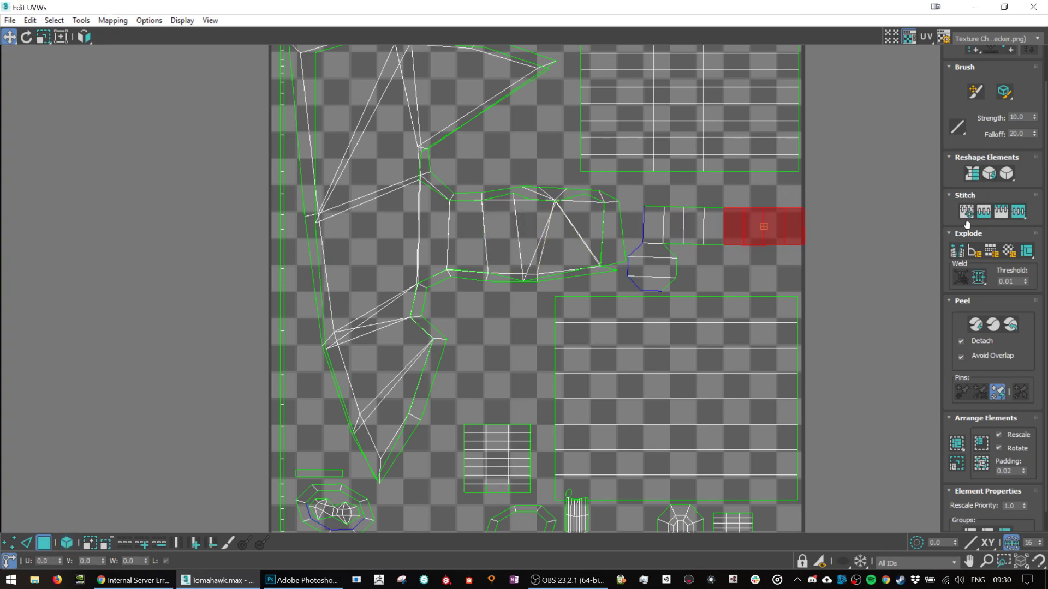
click(957, 253)
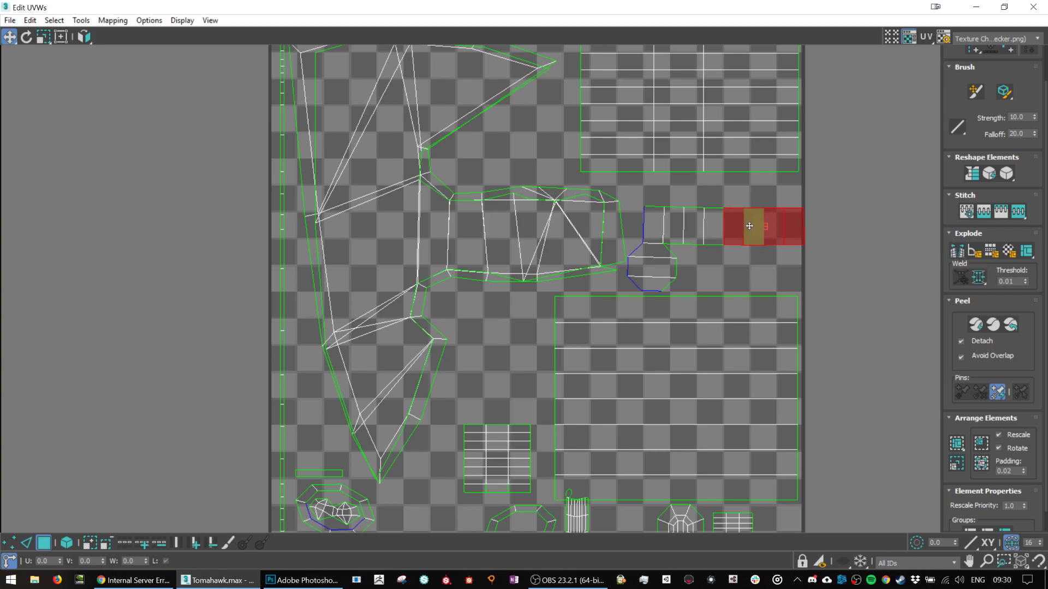
drag(753, 227, 835, 212)
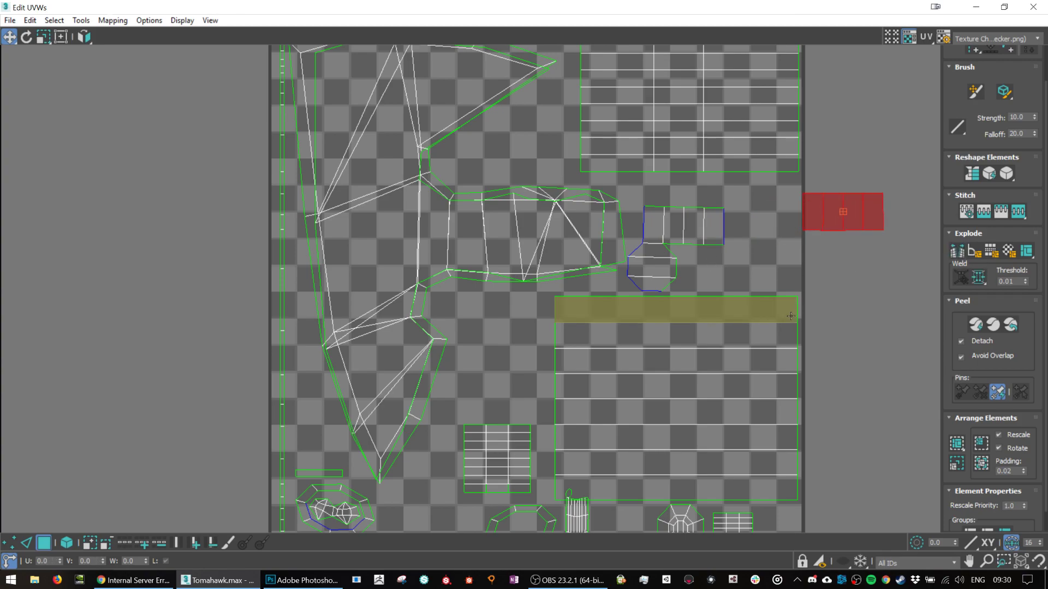
Move the octagon shell up slightly and place the detached four-polygon strip in the free space beside it, inside the tile.
click(673, 225)
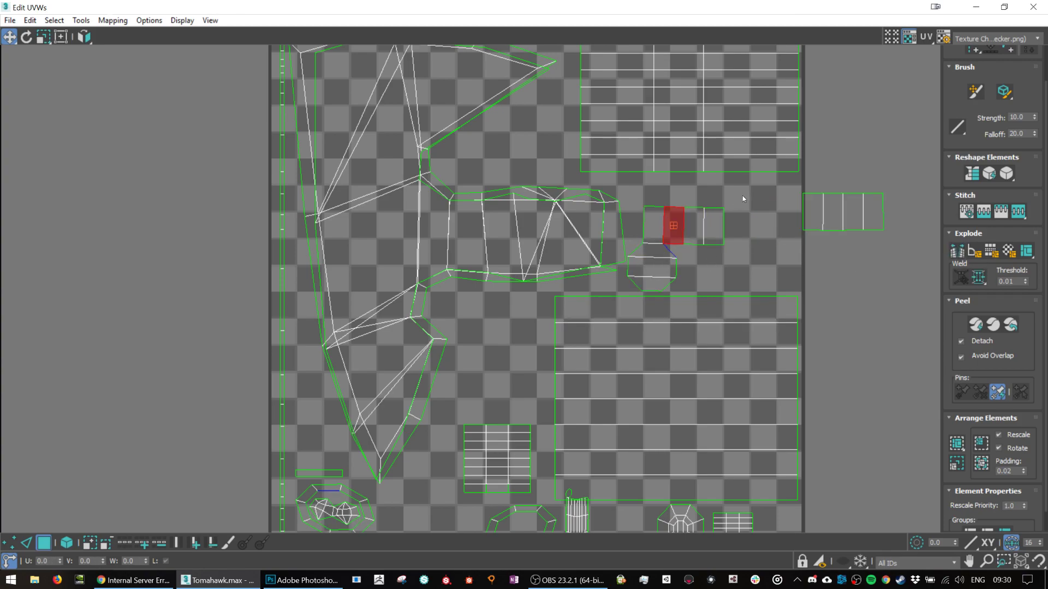
double_click(645, 273)
drag(654, 222, 662, 203)
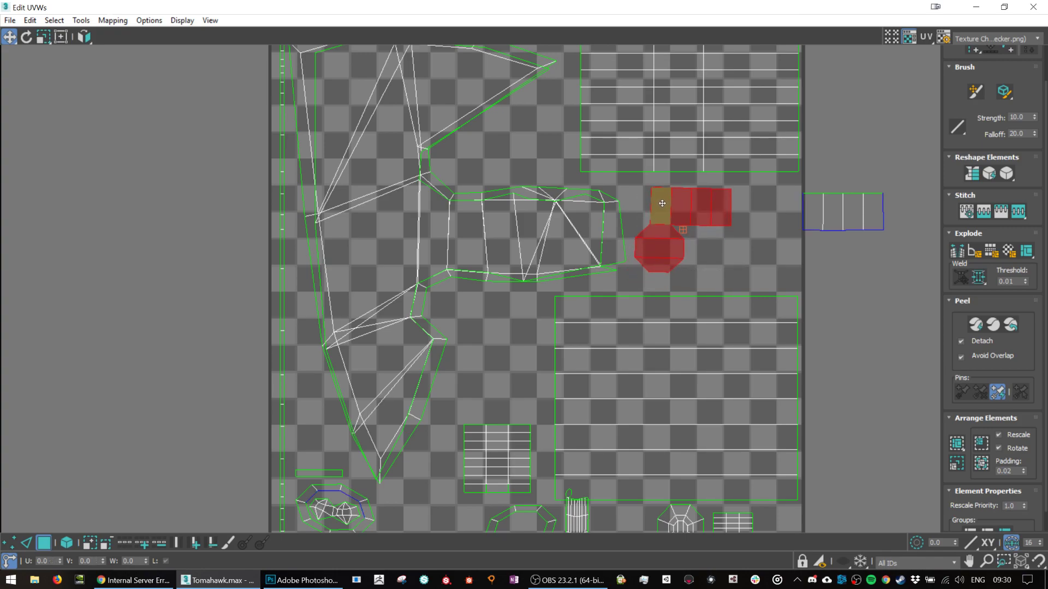
double_click(856, 214)
drag(855, 214, 754, 260)
click(797, 322)
scroll(798, 323, down, 3)
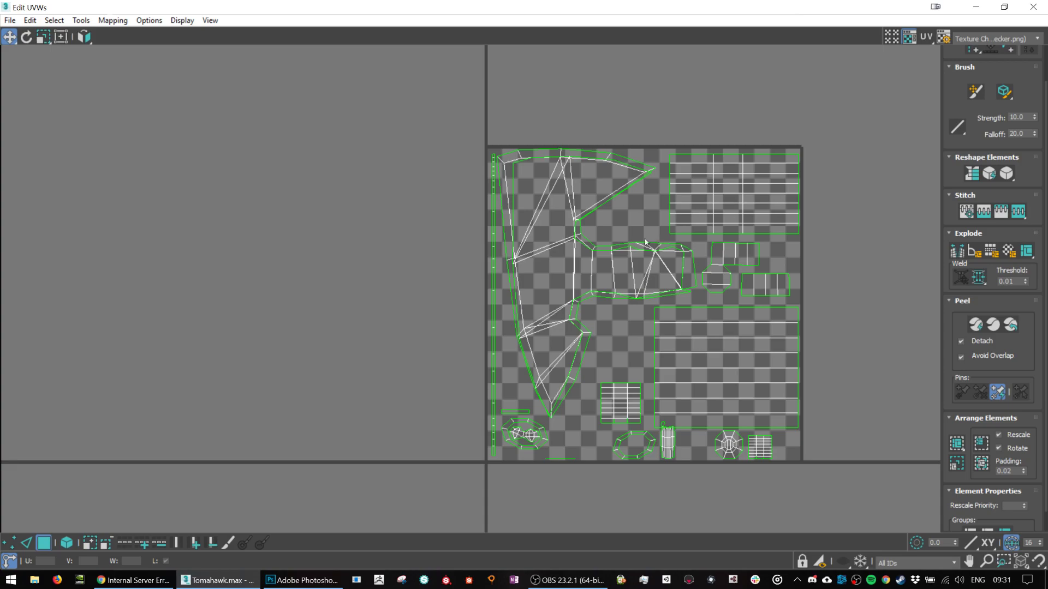
Straighten the polygons of the small curved grid shell next to the ring-shaped shell near the tile's lower edge.
scroll(610, 449, up, 5)
click(735, 437)
click(735, 436)
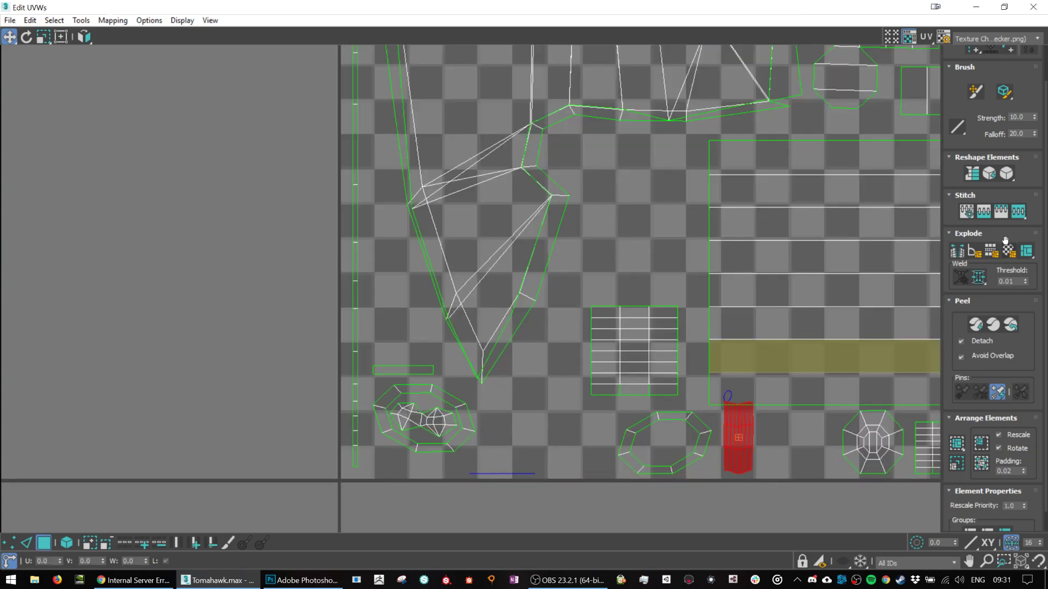
click(972, 174)
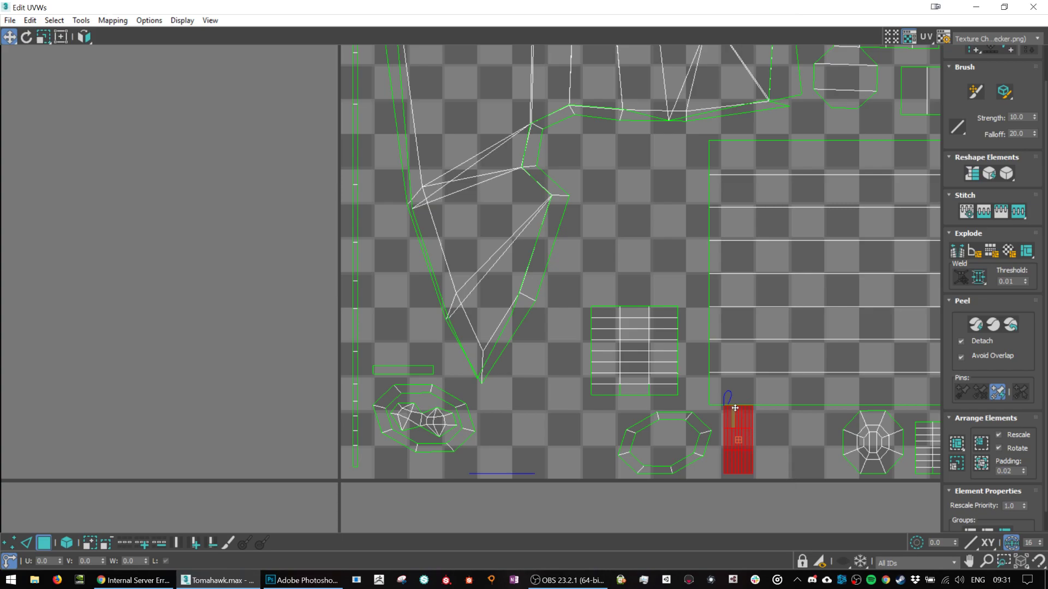
Move the whole straightened grid shell with its attached loop to the empty space between the two ring-shaped shells.
click(68, 543)
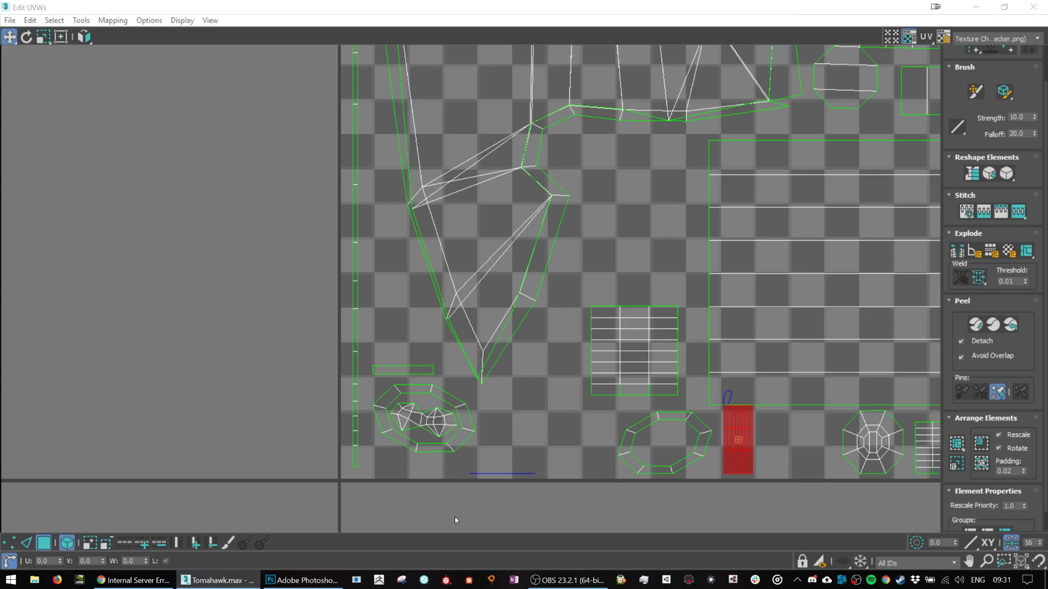
click(749, 426)
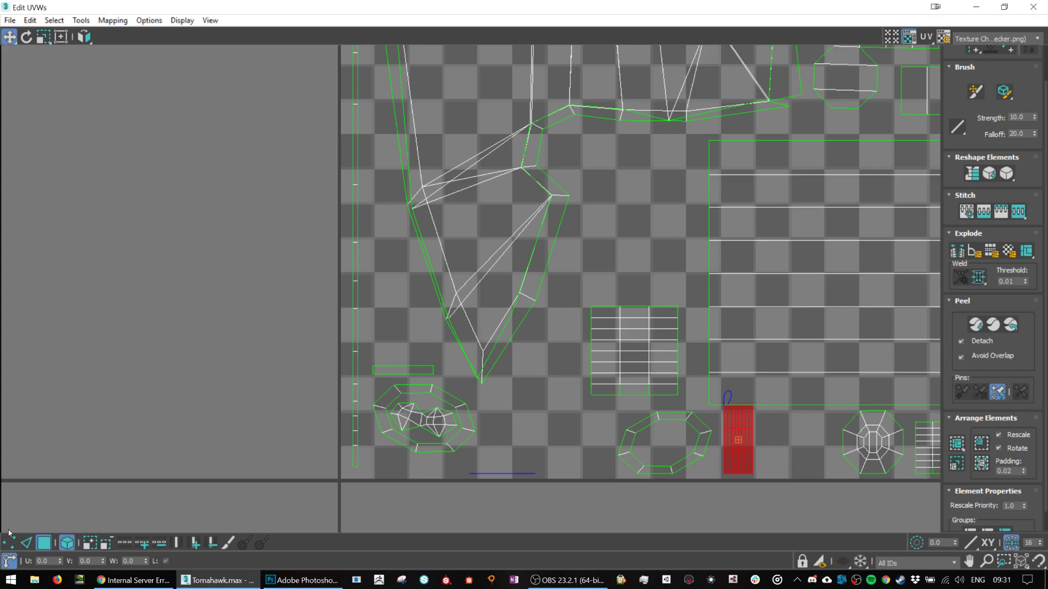
click(771, 430)
click(744, 425)
drag(737, 449, 566, 447)
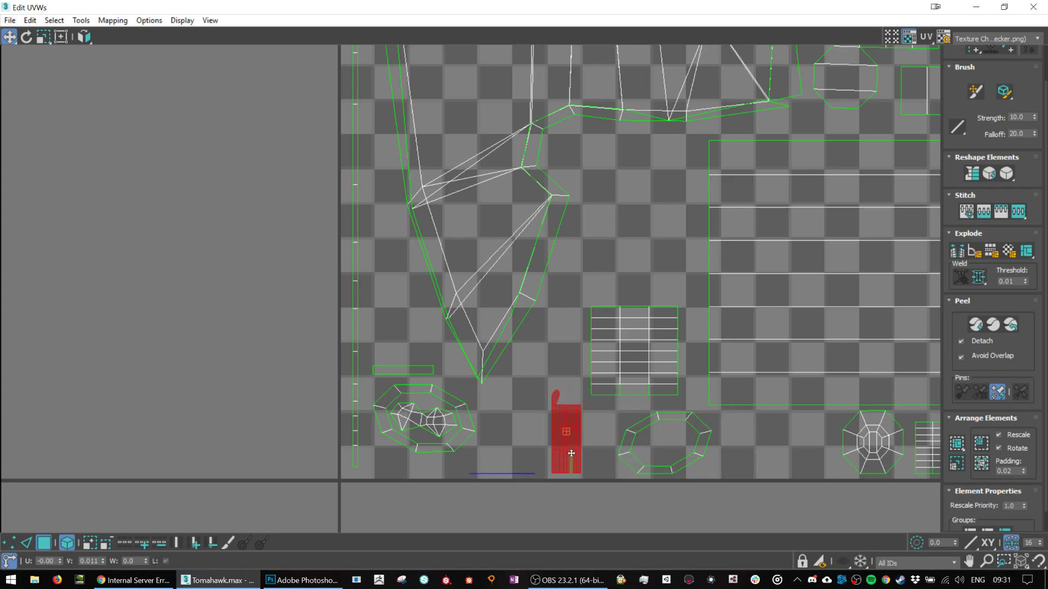
Select the loop vertices at the end of the straightened grid shell, move them closer, and rotate them about 16 degrees to align them.
scroll(544, 395, up, 4)
click(614, 384)
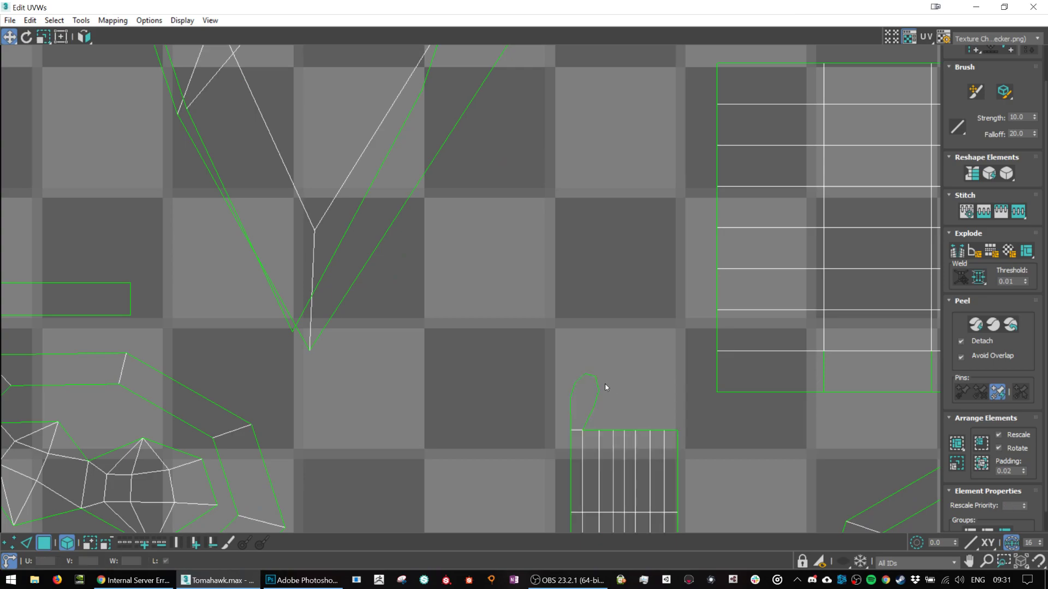
click(9, 542)
scroll(509, 349, up, 1)
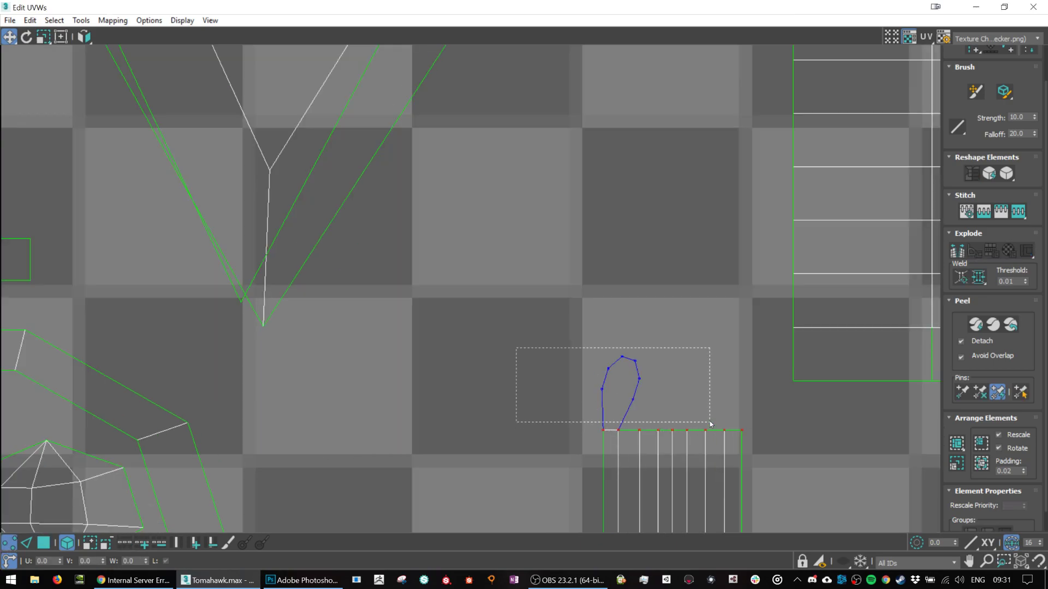
drag(690, 411, 690, 412)
click(67, 542)
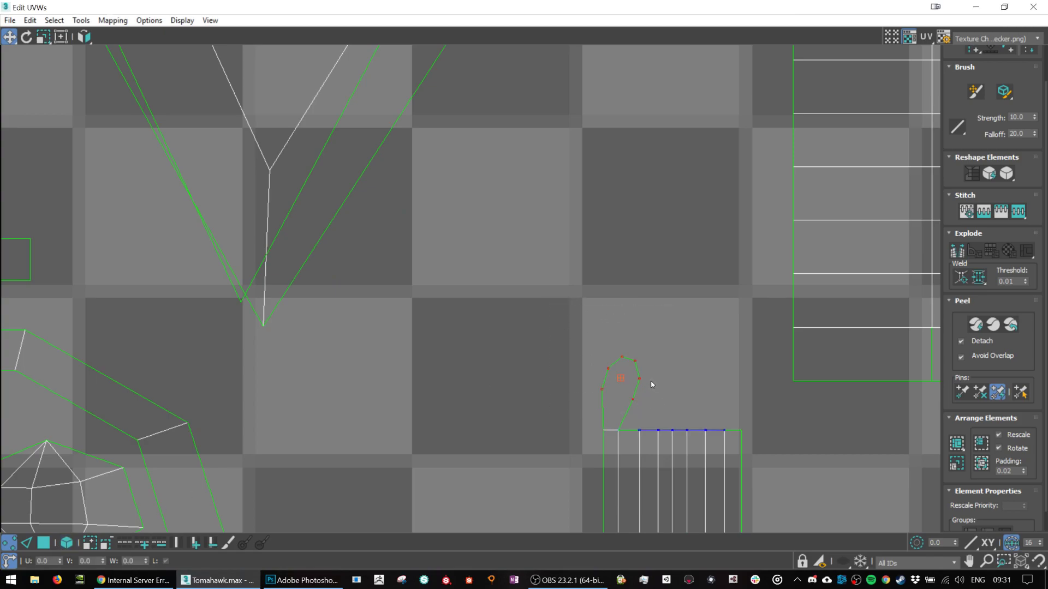
drag(637, 380, 626, 392)
key(e)
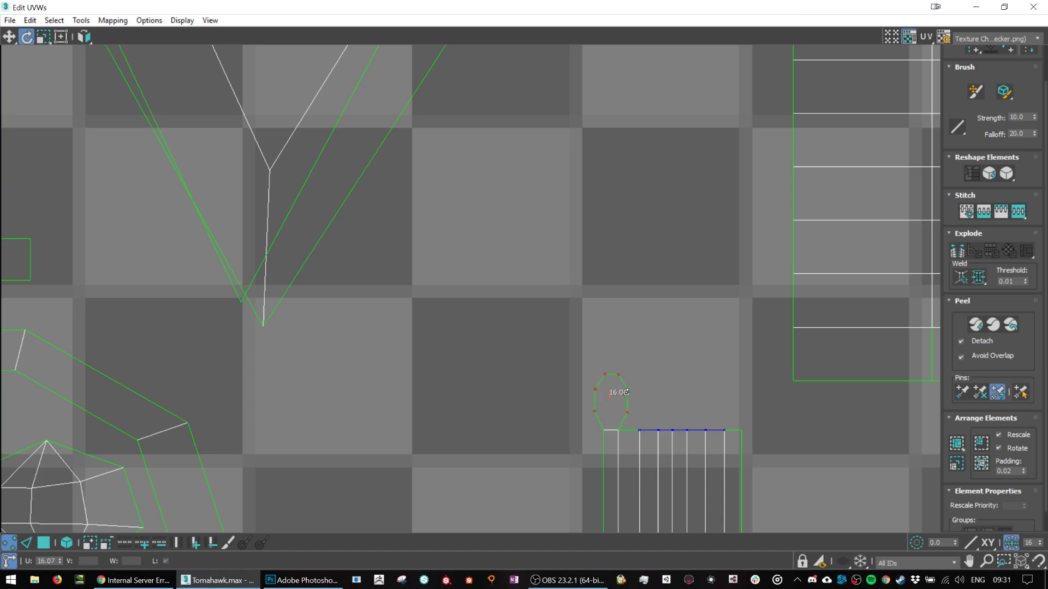
key(w)
click(645, 384)
scroll(646, 385, down, 5)
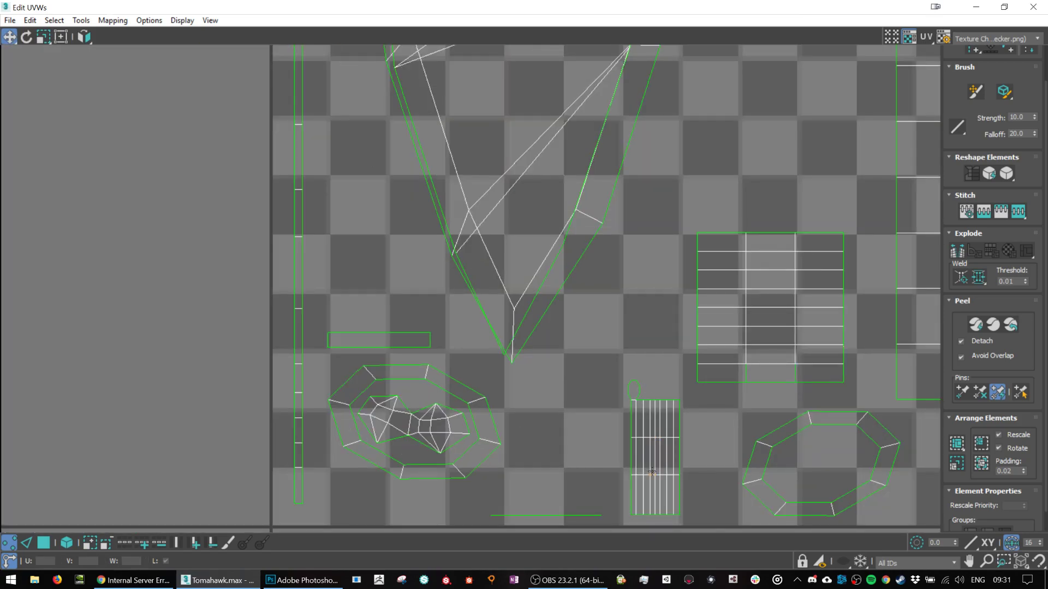
scroll(652, 472, down, 5)
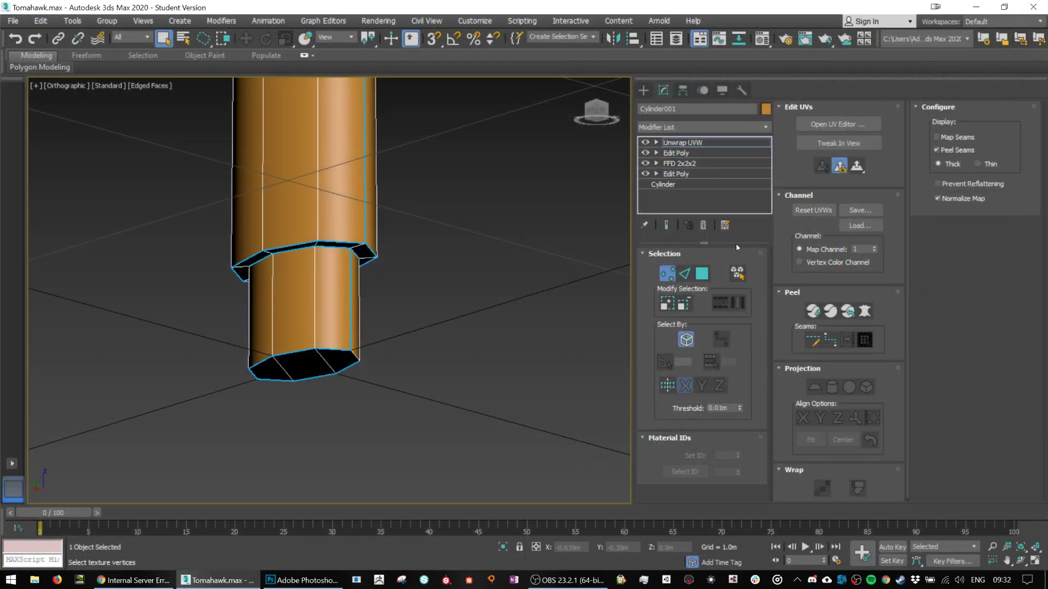
Reopen the UV editor for the tomahawk and enlarge its window to full screen.
drag(455, 174, 473, 358)
scroll(473, 358, down, 5)
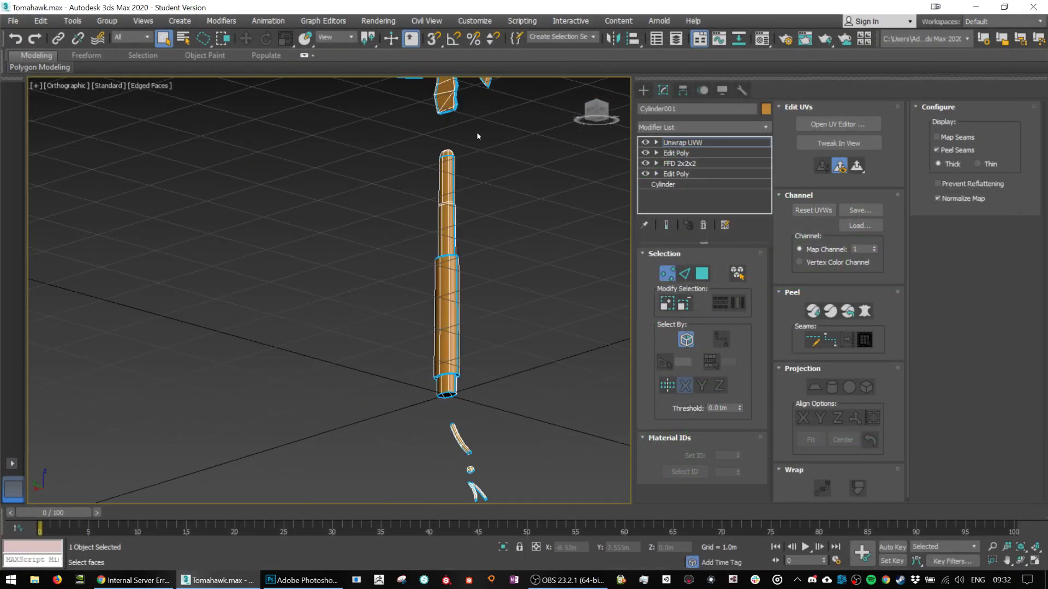
drag(485, 136, 436, 329)
scroll(428, 285, up, 2)
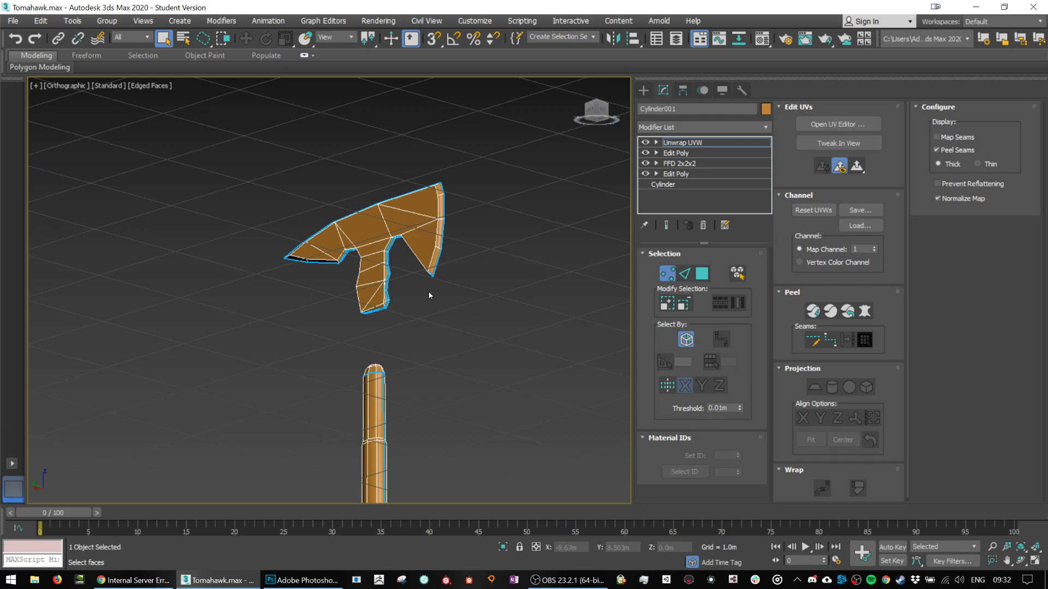
click(838, 124)
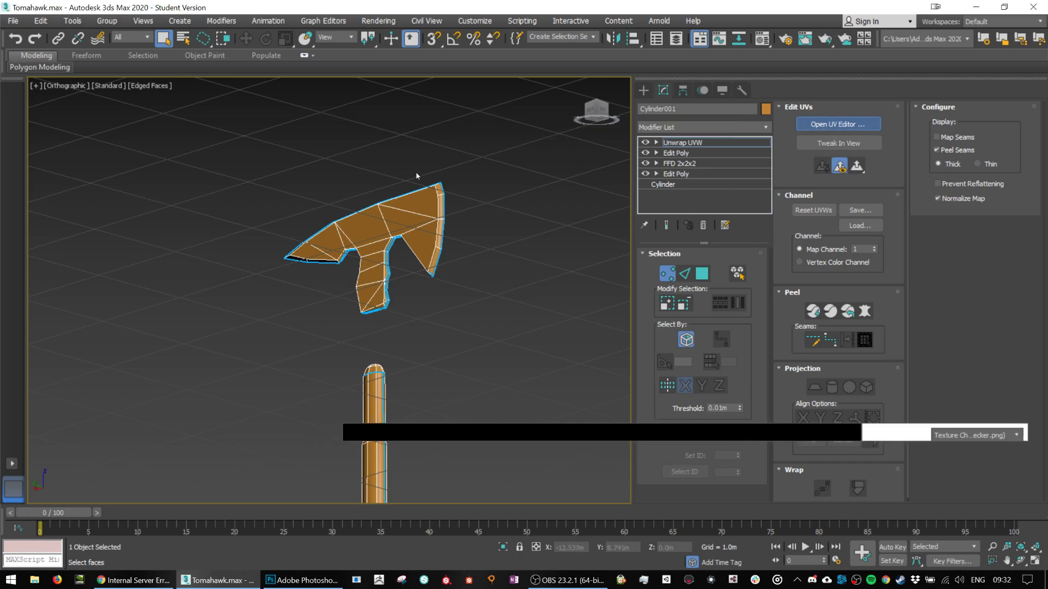
drag(540, 408, 276, 1)
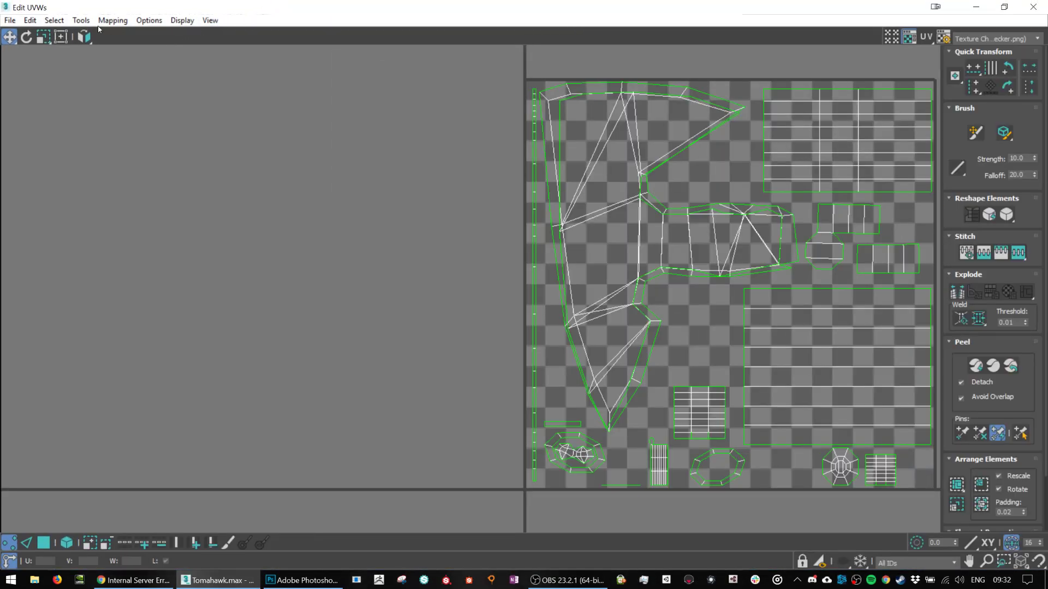
Render the UVW template at 2048 by 2048 and enlarge the rendered map window.
click(82, 23)
mouse_move(26, 25)
mouse_move(87, 24)
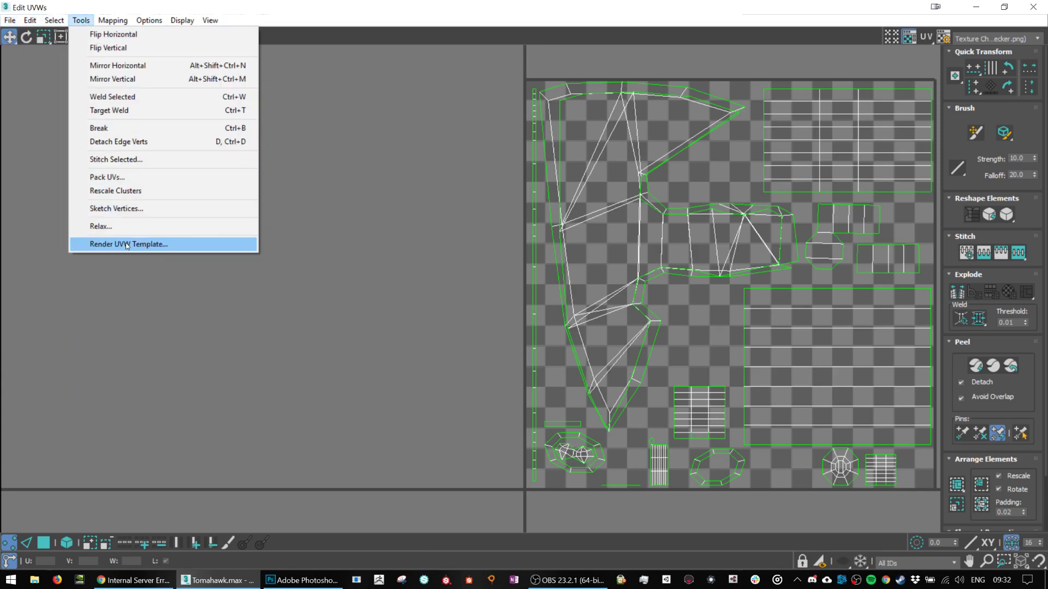
click(197, 248)
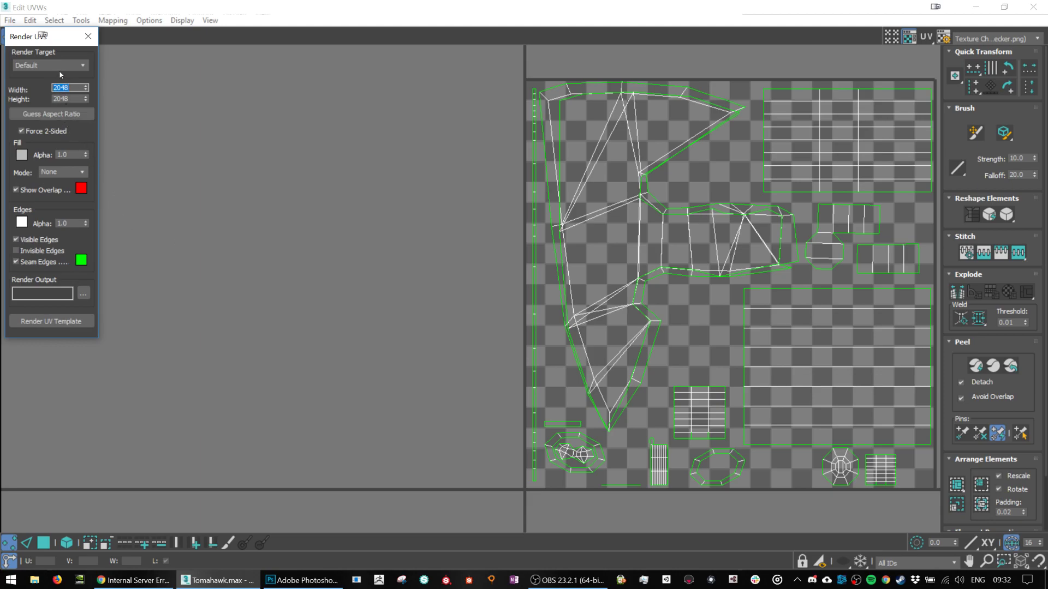
click(54, 318)
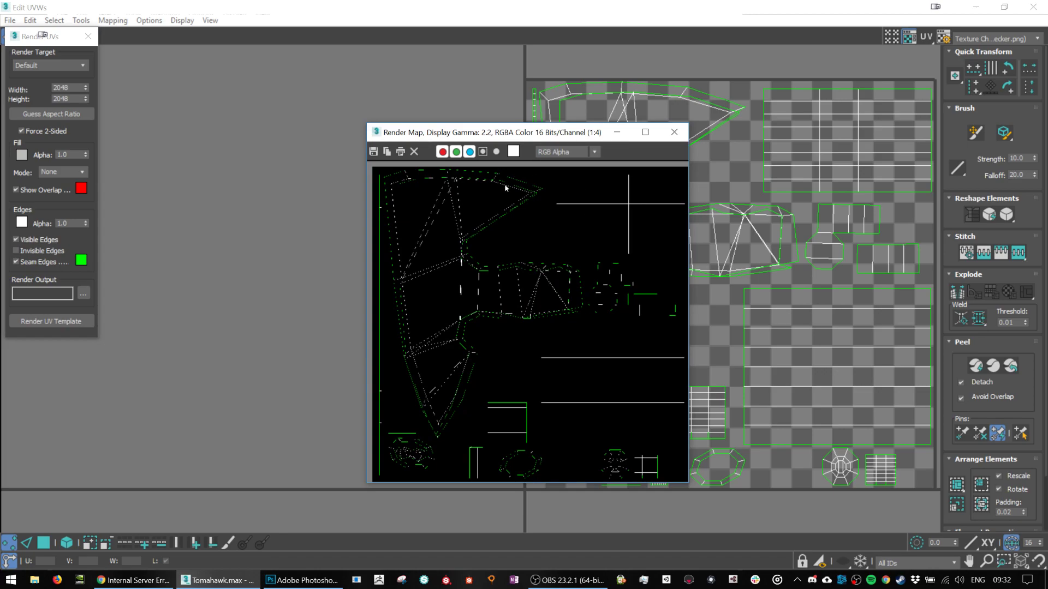
click(645, 131)
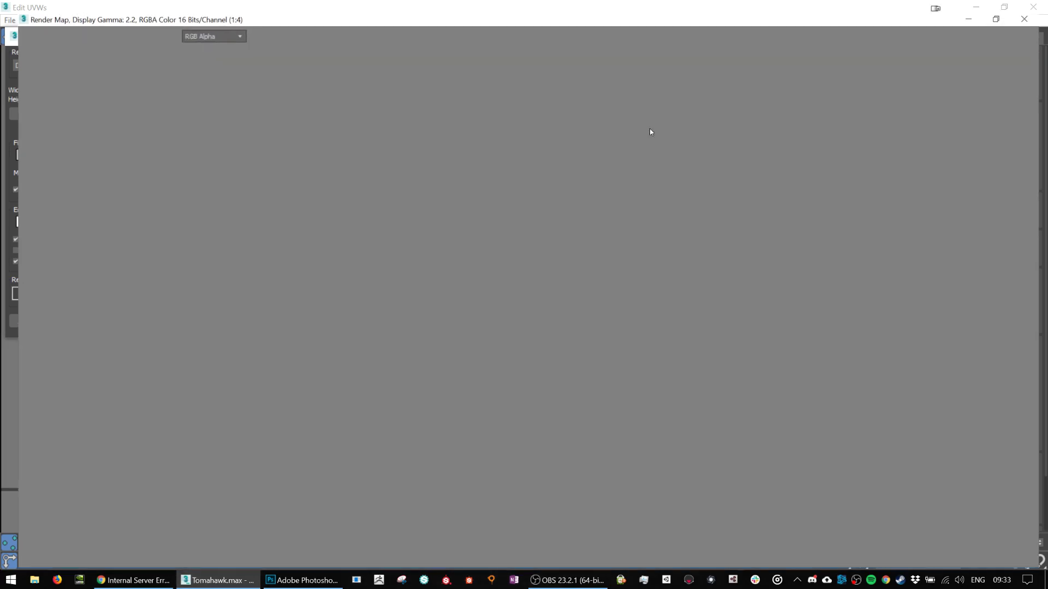
Start saving the rendered map and choose TomahawkUVW.png in the desktop's Asset Design 2019-20 folder as the target file.
scroll(516, 313, up, 1)
scroll(480, 282, up, 2)
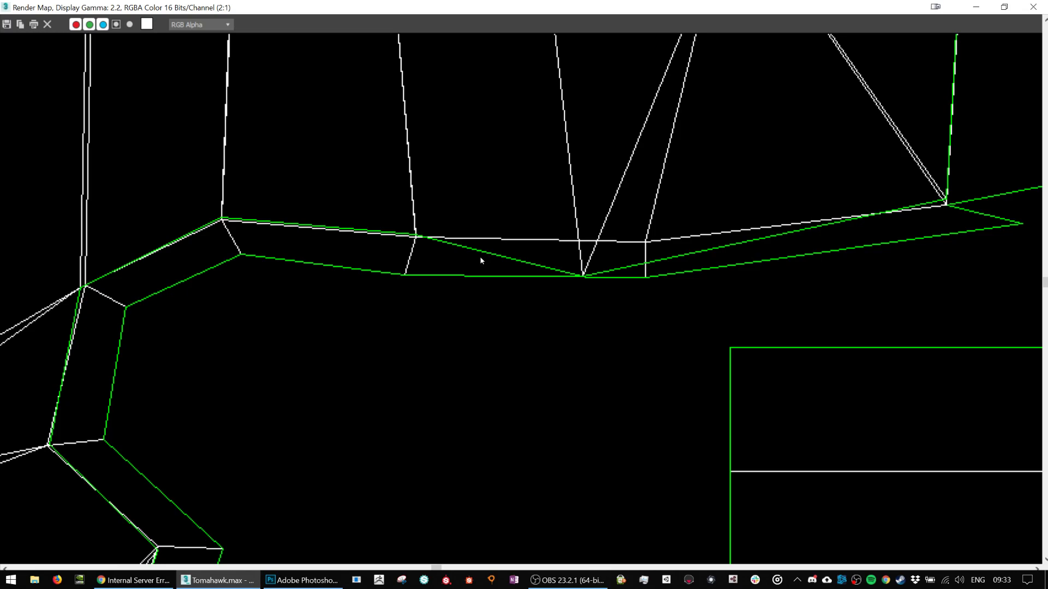
scroll(481, 261, down, 3)
click(7, 24)
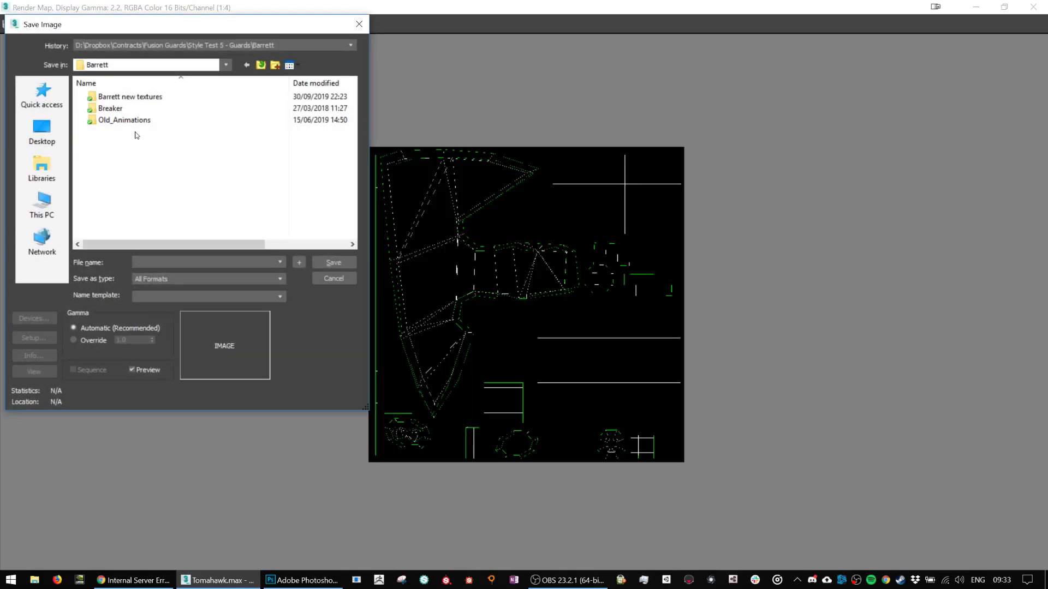
click(42, 132)
scroll(162, 140, down, 2)
scroll(163, 147, down, 4)
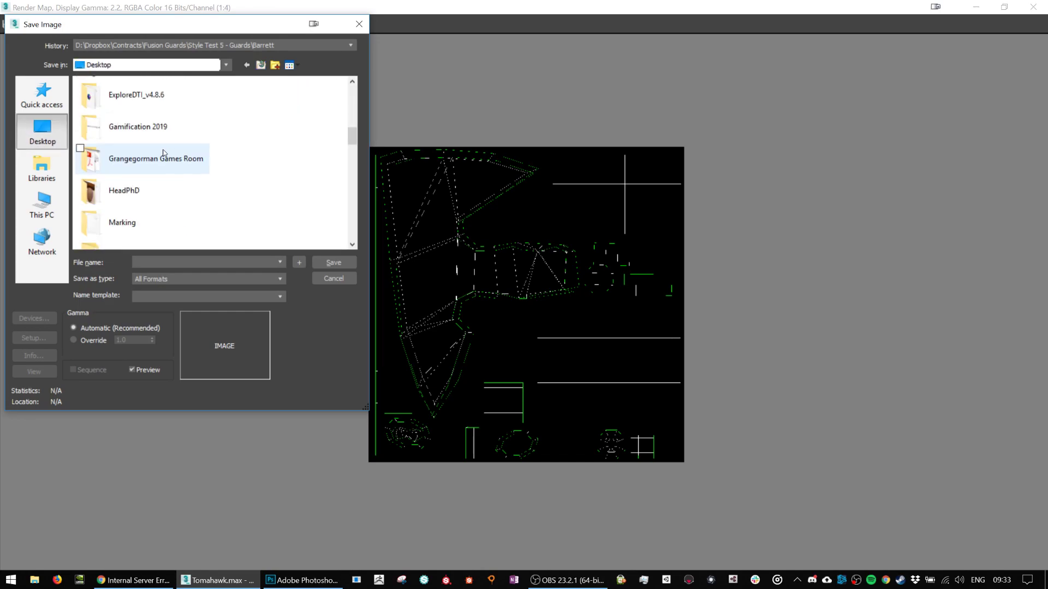
scroll(164, 155, up, 5)
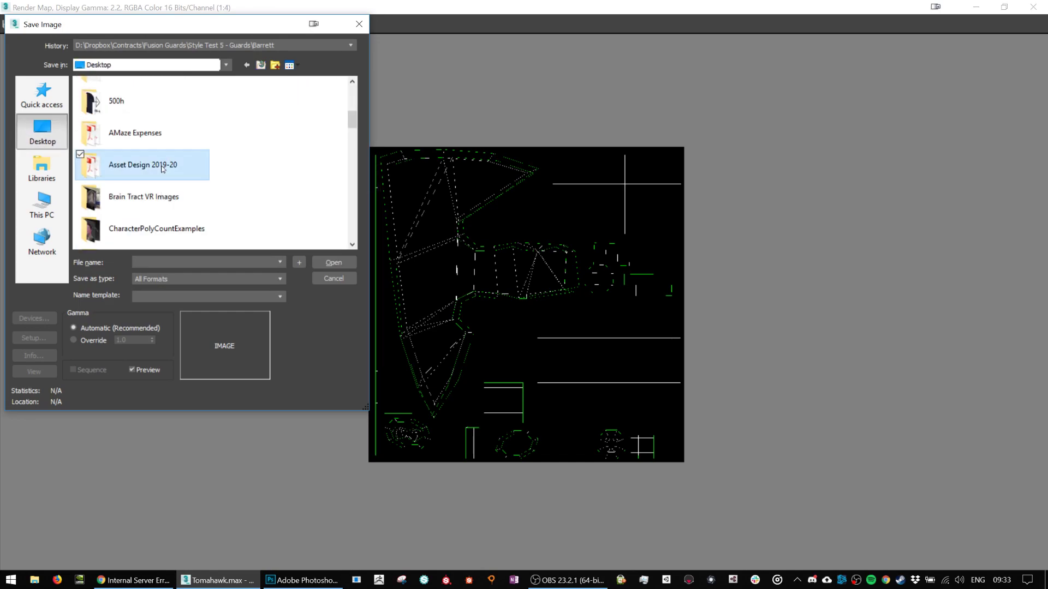
double_click(162, 166)
click(186, 130)
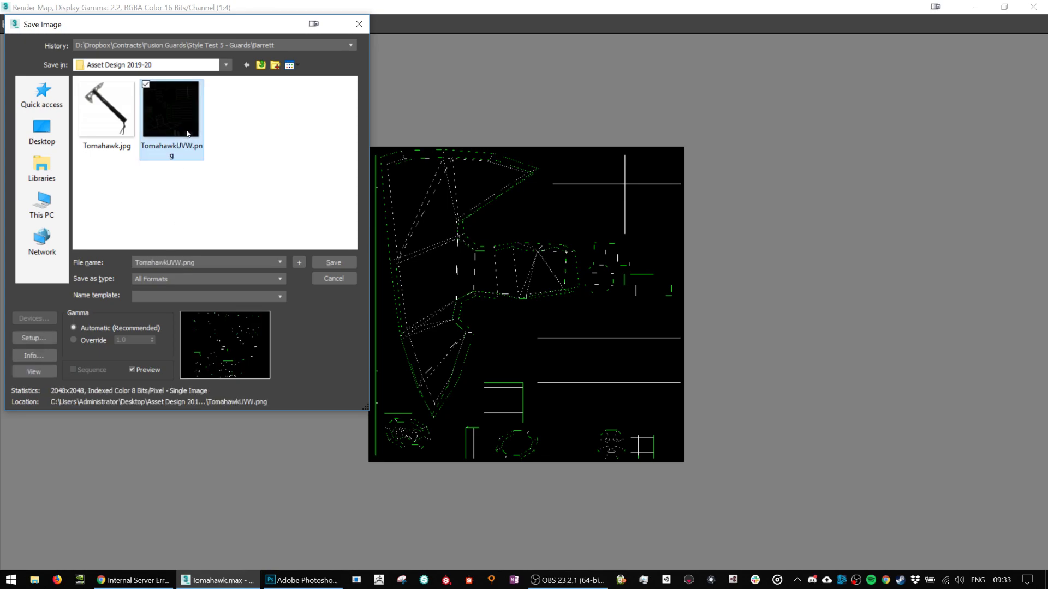
Save the map as a PNG Image File with the Optimized palette (256), overwriting the existing TomahawkUVW.png.
click(192, 280)
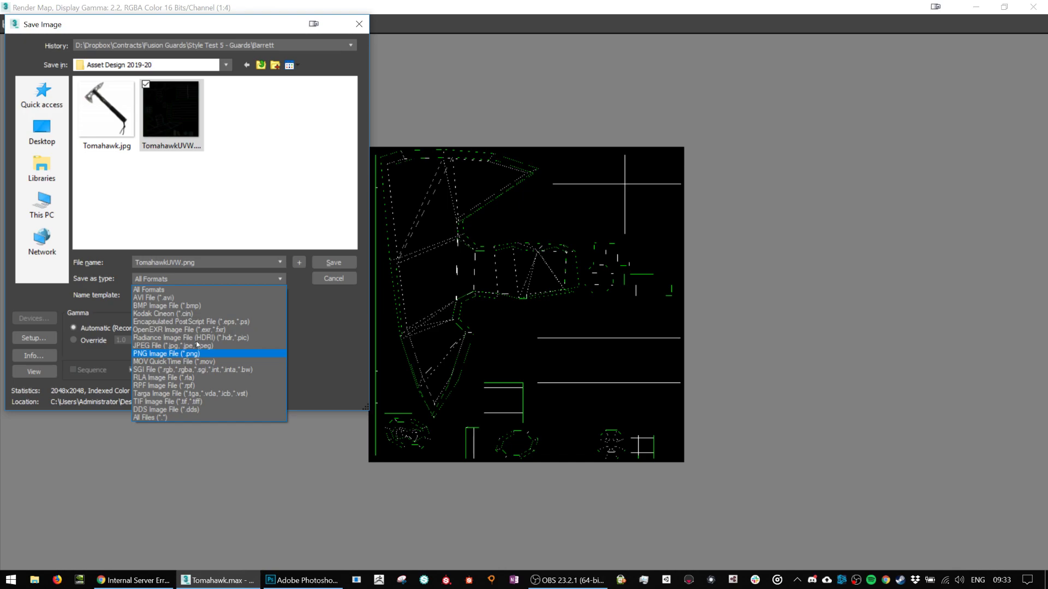
click(161, 354)
click(325, 264)
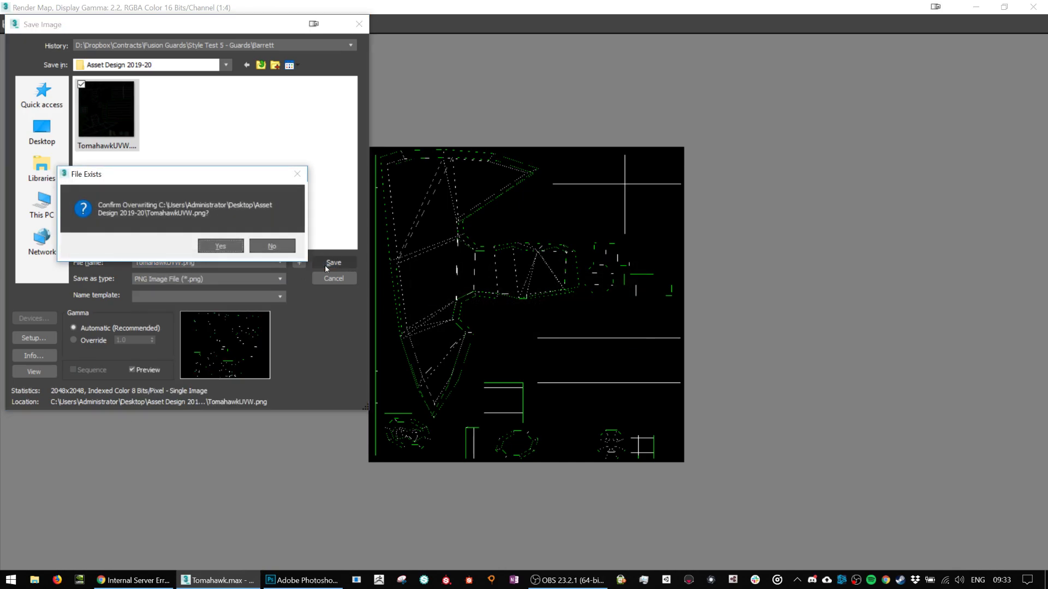
click(219, 244)
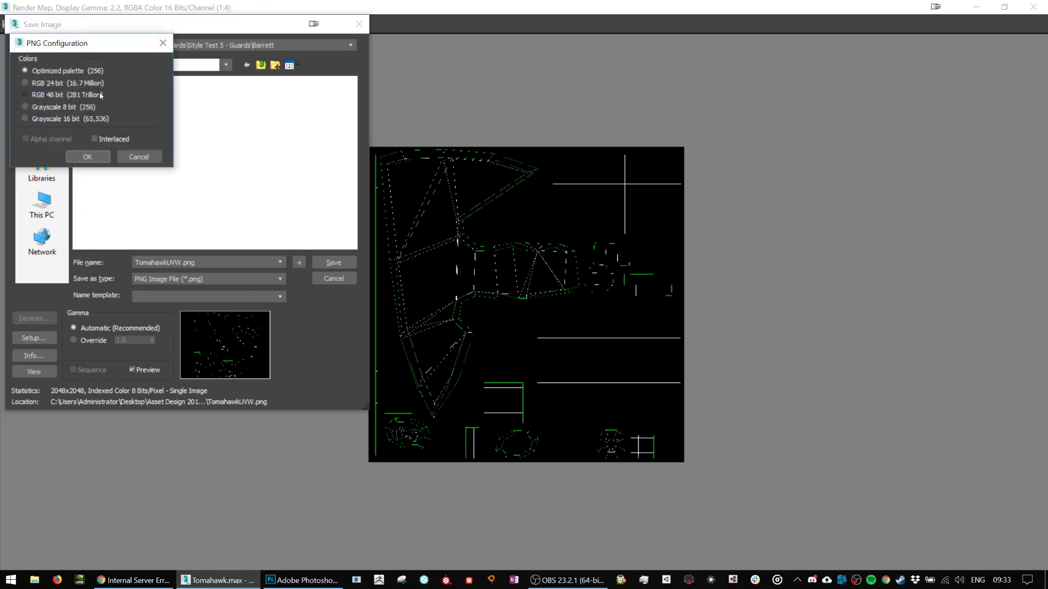
click(92, 158)
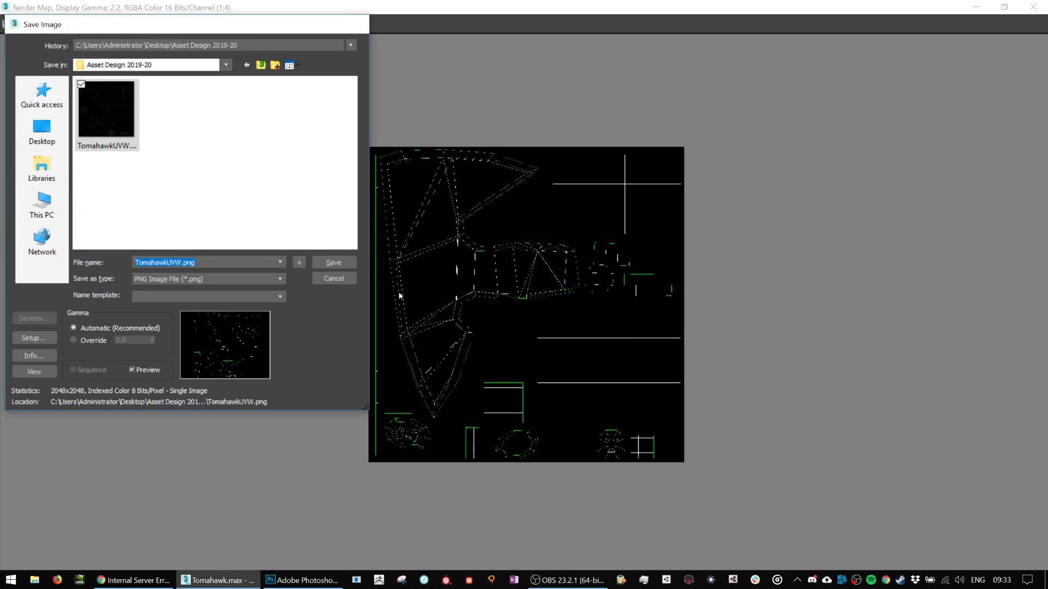
Switch to Photoshop and open TomahawkUVW.png from the desktop's Asset Design 2019-20 folder.
click(302, 579)
click(48, 186)
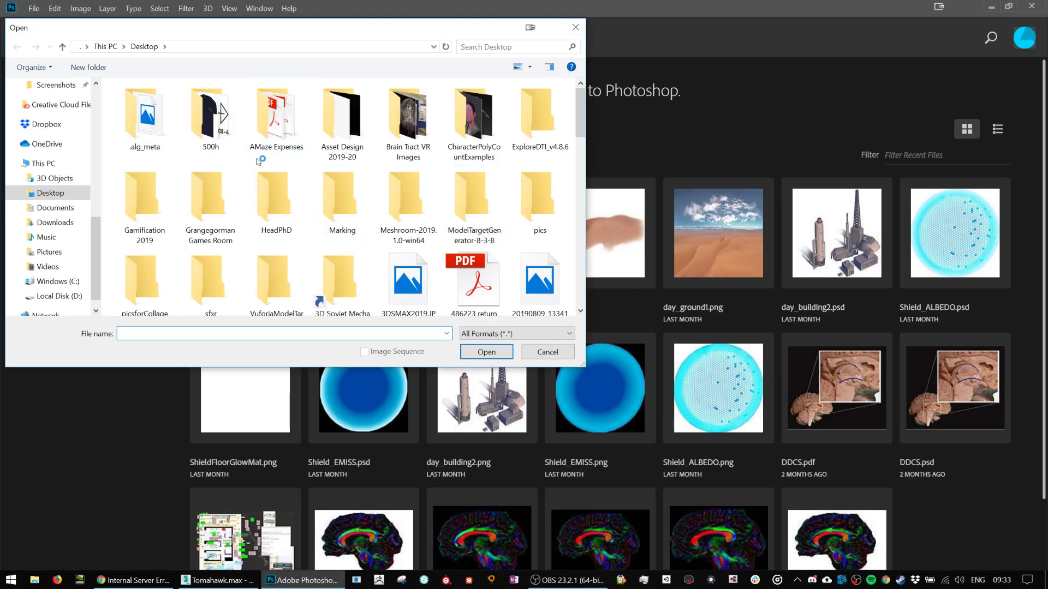
click(284, 210)
double_click(352, 141)
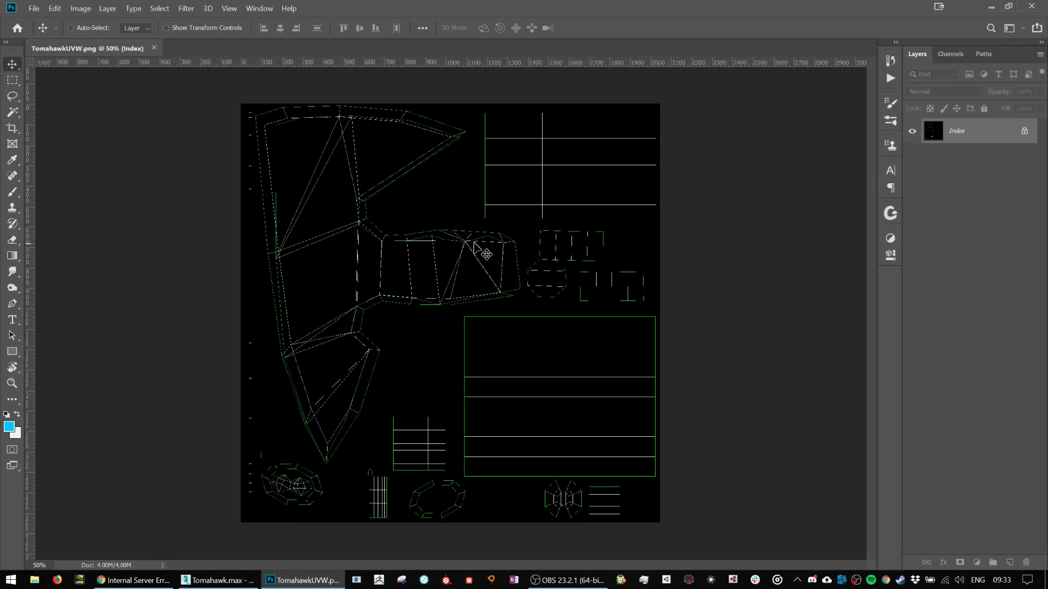
Convert the UVW template image from Indexed Color to RGB Color mode.
scroll(474, 246, up, 1)
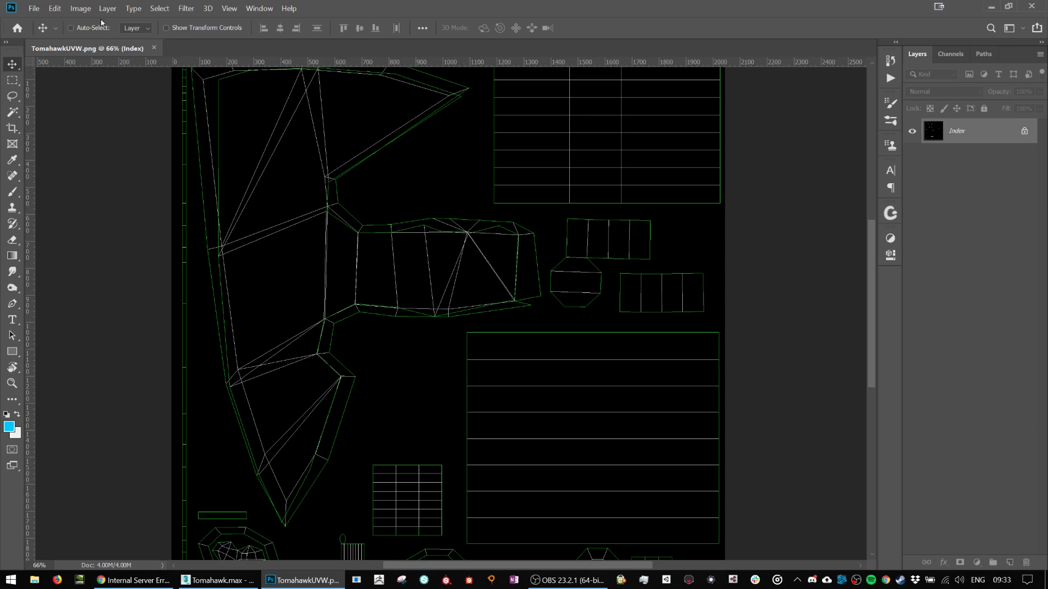
click(81, 8)
mouse_move(87, 21)
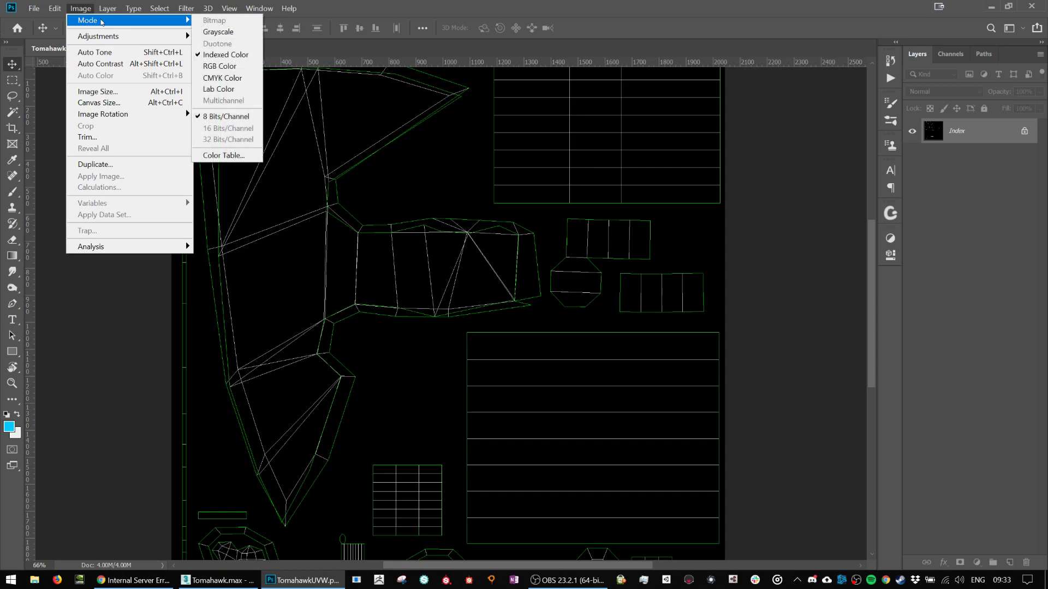
click(228, 66)
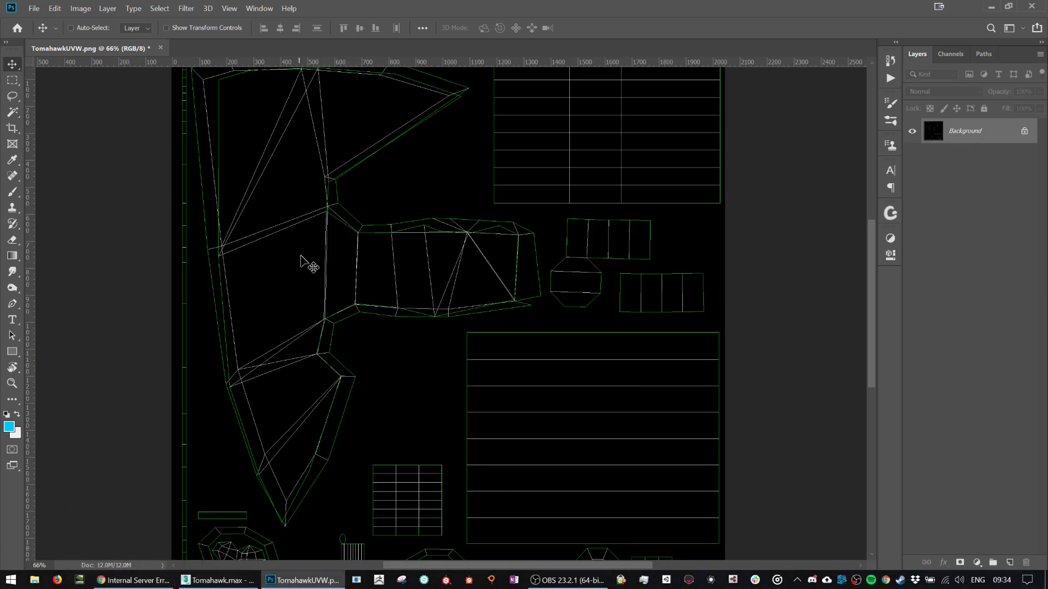
Switch to Chrome and search the web for "metal texture cartoon".
click(146, 572)
click(530, 31)
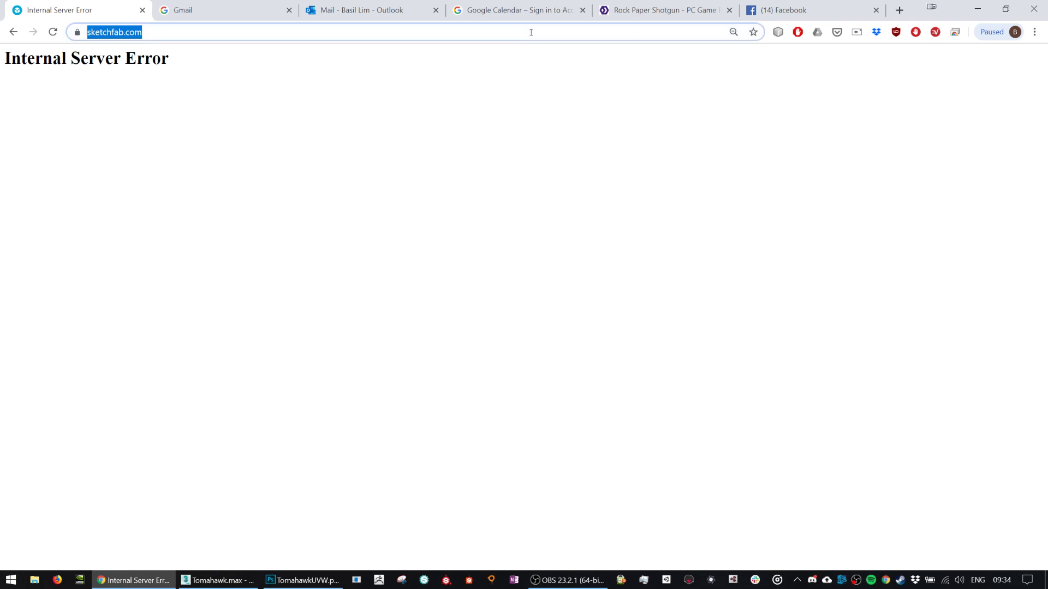
text(metal texture)
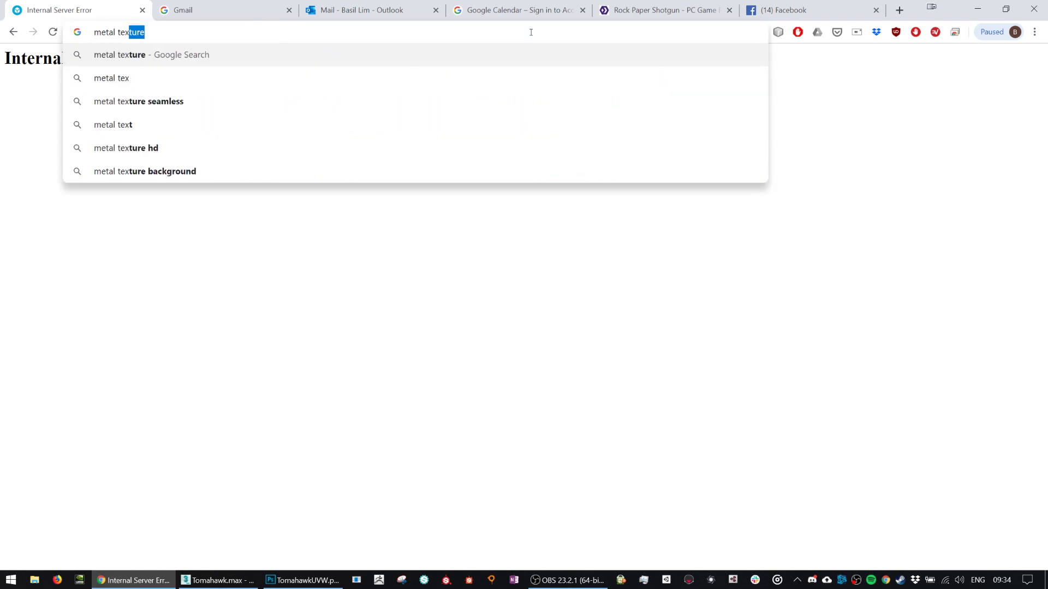
text( cartoon)
key(Return)
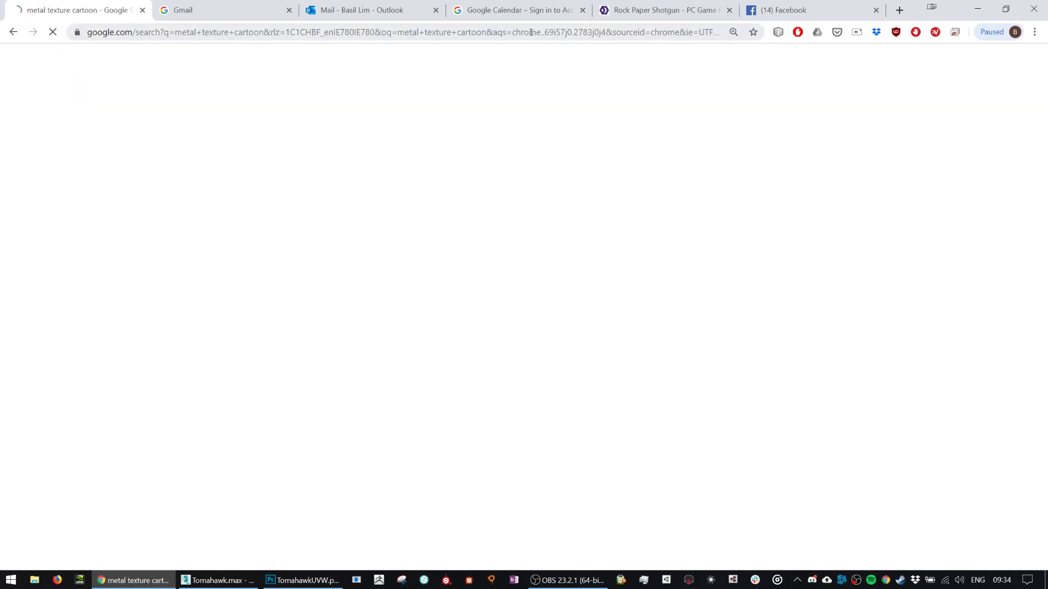
Browse the image results for metal textures and open the preview of PSD Dude's dark scratched metal texture.
scroll(302, 168, down, 2)
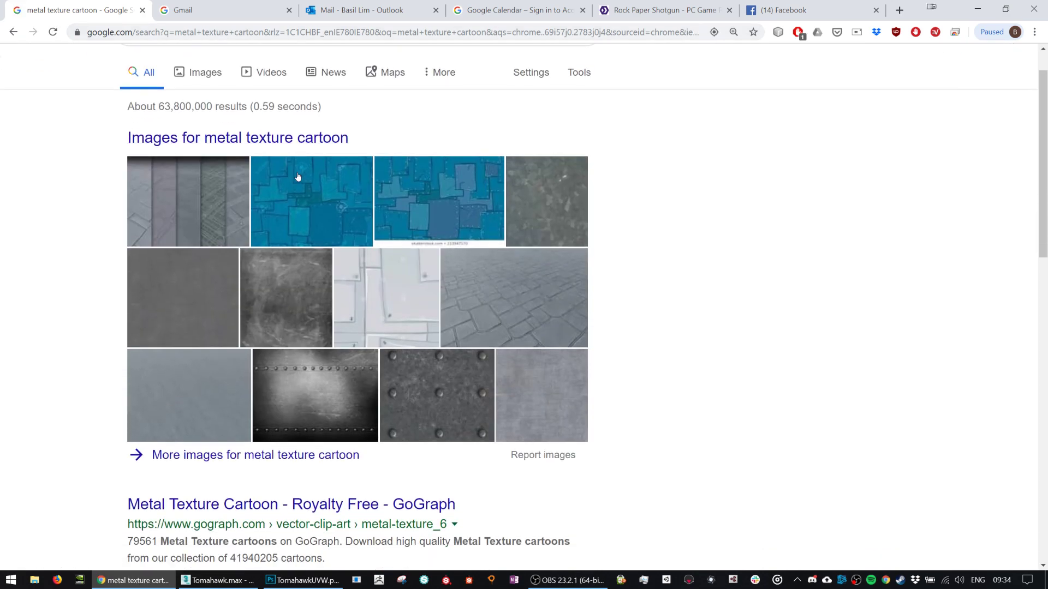
click(397, 228)
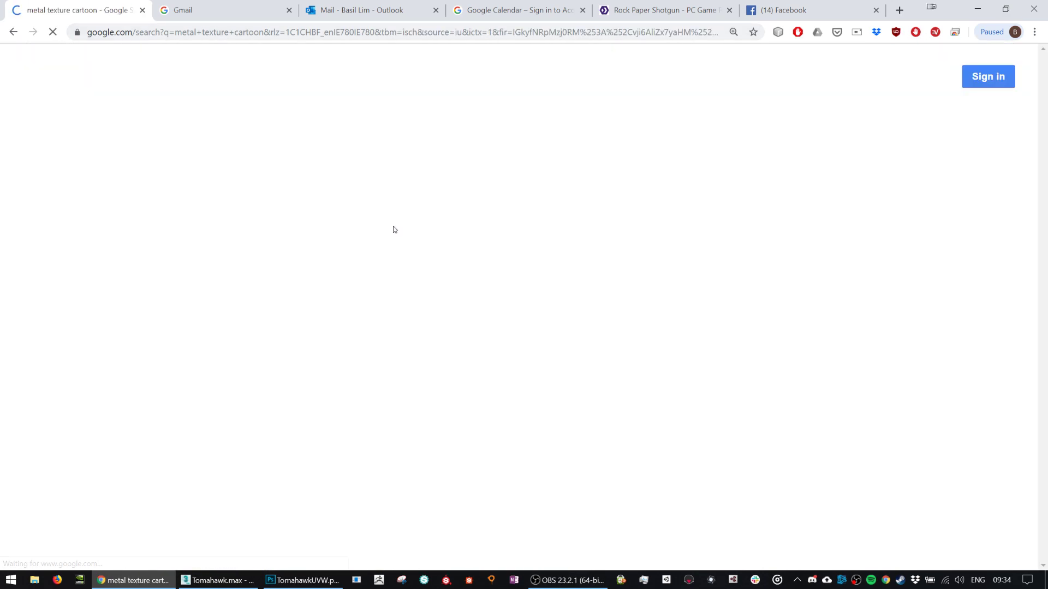
click(82, 276)
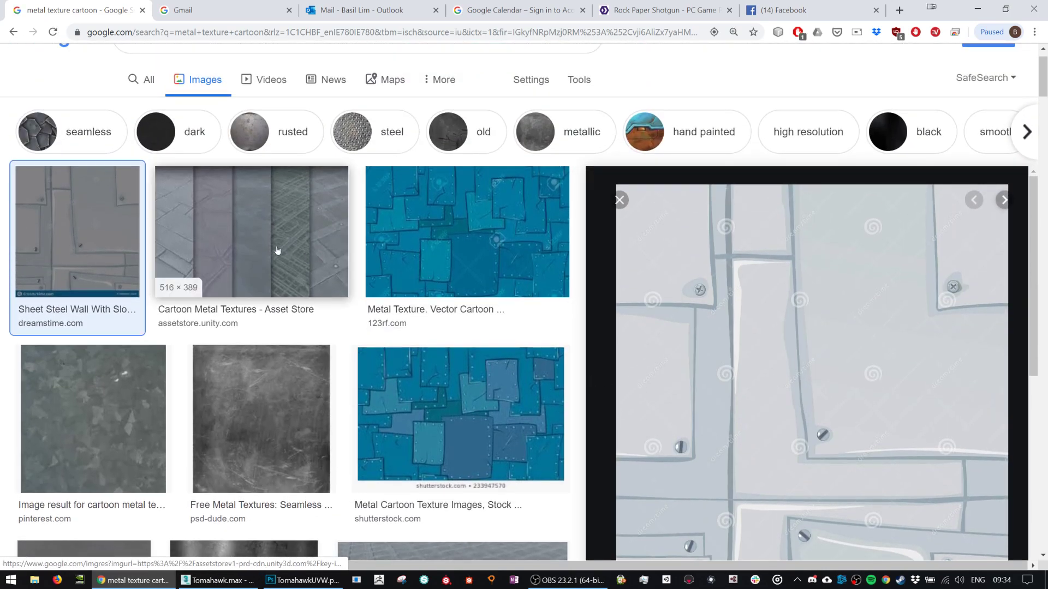
click(253, 248)
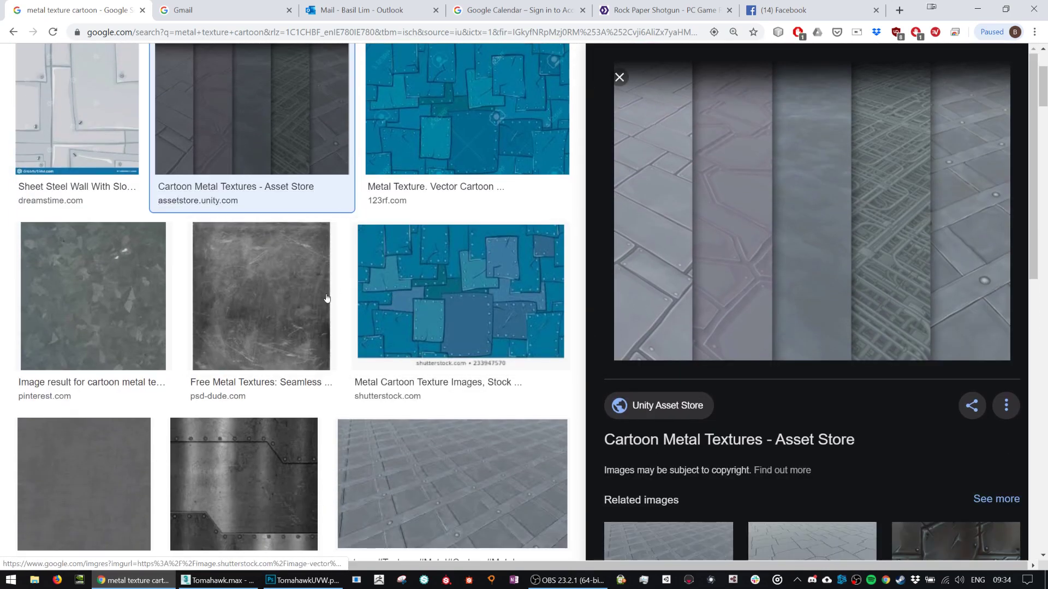
click(242, 299)
right_click(839, 214)
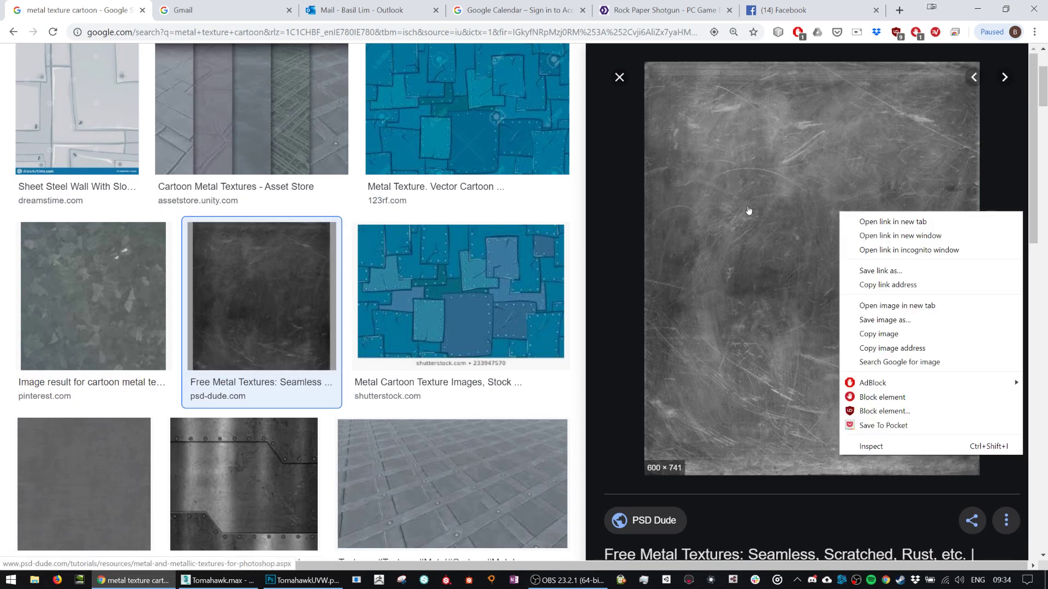
right_click(748, 206)
click(822, 322)
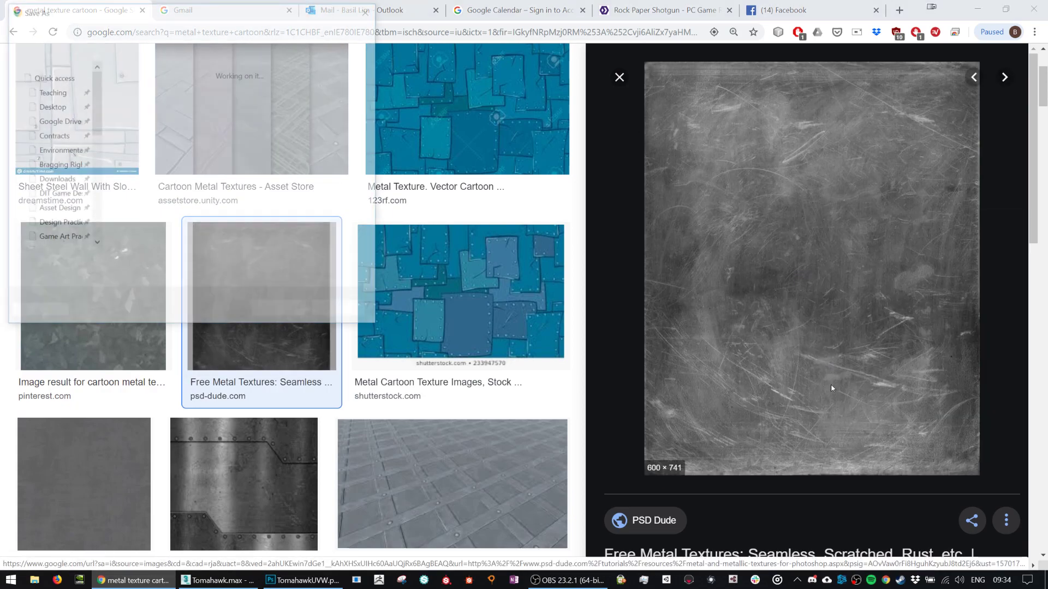
key(Return)
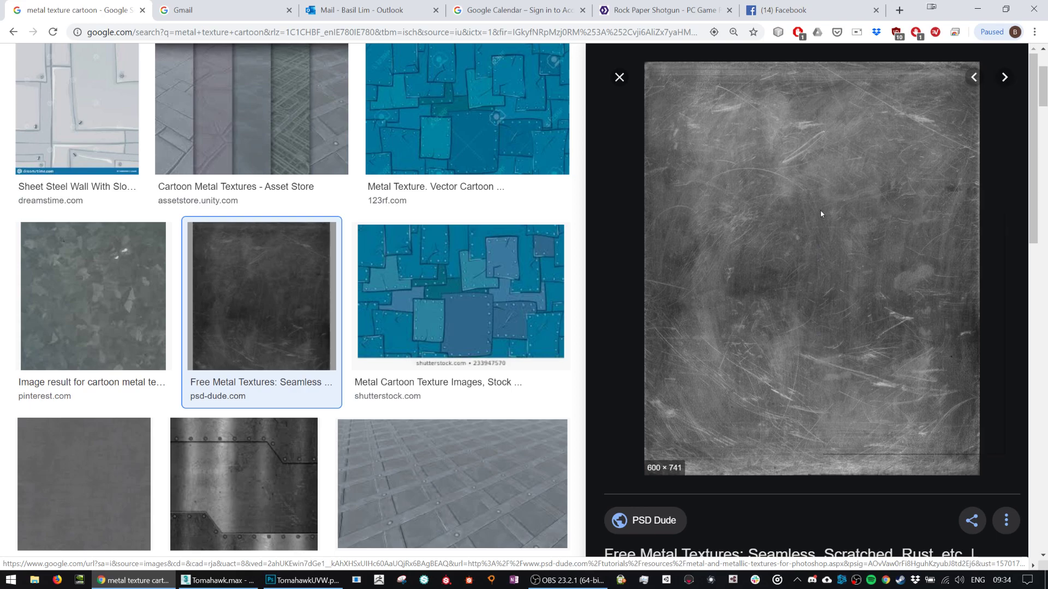
Copy the scratched metal image, paste it into the UVW template in Photoshop, and place it over the upper part of the blade shell.
right_click(821, 212)
click(845, 333)
key(alt+Tab)
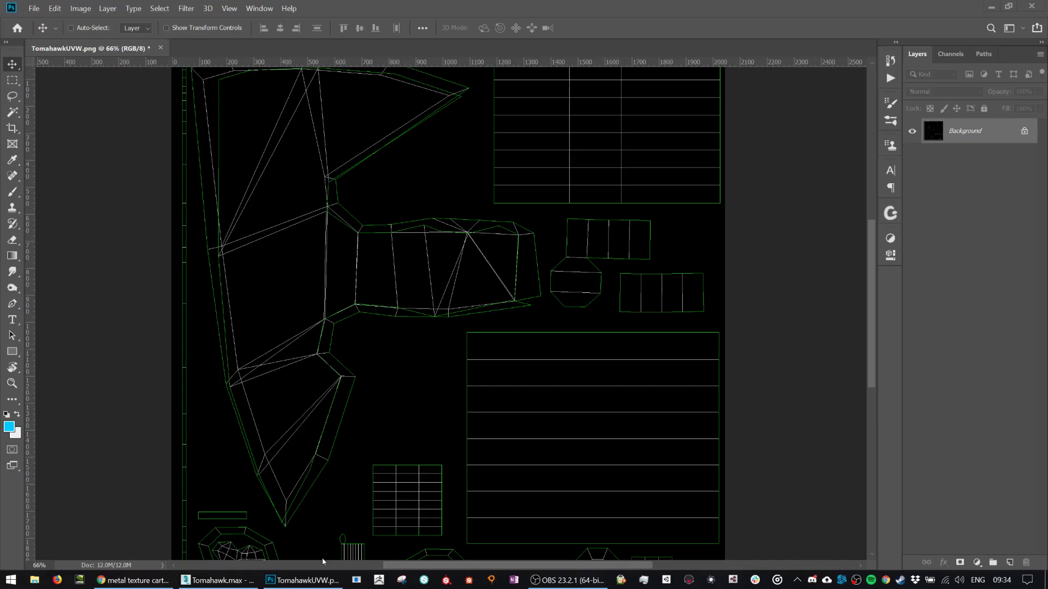
key(ctrl+v)
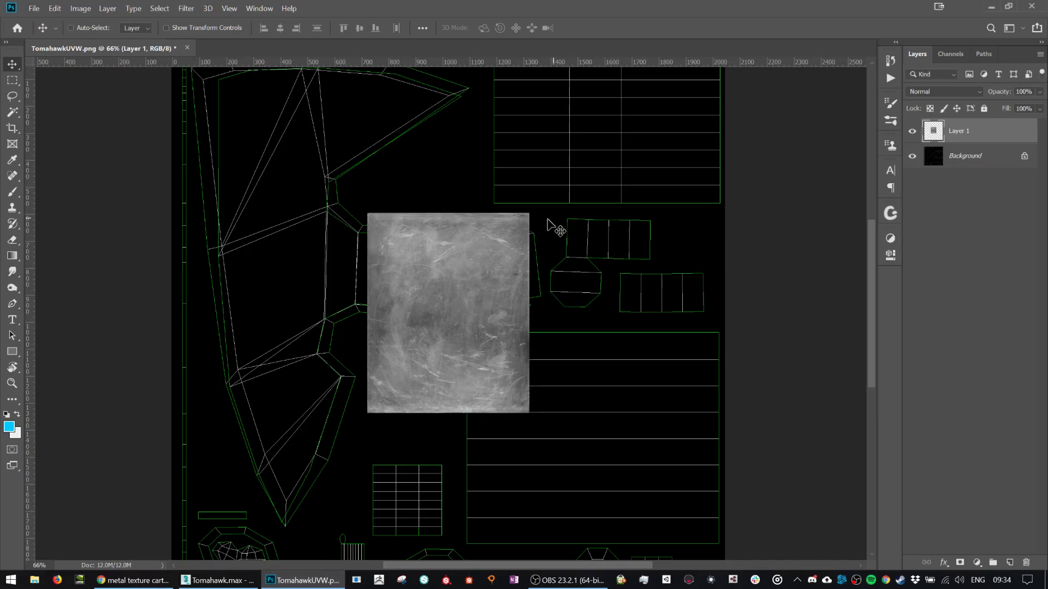
drag(397, 273, 287, 162)
scroll(304, 202, up, 1)
Try enlarging the pasted metal texture to about 239% with Free Transform, and undo the scaling.
key(ctrl+t)
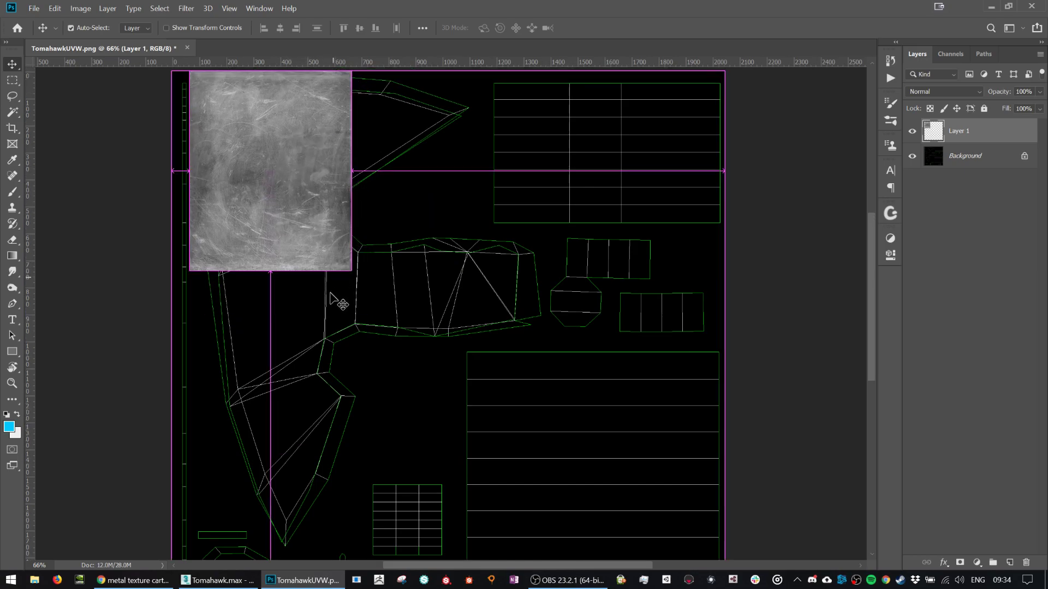
drag(349, 270, 543, 562)
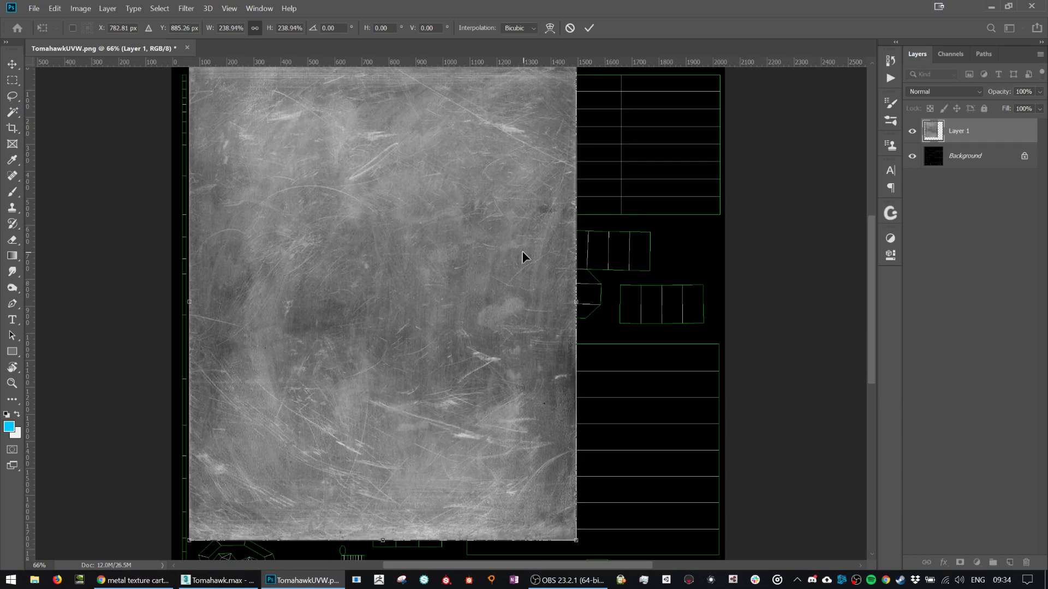
key(Return)
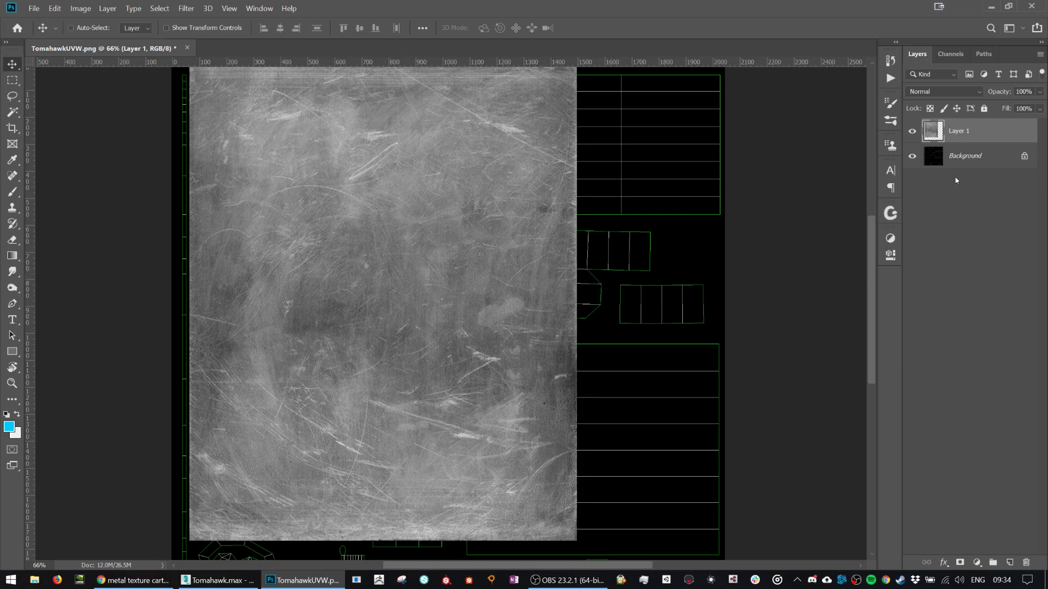
key(ctrl+z)
Discard a trial duplicate of the Background layer and unlock the original Background into a regular layer.
click(956, 160)
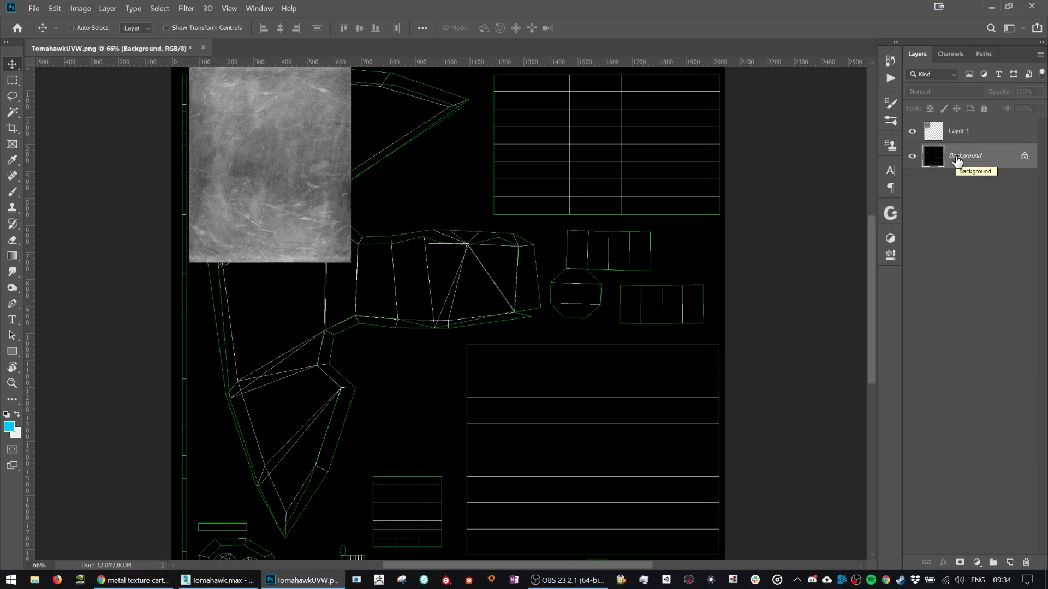
key(ctrl+j)
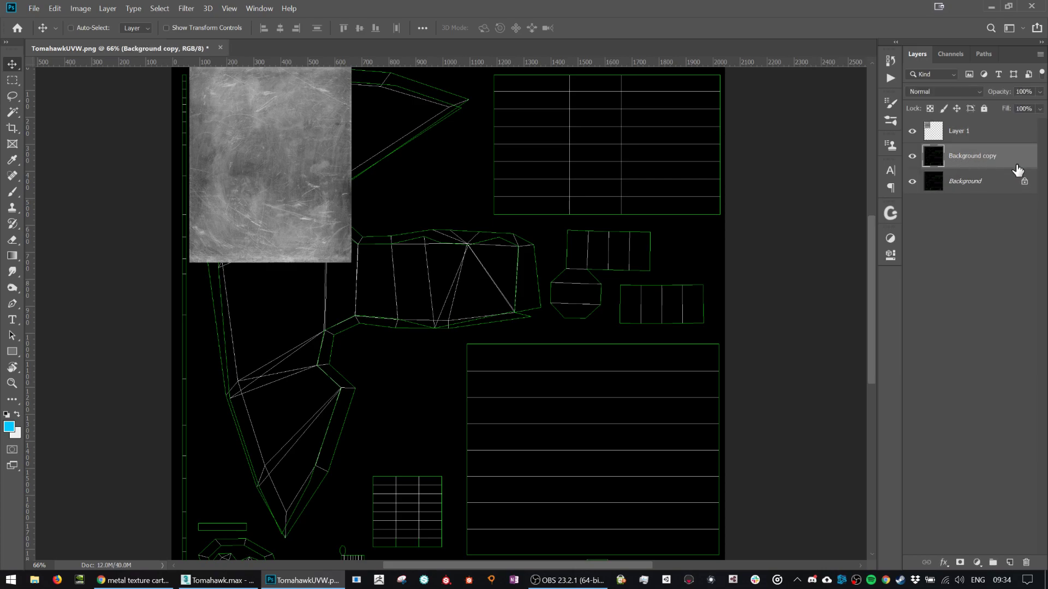
key(Delete)
click(1024, 158)
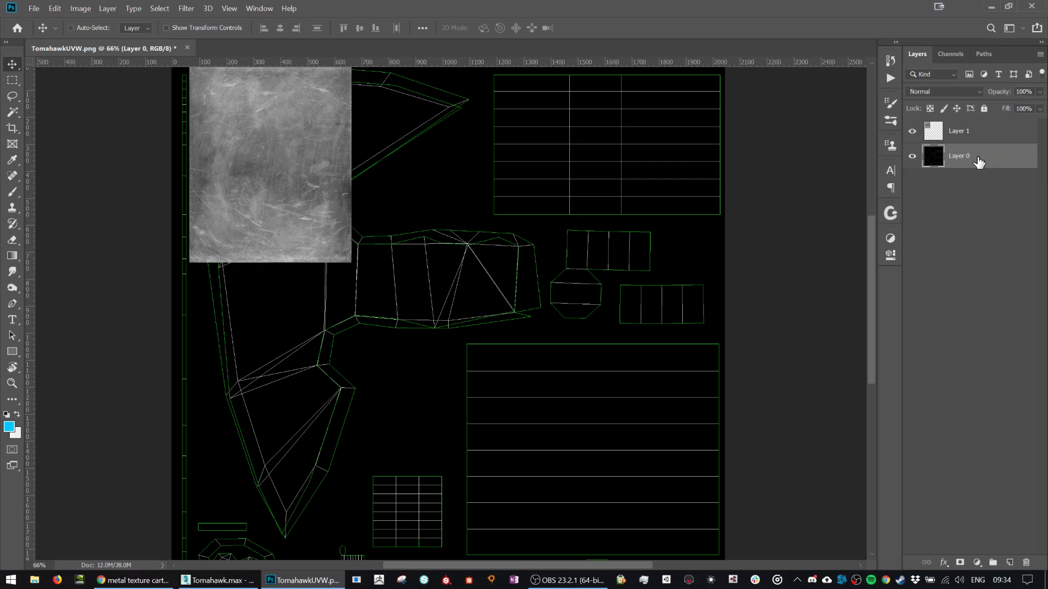
Move the unlocked UVW template layer above the metal texture layer and set its blend mode to Screen.
drag(977, 162, 972, 127)
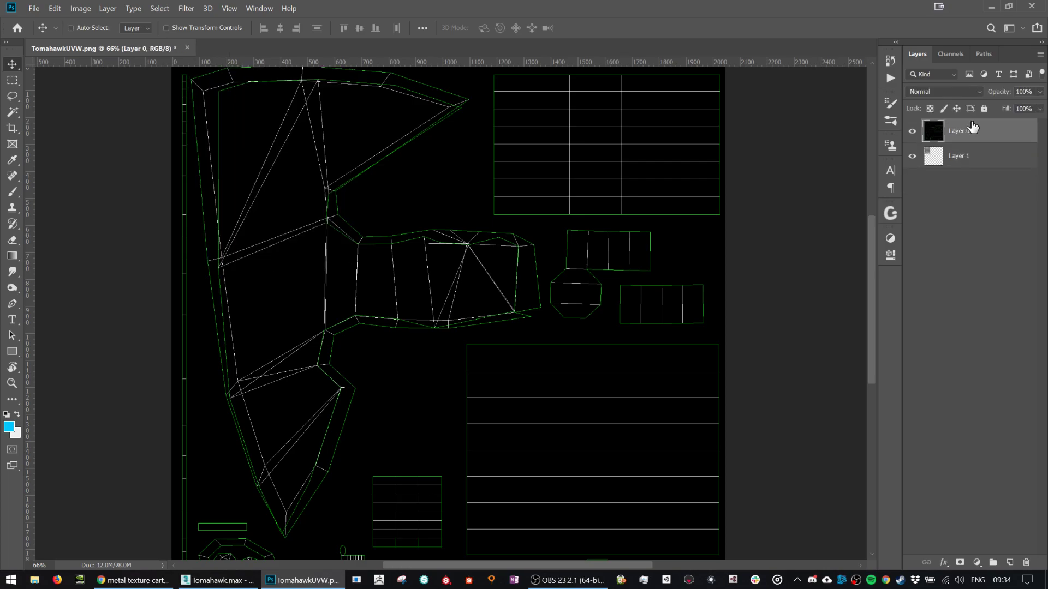
click(947, 93)
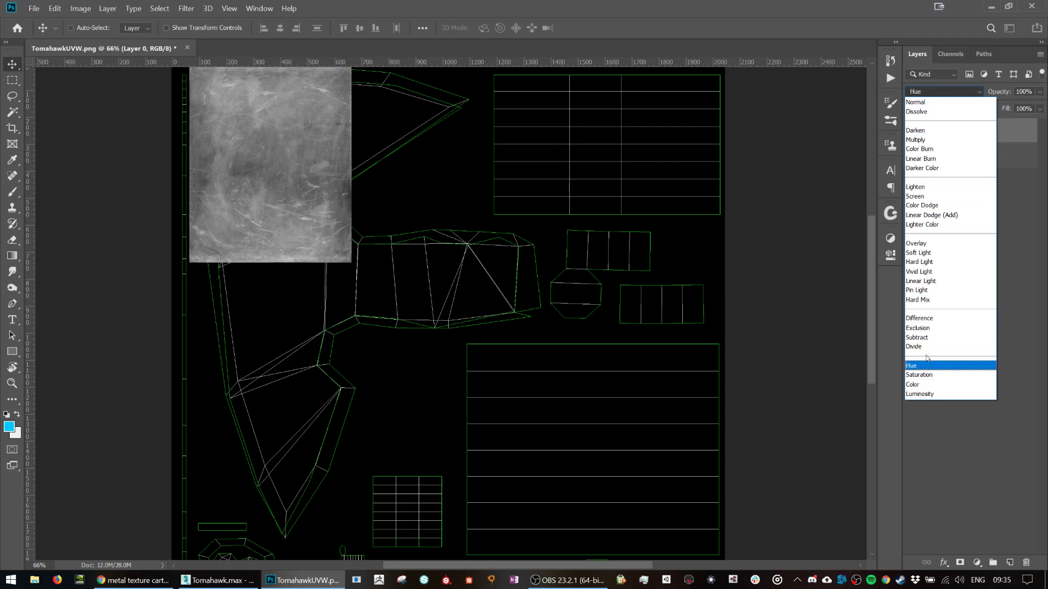
click(929, 195)
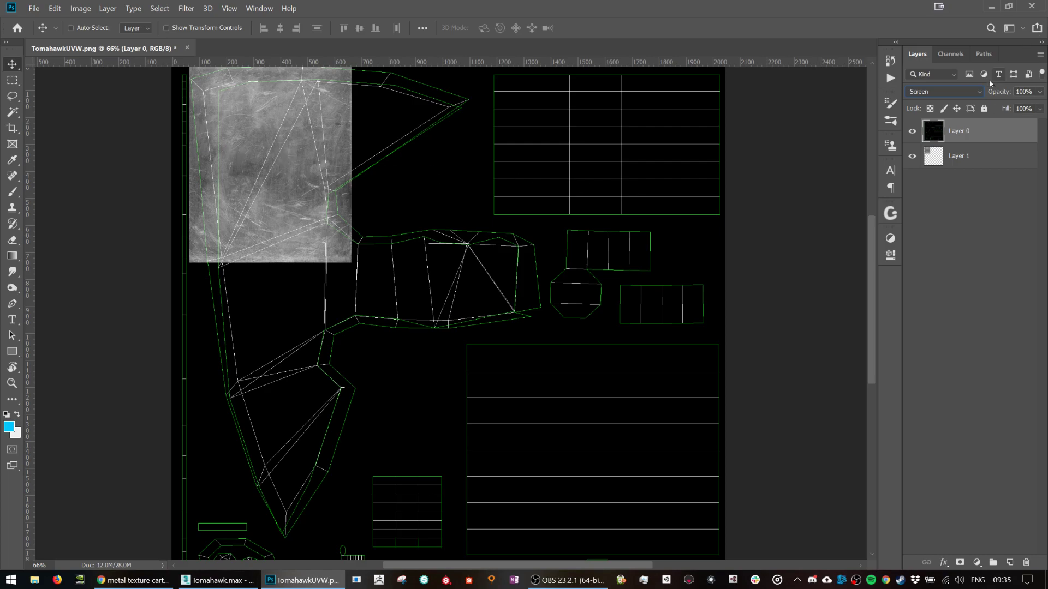
right_click(965, 139)
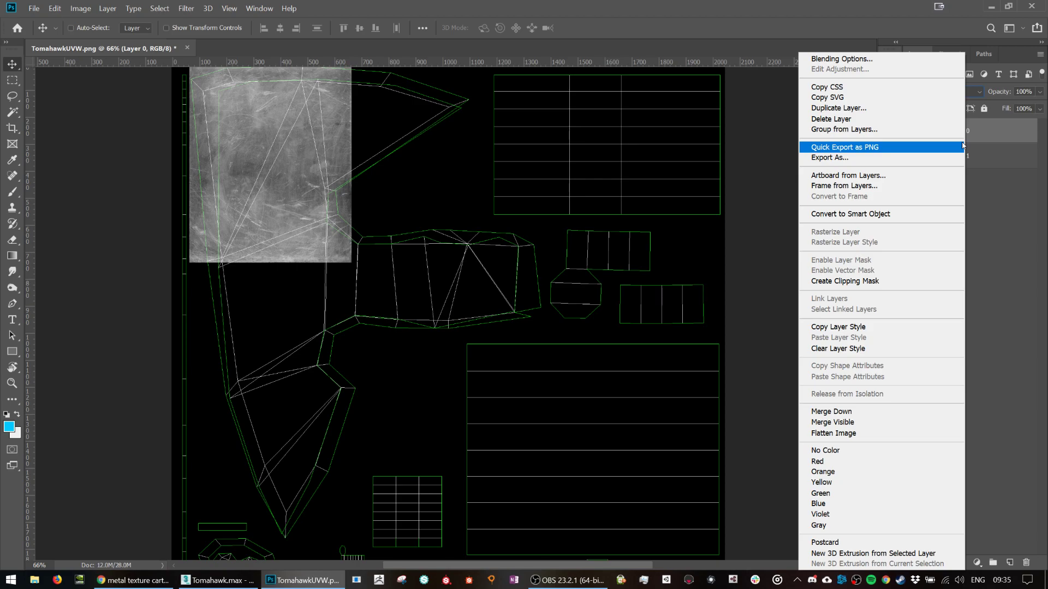
click(1030, 317)
right_click(996, 131)
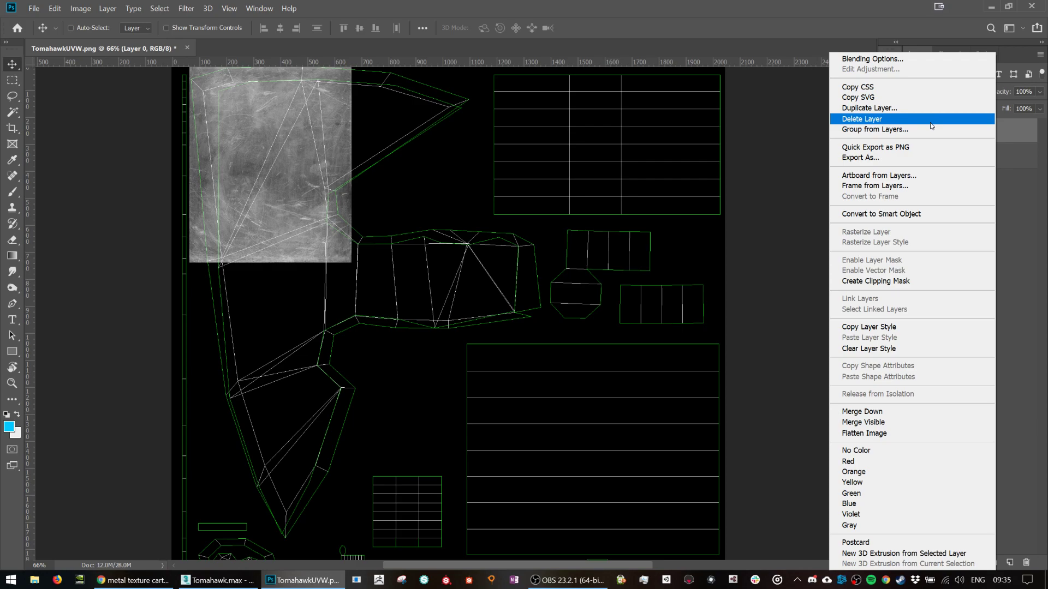
click(1016, 224)
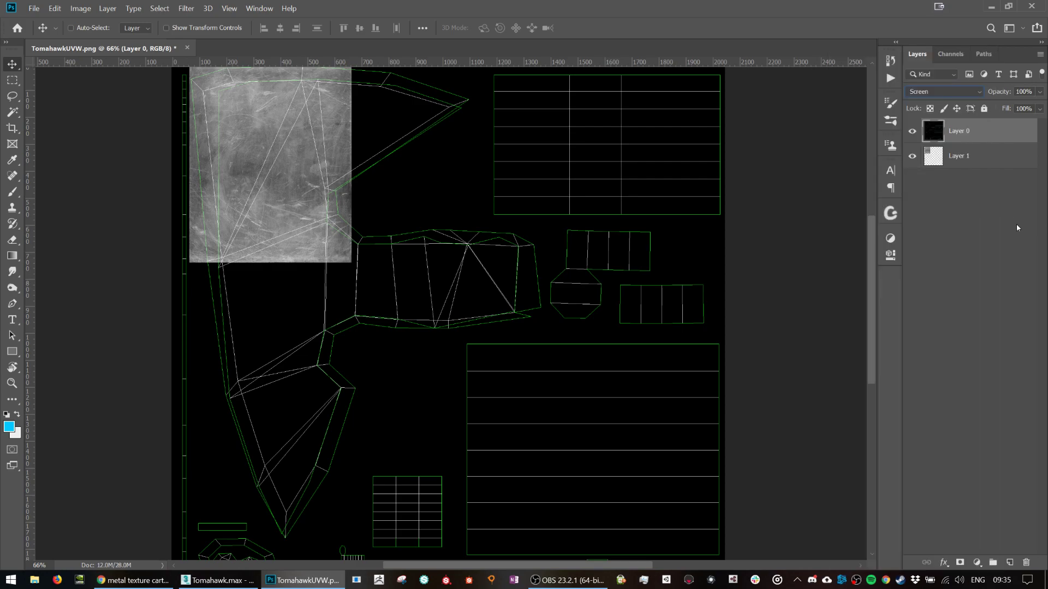
Nudge the metal texture on Layer 1 upward and enlarge it with Free Transform until it covers the full height of the blade shell.
click(972, 161)
mouse_move(257, 140)
mouse_down()
mouse_move(280, 175)
mouse_move(250, 127)
mouse_up()
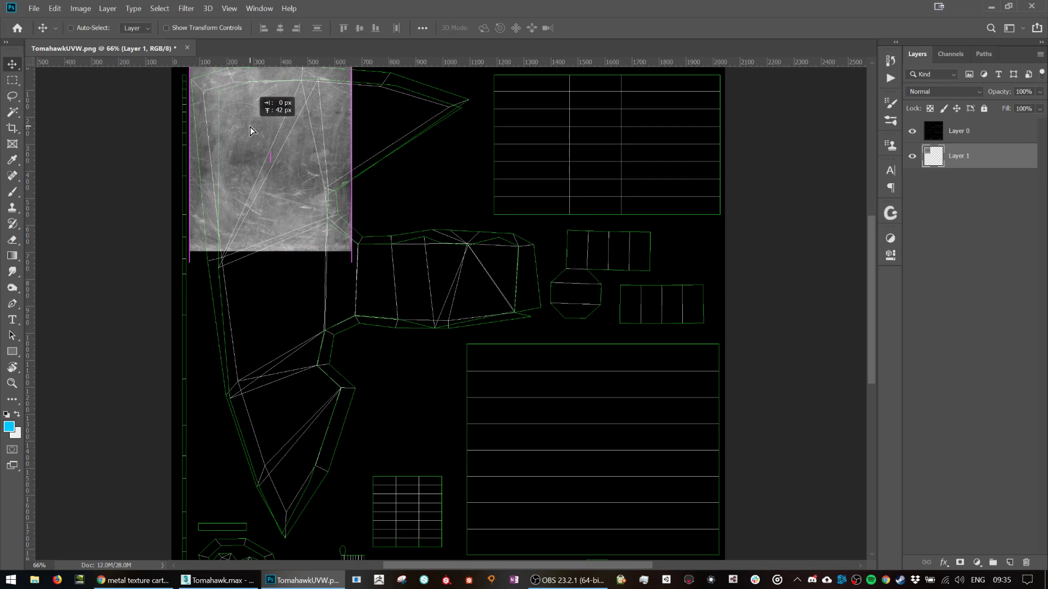
scroll(256, 142, up, 1)
key(ctrl+t)
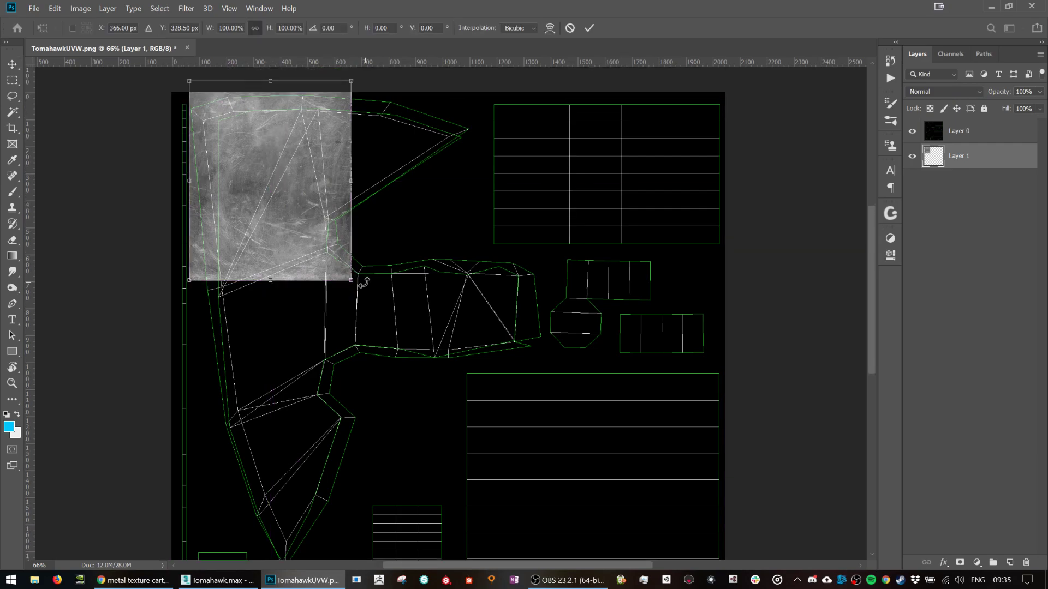
drag(353, 282, 585, 562)
key(Return)
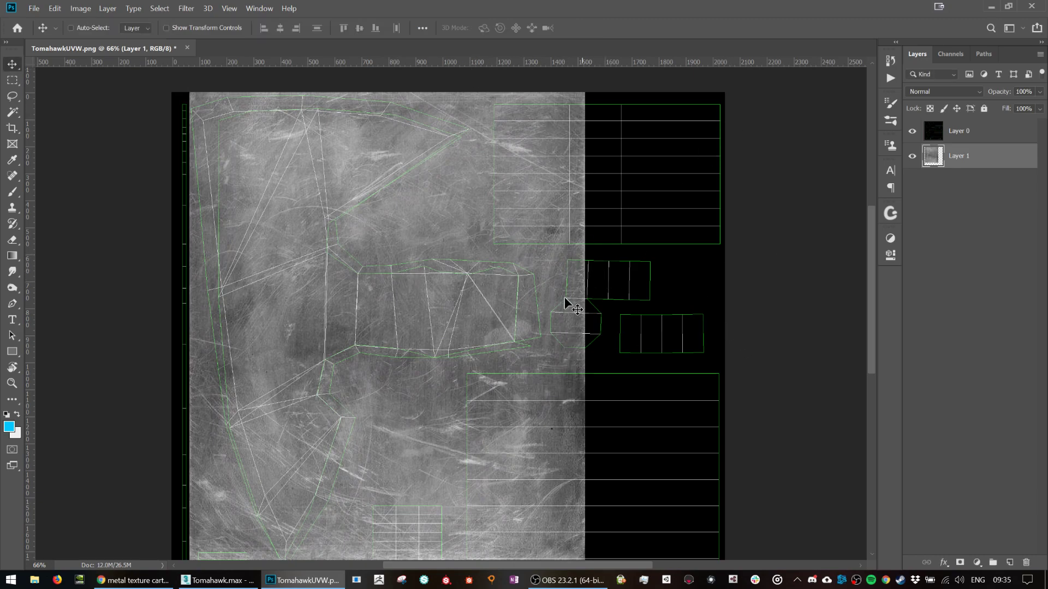
scroll(518, 418, down, 3)
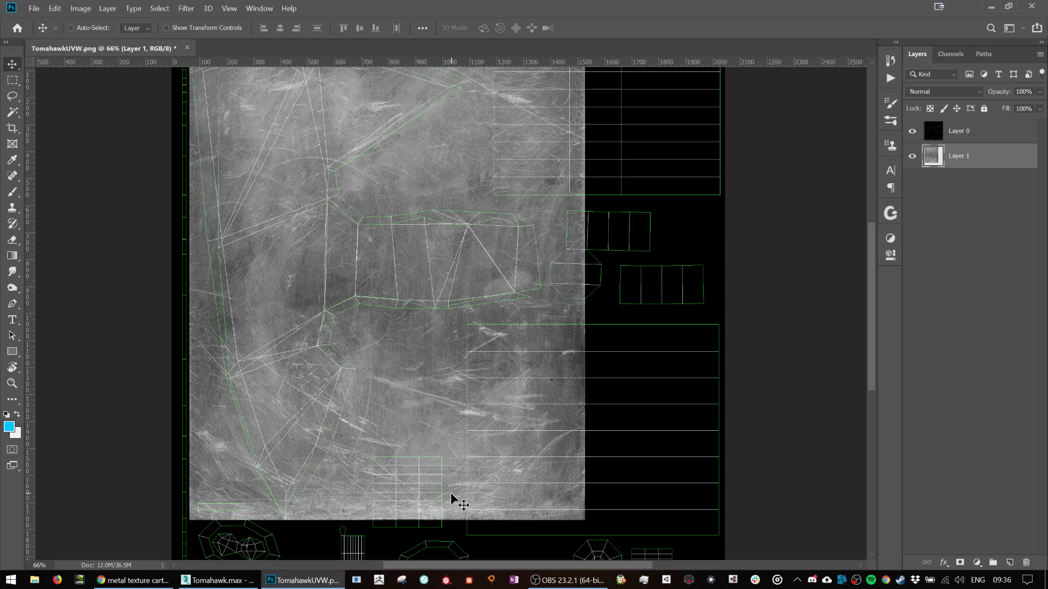
scroll(405, 342, up, 1)
scroll(411, 296, up, 2)
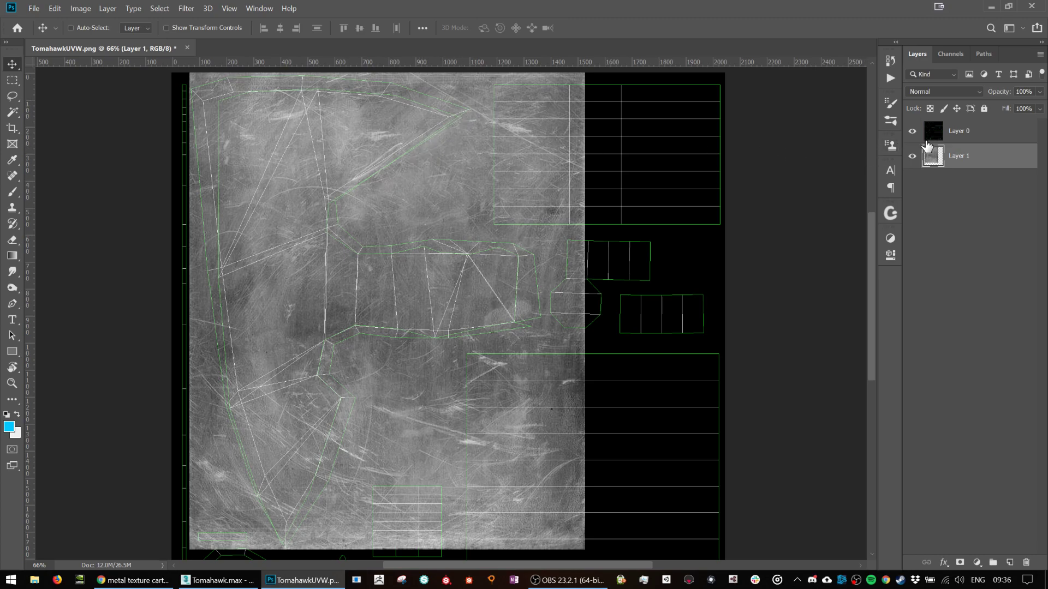
Create a new layer above the metal texture and sample a light grey as the Brush colour.
key(ctrl+shift+n)
key(Return)
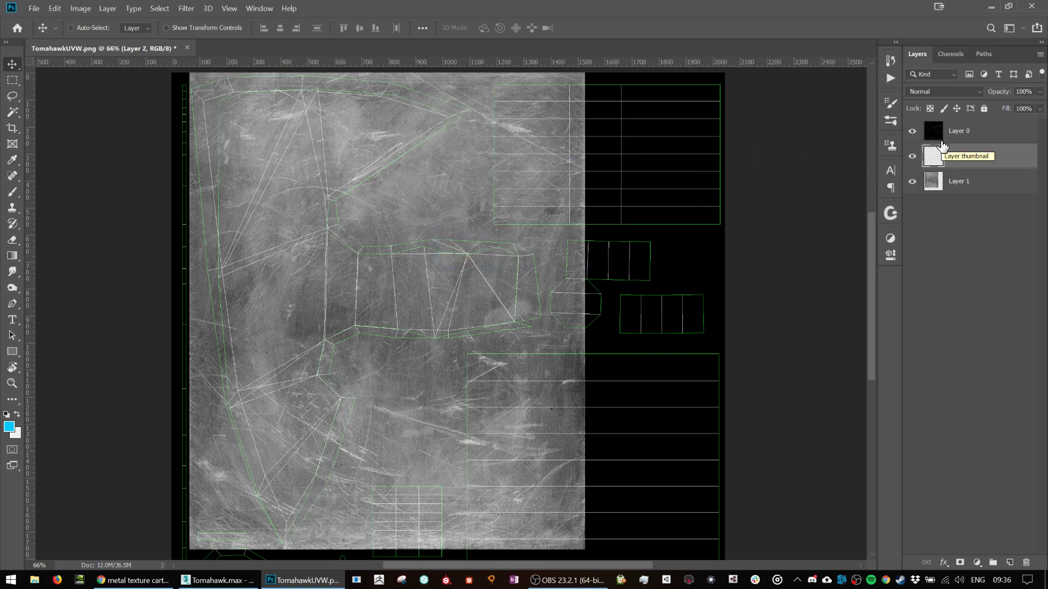
key(b)
scroll(325, 238, up, 4)
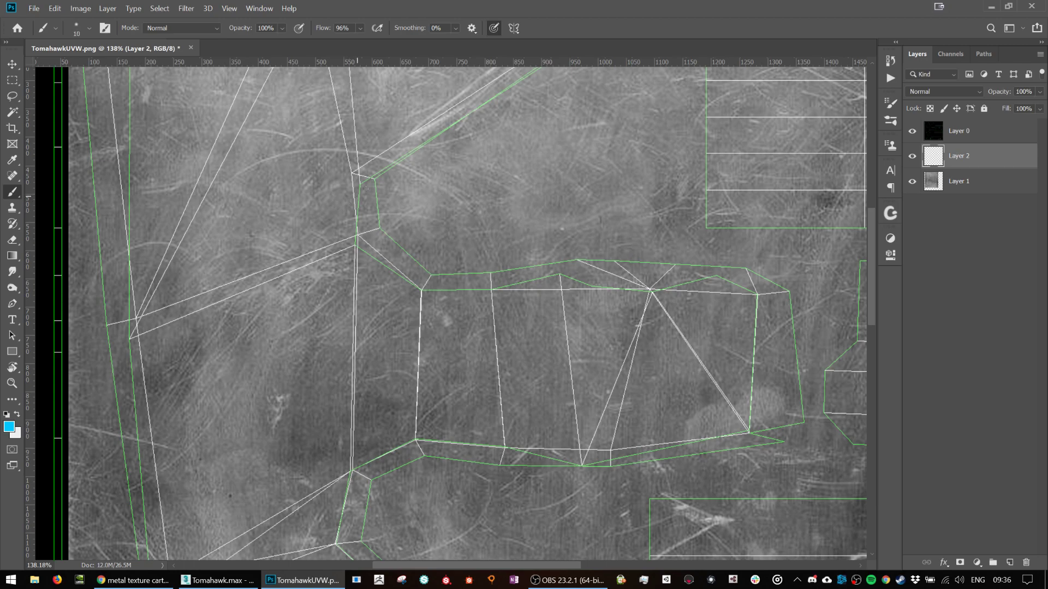
scroll(355, 196, up, 2)
alt+click(760, 79)
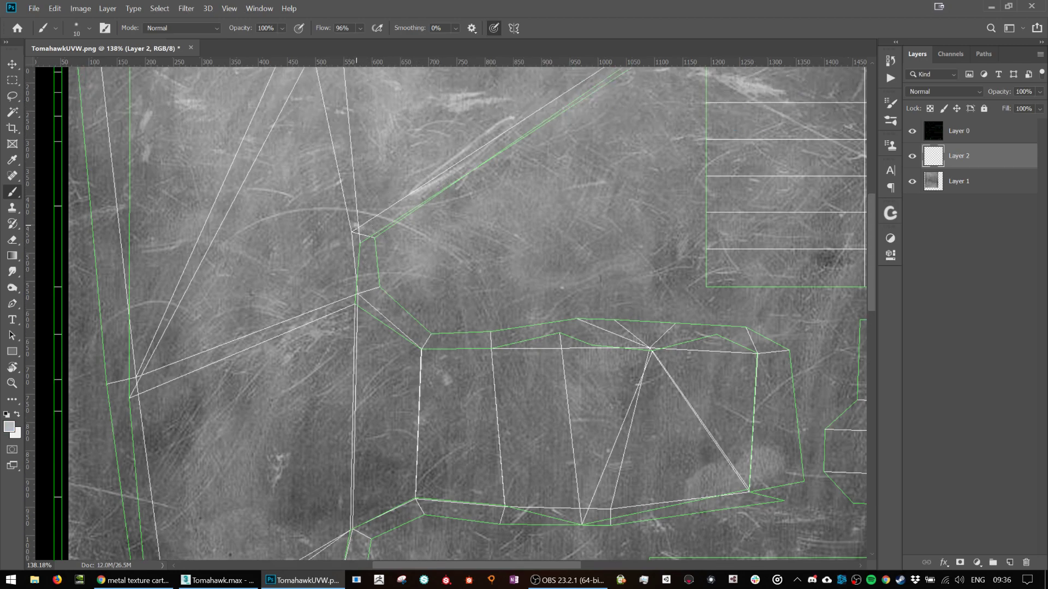
Try a recently used textured preset with a short stroke at the inner corner beneath the upper blade spike.
right_click(367, 221)
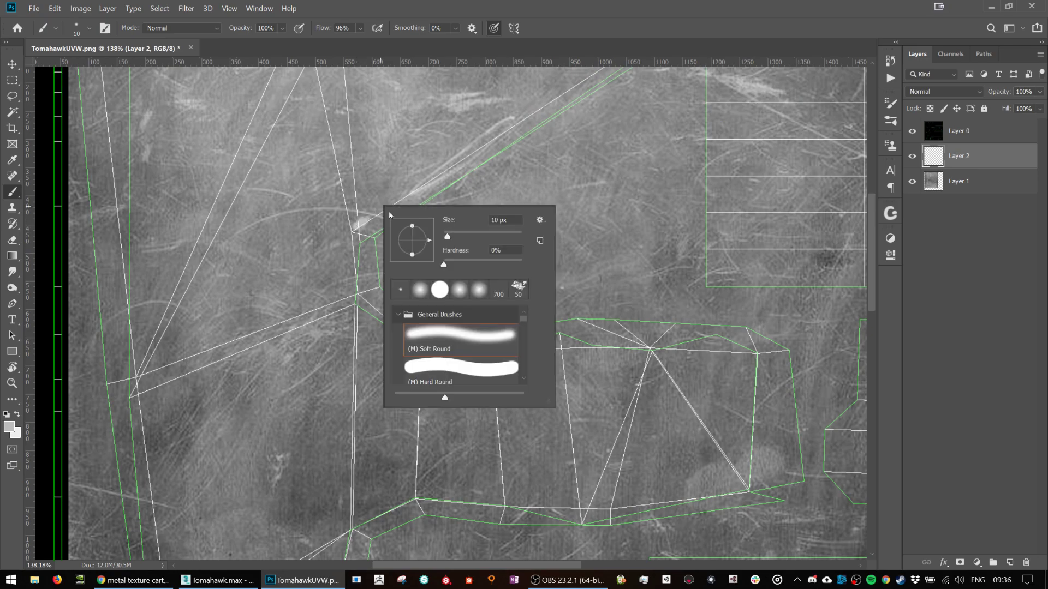
click(518, 289)
drag(360, 219, 373, 208)
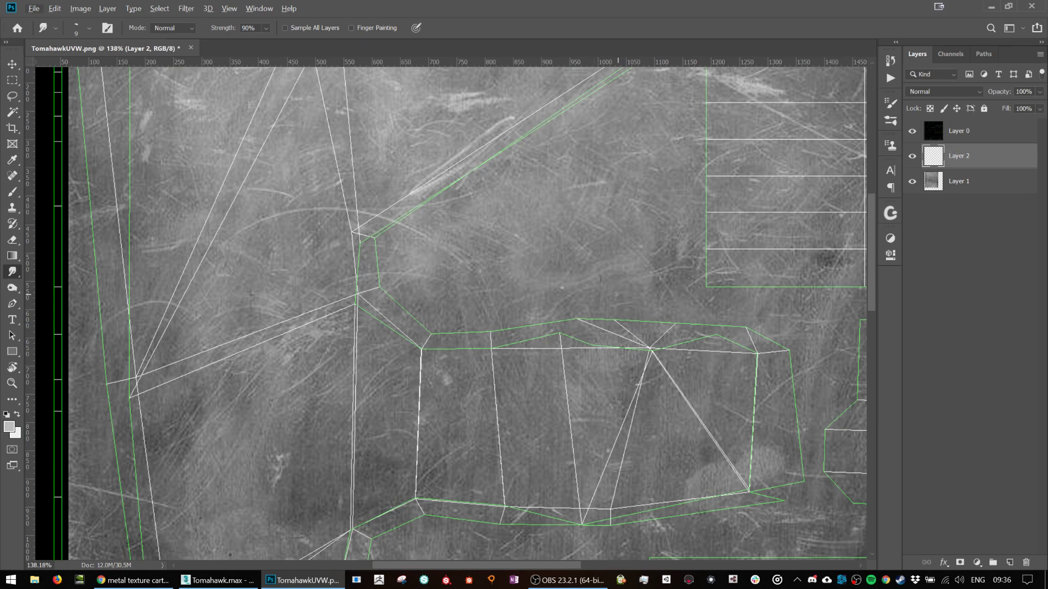
Try the Eraser Chiseled preset from the Pixelstains Ink Brush Tools set and reduce its size to 6 px.
key(b)
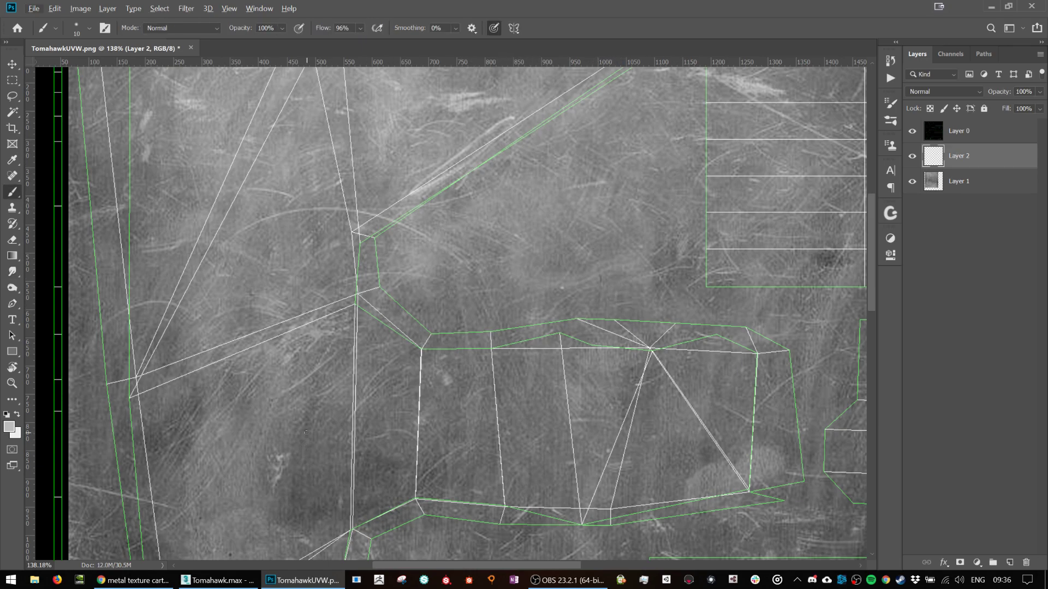
right_click(287, 455)
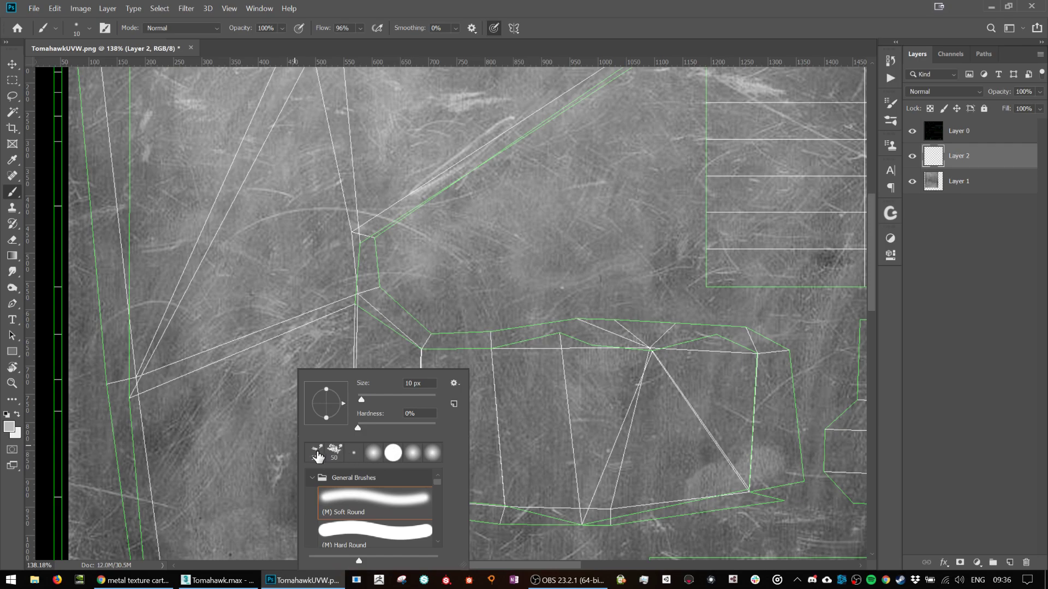
click(333, 453)
scroll(423, 457, down, 1)
scroll(409, 496, down, 5)
scroll(405, 507, down, 3)
click(312, 496)
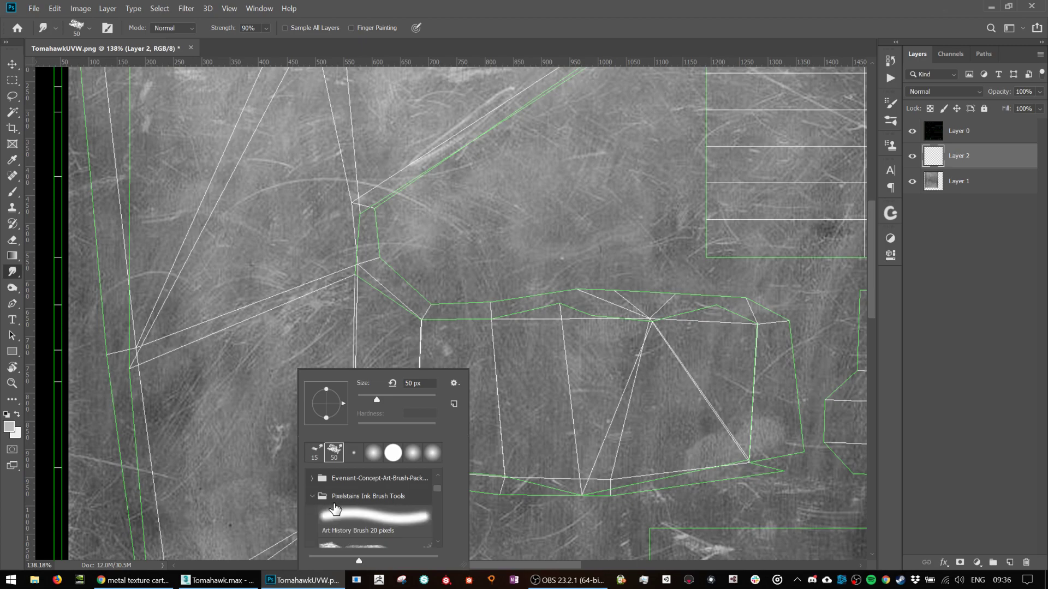
scroll(360, 517, down, 1)
double_click(358, 508)
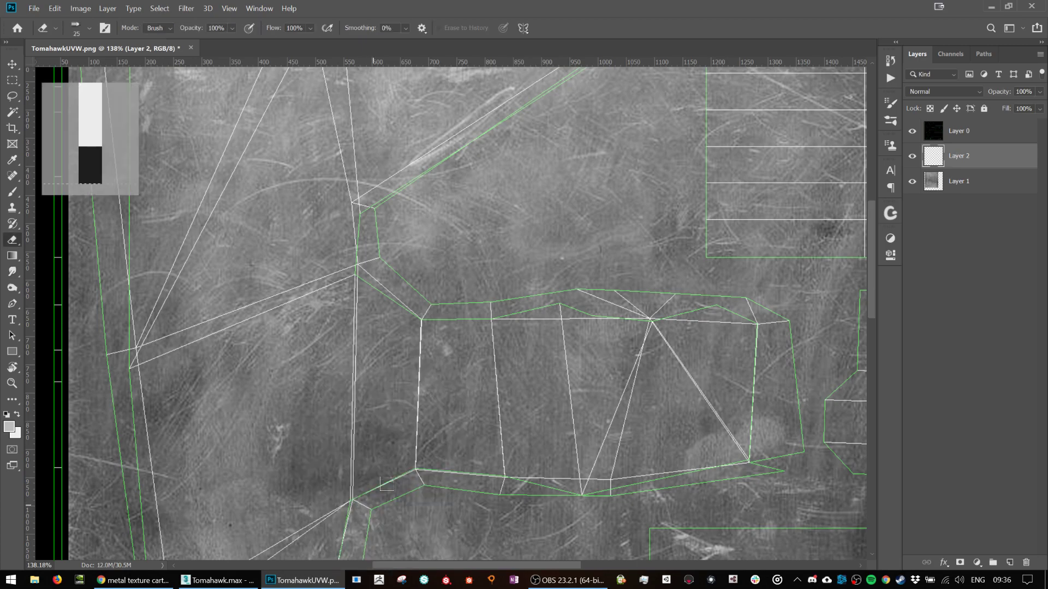
key(bracketleft)
key(bracketleft)
key(bracketleft)
key(bracketleft)
key(bracketleft)
Choose the Airbrush-Smooth Low Density Opaque brush preset, make a test zigzag stroke over the blade, and undo it.
right_click(405, 182)
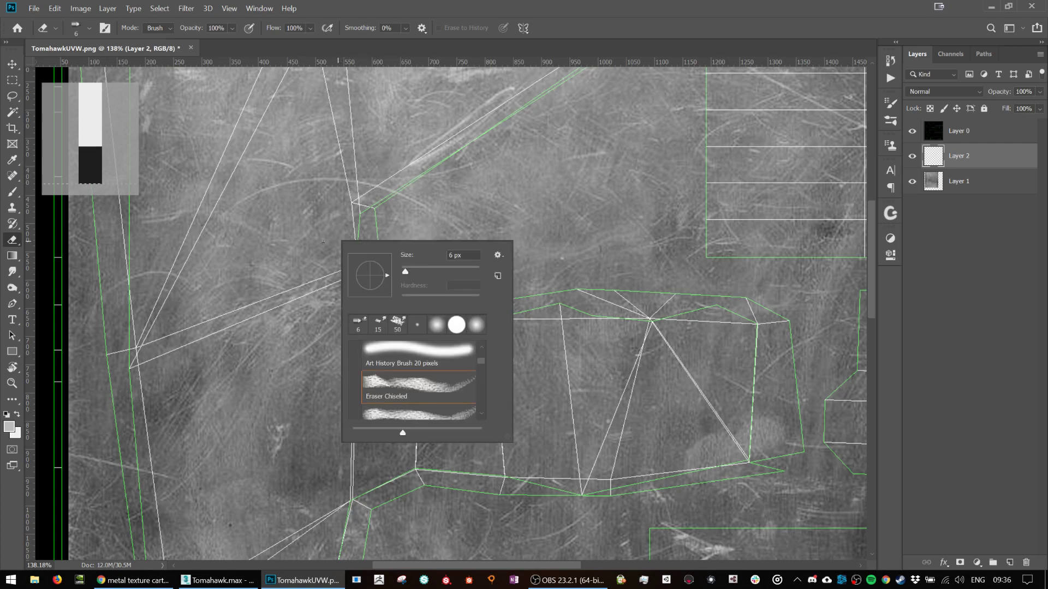
scroll(415, 376, down, 3)
scroll(428, 381, down, 2)
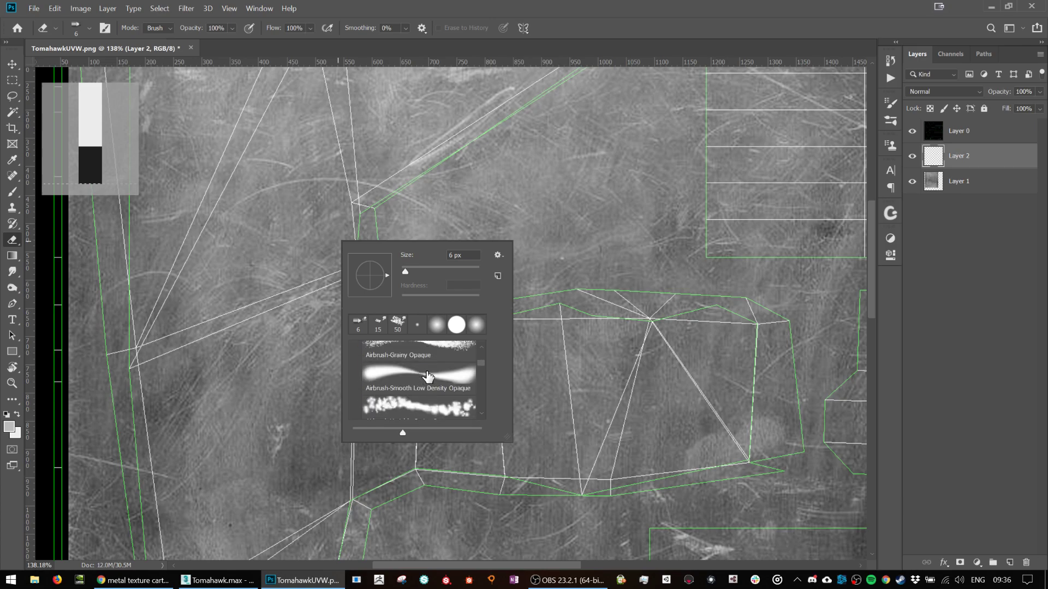
click(421, 376)
double_click(421, 377)
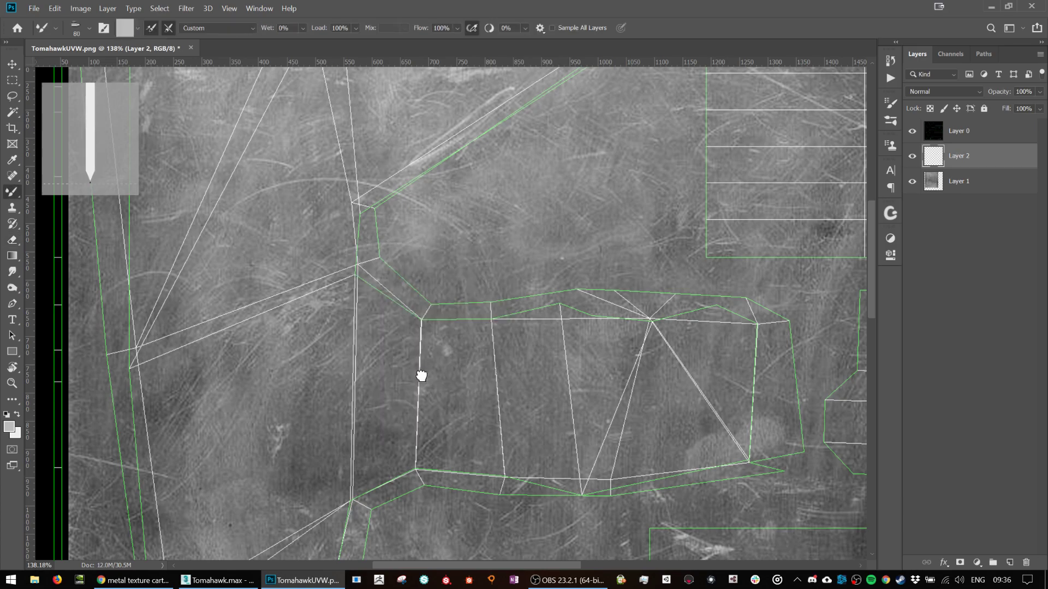
drag(339, 193, 428, 216)
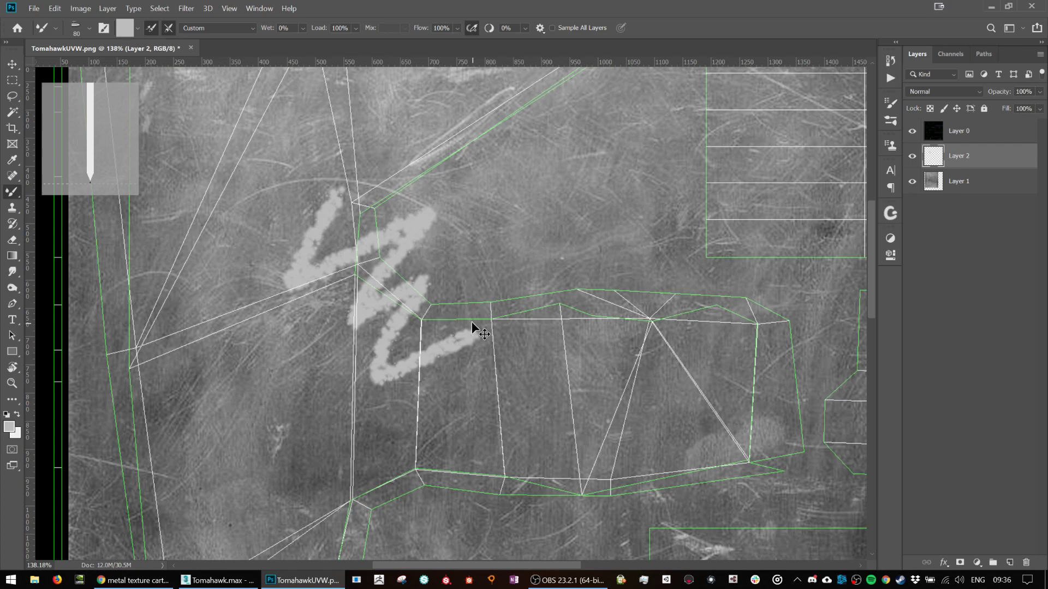
key(ctrl+z)
Shrink the brush and paint a light grey highlight along the lower edge of the upper blade spike, starting at its inner corner.
key(bracketleft)
key(bracketleft)
key(bracketleft)
key(bracketleft)
key(bracketleft)
key(bracketleft)
key(bracketleft)
key(bracketleft)
key(bracketleft)
key(bracketleft)
key(bracketleft)
key(bracketright)
key(bracketright)
key(bracketright)
drag(363, 193, 428, 152)
Reduce the brush to 10 px and add a short scratch branching off the painted highlight on the blade spike.
key(bracketleft)
key(bracketleft)
key(bracketleft)
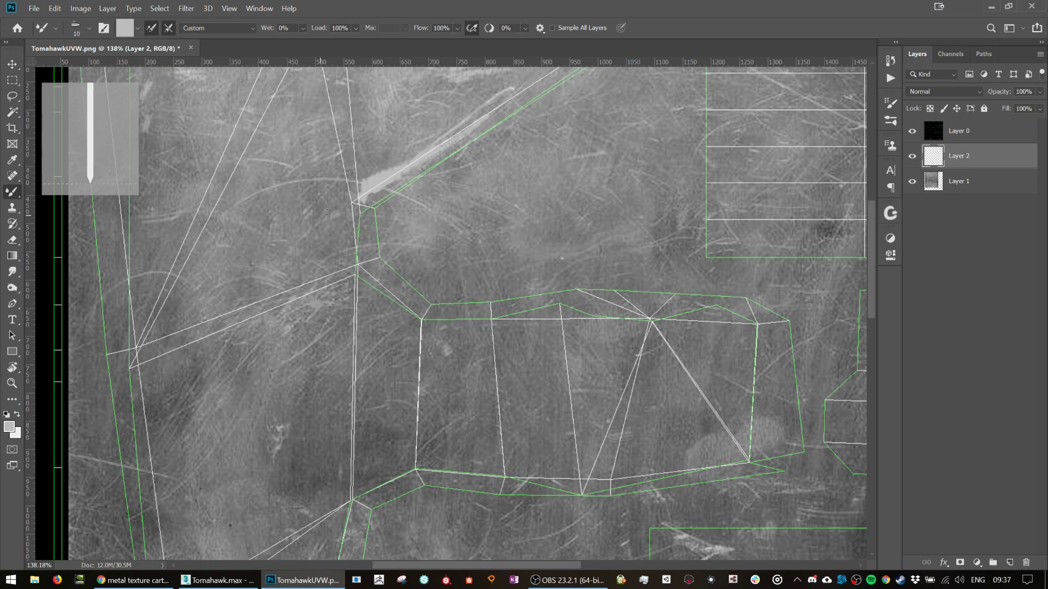
drag(406, 158, 415, 142)
scroll(406, 173, up, 3)
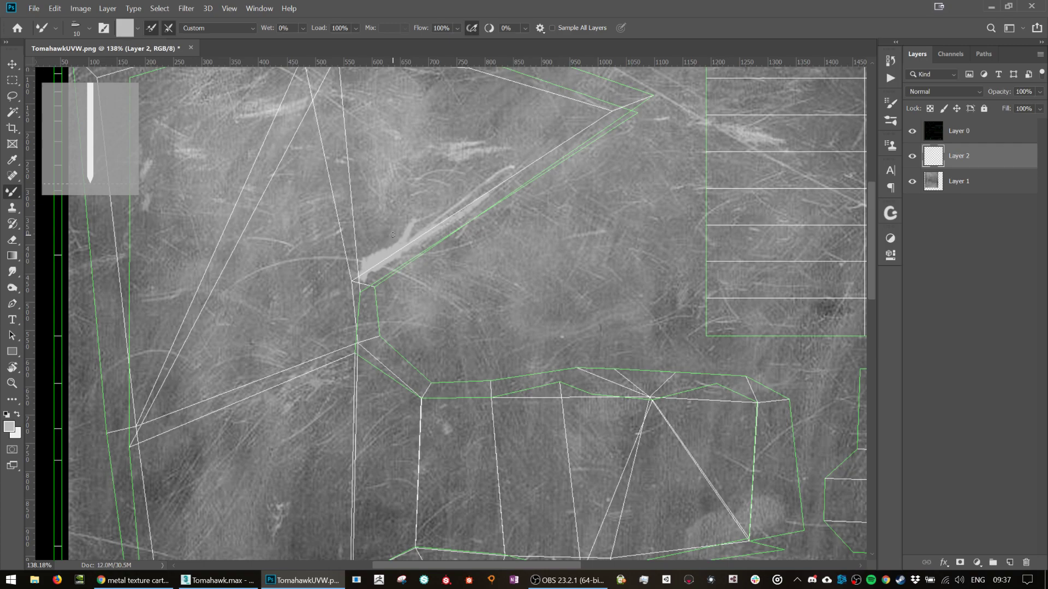
scroll(311, 409, down, 5)
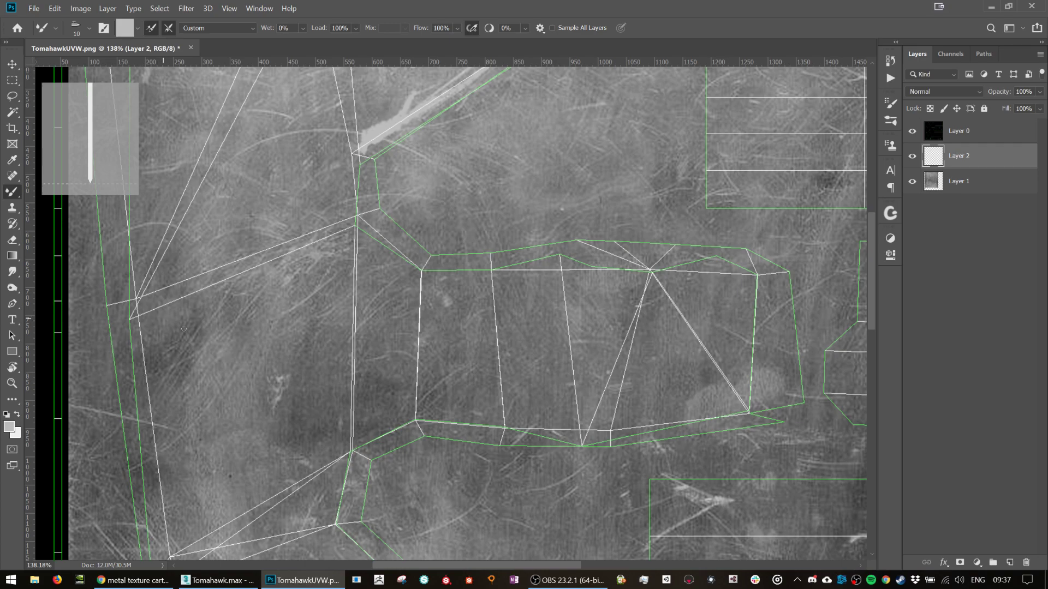
scroll(510, 356, down, 3)
drag(758, 355, 580, 271)
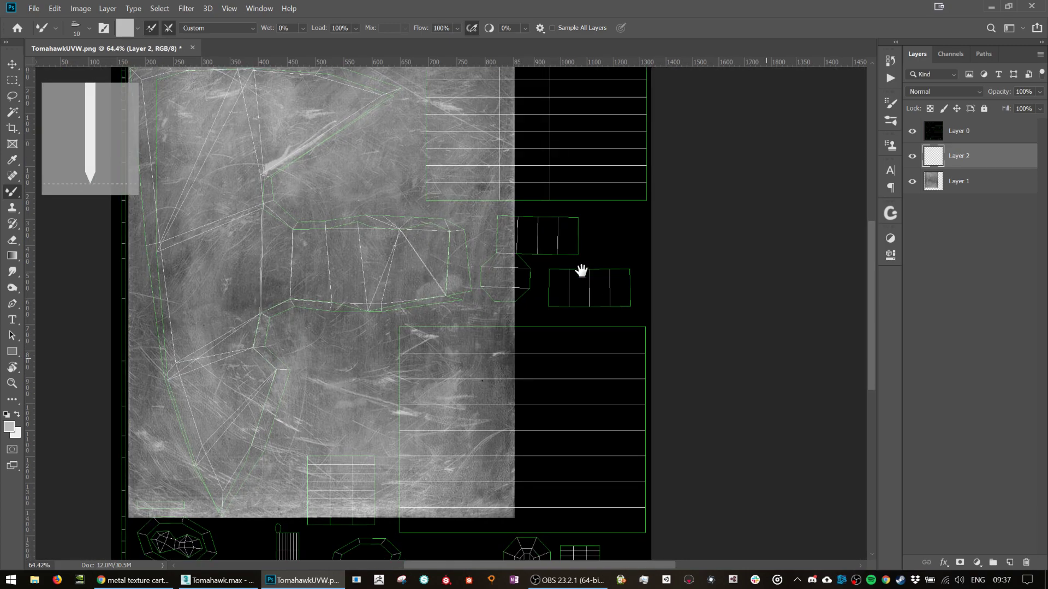
Switch to Chrome, search Google Images for polycarbonate texture, and browse the results.
click(134, 579)
click(526, 37)
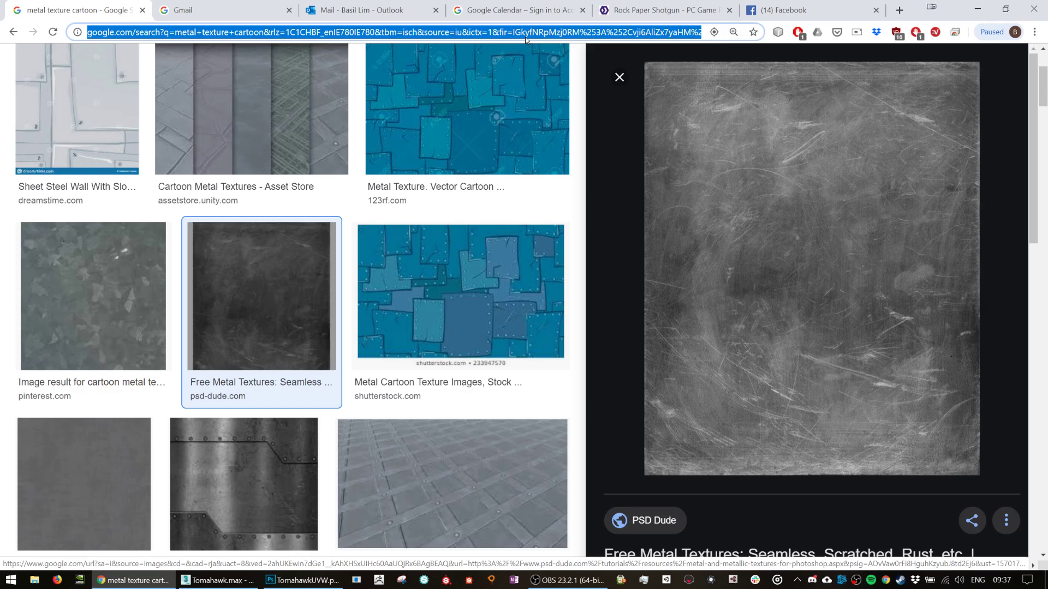
text(poycarbonate)
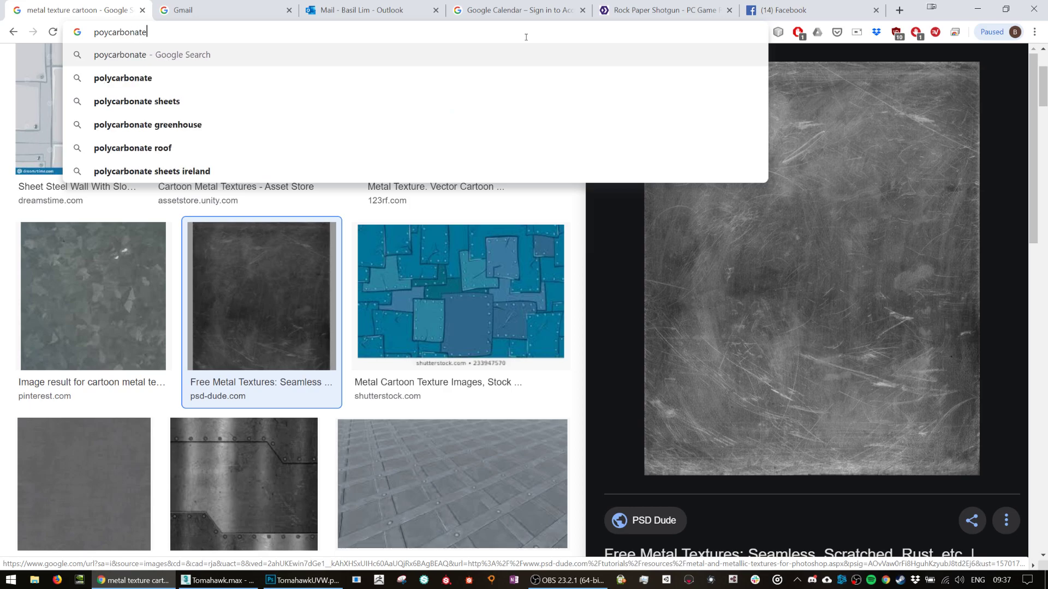
key(Return)
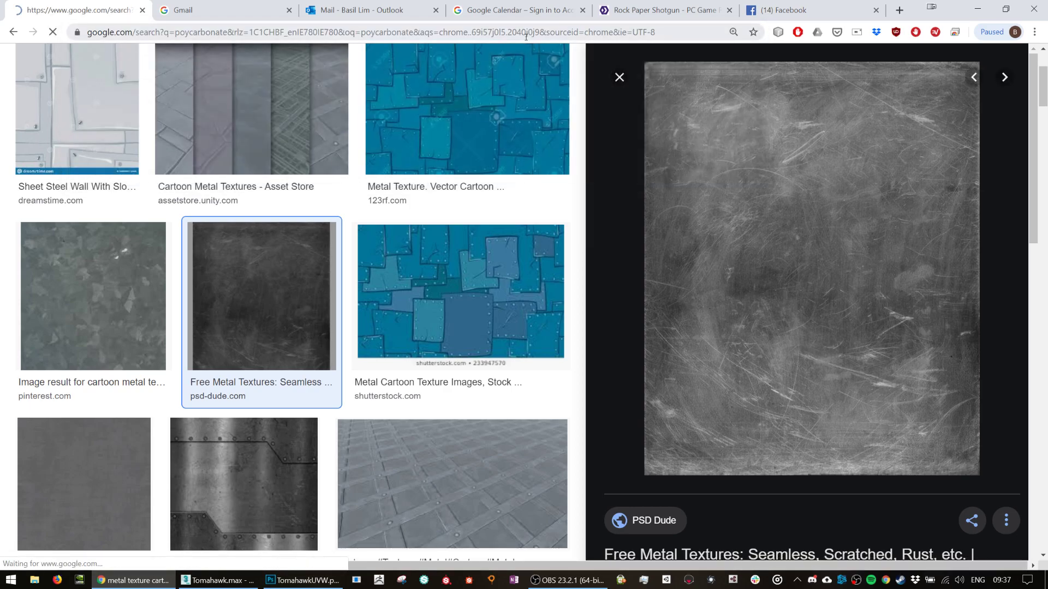
click(278, 84)
text(texture)
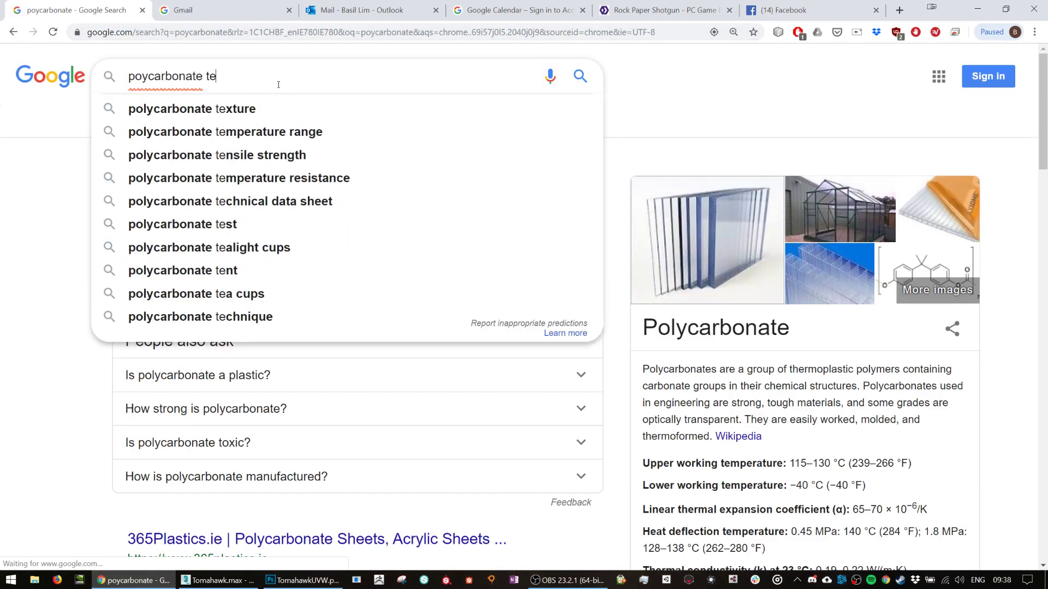
key(Return)
click(211, 131)
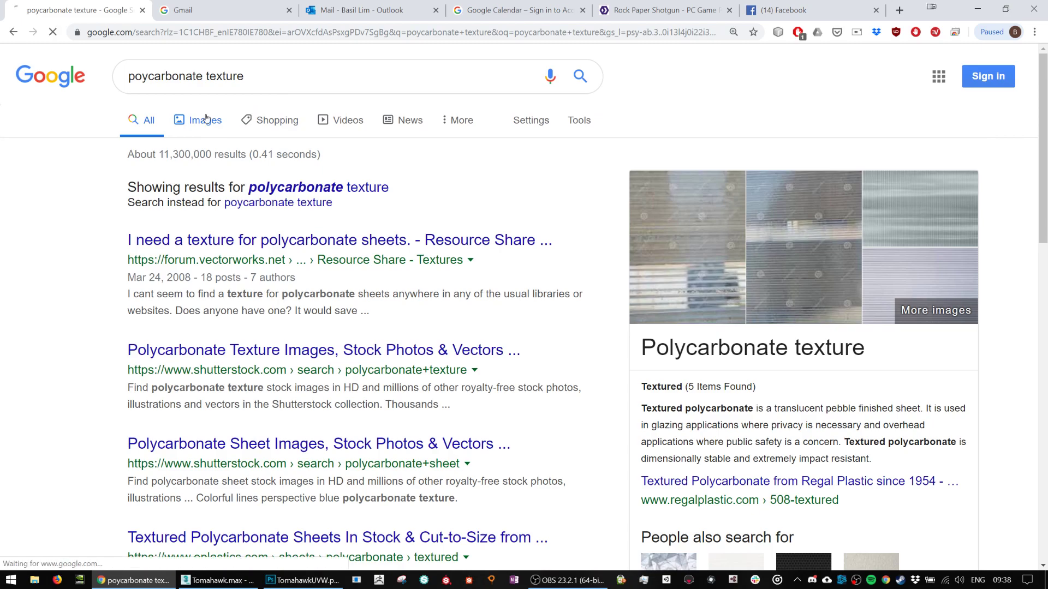
scroll(544, 369, down, 12)
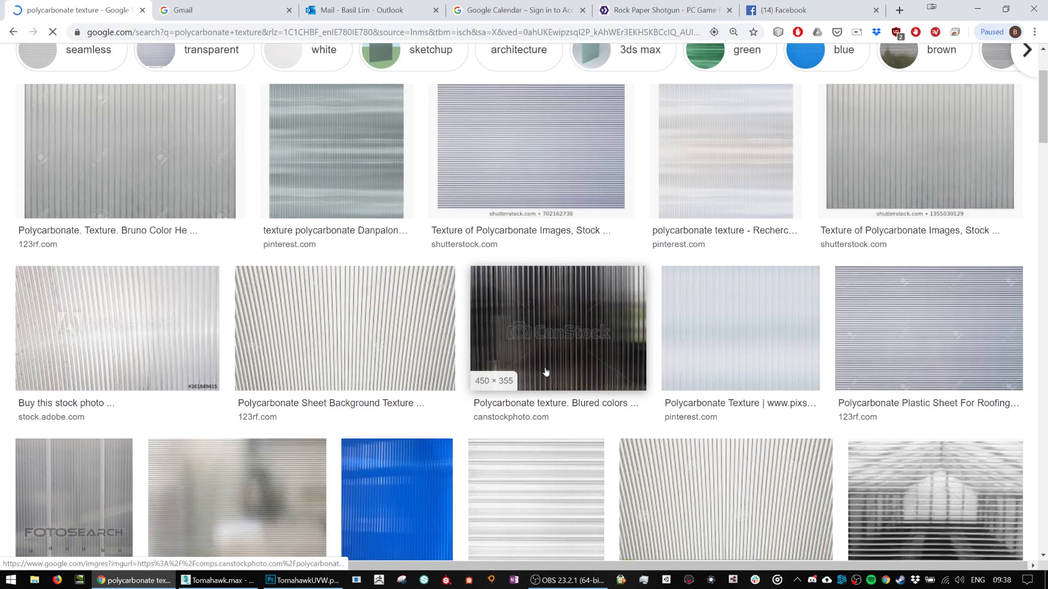
scroll(347, 308, up, 12)
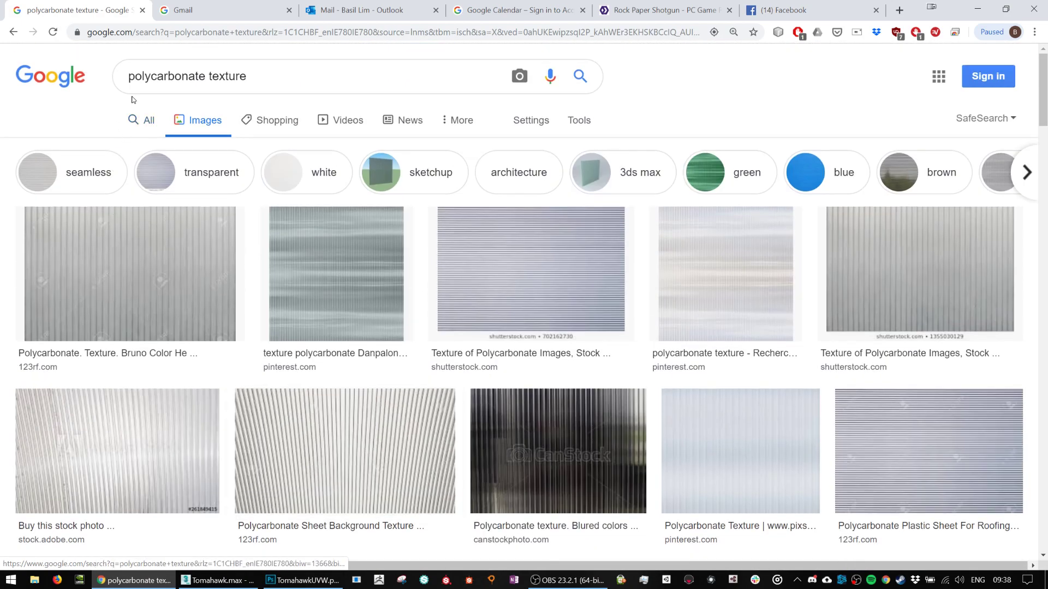
Search Google Images for "leather texture" and open the preview of the dark brown Designmodo leather image.
double_click(167, 76)
key(BackSpace)
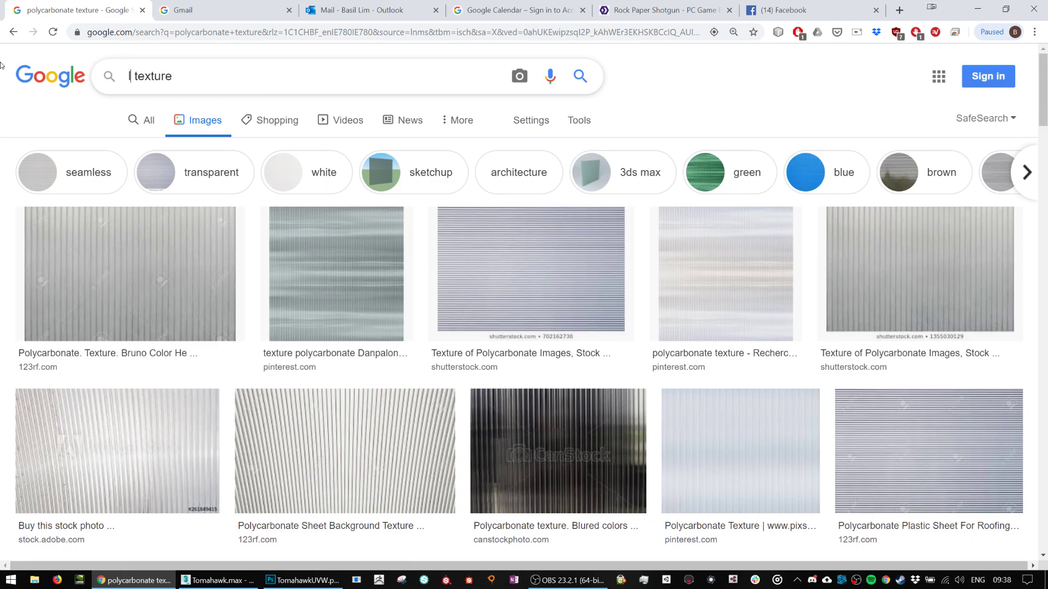
text(leather)
key(Return)
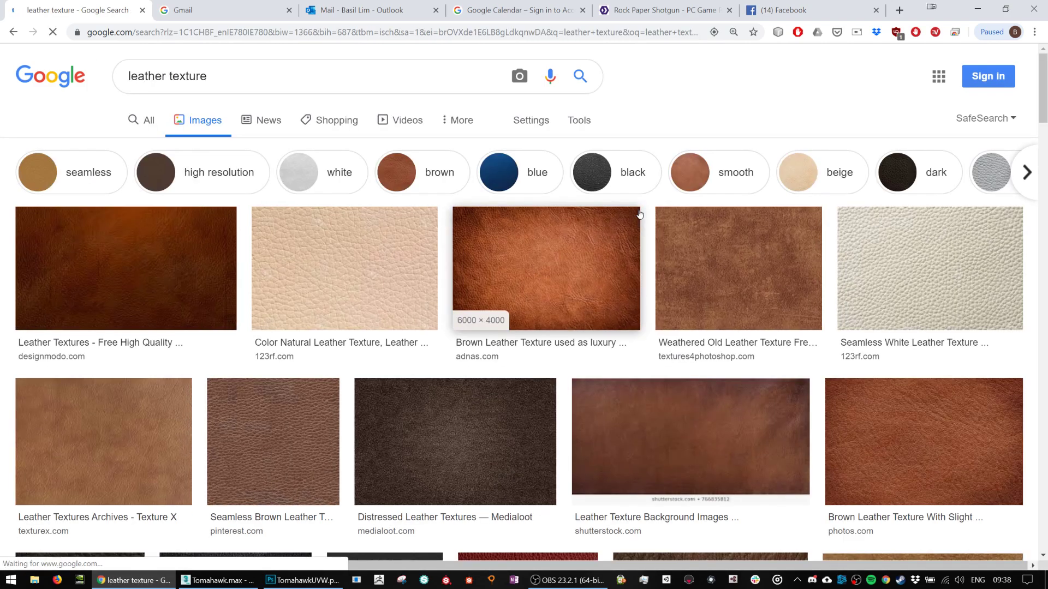
scroll(639, 212, down, 4)
scroll(550, 206, up, 5)
click(105, 195)
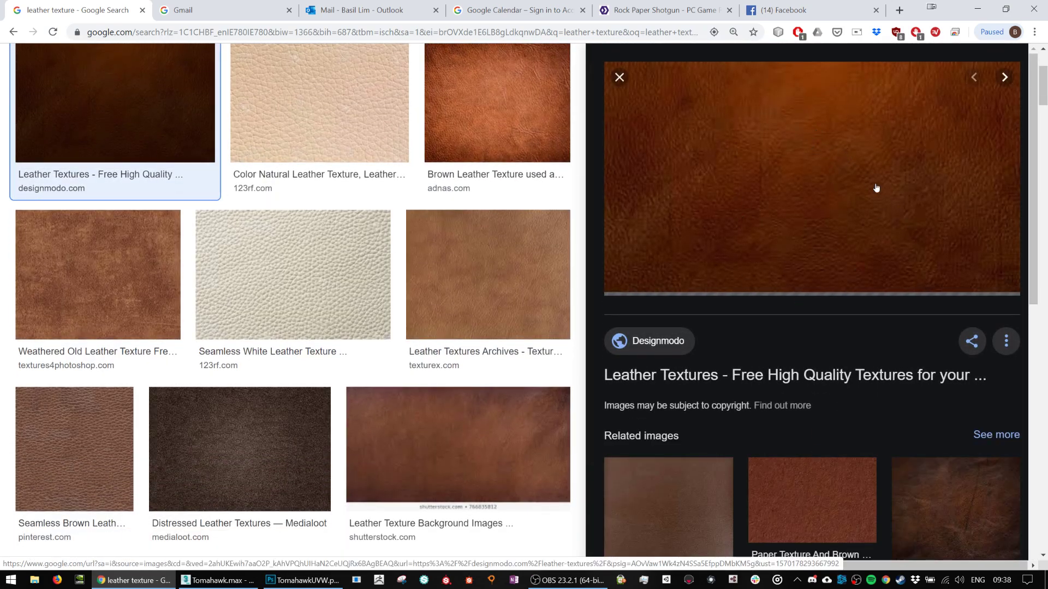
Copy the dark brown leather image, paste it into the TomahawkUVW document in Photoshop, and move it over the large lower-right UV island.
right_click(855, 211)
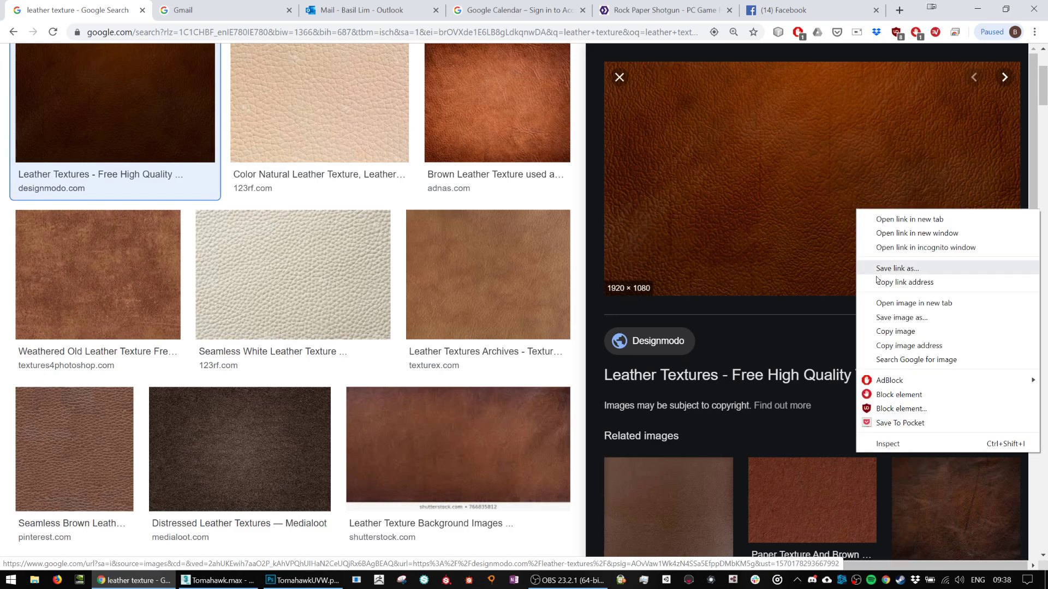
click(893, 330)
click(302, 580)
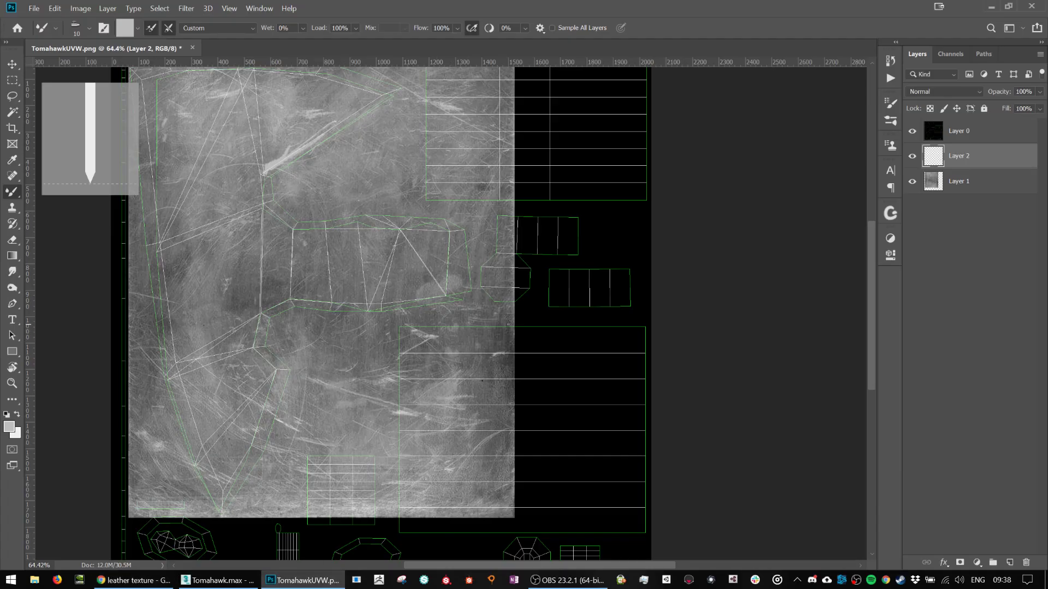
key(ctrl+v)
key(v)
drag(367, 351, 627, 453)
Scale the leather layer to about 79% width and 76% height and align it over the large lower-right UV island.
key(ctrl+t)
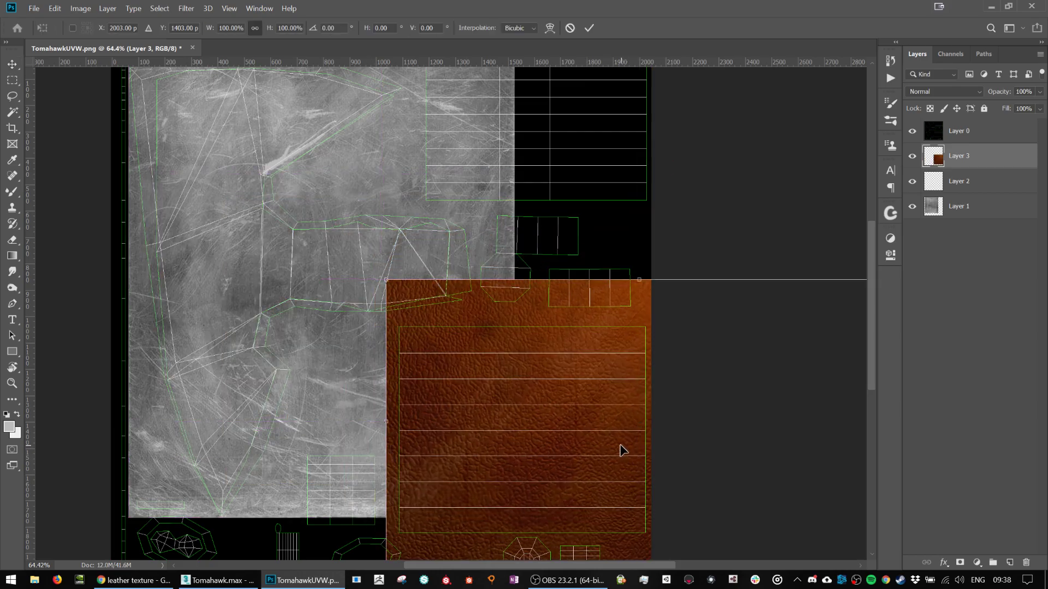
scroll(502, 490, down, 2)
drag(386, 505, 435, 467)
drag(556, 402, 515, 418)
drag(850, 235, 791, 263)
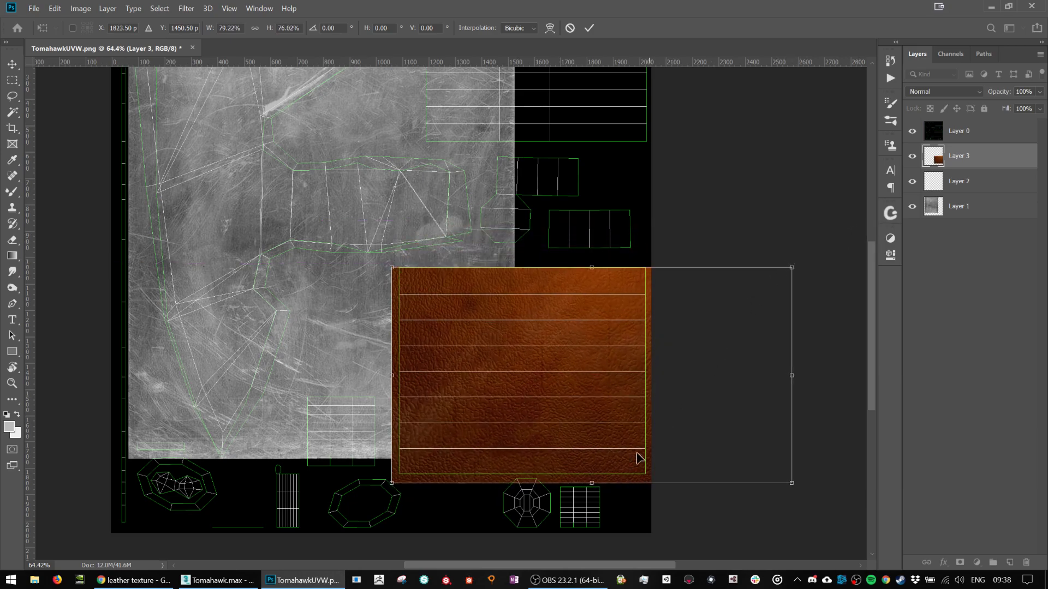
drag(625, 451, 626, 451)
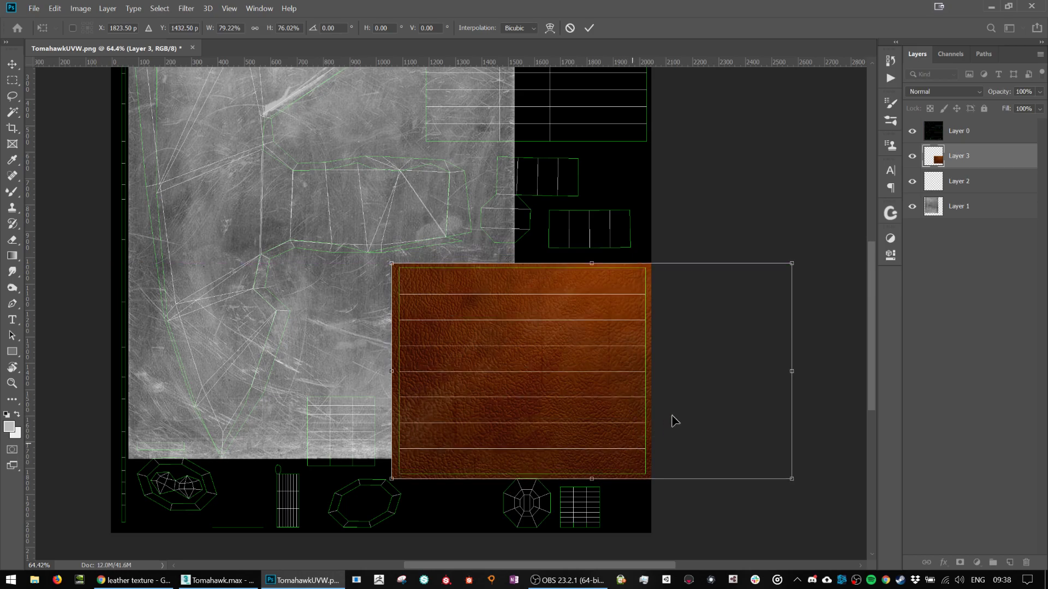
key(Return)
Duplicate the brown leather layer and position the copy over the gridded UV island in the template's upper-right corner.
scroll(764, 211, up, 5)
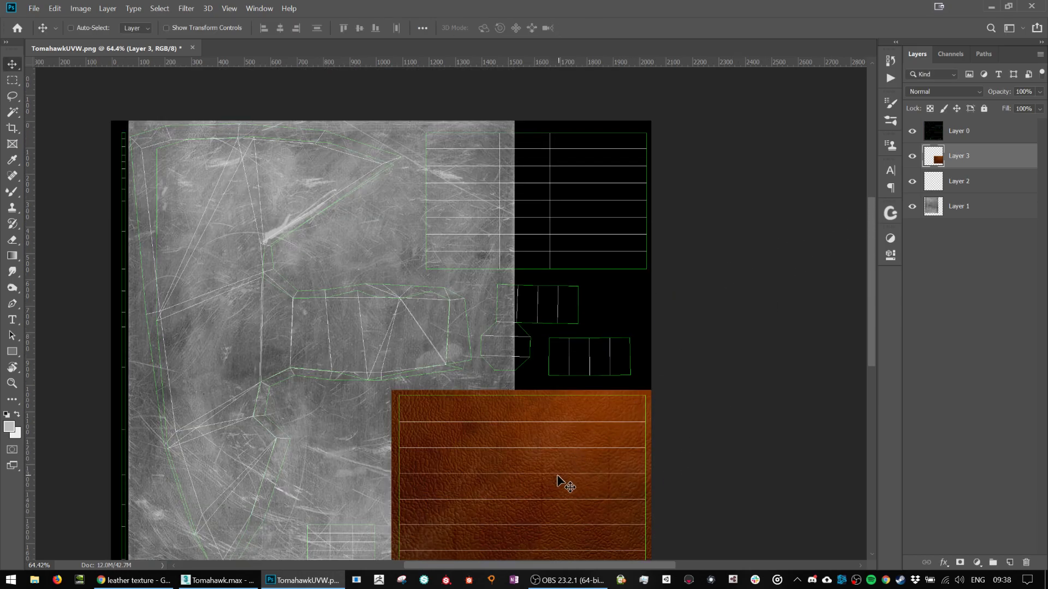
drag(559, 480, 570, 223)
drag(592, 288, 615, 239)
Darken and redden the upper leather copy with Hue/Saturation, using hue -10 and lightness -22.
key(ctrl+u)
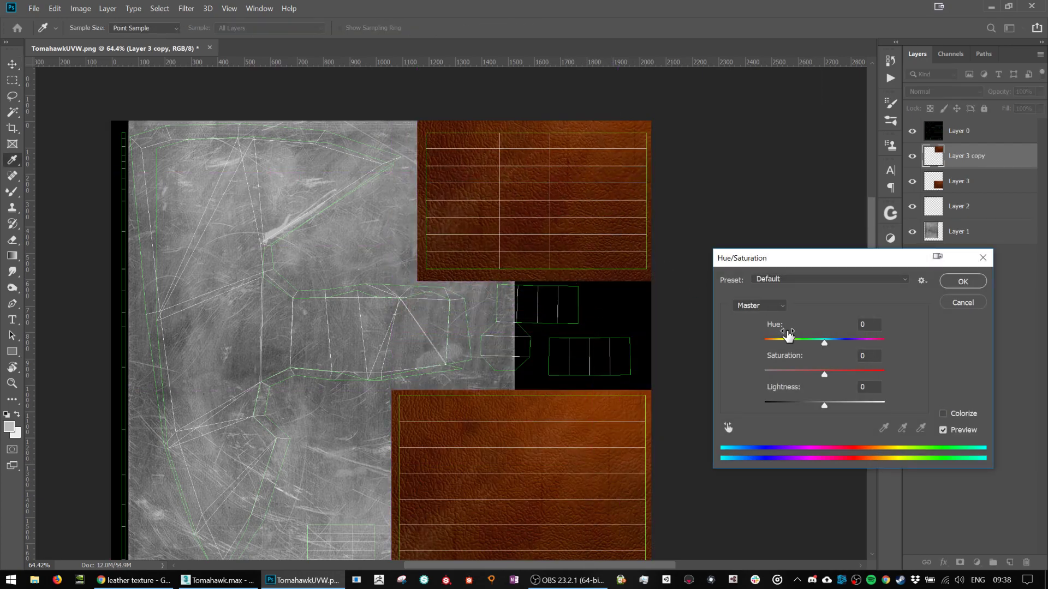
mouse_move(827, 340)
mouse_down()
mouse_move(813, 343)
mouse_move(852, 342)
mouse_move(818, 343)
mouse_up()
click(811, 408)
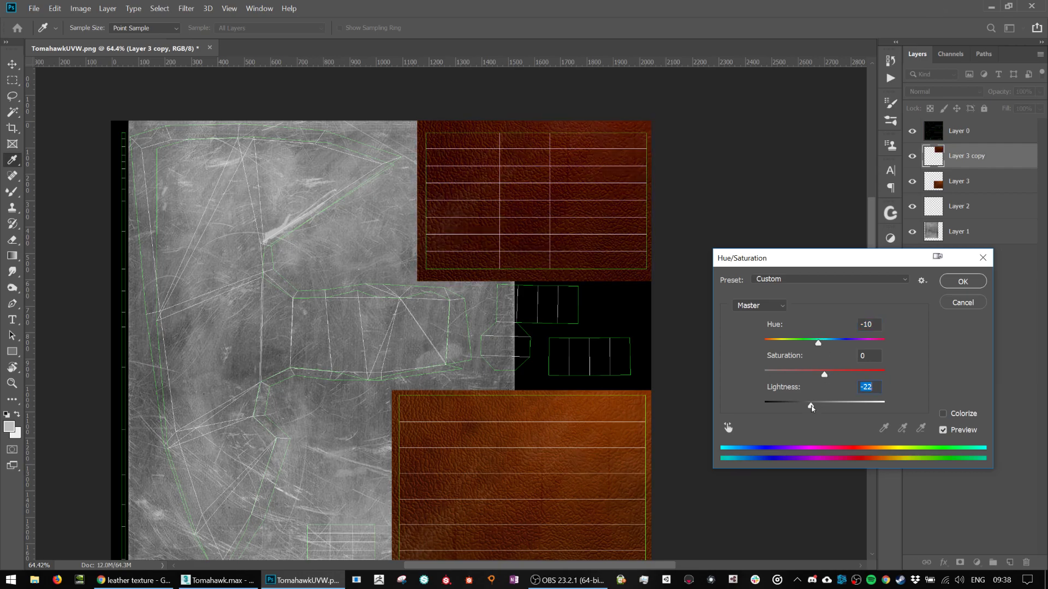
click(963, 281)
key(v)
Switch to Chrome, look through the leather texture results, and filter them to blue.
scroll(550, 280, down, 3)
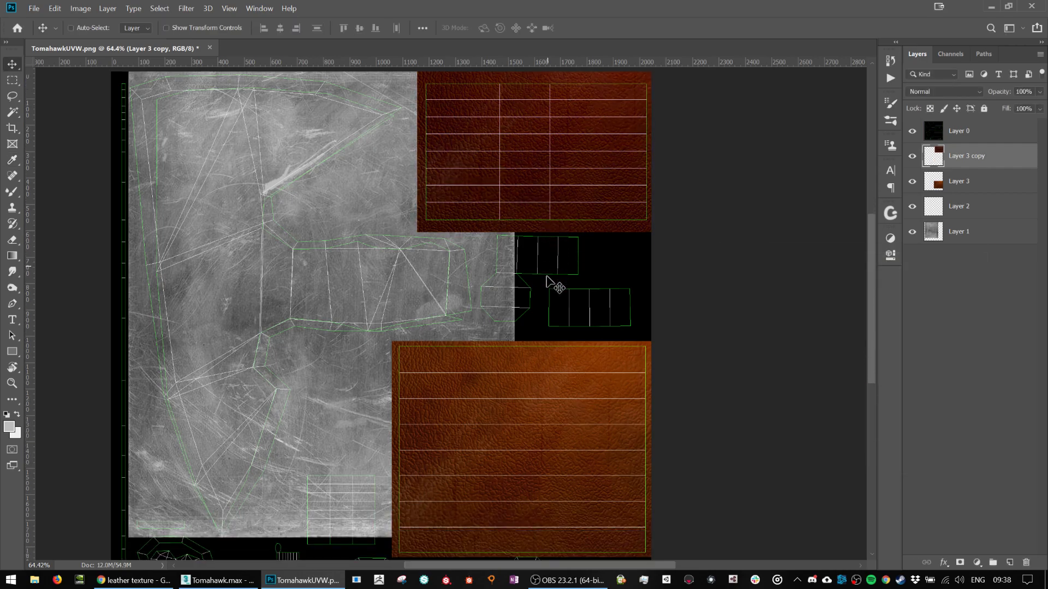
key(alt+Tab)
key(alt+Tab)
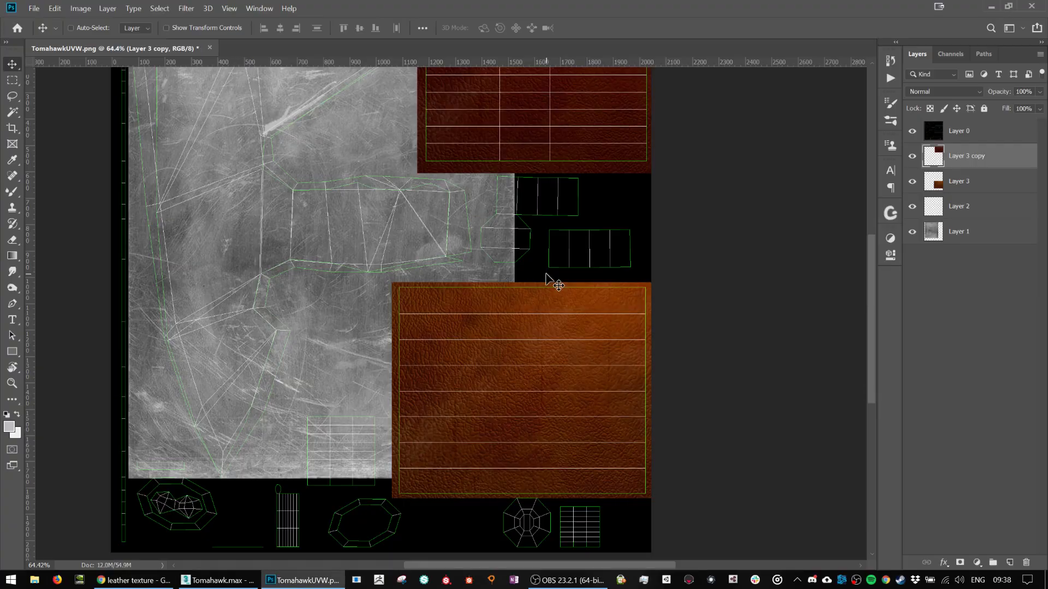
scroll(547, 280, down, 1)
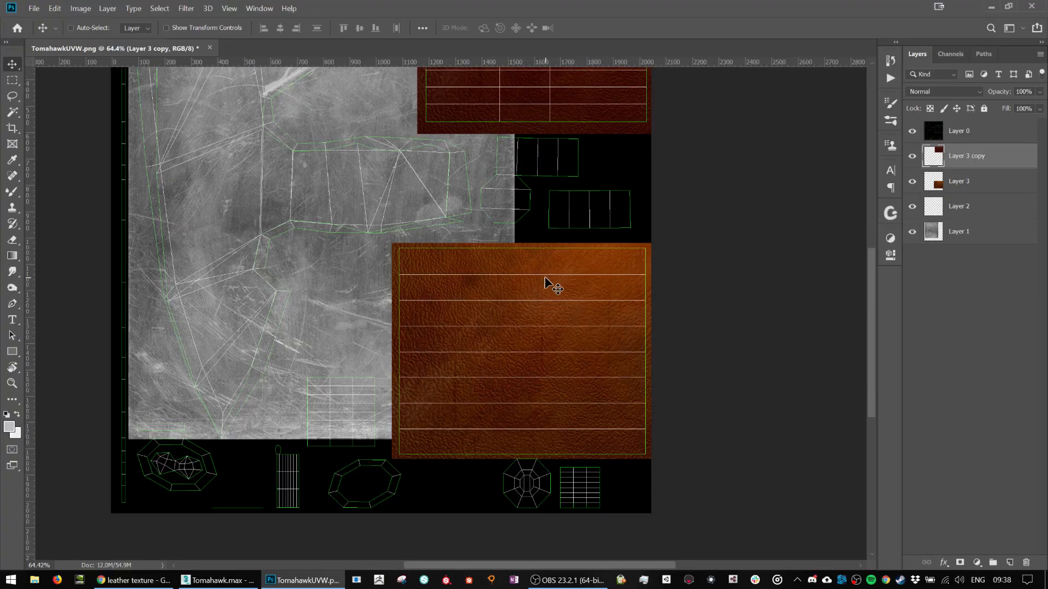
key(alt+Tab)
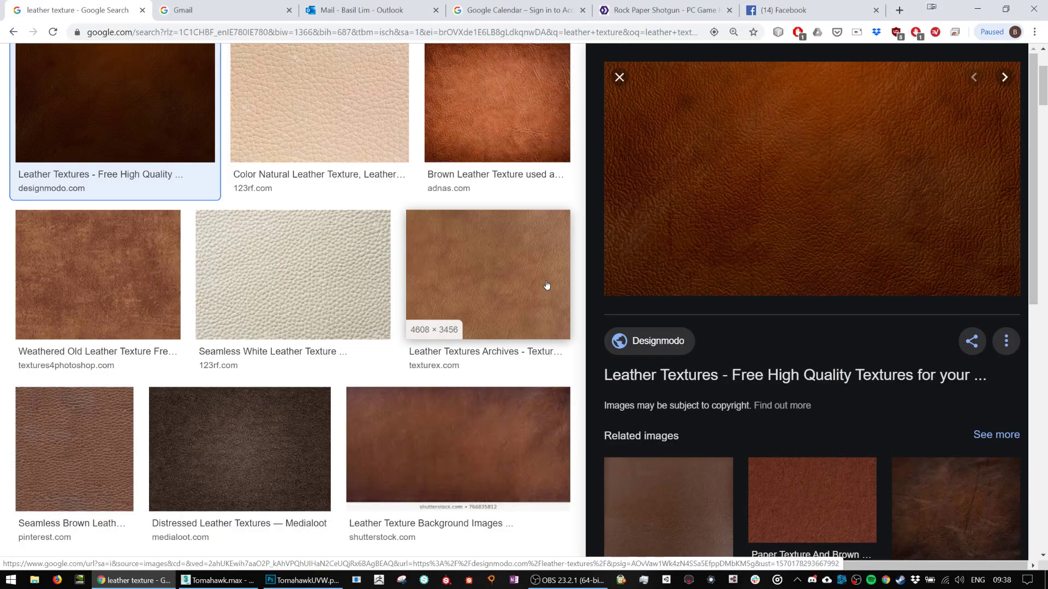
scroll(537, 328, down, 6)
scroll(529, 398, up, 9)
key(alt+Tab)
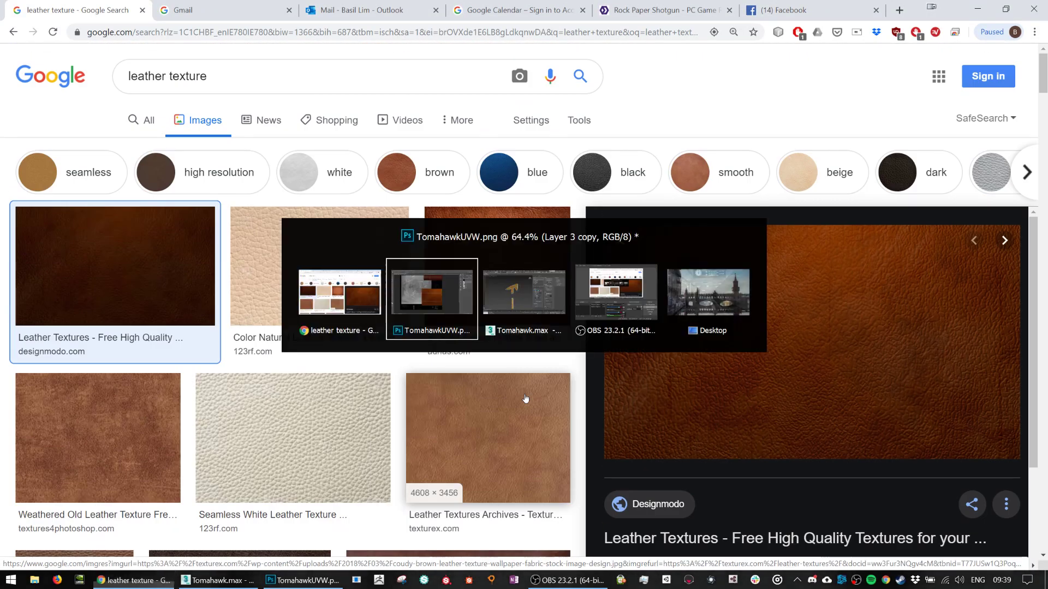
key(alt+Tab)
click(503, 175)
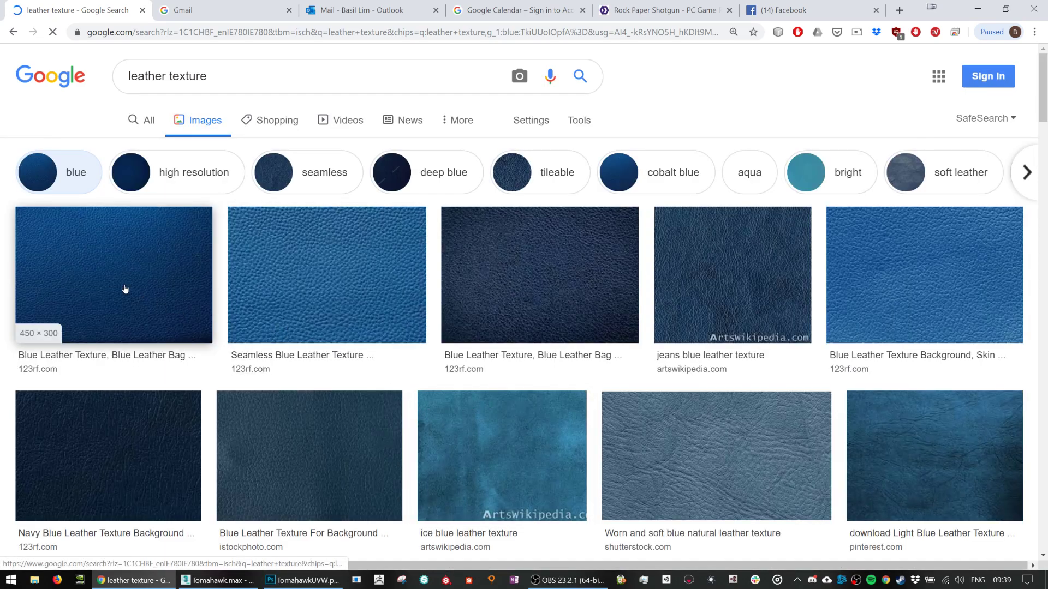
Open the preview of the first blue leather image from 123RF and copy the image.
click(124, 289)
scroll(766, 365, down, 2)
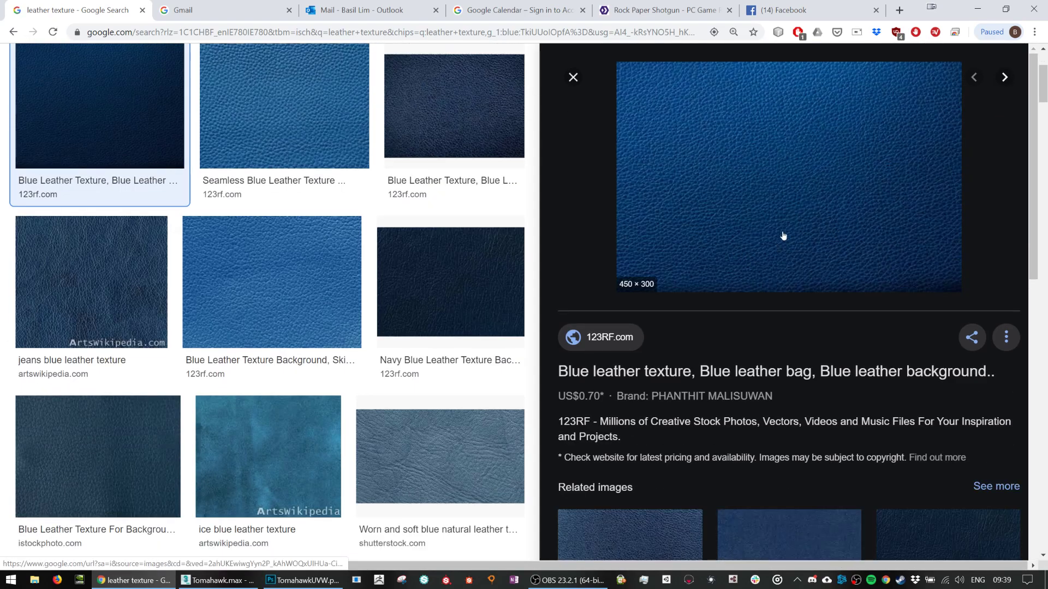
right_click(780, 215)
click(818, 336)
Paste the blue leather into the Photoshop template and scale it over the three small UV islands between the brown leather pieces.
key(alt+Tab)
key(ctrl+v)
drag(367, 303, 519, 167)
key(ctrl)
key(ctrl+t)
drag(598, 214, 647, 235)
key(Return)
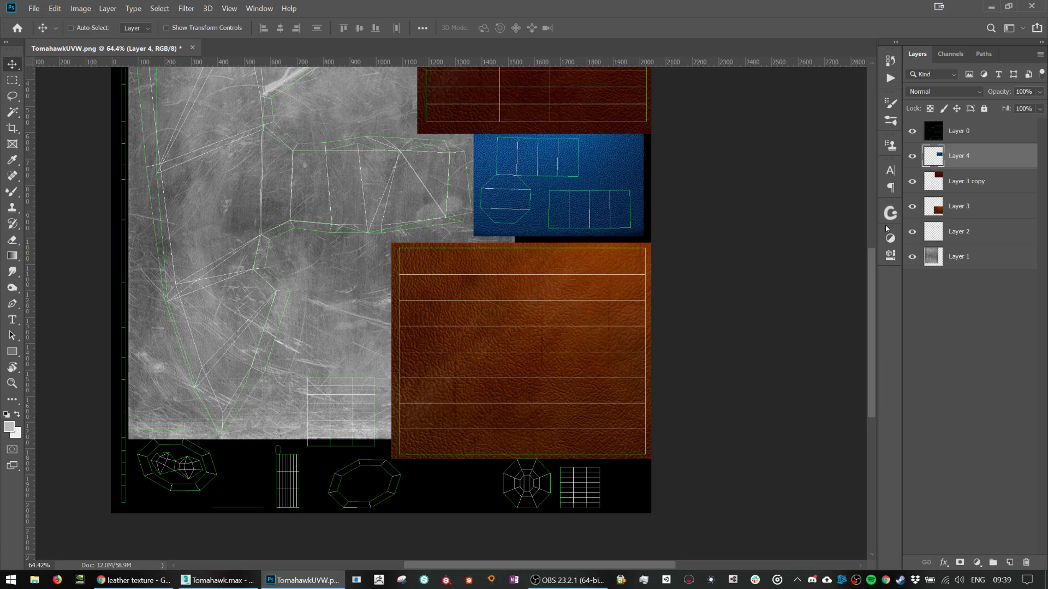
Duplicate the scratched metal layer twice to cover the template's bottom strip, and merge the three metal layers into one.
click(960, 257)
drag(297, 271, 614, 521)
click(956, 310)
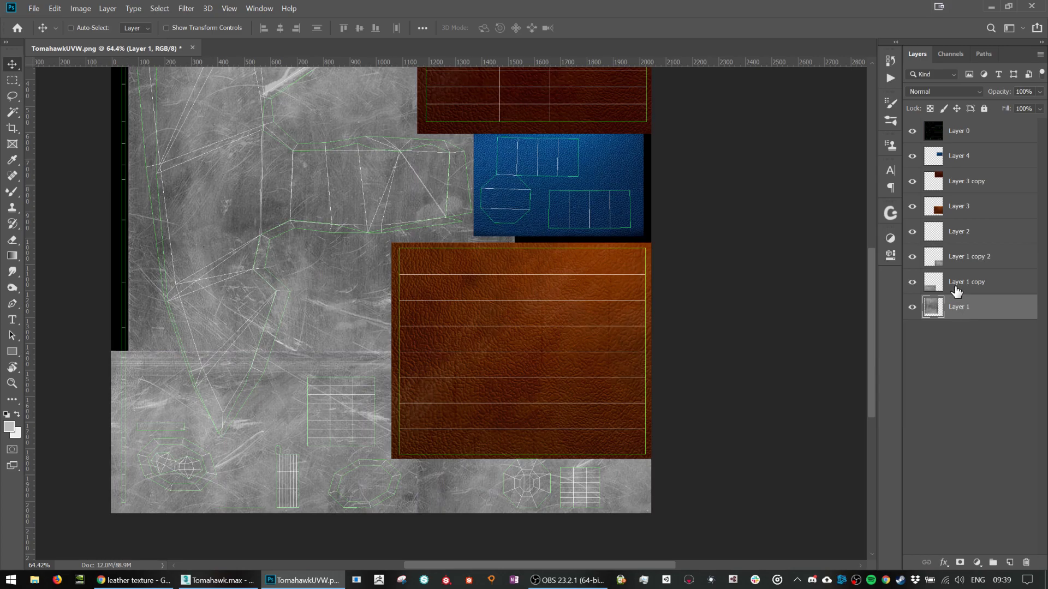
shift+click(963, 259)
key(ctrl+e)
Select a tall strip of the blade's scratched metal and copy it over the black gap along the template's left edge.
scroll(145, 351, up, 1)
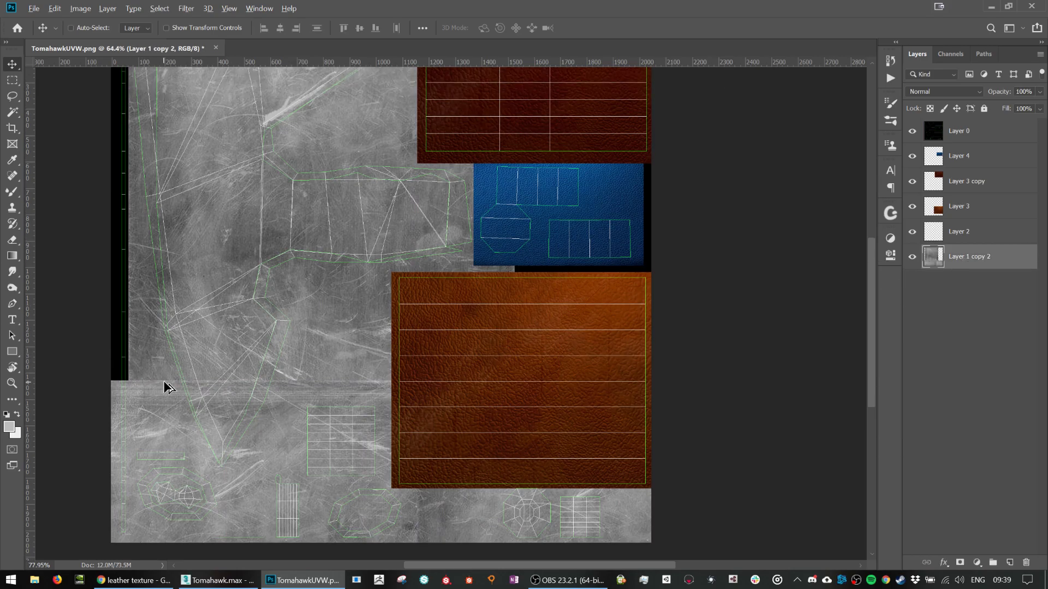
scroll(164, 382, up, 4)
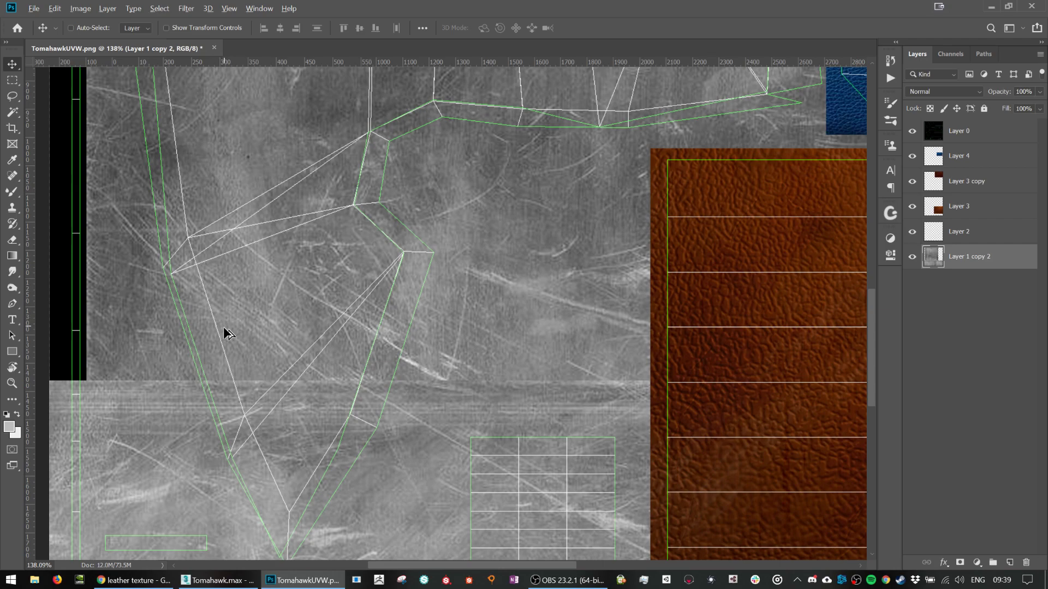
scroll(226, 333, down, 3)
scroll(302, 431, down, 2)
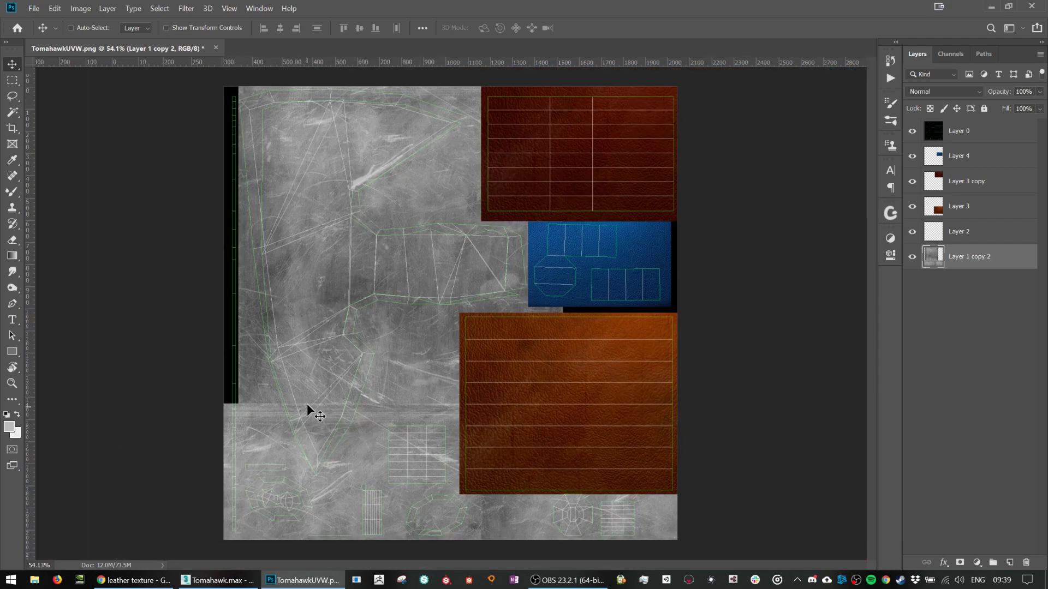
key(m)
drag(305, 97, 401, 405)
key(v)
drag(382, 337, 236, 337)
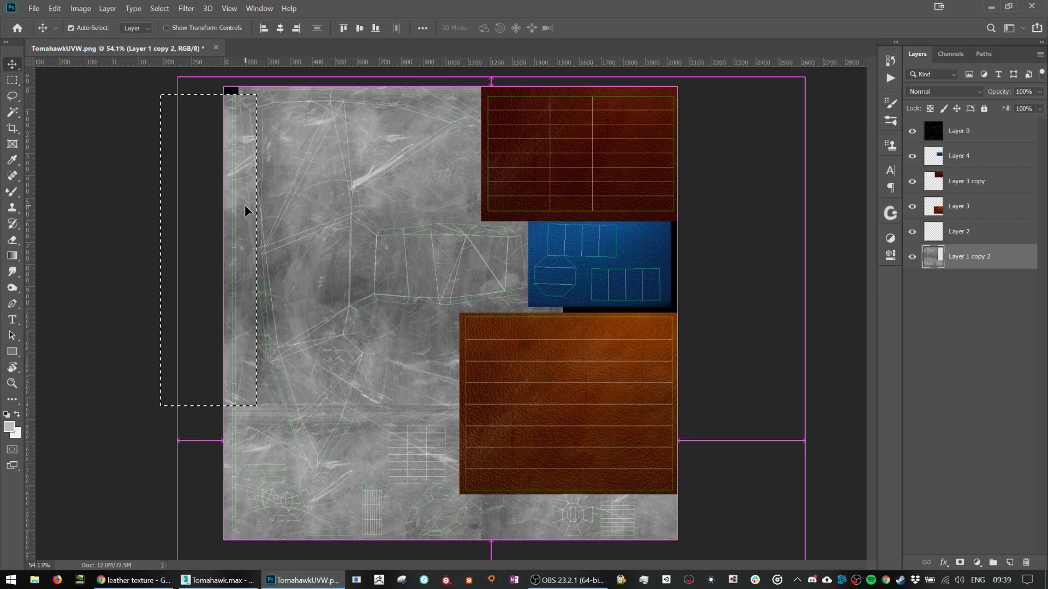
Stretch the copied metal strip up to the template's top edge, apply the transform, and deselect it.
key(ctrl+t)
drag(209, 90, 208, 85)
key(Return)
key(ctrl+d)
Restore the strip's selection and try to warp it by pulling its lower-right corner across the blade toward the brown leather.
scroll(293, 432, up, 5)
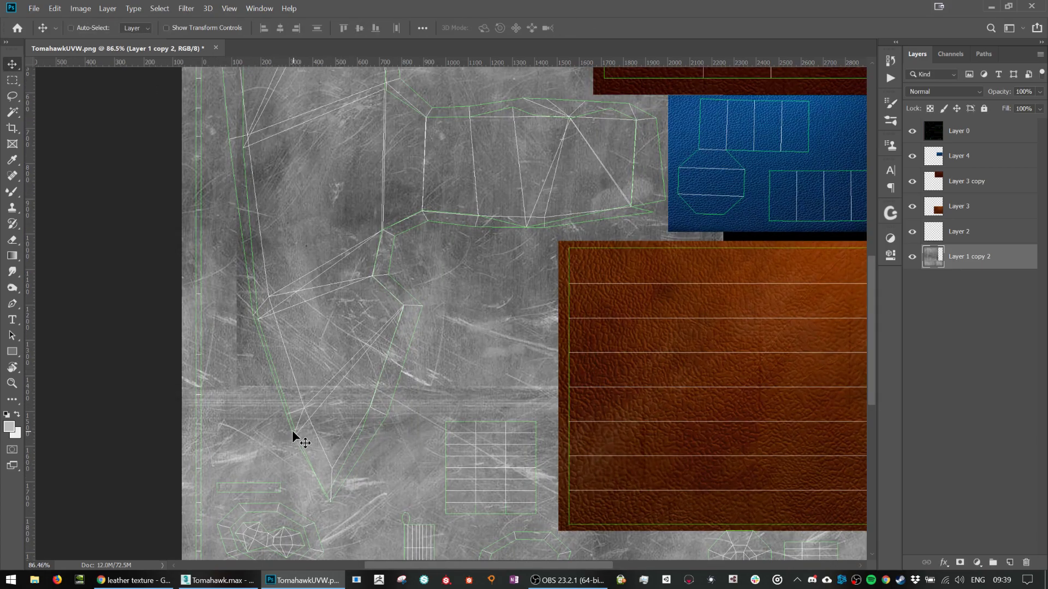
key(ctrl+z)
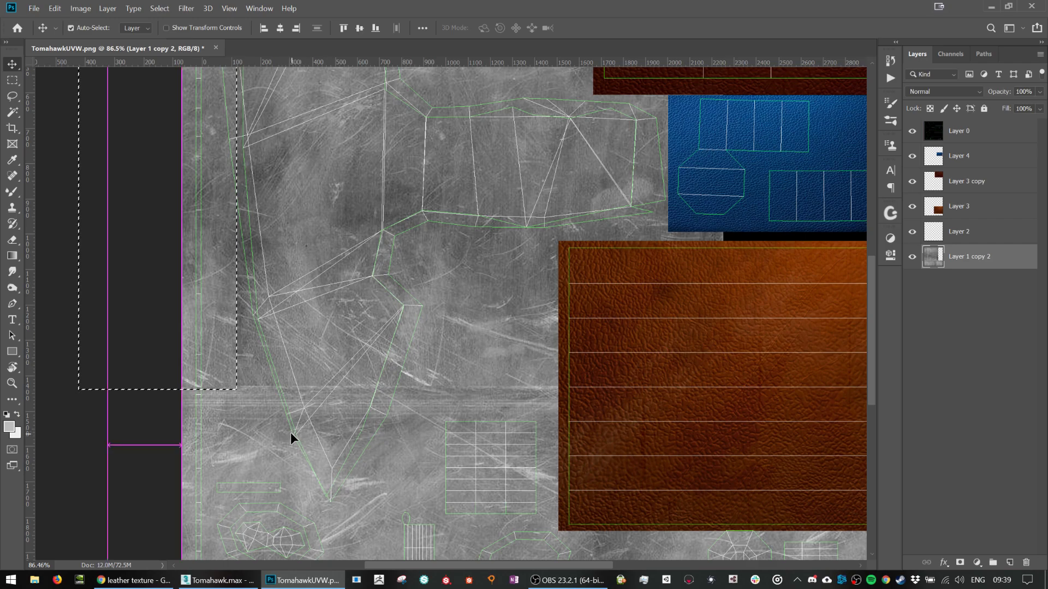
key(ctrl+t)
right_click(191, 241)
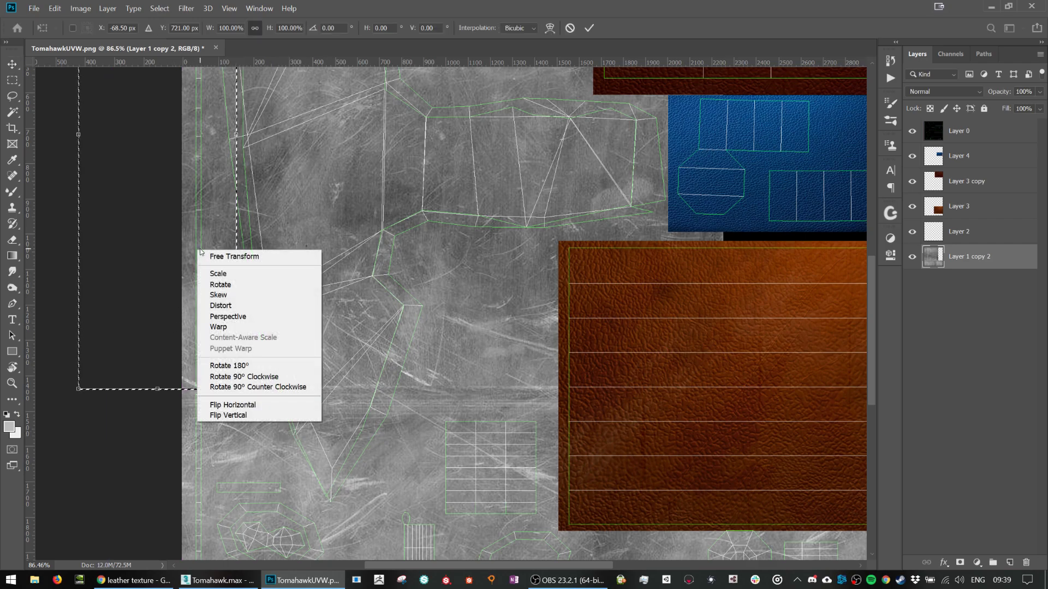
click(218, 326)
drag(235, 390, 607, 337)
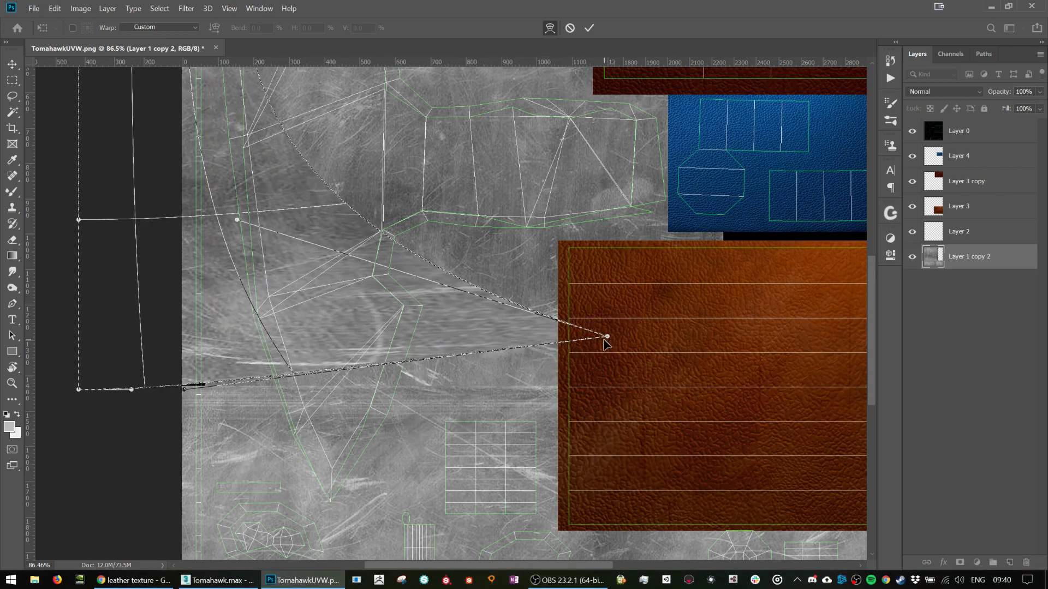
key(Return)
key(ctrl+d)
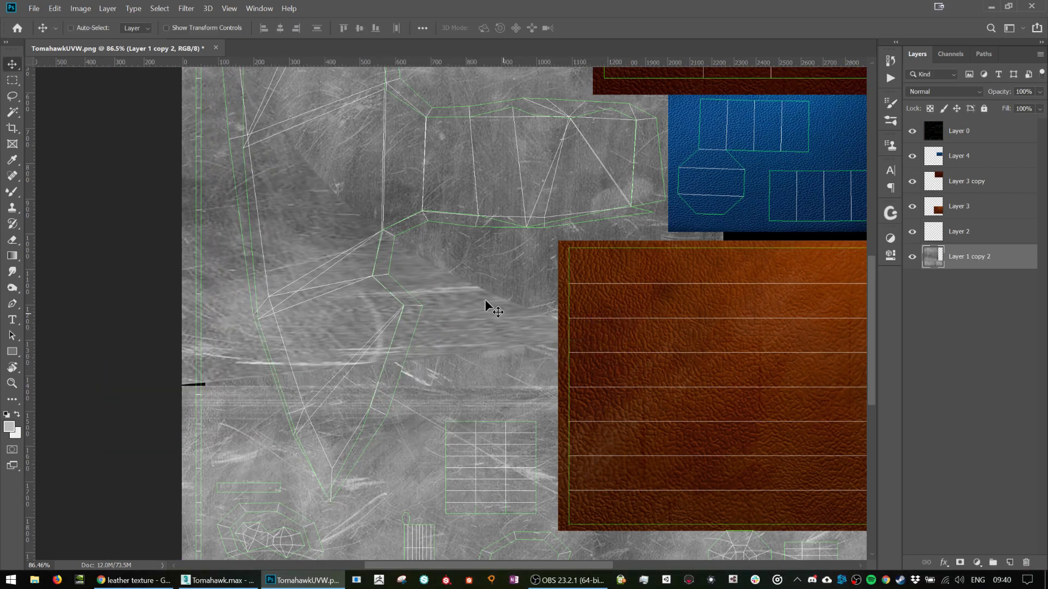
Undo the metal strip's warp and clear the selection.
scroll(334, 189, up, 2)
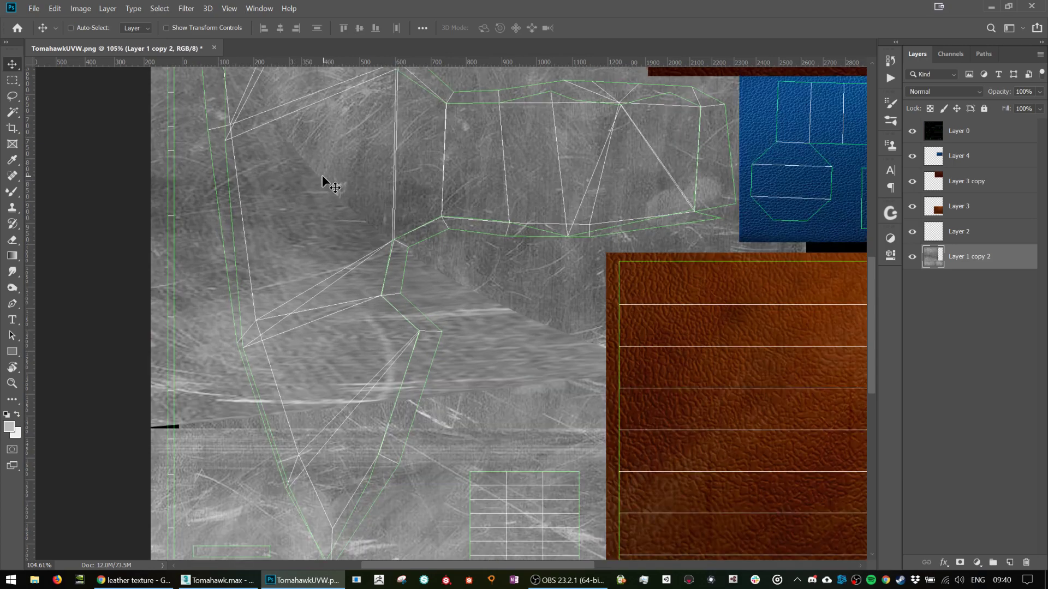
key(ctrl+z)
key(ctrl+z)
key(ctrl+d)
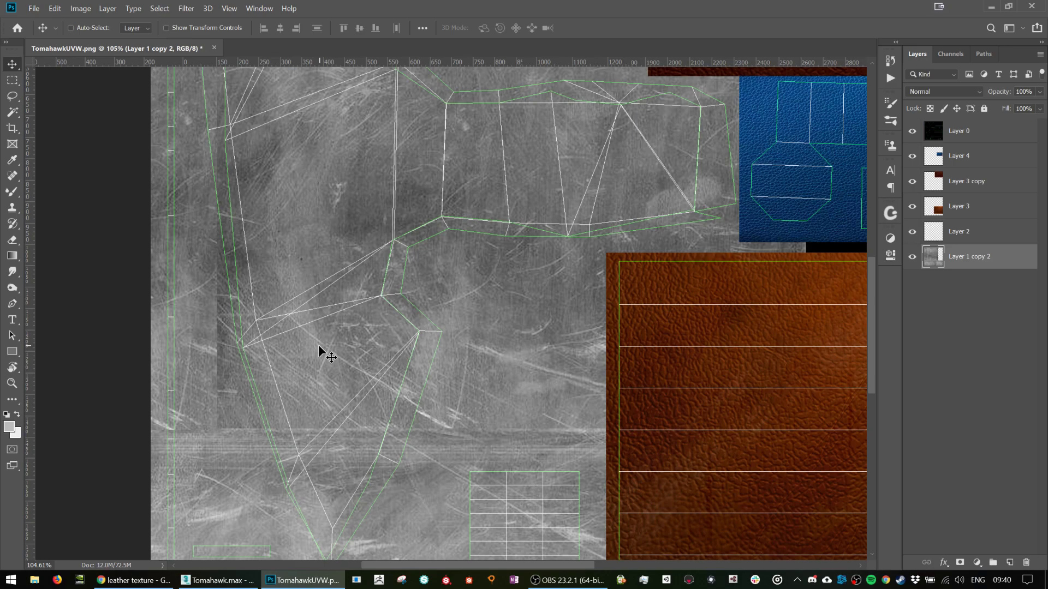
Using a 175 px Clone Stamp, sample dark metal from the blade and paint over the horizontal seam across the lower blade spike.
click(16, 208)
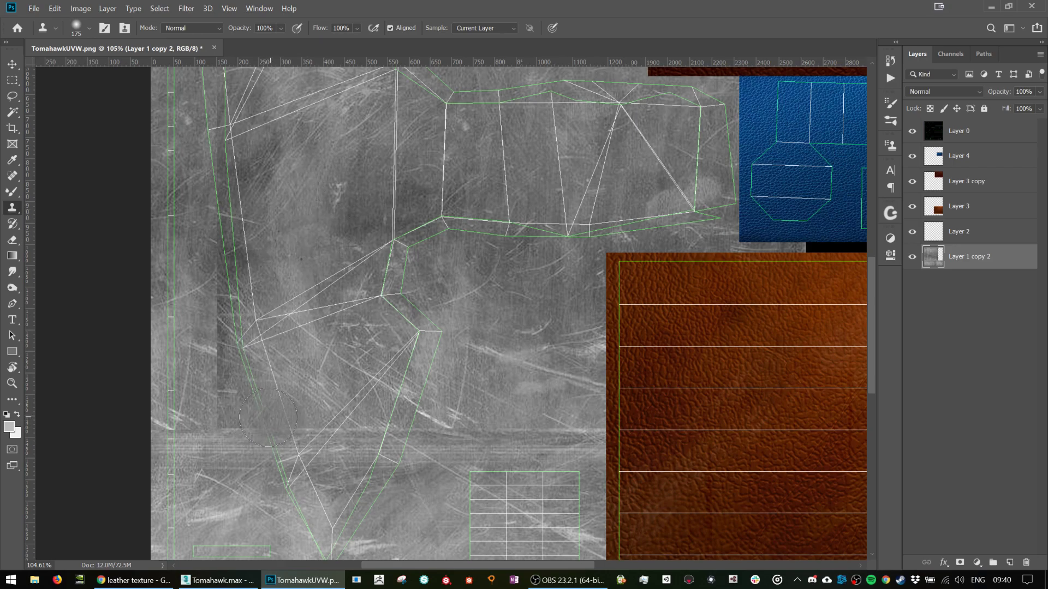
alt+click(337, 191)
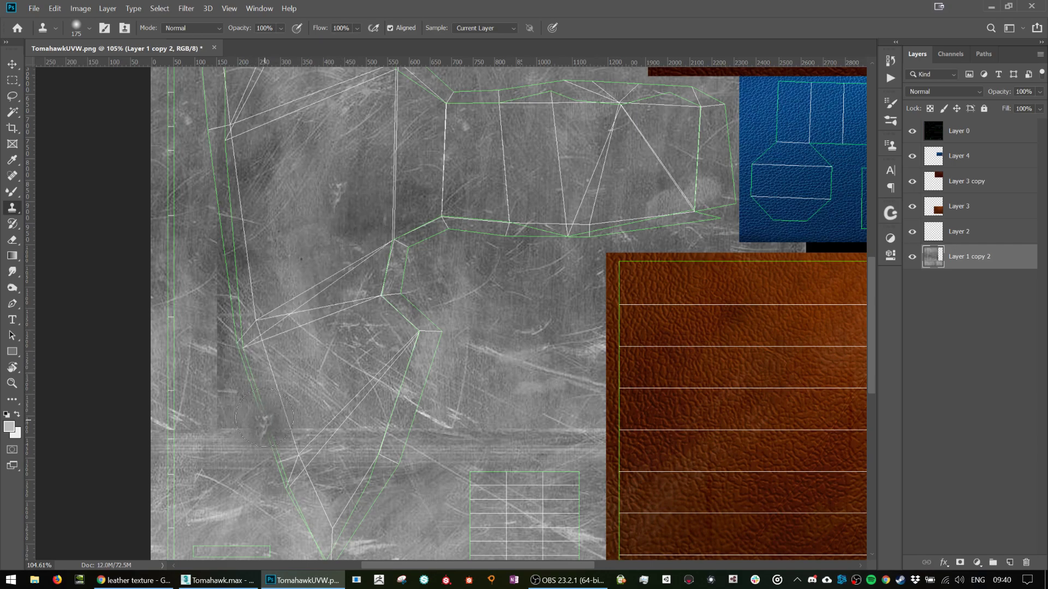
mouse_move(273, 418)
mouse_down()
mouse_move(299, 404)
mouse_move(314, 415)
mouse_move(361, 393)
mouse_move(378, 404)
mouse_move(405, 395)
mouse_up()
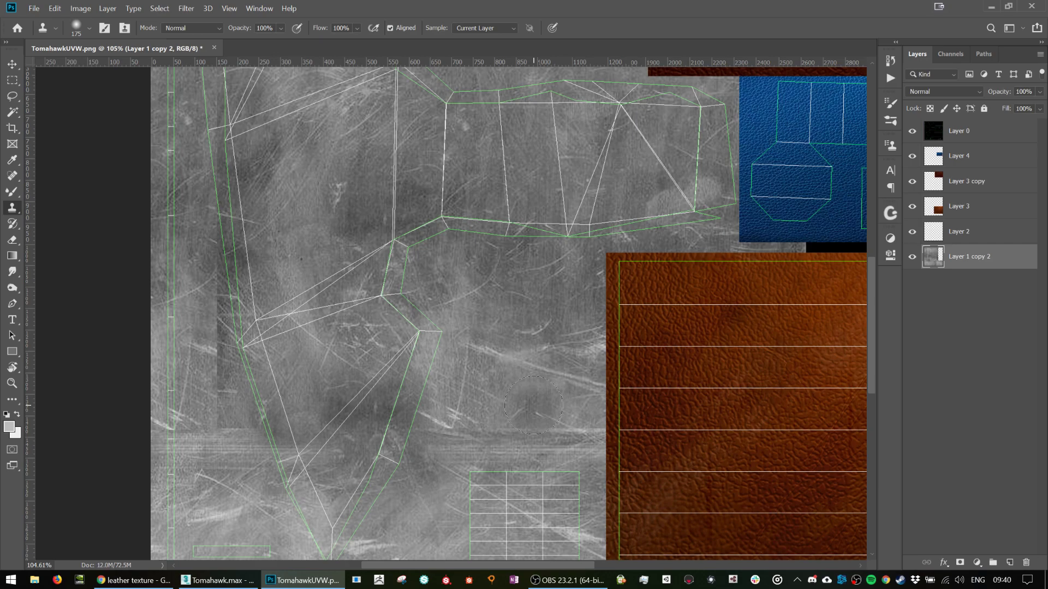
Sample the metal beside the brown leather and clone it over the remaining seam areas around the lower blade.
alt+click(533, 283)
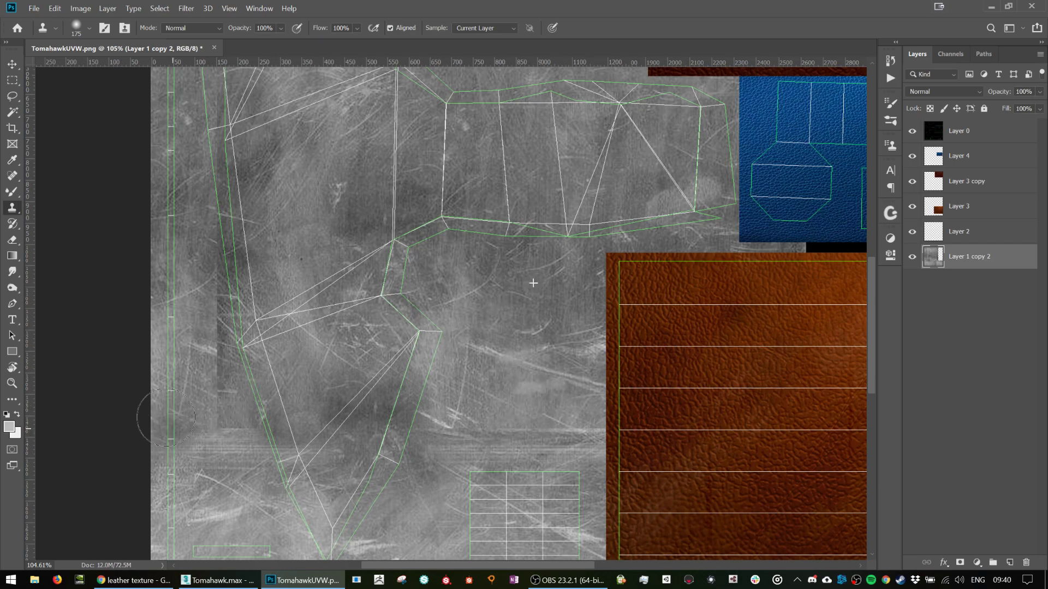
scroll(431, 327, down, 5)
click(432, 348)
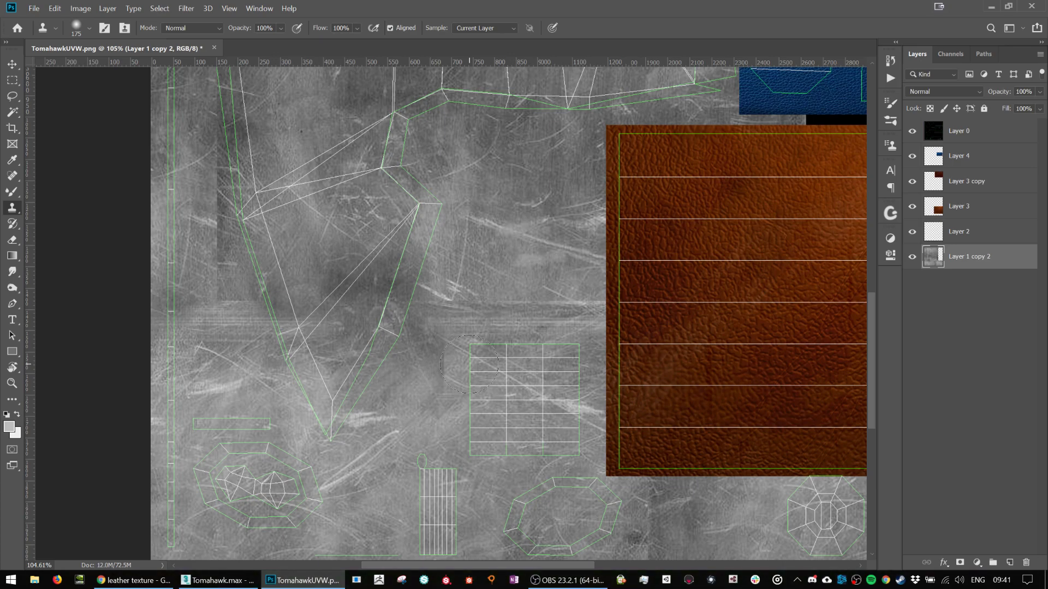
scroll(575, 378, down, 2)
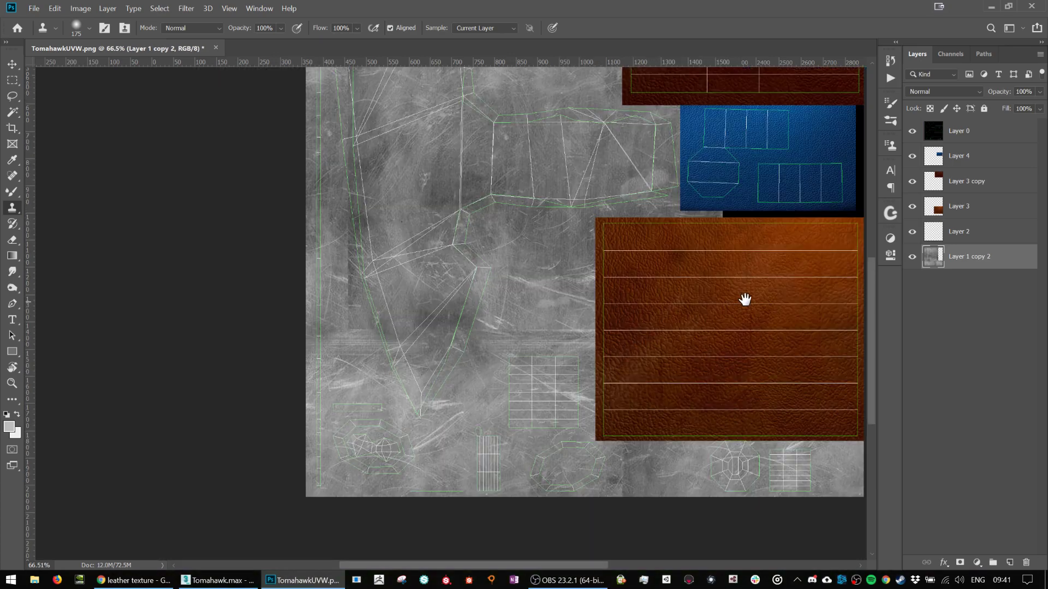
drag(588, 348, 662, 303)
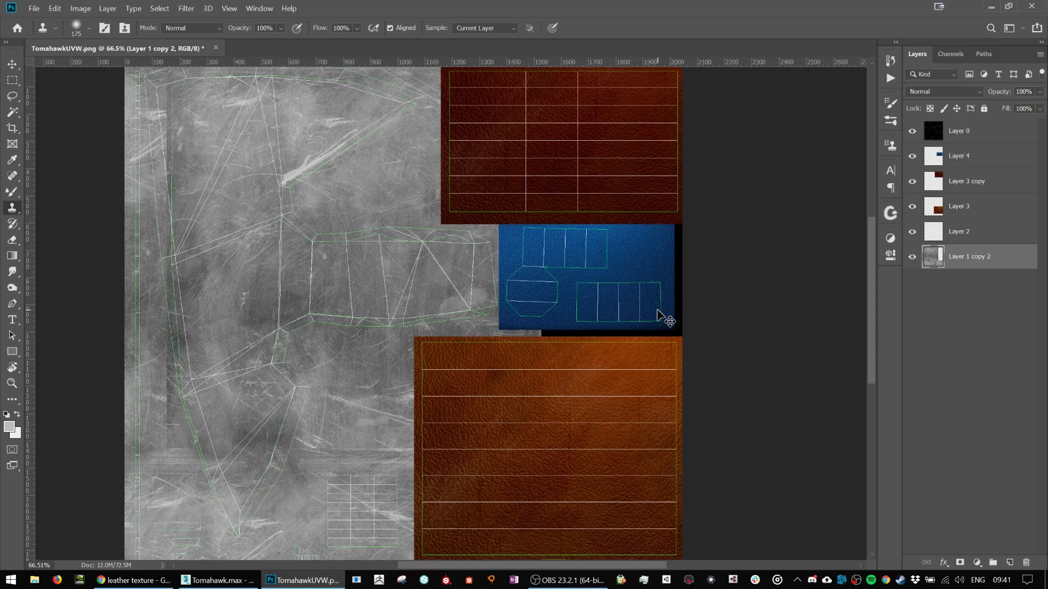
Hide the UV wireframe layer, Layer 0, to check the bare texture, and show it again.
click(34, 9)
click(955, 133)
click(911, 131)
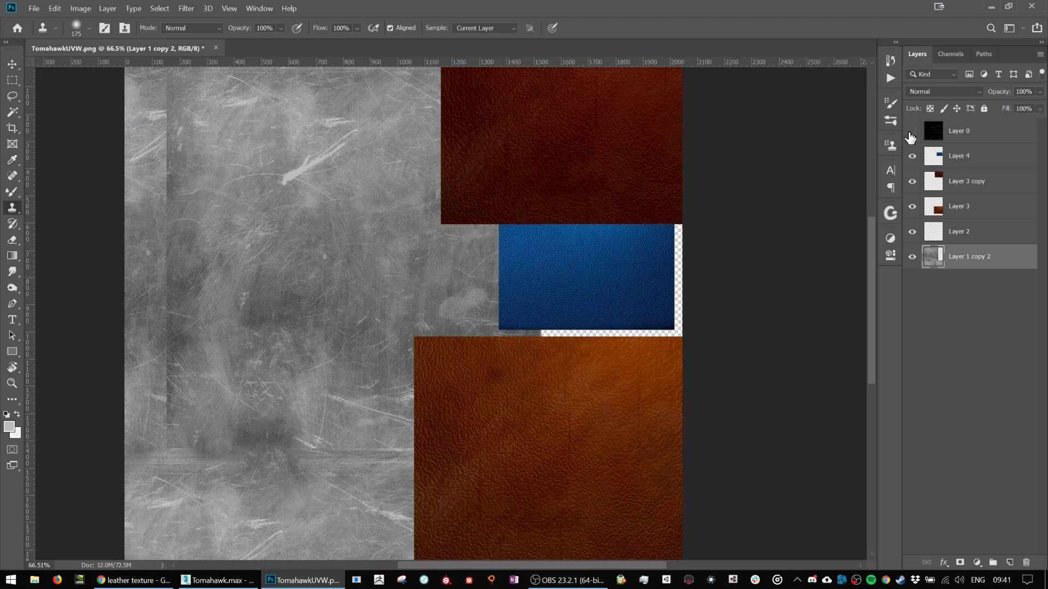
click(911, 132)
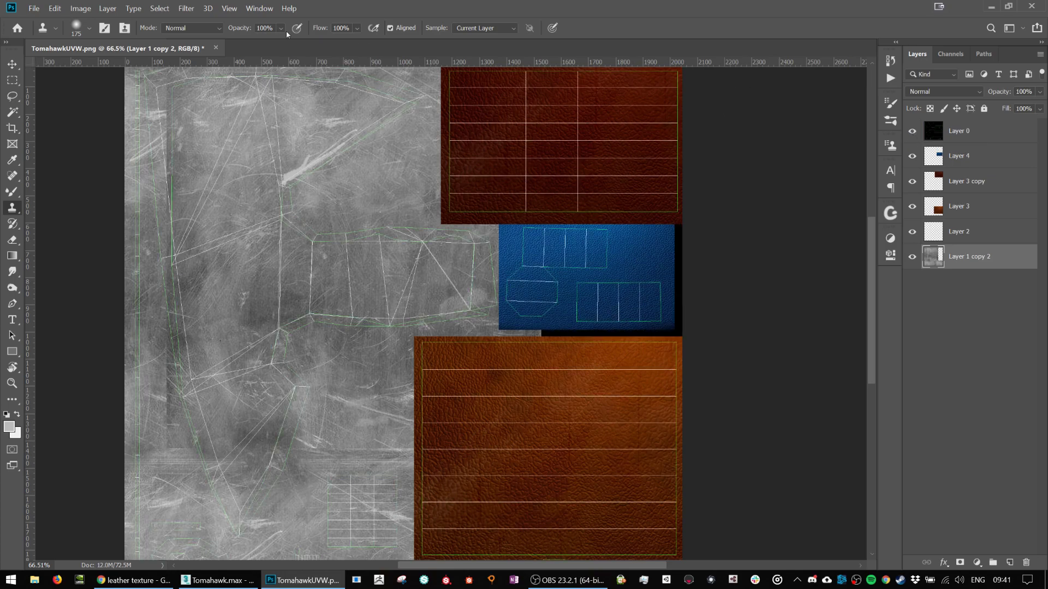
Save the texture as a PNG named TomahawkAlbedo in the Asset Design 2019-20 folder.
click(43, 11)
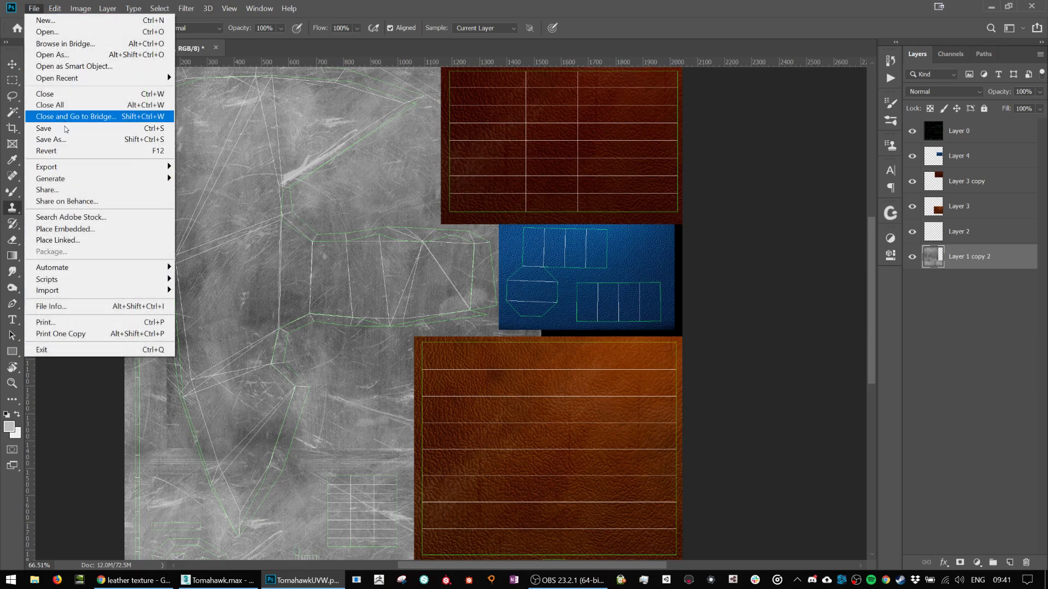
click(54, 139)
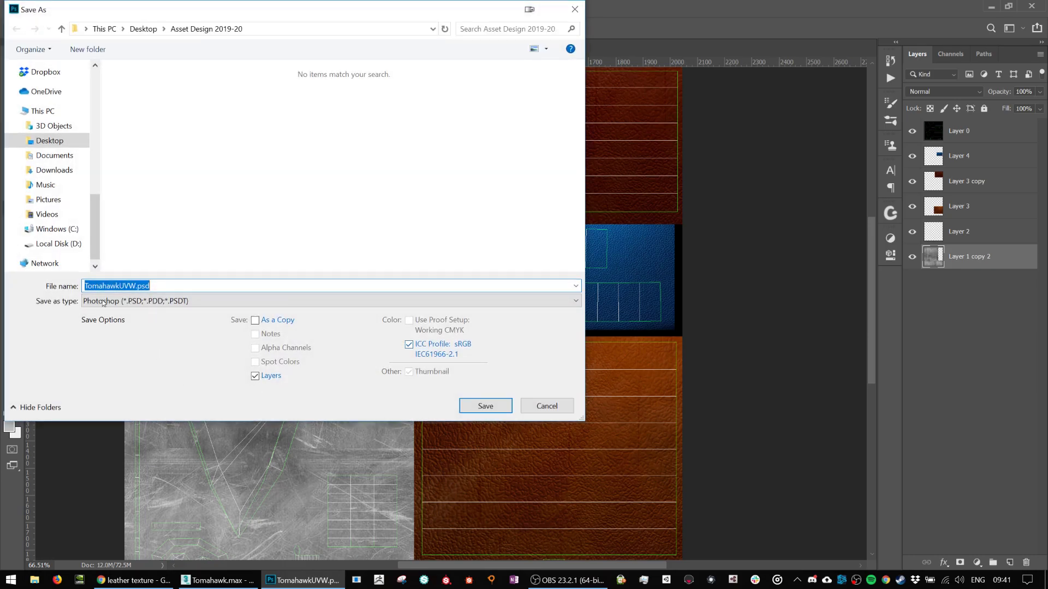
click(99, 301)
click(109, 484)
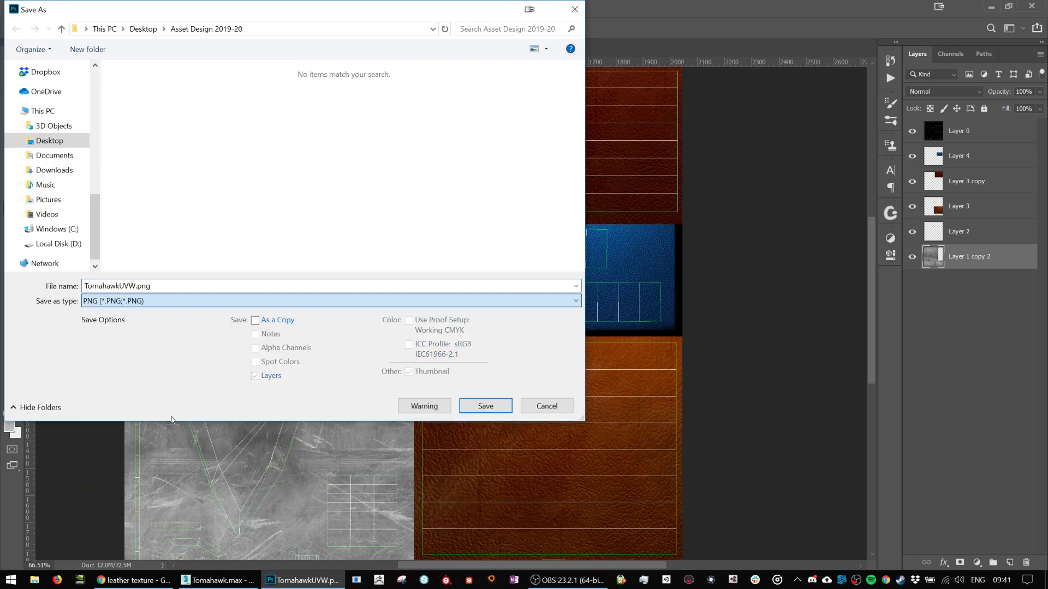
double_click(159, 285)
text(To)
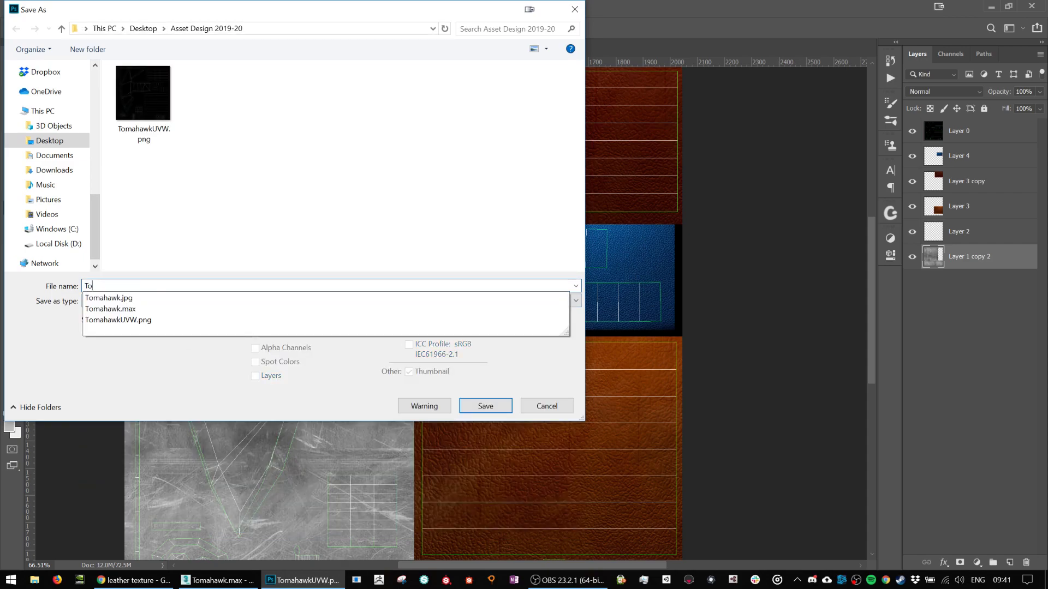
text(mahawkDi)
key(BackSpace)
key(BackSpace)
text(Al)
key(Return)
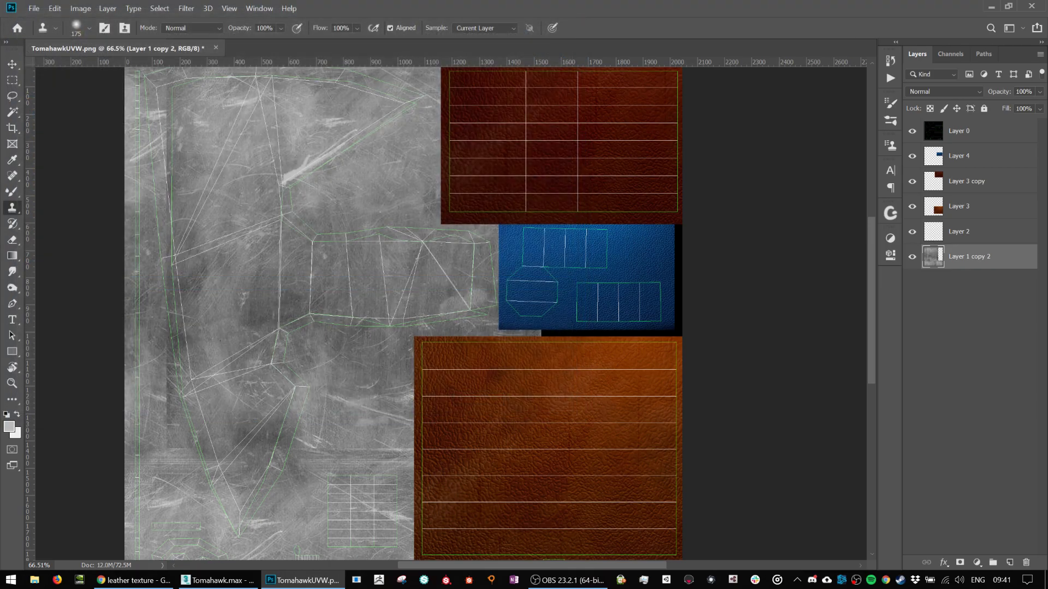
key(Return)
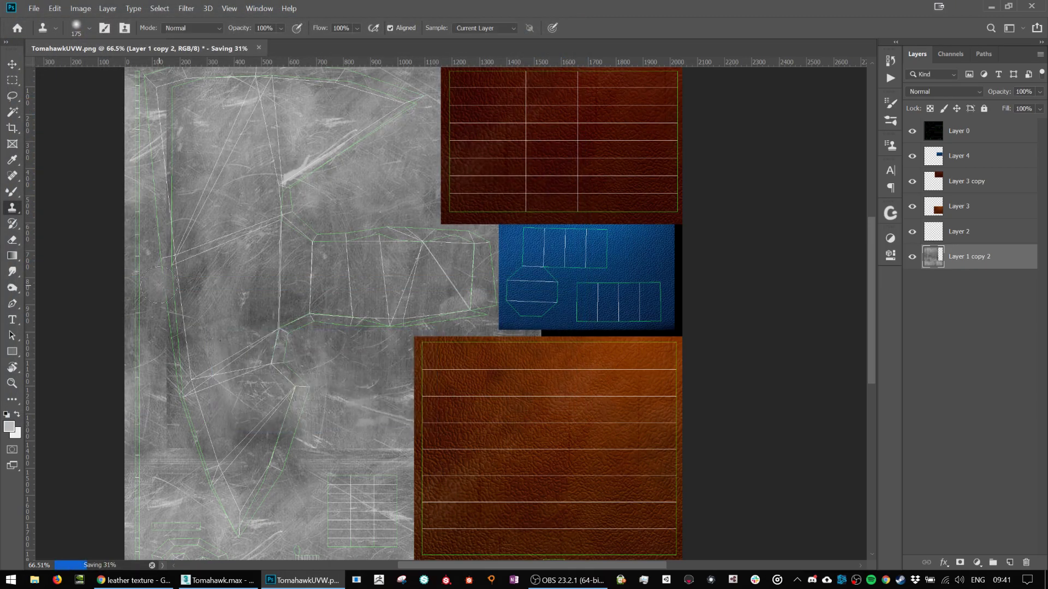
Switch to 3ds Max, close the rendered UV map and the UVW editor, and deselect the tomahawk.
click(217, 580)
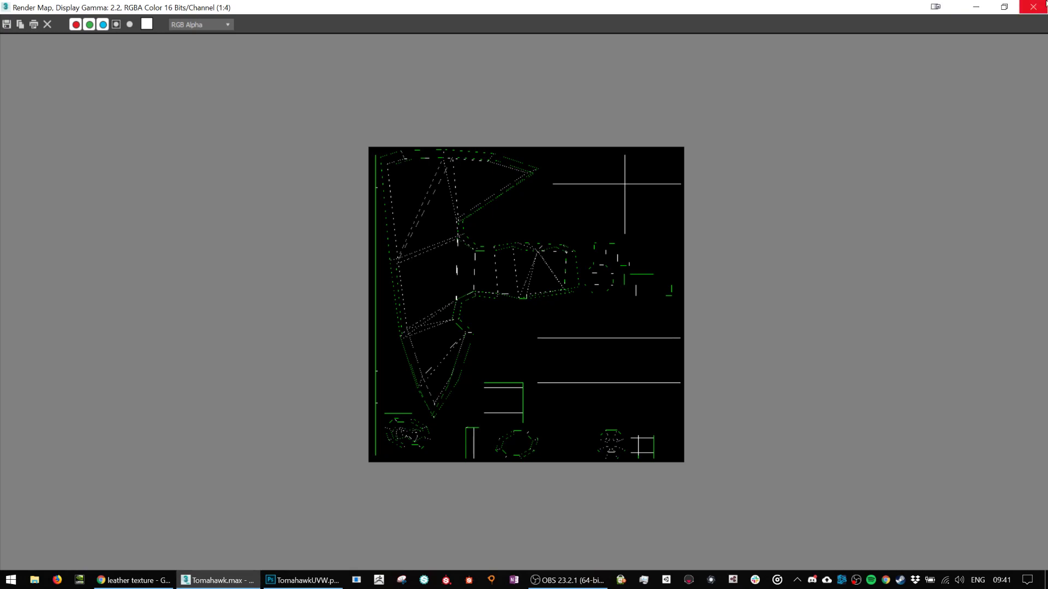
click(1033, 7)
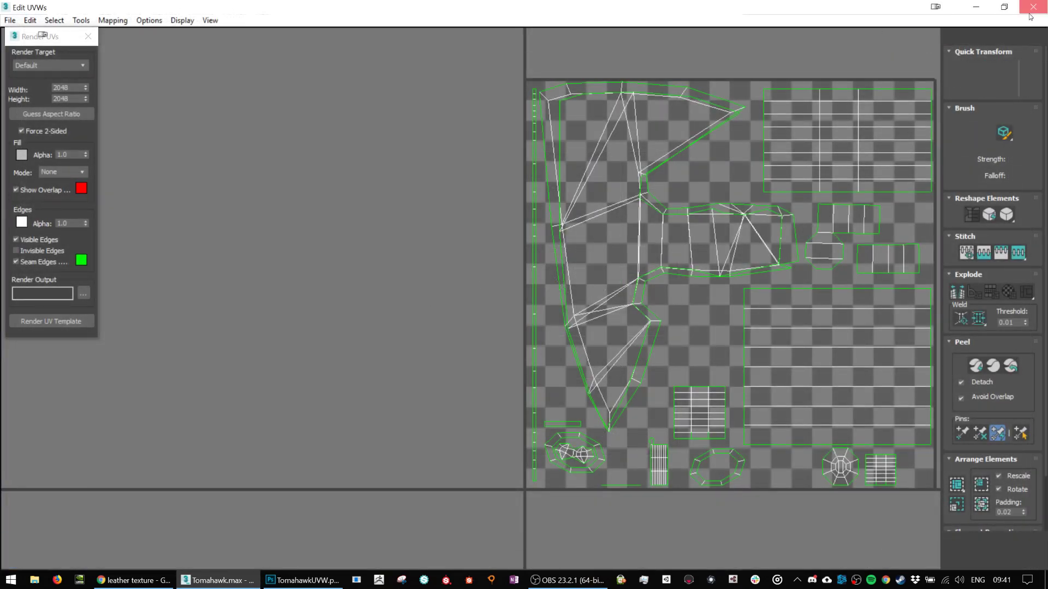
click(1032, 7)
click(644, 90)
click(523, 328)
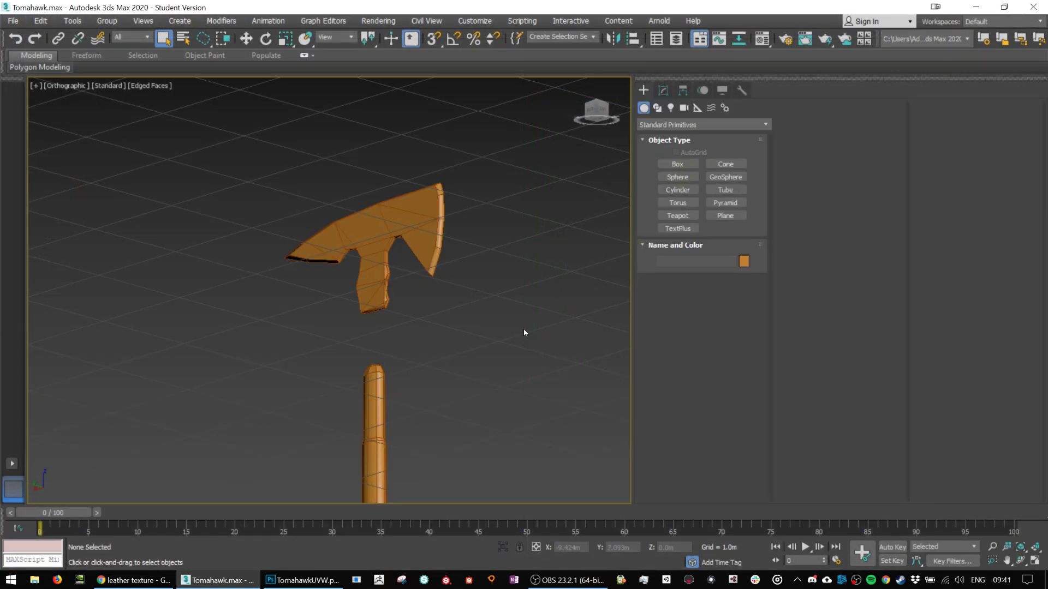
Load TomahawkAlbedo.png from the desktop's Asset Design 2019-20 folder as the diffuse bitmap of the 02 - Default material.
key(m)
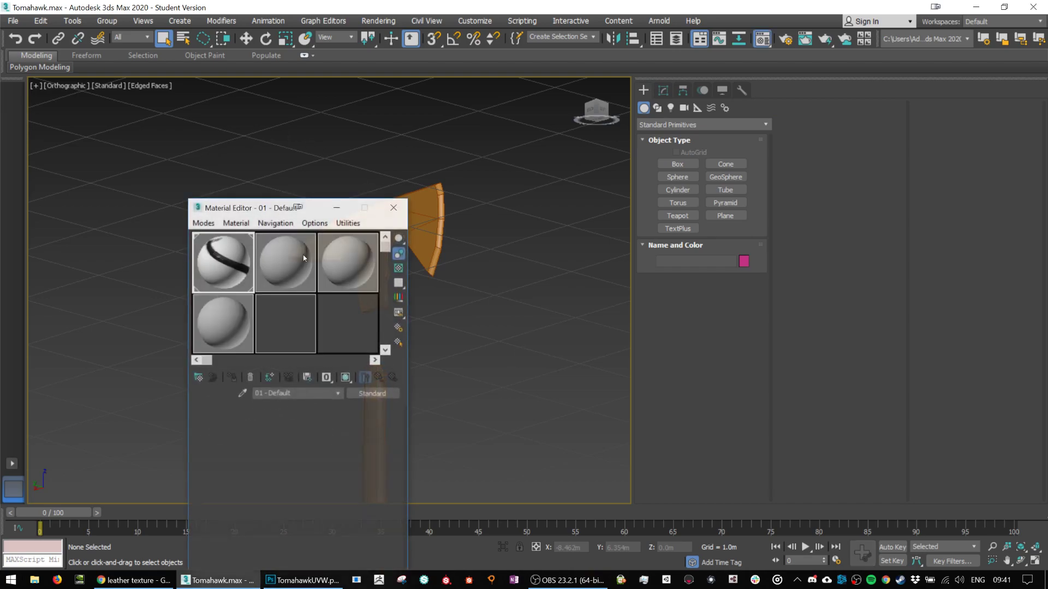
click(290, 266)
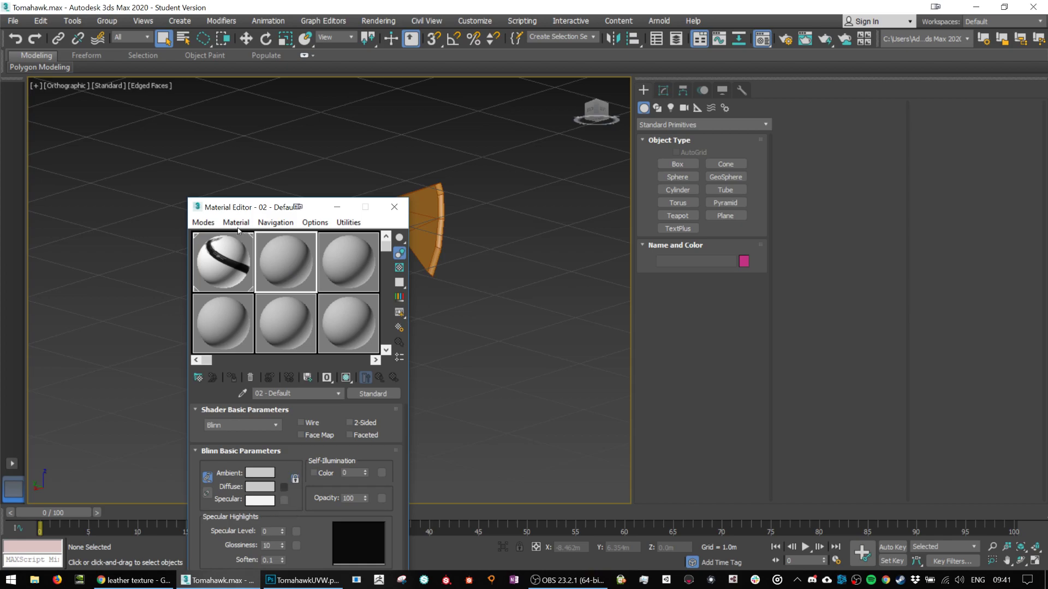
double_click(445, 163)
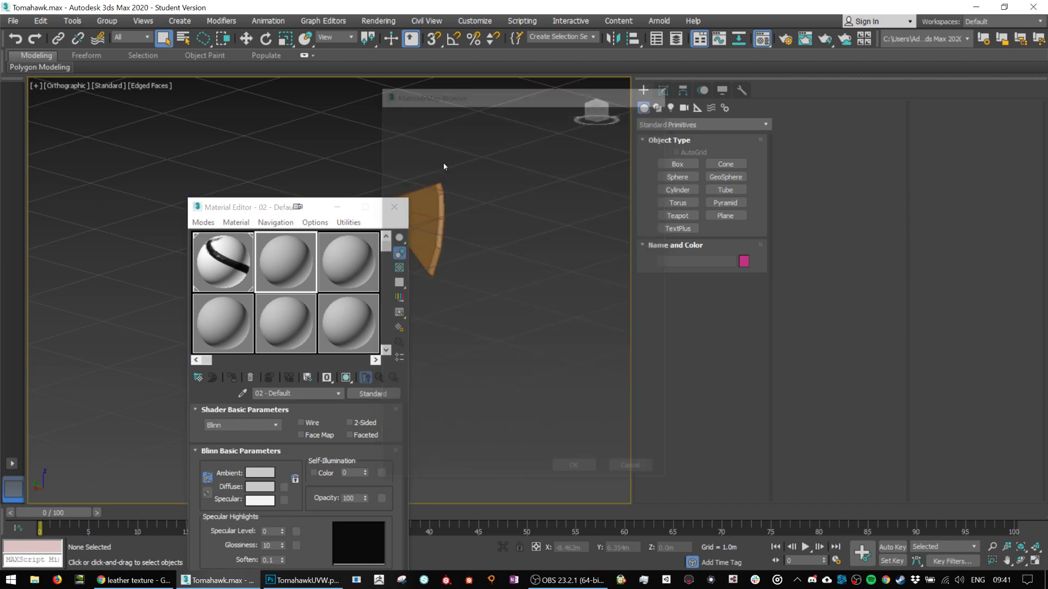
click(42, 131)
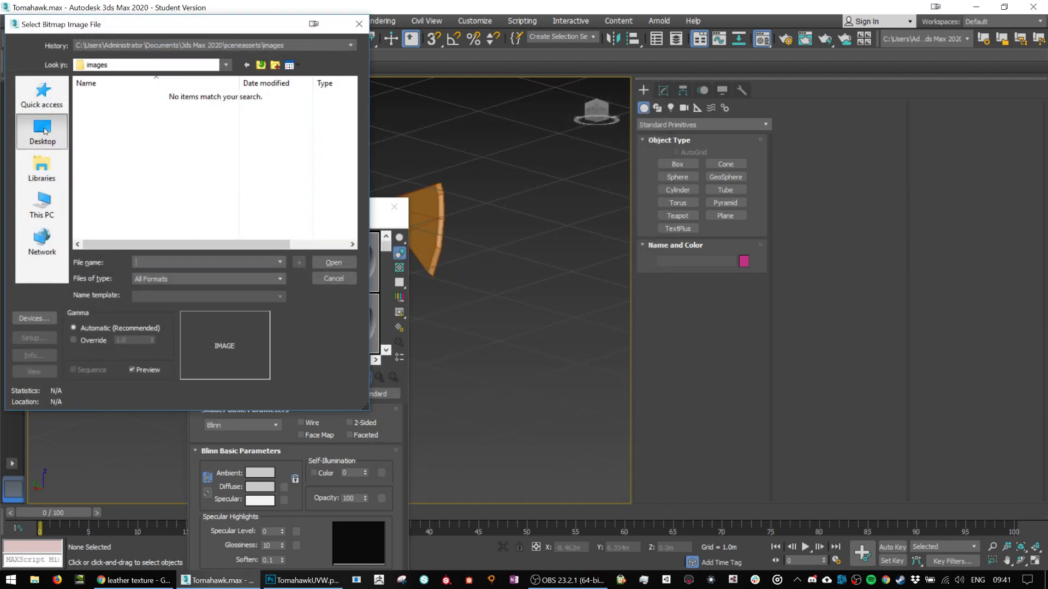
key(a)
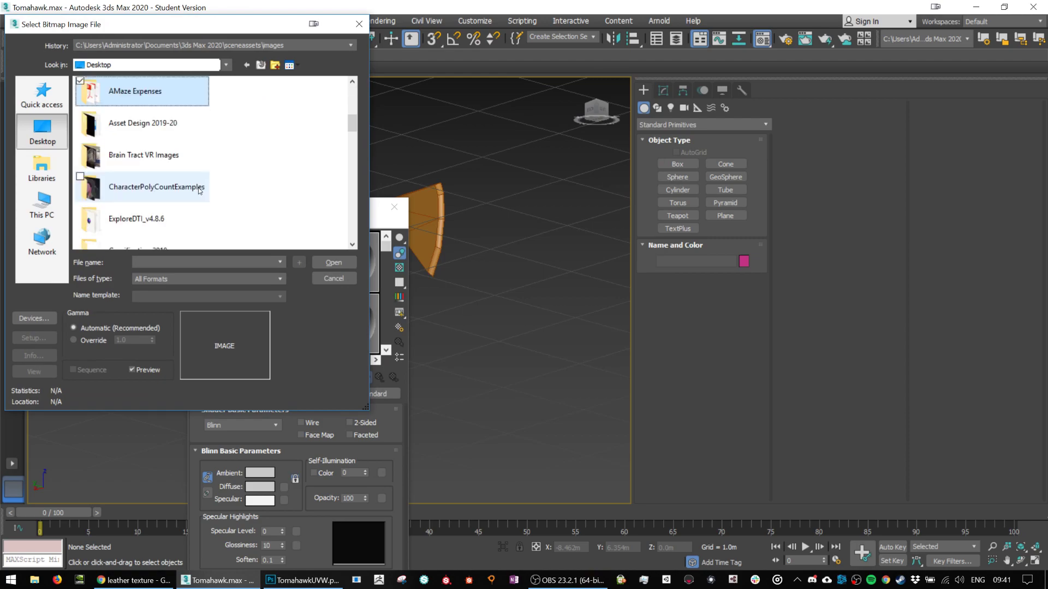
click(157, 142)
double_click(158, 130)
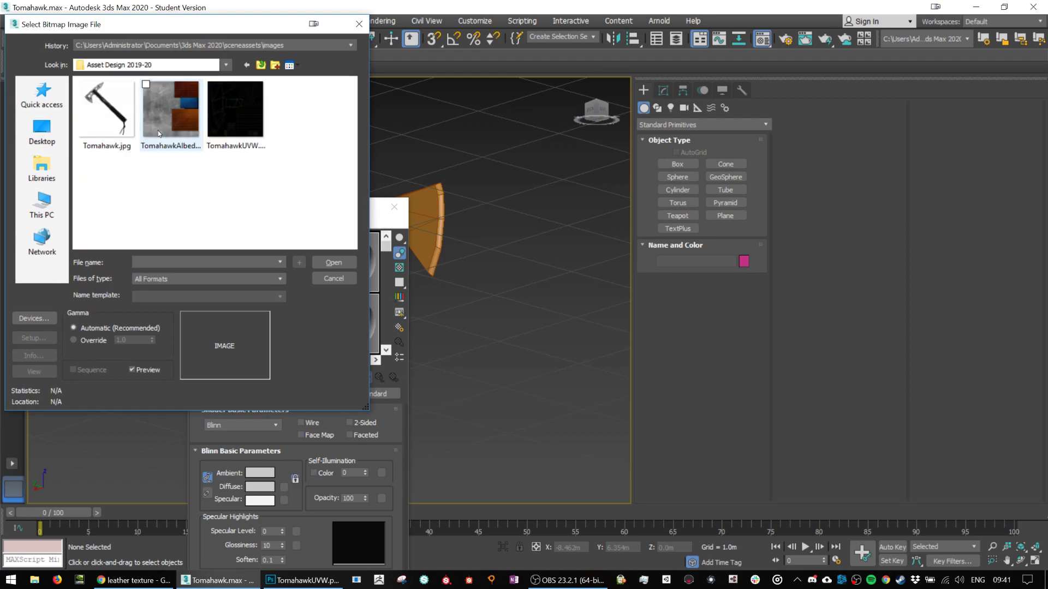
double_click(163, 119)
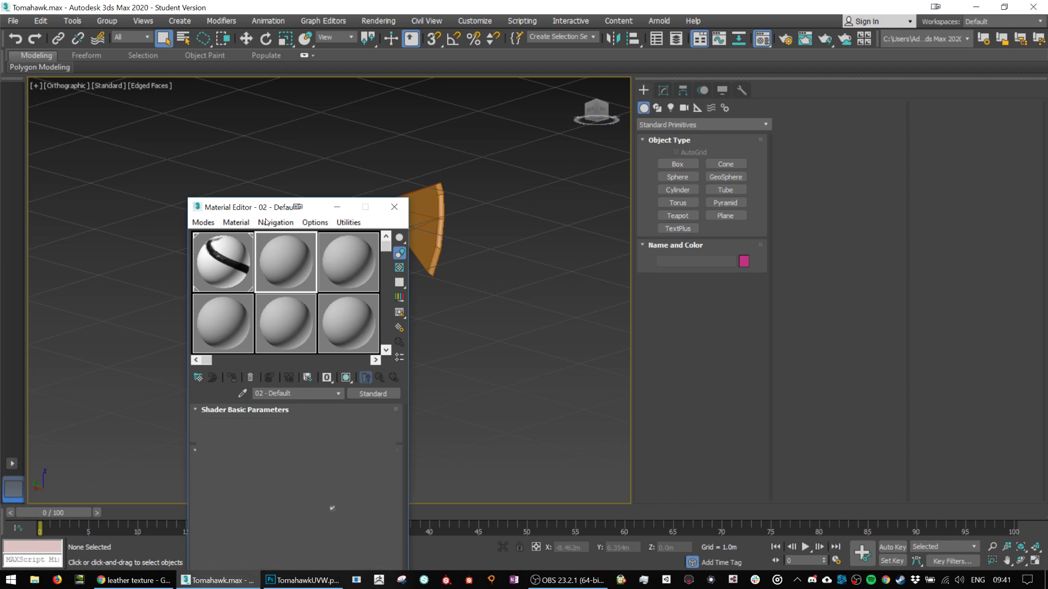
Apply the TomahawkAlbedo material to the tomahawk's blade and handle and show its map in the viewport.
drag(245, 207, 114, 139)
drag(397, 222, 408, 222)
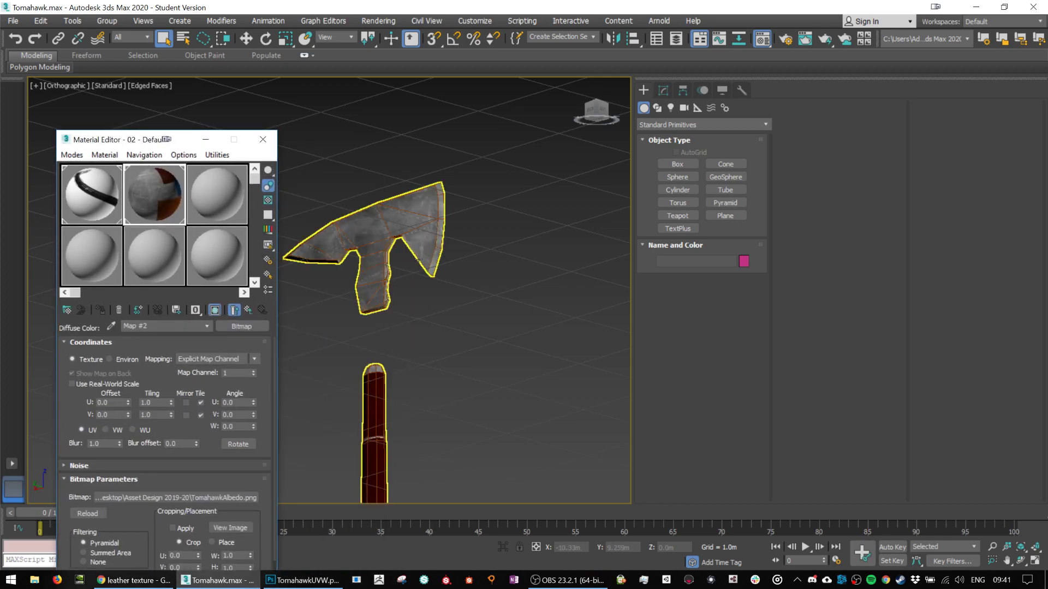
key(g)
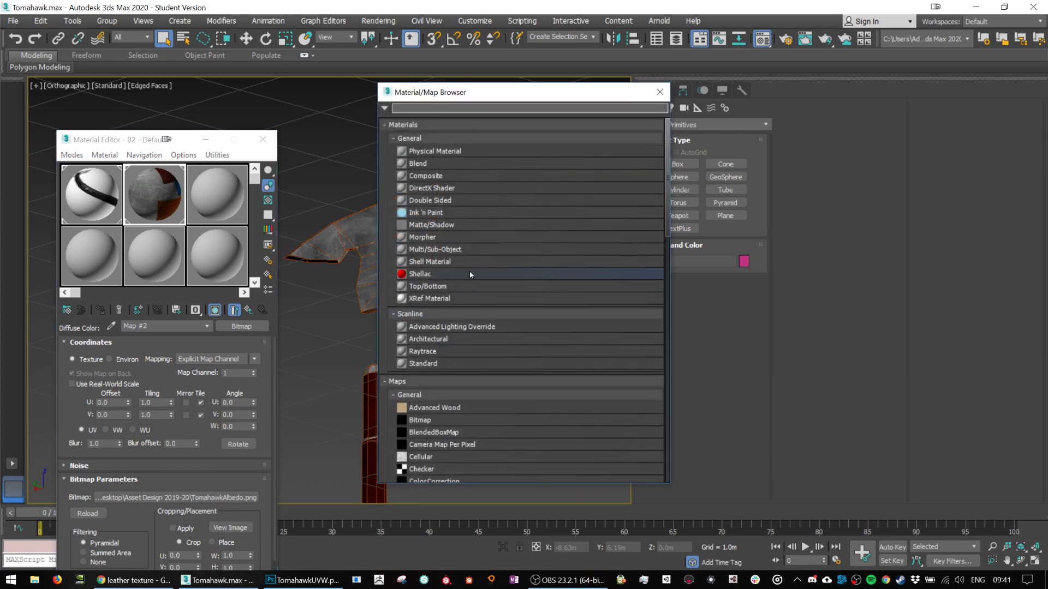
click(659, 91)
Turn off the edged-faces display in the viewport and clear the selection.
key(w)
drag(445, 304, 521, 302)
key(F4)
click(505, 277)
Examine the applied texture up close on the blade's neck and along the handle to the brown leather grip.
scroll(476, 250, up, 8)
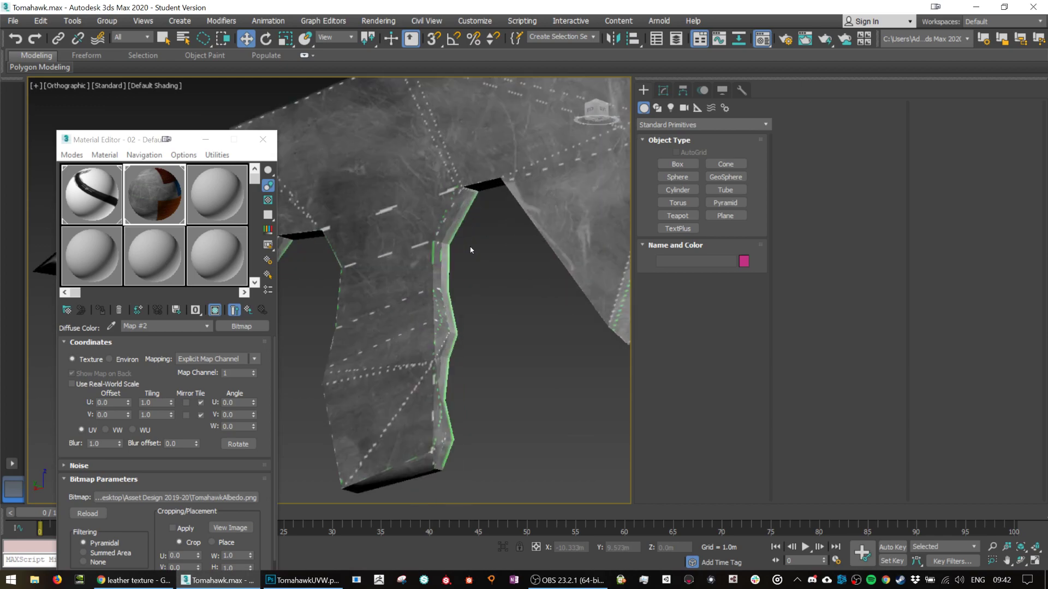
click(432, 164)
drag(432, 165, 485, 227)
scroll(512, 238, down, 4)
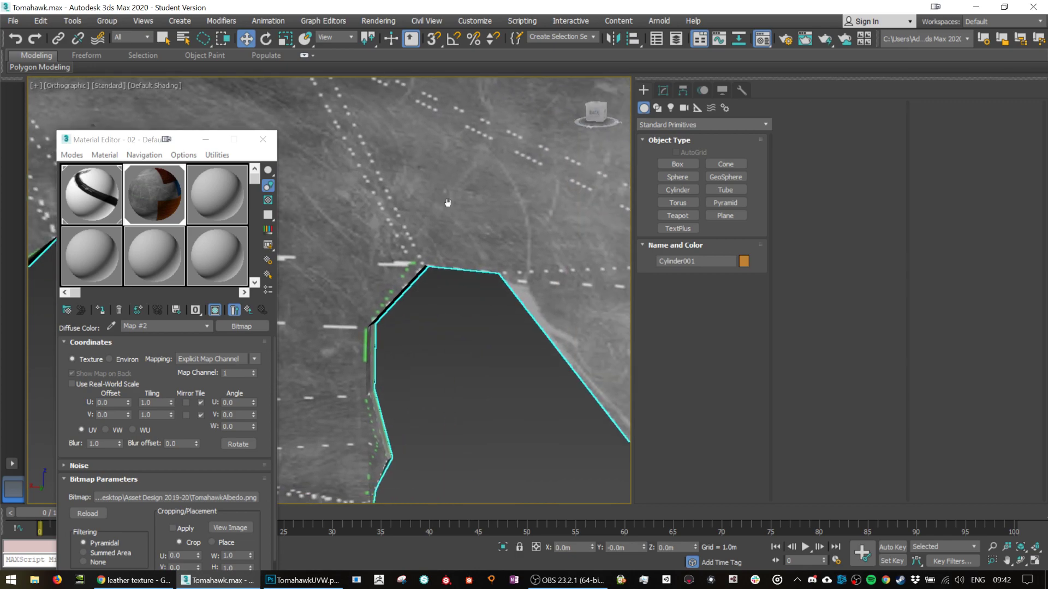
scroll(570, 313, down, 5)
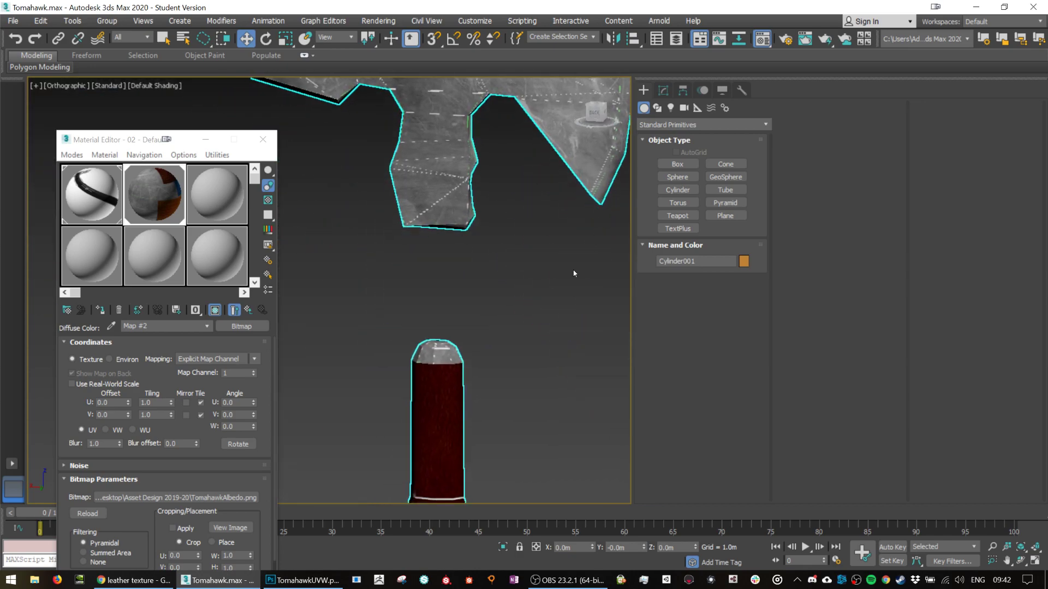
drag(561, 376, 537, 324)
click(559, 304)
click(401, 333)
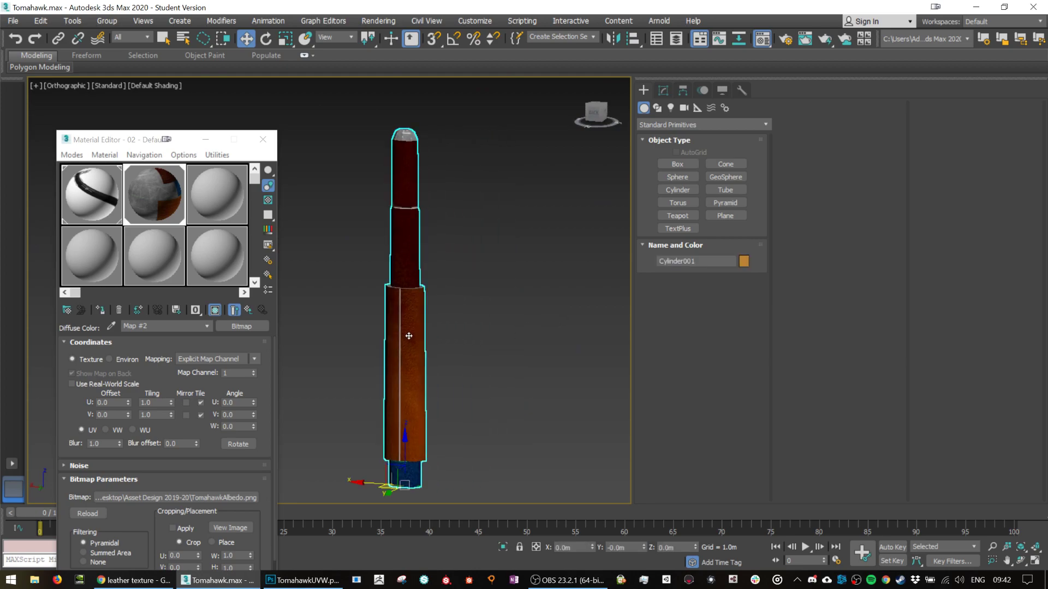
scroll(401, 332, up, 8)
drag(428, 183, 446, 289)
scroll(446, 290, up, 2)
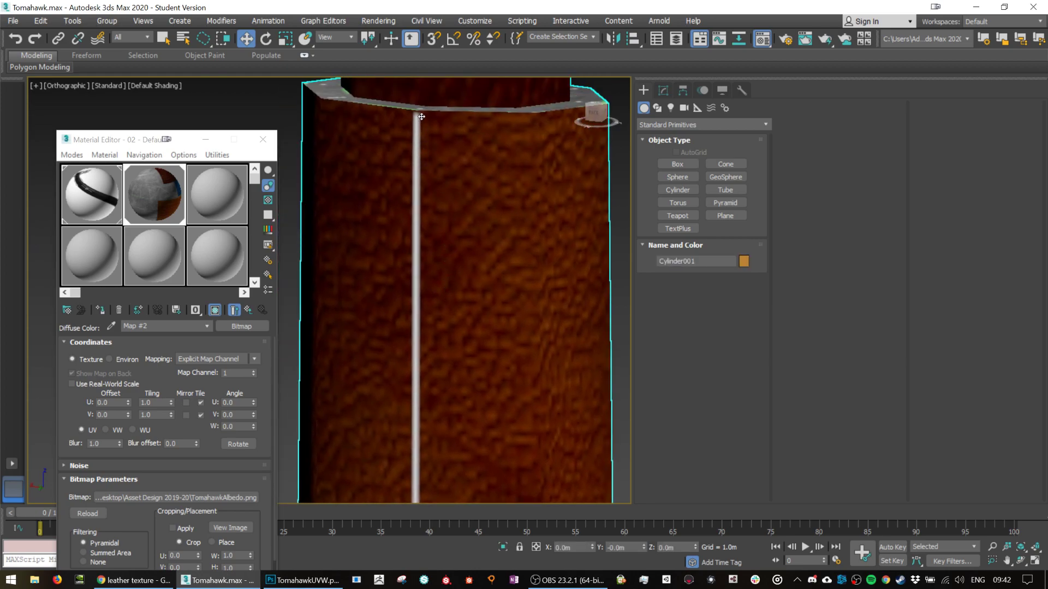
Compare the brown leather area of the Photoshop texture with how it maps onto the handle's grip in 3ds Max.
key(alt+Tab)
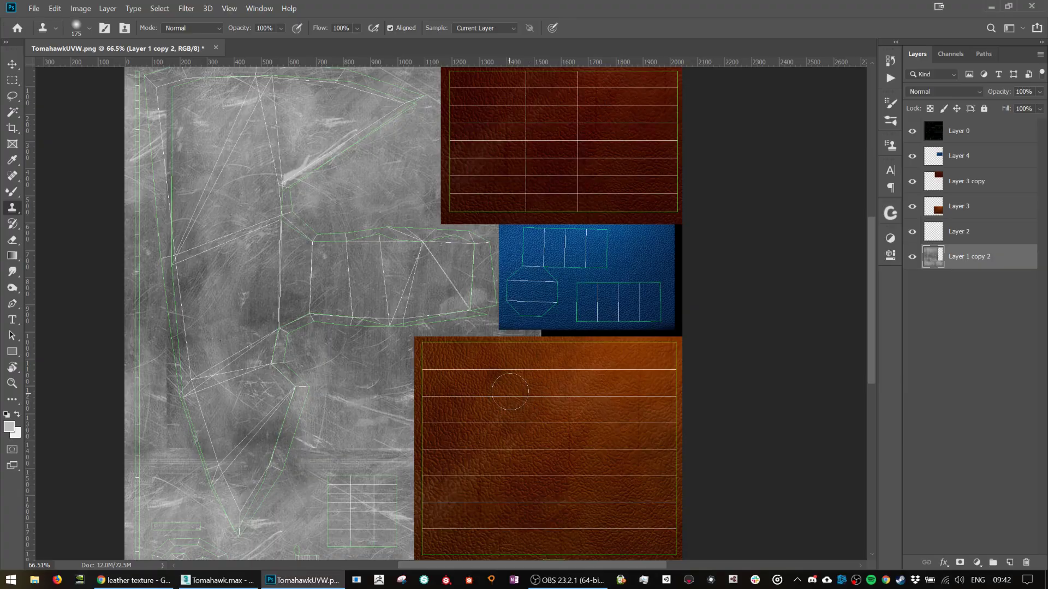
scroll(529, 358, down, 2)
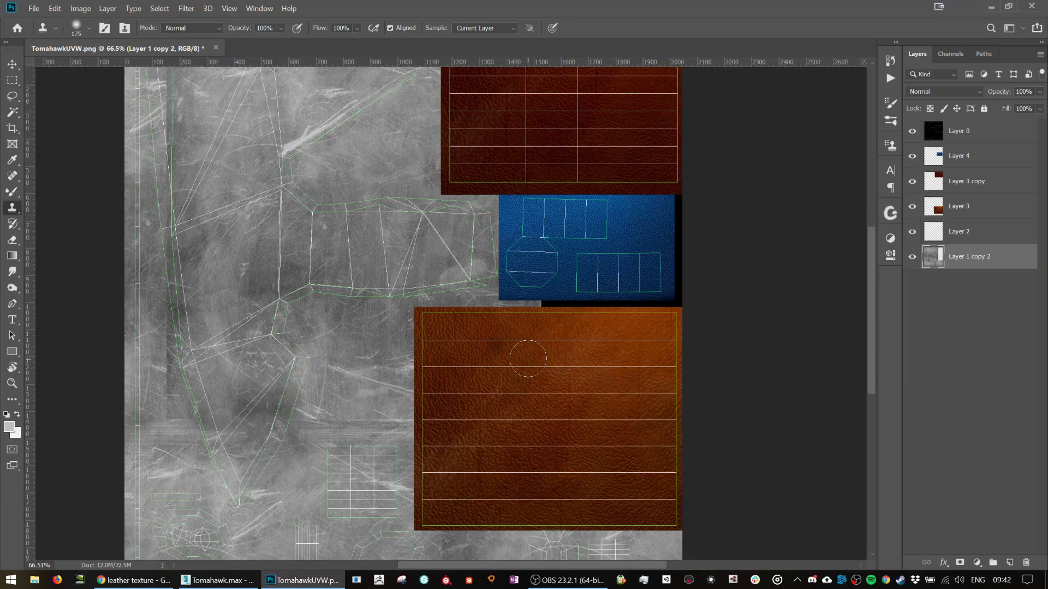
key(alt+Tab)
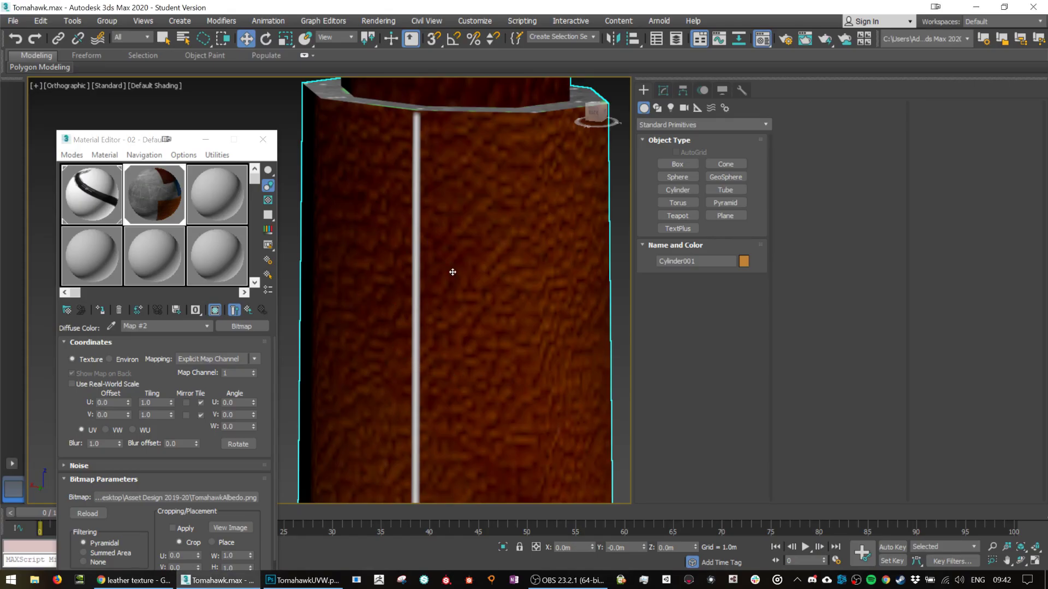
key(alt+Tab)
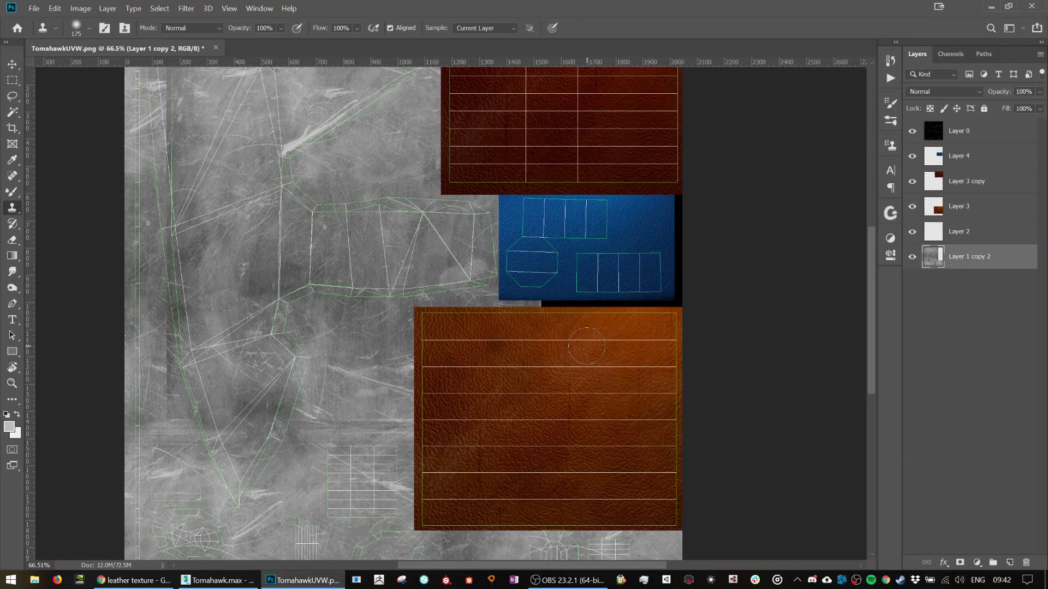
key(alt+Tab)
scroll(543, 354, down, 3)
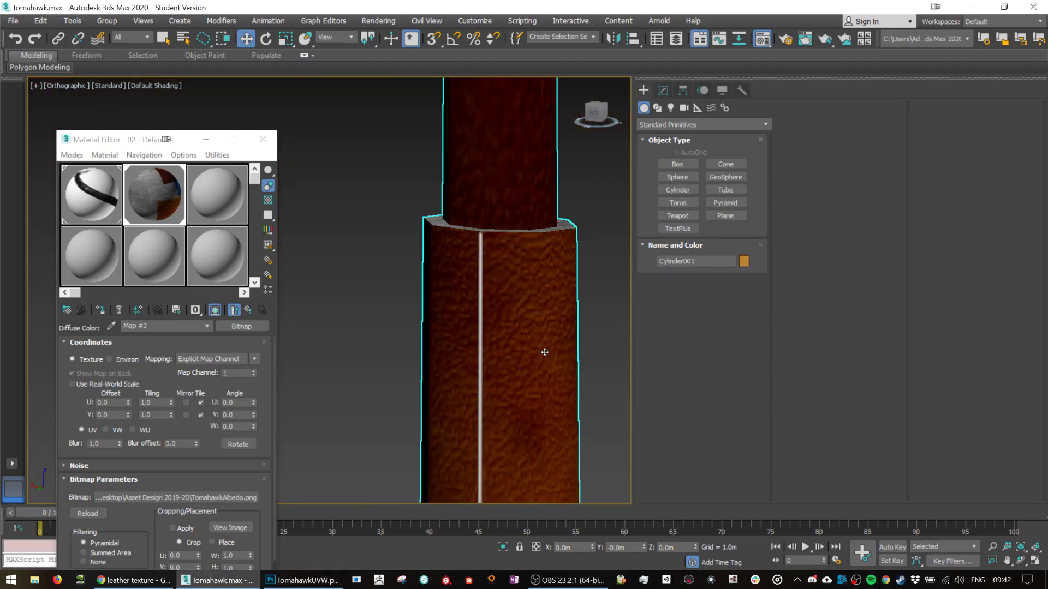
key(alt+Tab)
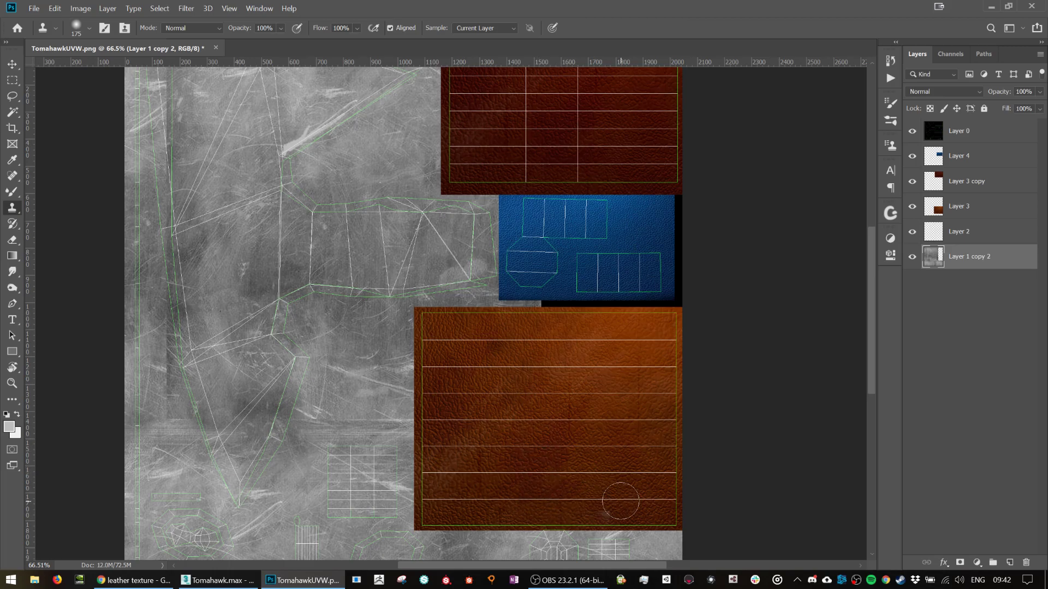
drag(603, 503, 604, 338)
scroll(591, 346, up, 3)
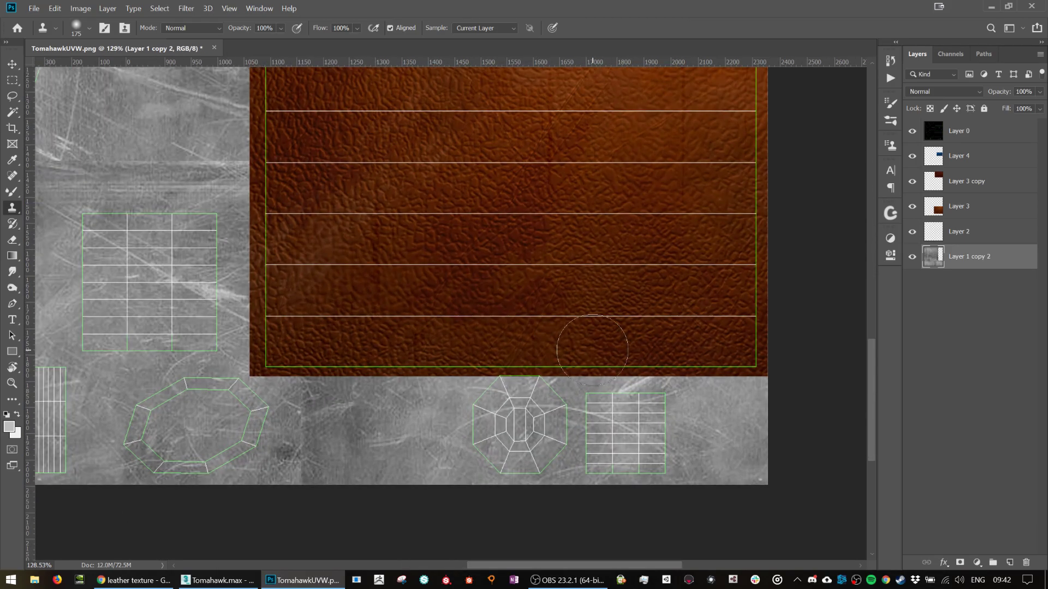
drag(608, 276, 611, 447)
key(alt+Tab)
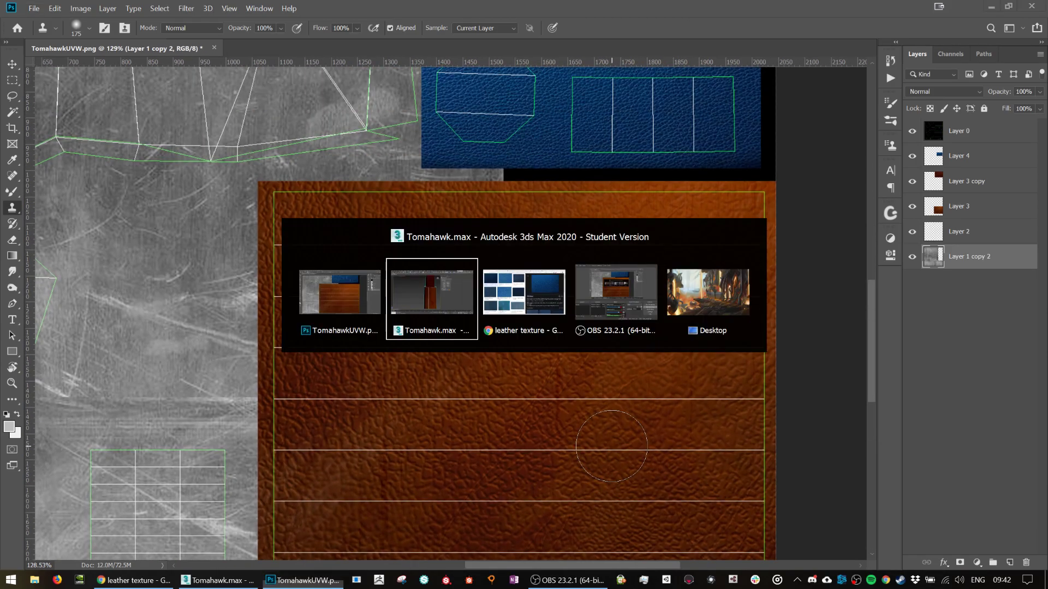
key(alt+Tab)
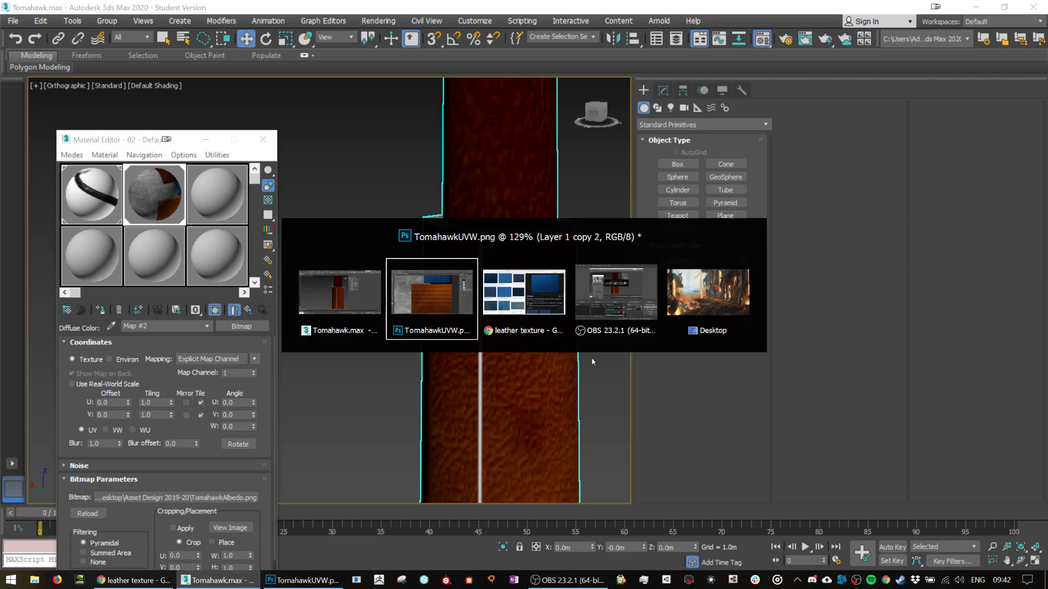
scroll(582, 380, down, 1)
key(alt+Tab)
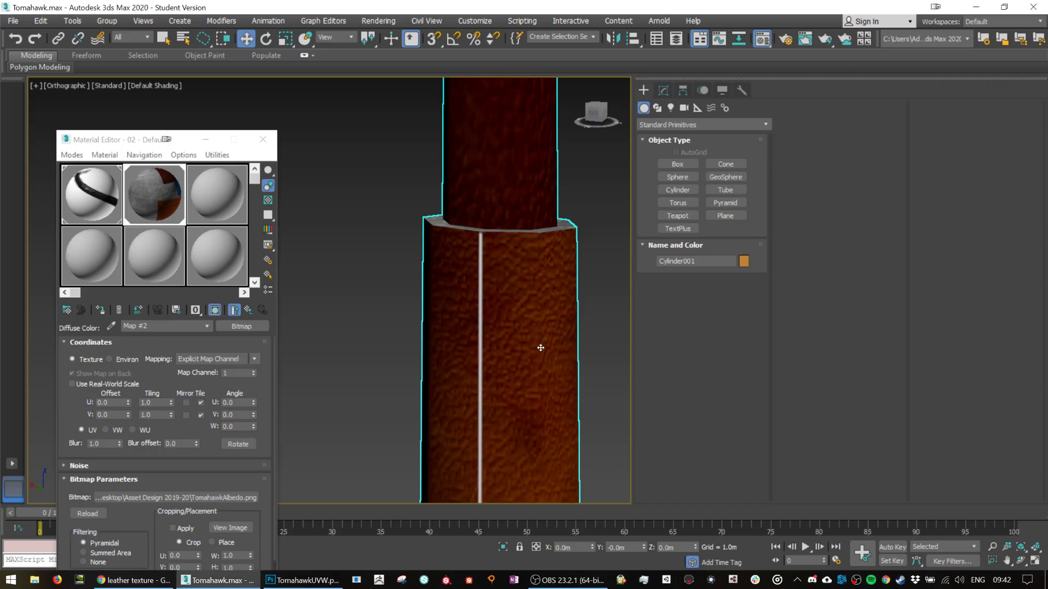
Switch to Photoshop, hide the UVW wireframe on Layer 0 and save the texture as a PNG over TomahawkAlbedo.png.
drag(525, 339, 611, 350)
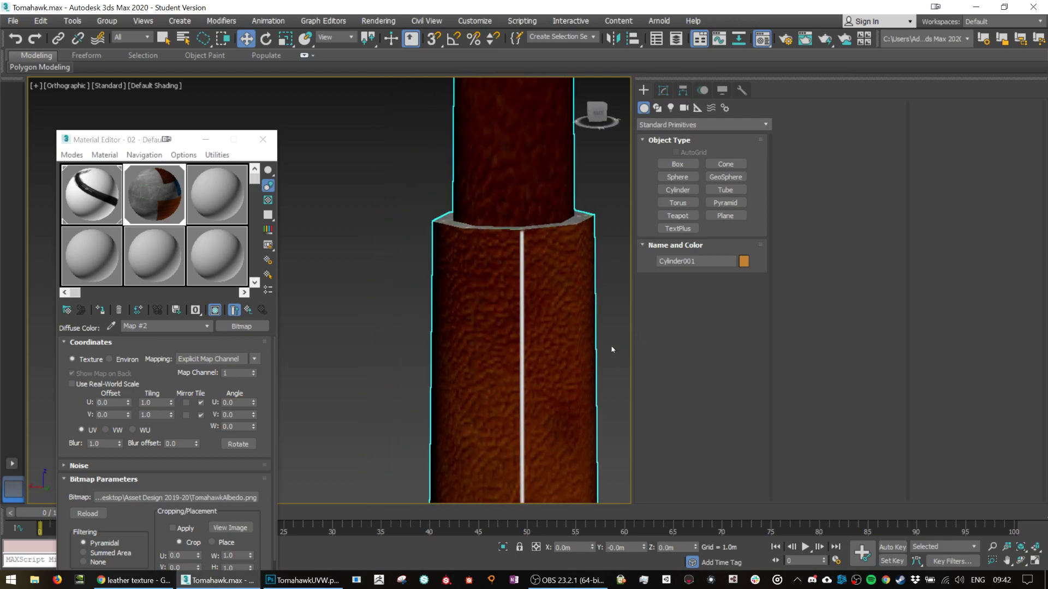
key(alt+Tab)
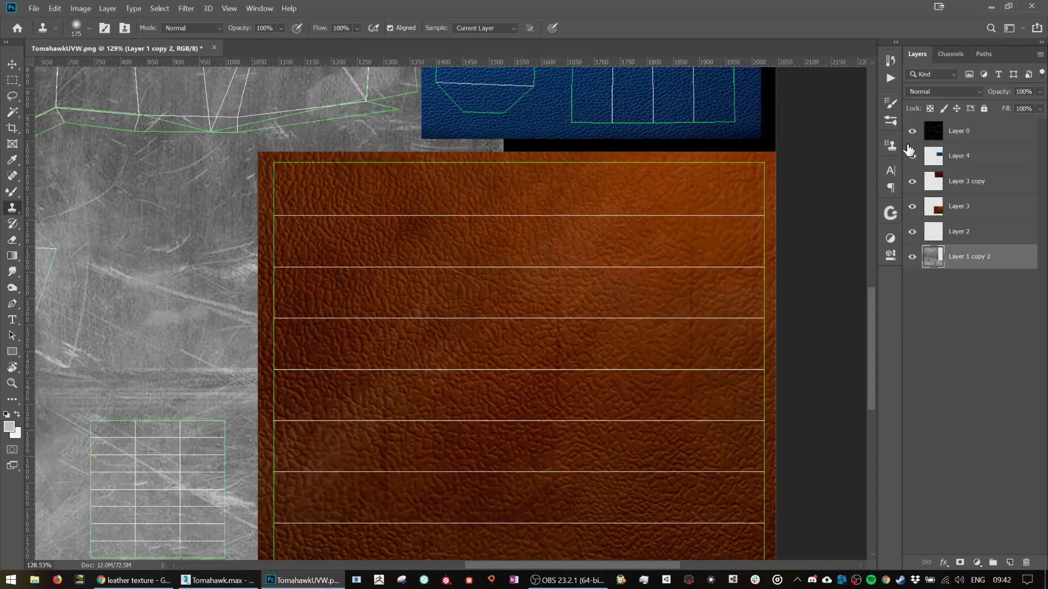
click(42, 11)
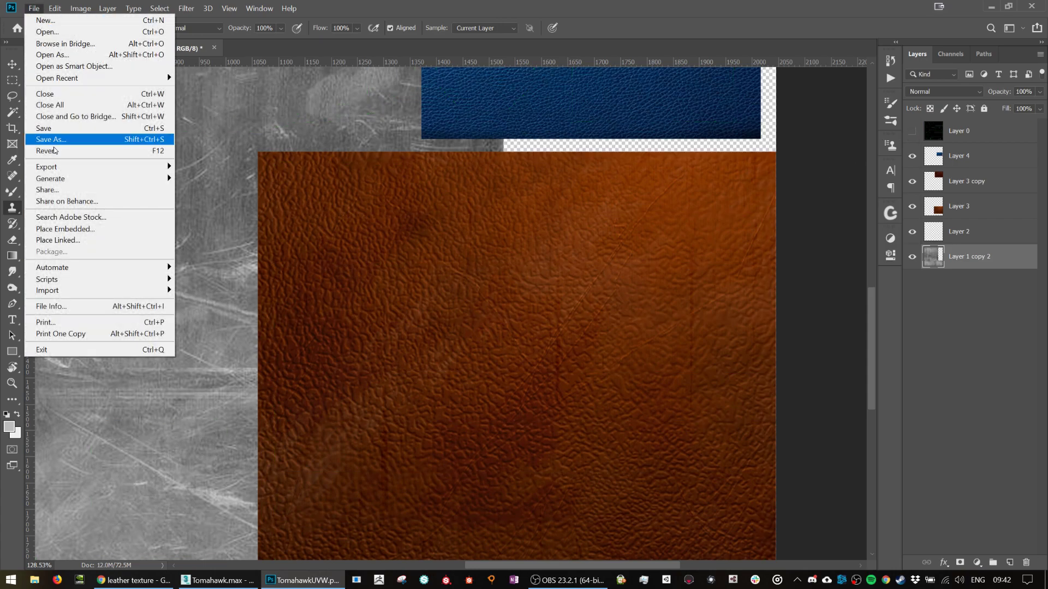
click(133, 140)
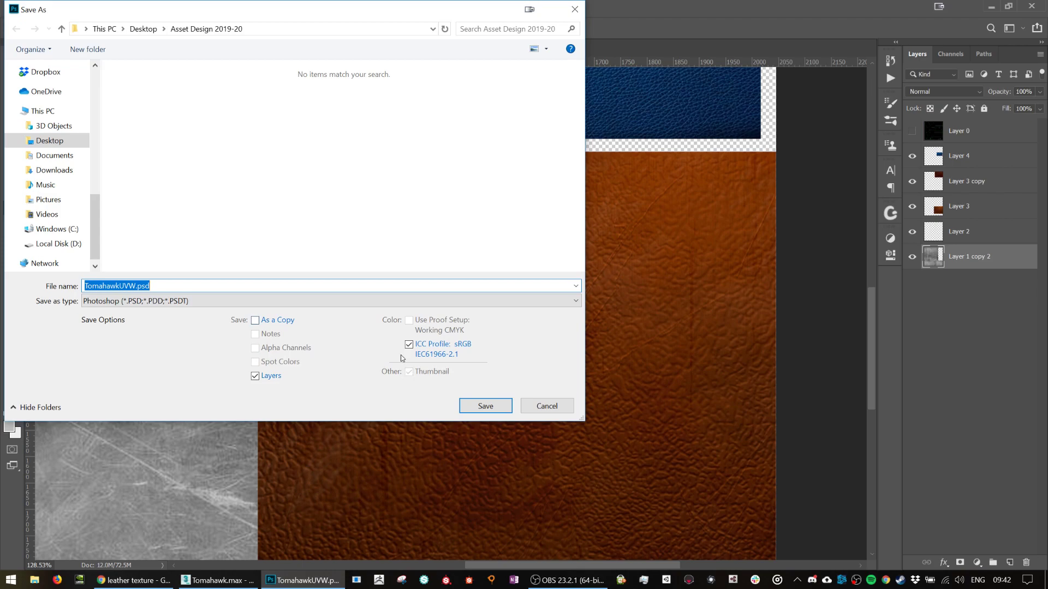
click(382, 301)
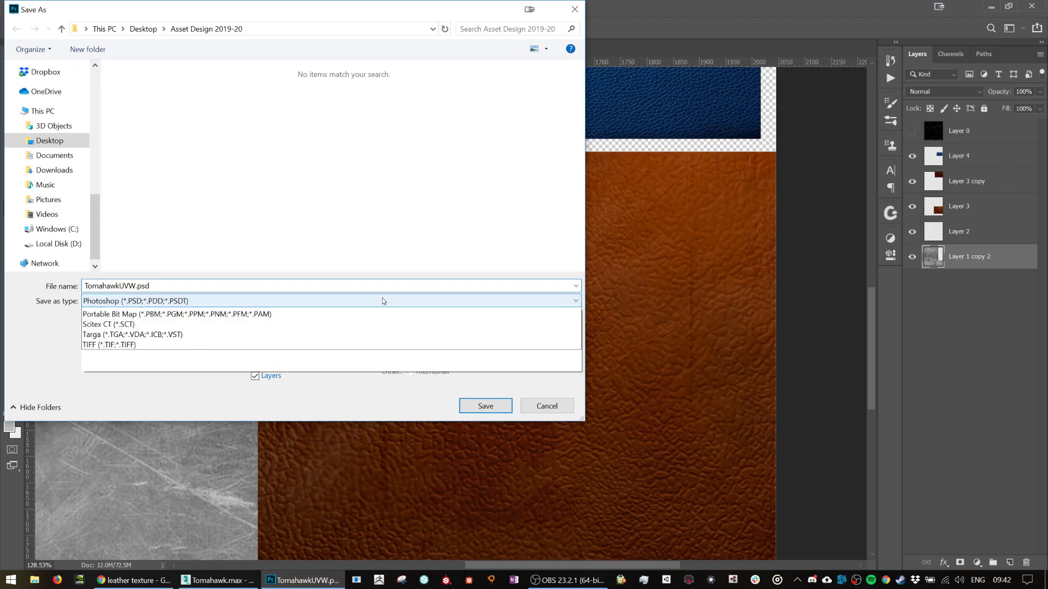
click(139, 476)
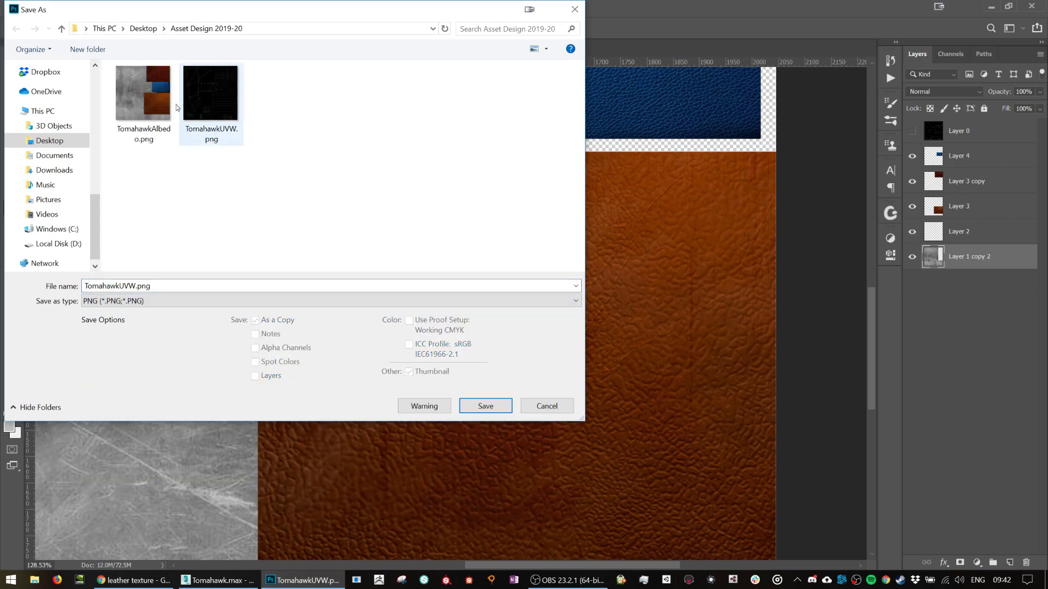
double_click(143, 93)
click(324, 241)
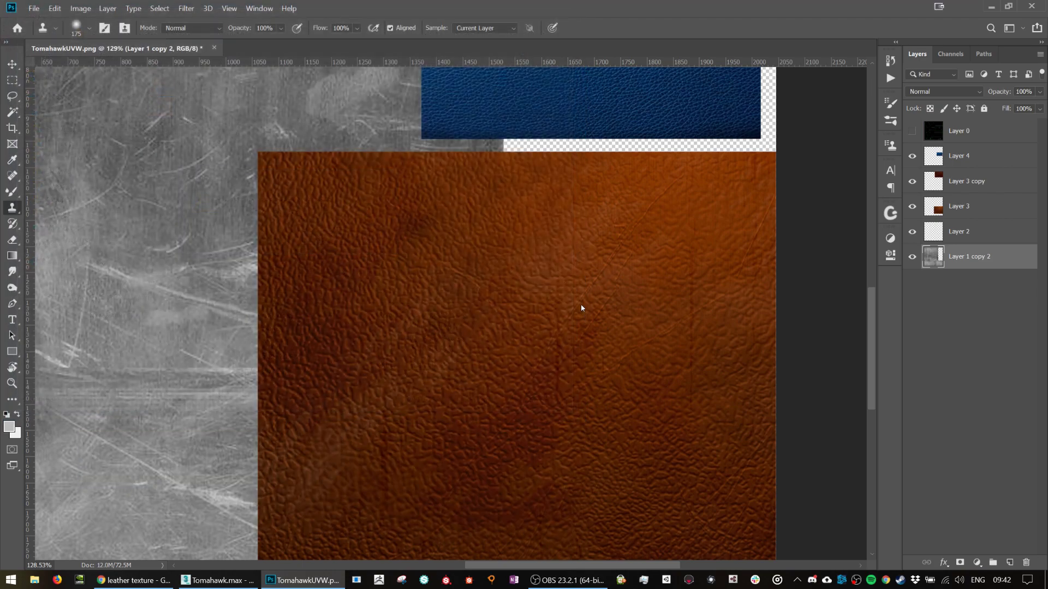
click(385, 361)
Switch to 3ds Max and examine the updated texture along the handle, from the brown grip down to the blue end and hanging pieces.
key(alt+Tab)
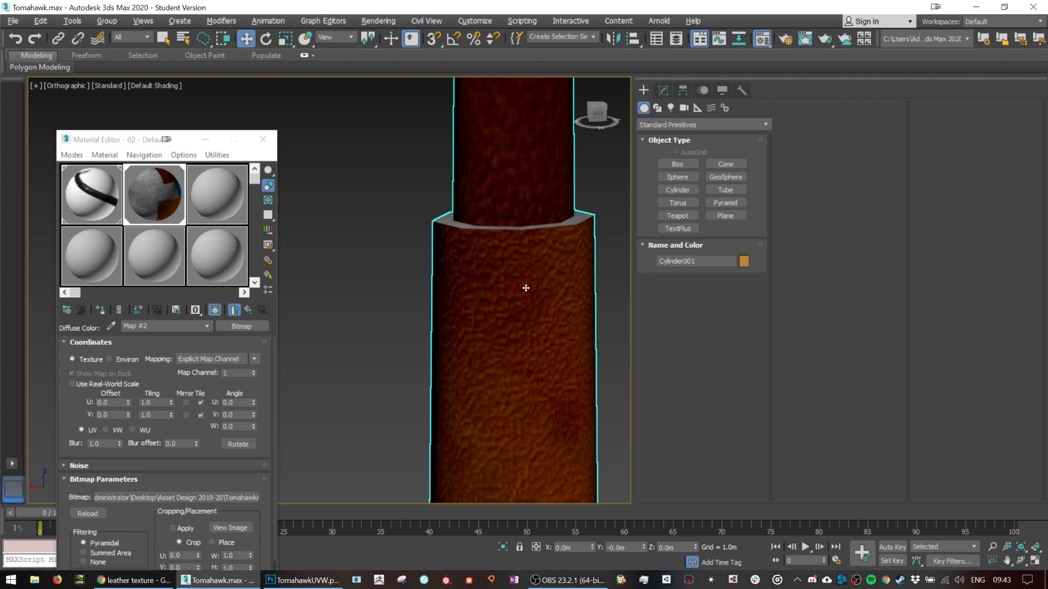
scroll(438, 368, down, 5)
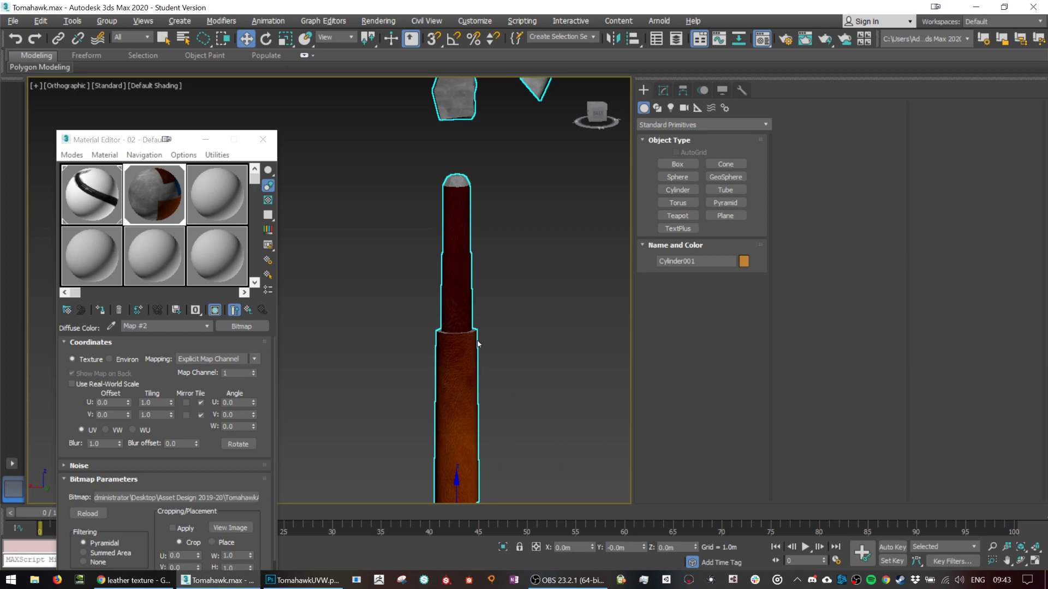
scroll(480, 326, down, 3)
scroll(480, 328, up, 3)
click(526, 362)
drag(505, 404, 515, 201)
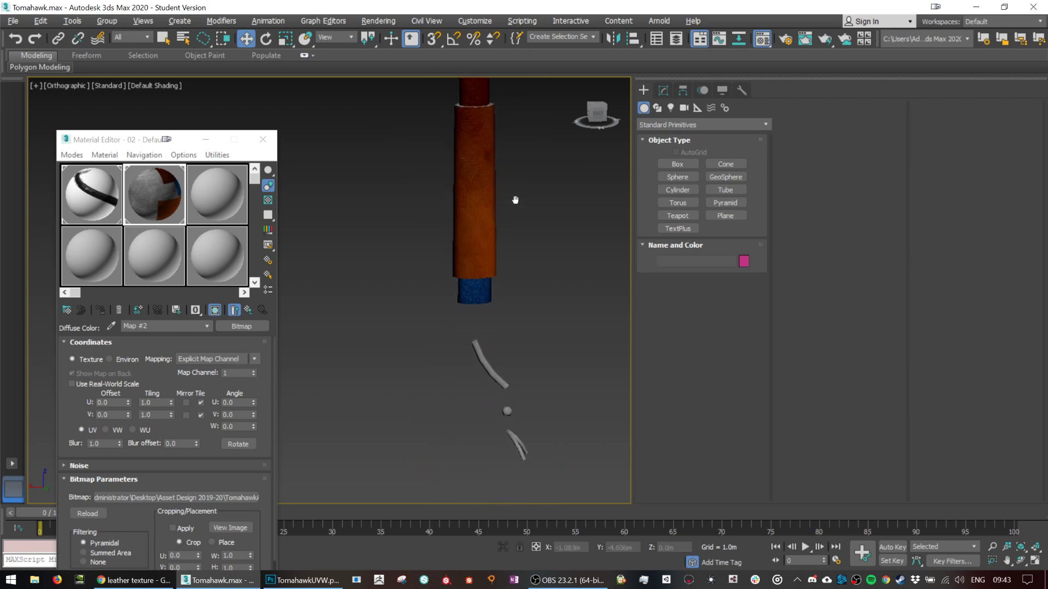
scroll(491, 377, up, 3)
click(498, 374)
Switch to Photoshop, show the UVW wireframe on Layer 0 and bring the small UV shells along the template's lower edge into view.
key(alt+Tab)
scroll(547, 432, down, 1)
scroll(547, 432, up, 1)
click(922, 133)
click(912, 131)
mouse_move(322, 417)
mouse_down()
mouse_move(322, 338)
mouse_move(661, 168)
mouse_up()
drag(736, 283, 607, 203)
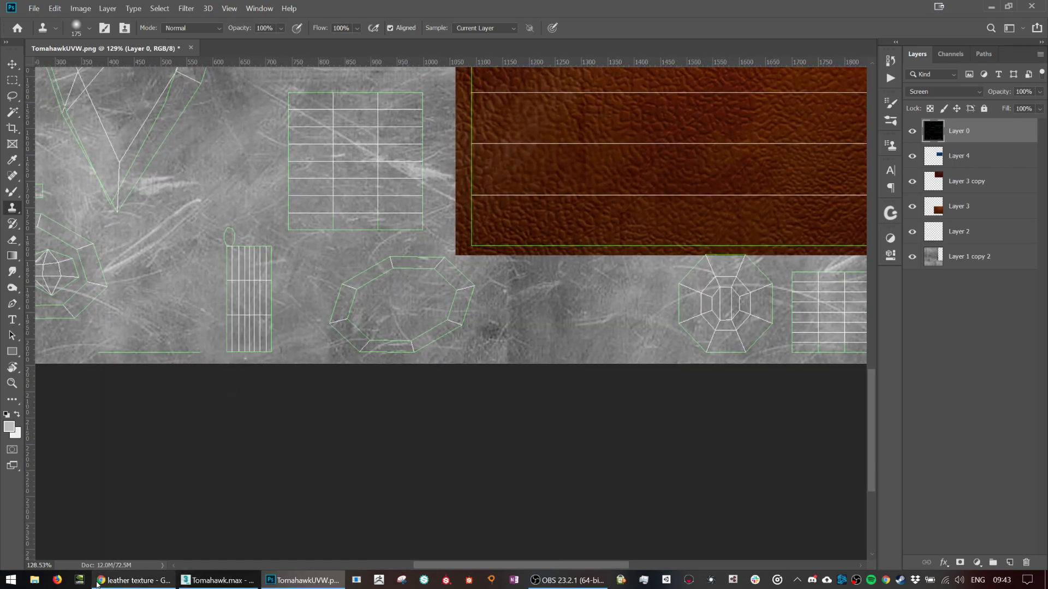
Switch to Chrome, search for "rope texture" and copy the Shutterstock image of vertical tan ropes.
click(134, 580)
click(545, 31)
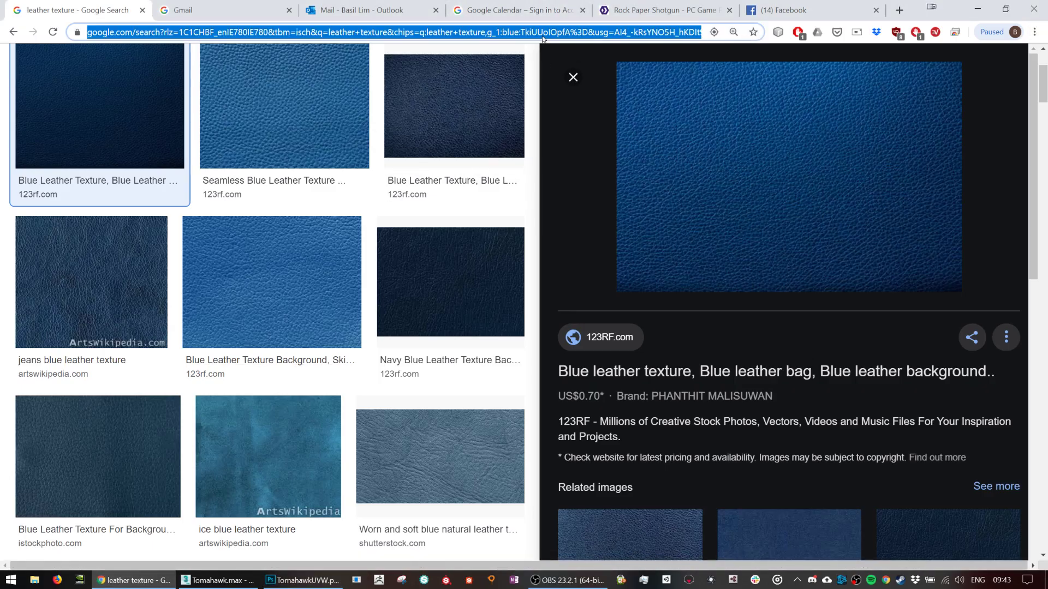
text(rope texture)
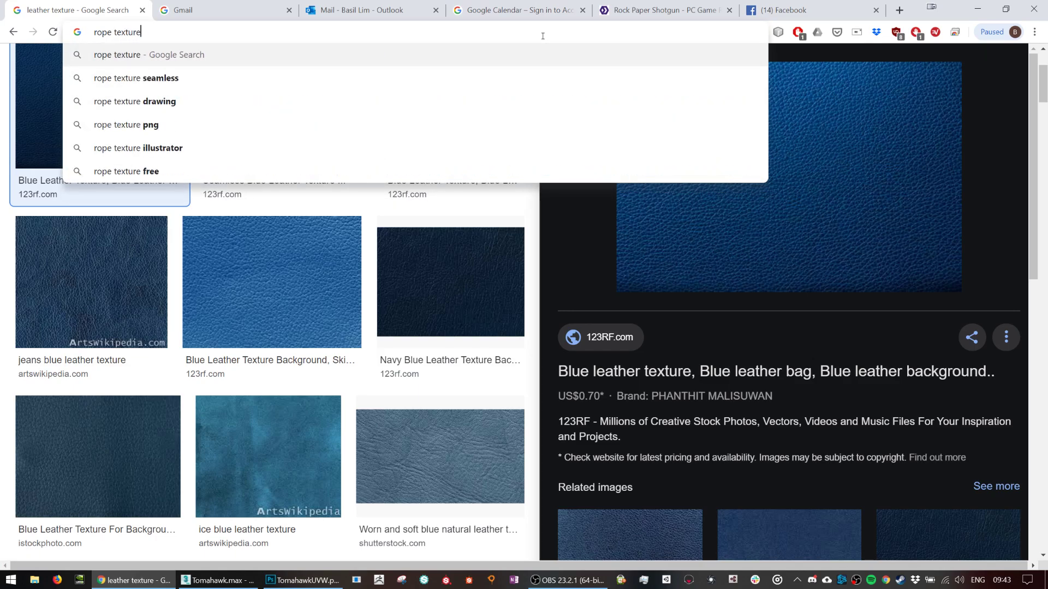
key(Return)
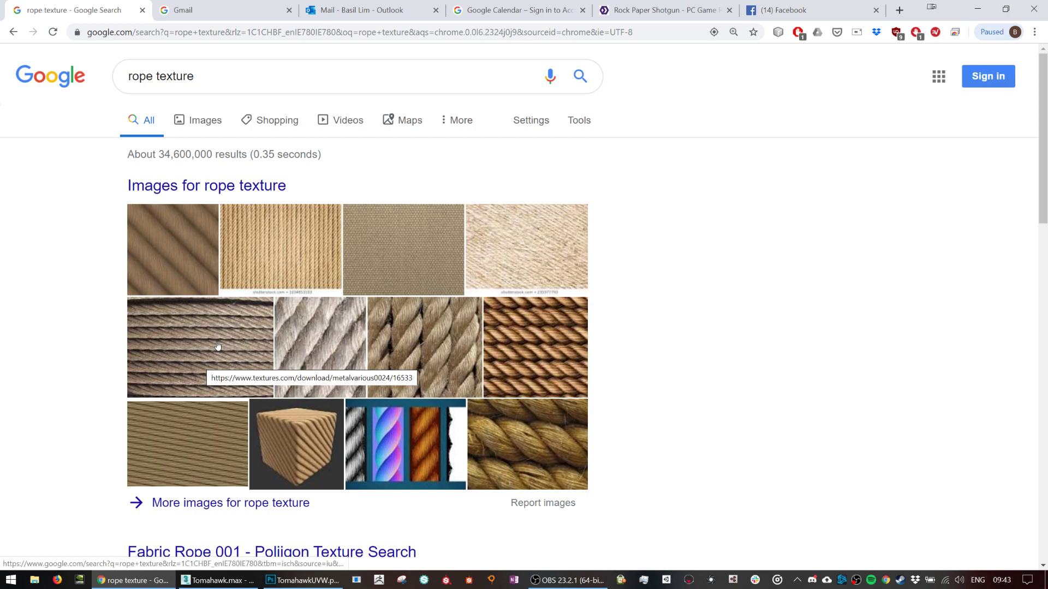
click(262, 259)
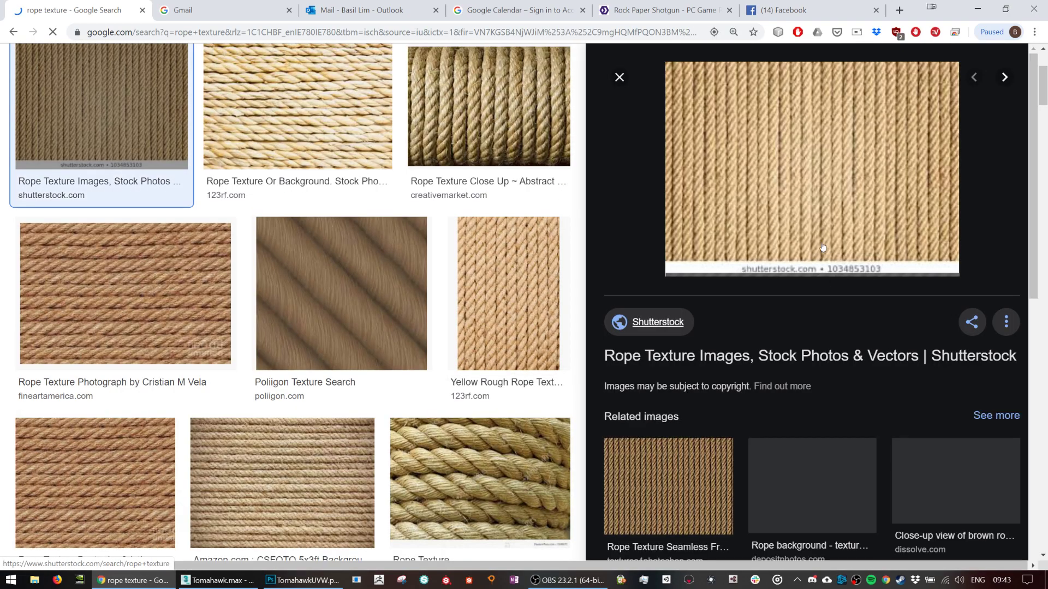
right_click(824, 208)
click(869, 331)
Switch to Photoshop, paste the rope image into TomahawkUVW.png and move it over the narrow grid shell near the template's lower edge.
key(alt+Tab)
key(ctrl+v)
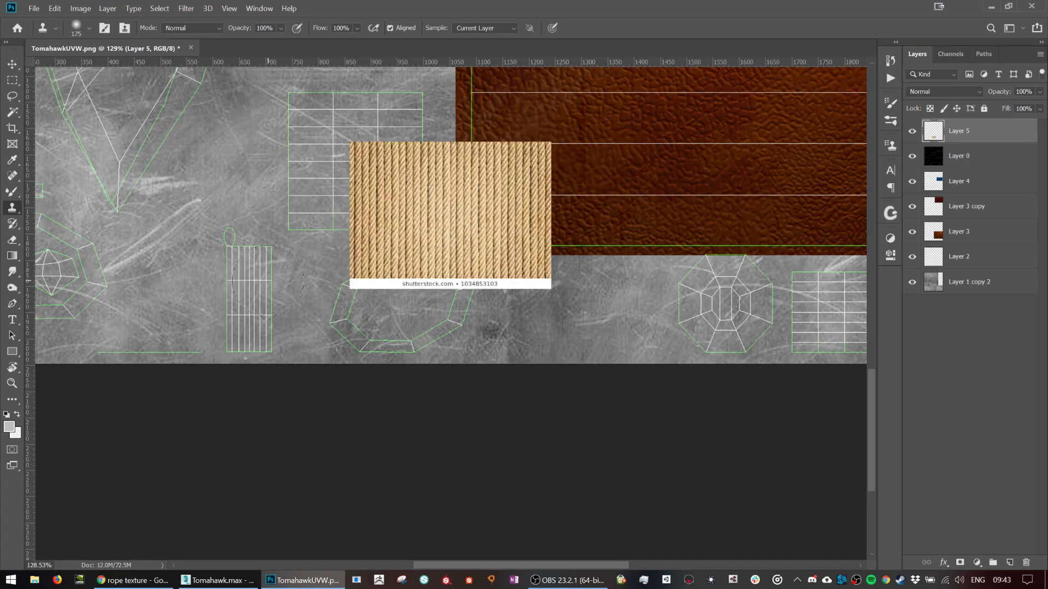
key(v)
drag(417, 294, 328, 352)
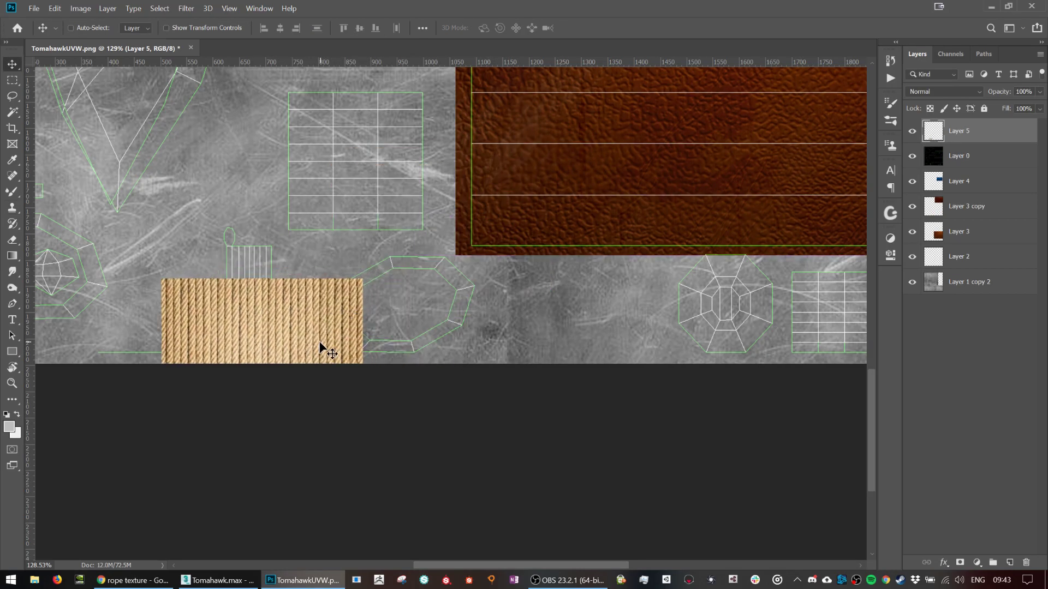
Rotate the rope image 90°, scale it to about 71% by 65% to cover the narrow grid shell, and move its layer below Layer 0.
key(ctrl+t)
drag(363, 283, 312, 417)
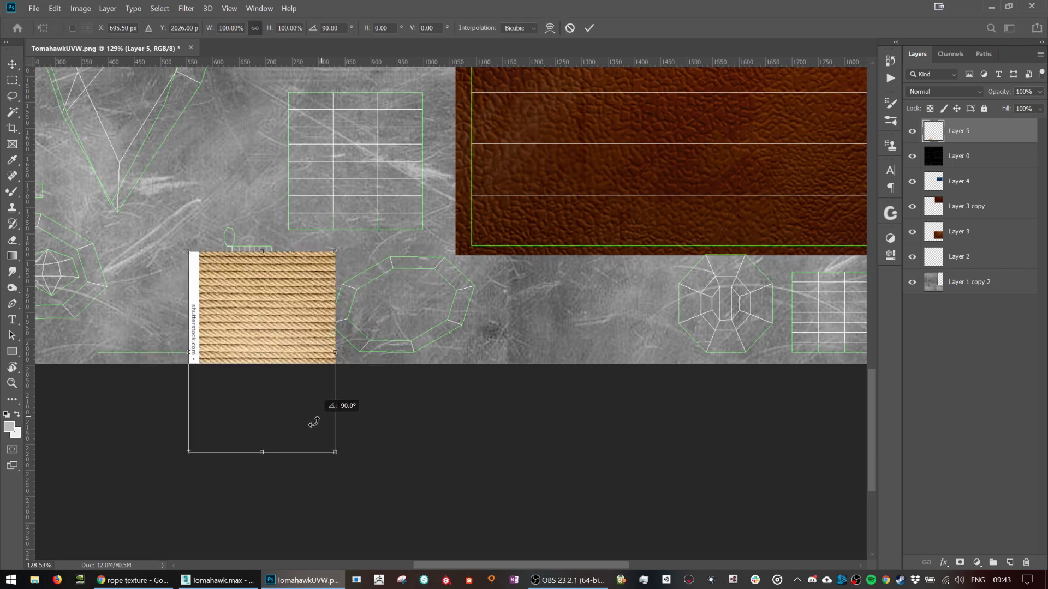
drag(326, 263, 279, 247)
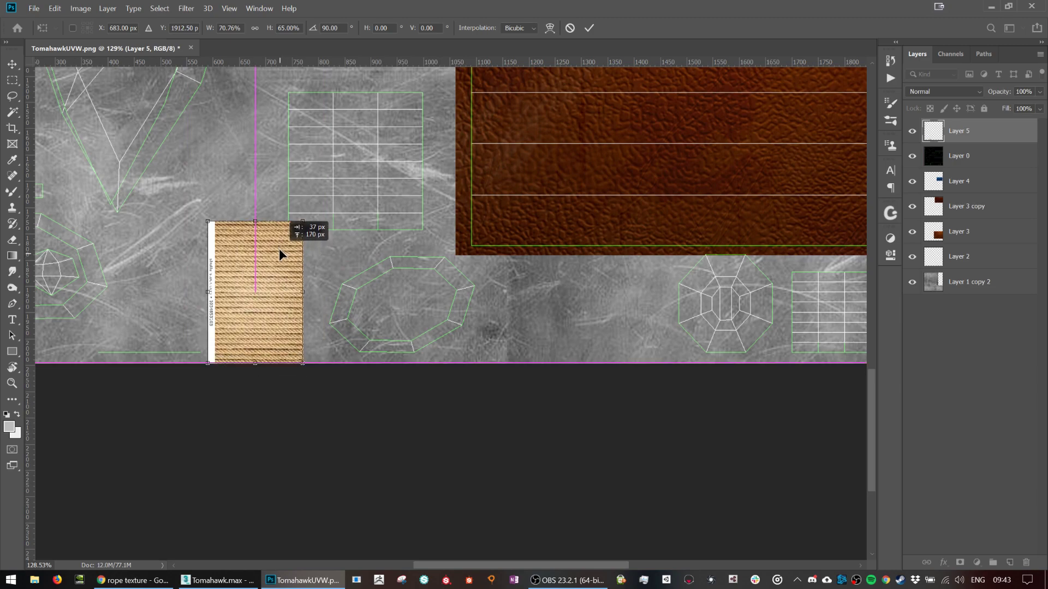
key(Return)
drag(969, 131, 967, 169)
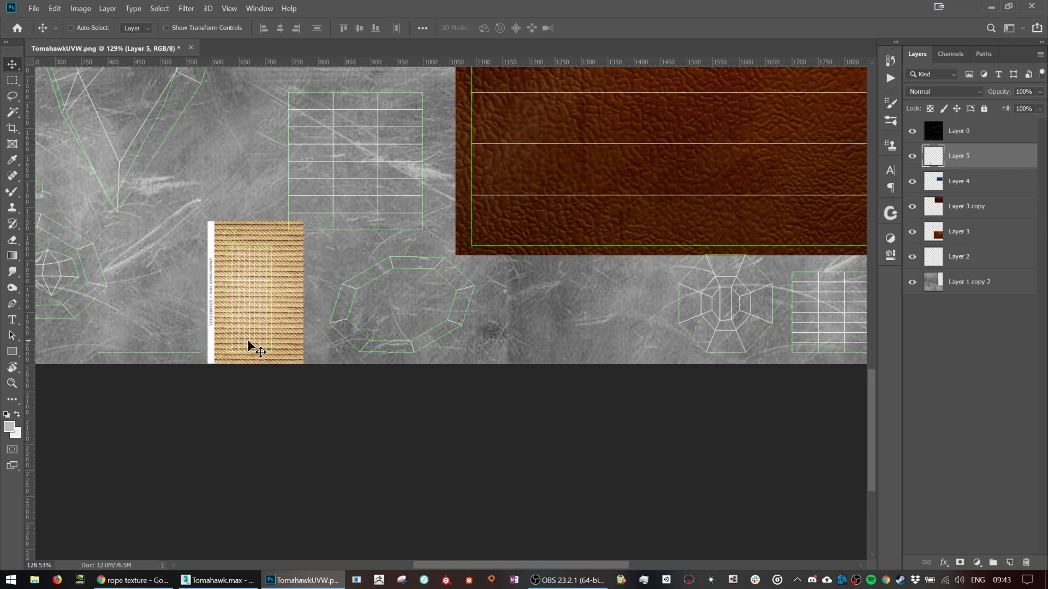
Hide the UVW wireframe on Layer 0, save the roped texture as a PNG over TomahawkAlbedo.png and switch to 3ds Max.
click(912, 131)
click(36, 7)
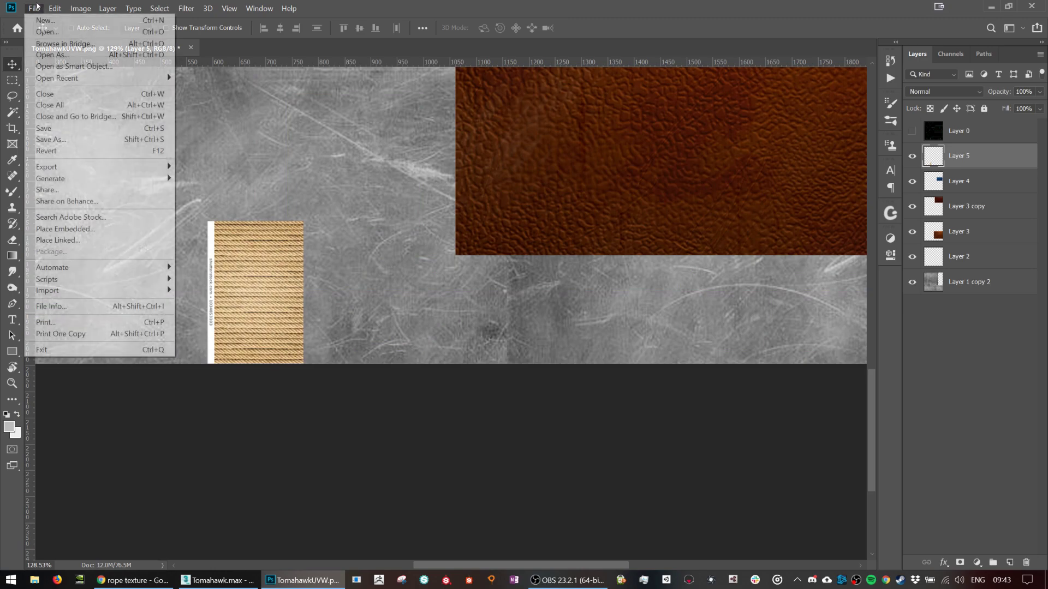
click(50, 139)
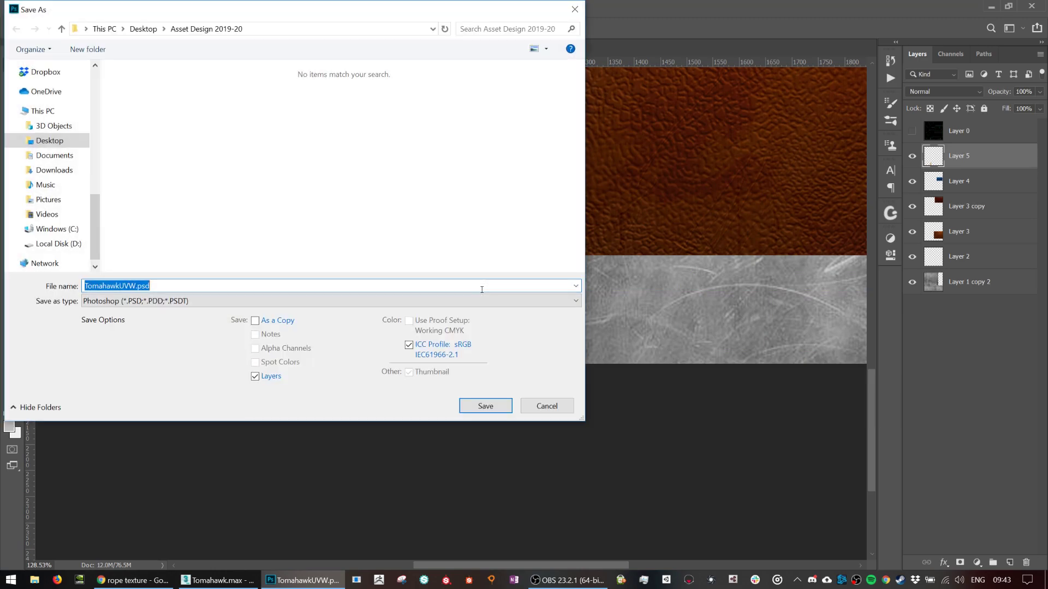
click(136, 301)
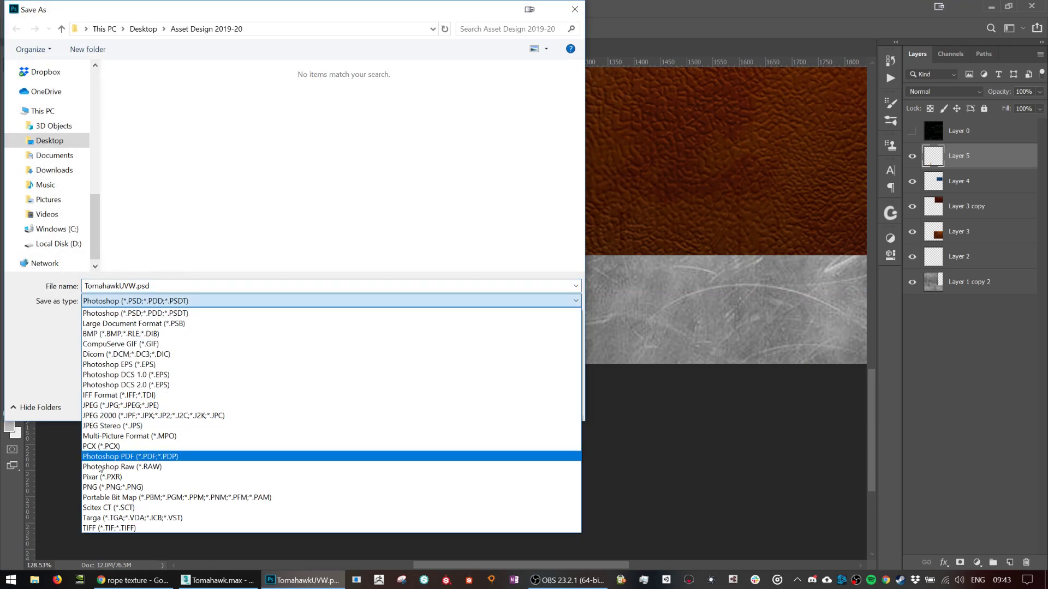
click(109, 488)
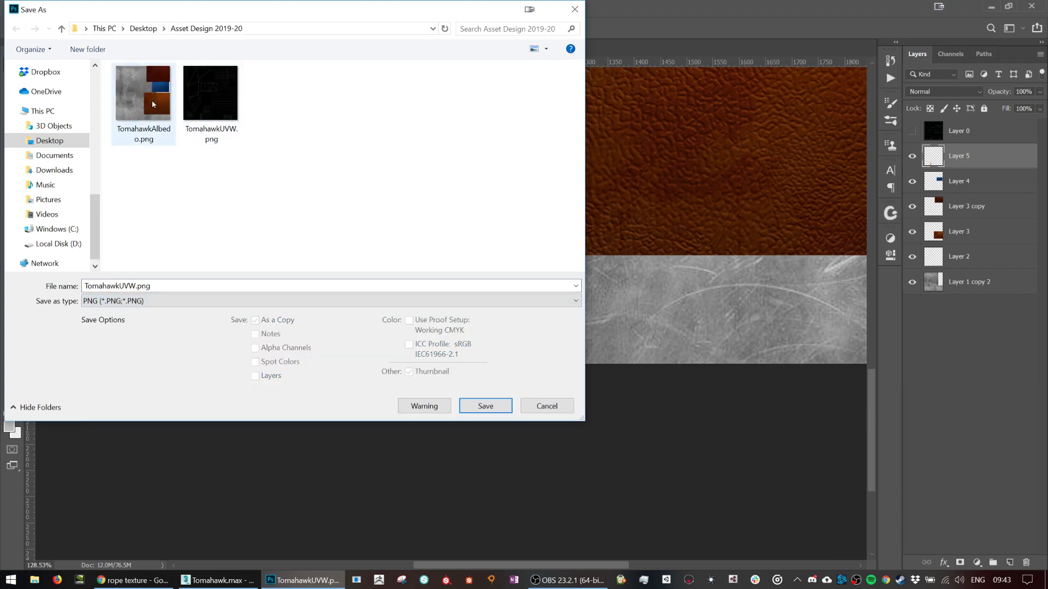
key(Return)
key(Return)
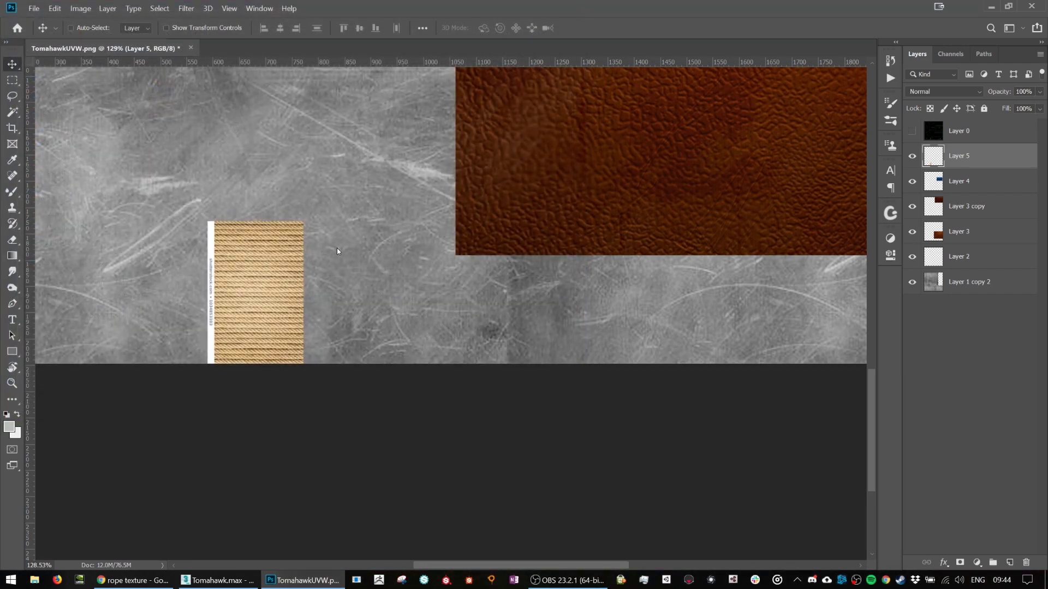
click(387, 365)
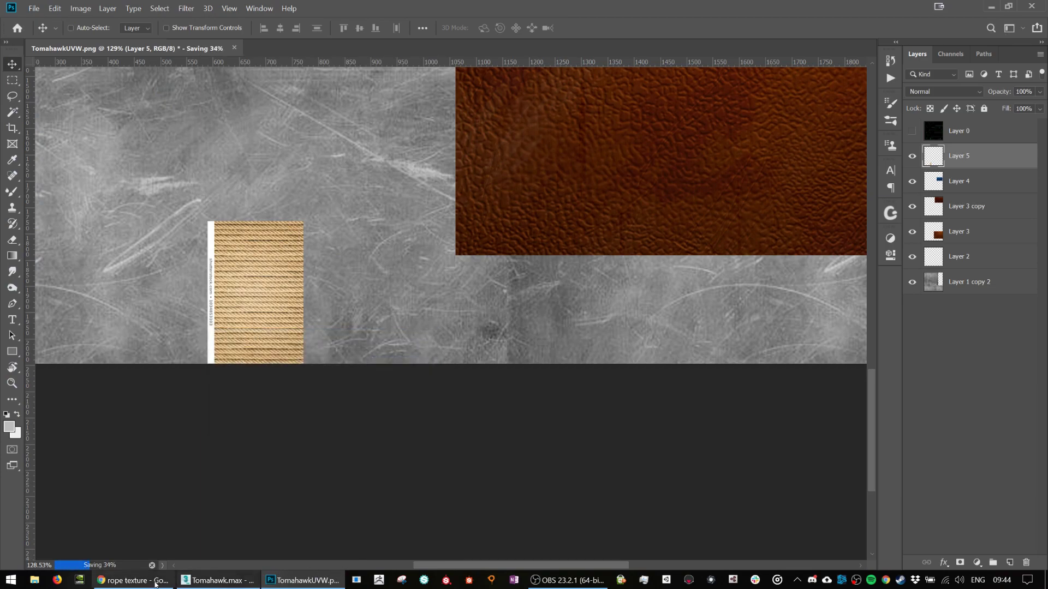
click(217, 580)
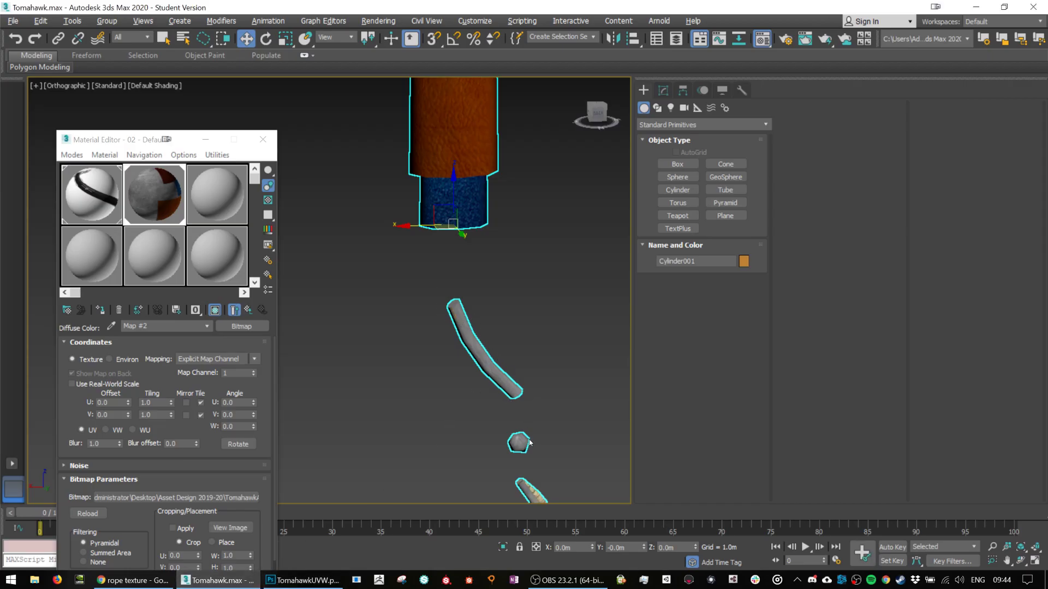
Examine the texturing on the cord pieces hanging below the tomahawk's handle.
drag(528, 438, 526, 362)
scroll(526, 362, up, 2)
scroll(526, 344, down, 2)
scroll(523, 342, up, 4)
scroll(504, 299, down, 1)
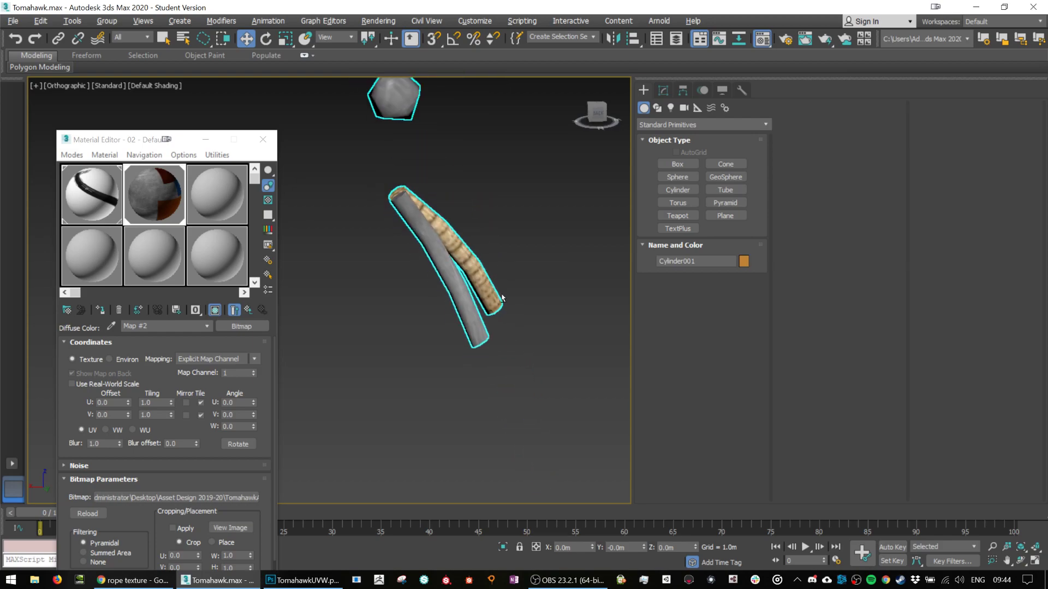
mouse_move(505, 281)
mouse_down()
mouse_move(533, 280)
mouse_move(495, 282)
mouse_up()
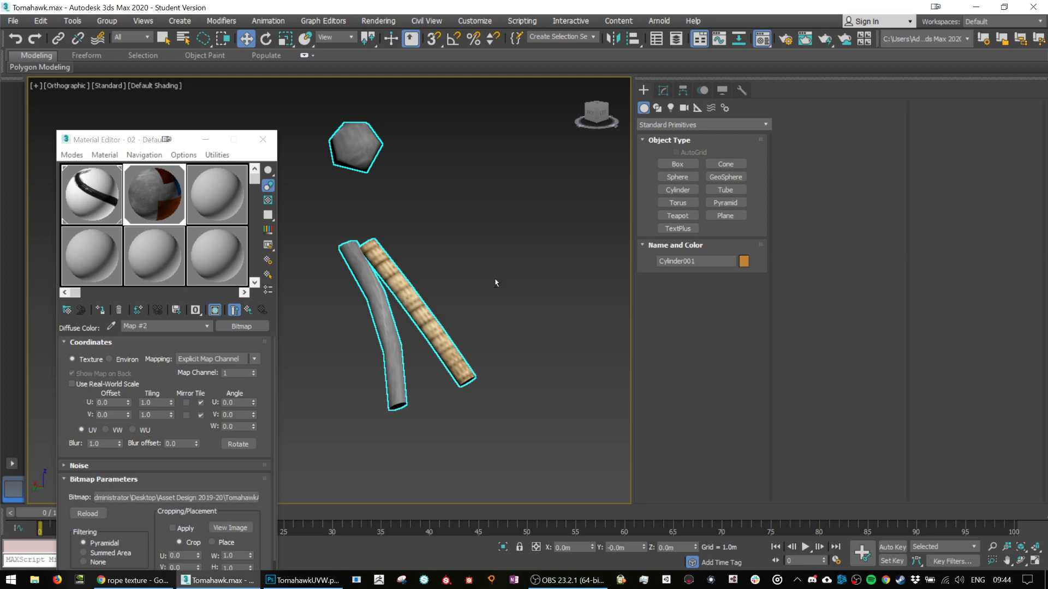
Switch to Photoshop, show the UV wireframe in Layer 0, and locate the cord islands not yet covered by rope texture.
key(alt+Tab)
scroll(404, 340, down, 2)
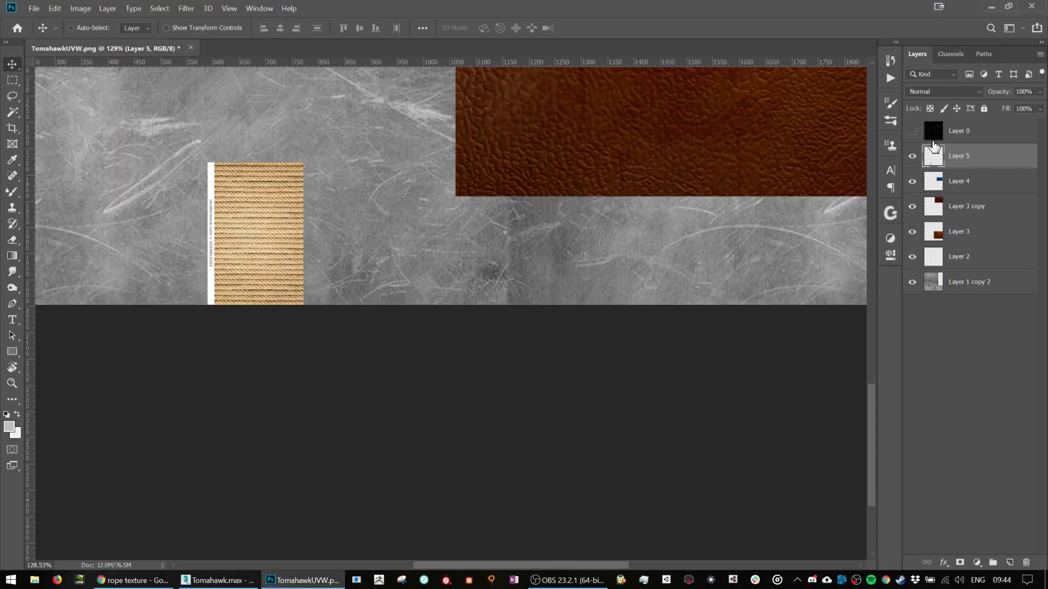
click(912, 131)
scroll(562, 358, down, 3)
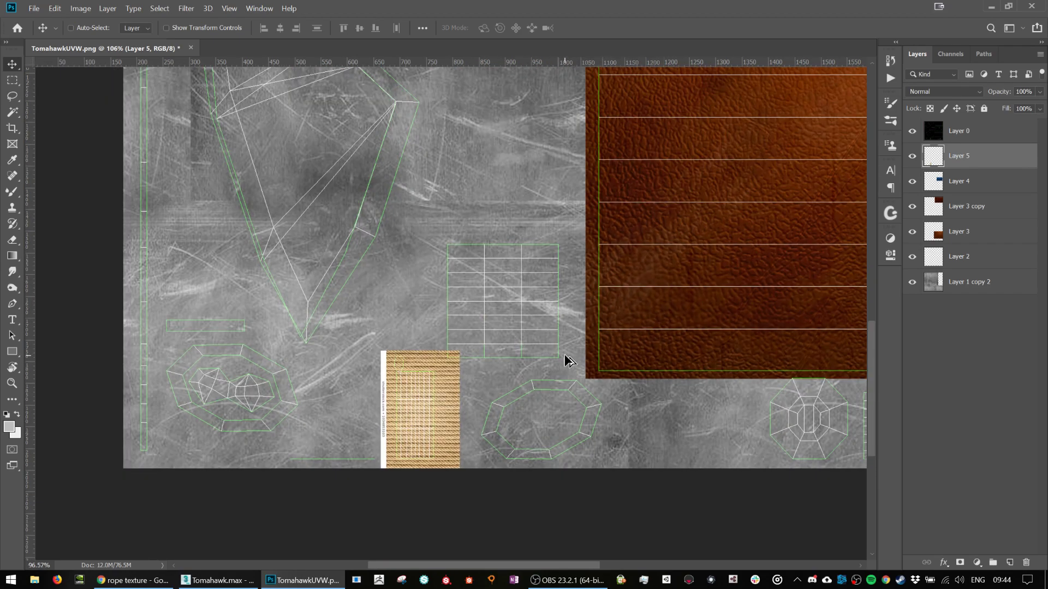
drag(792, 339, 526, 472)
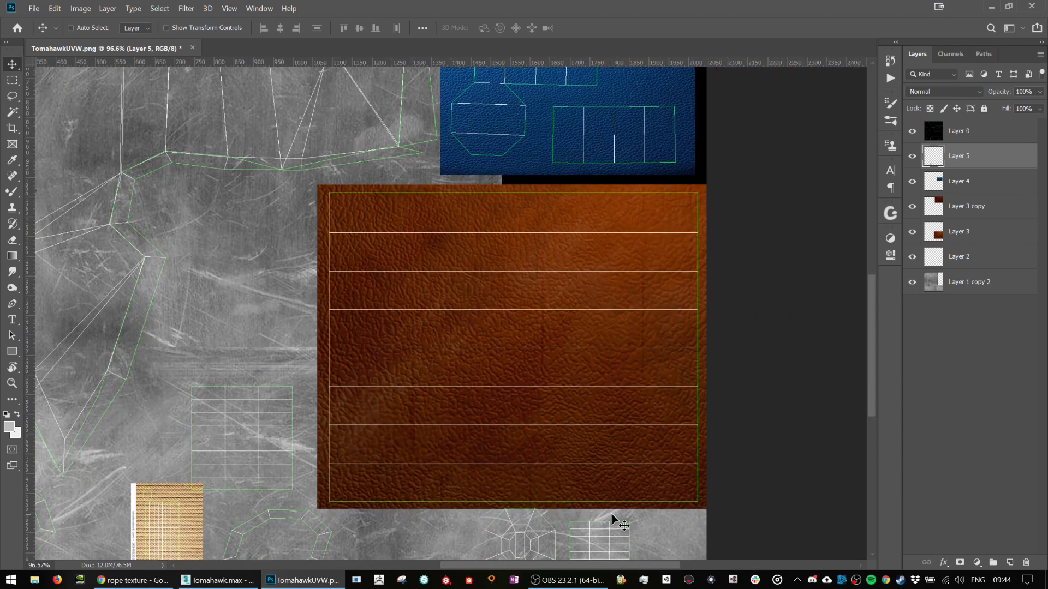
drag(486, 124, 539, 437)
drag(455, 312, 688, 115)
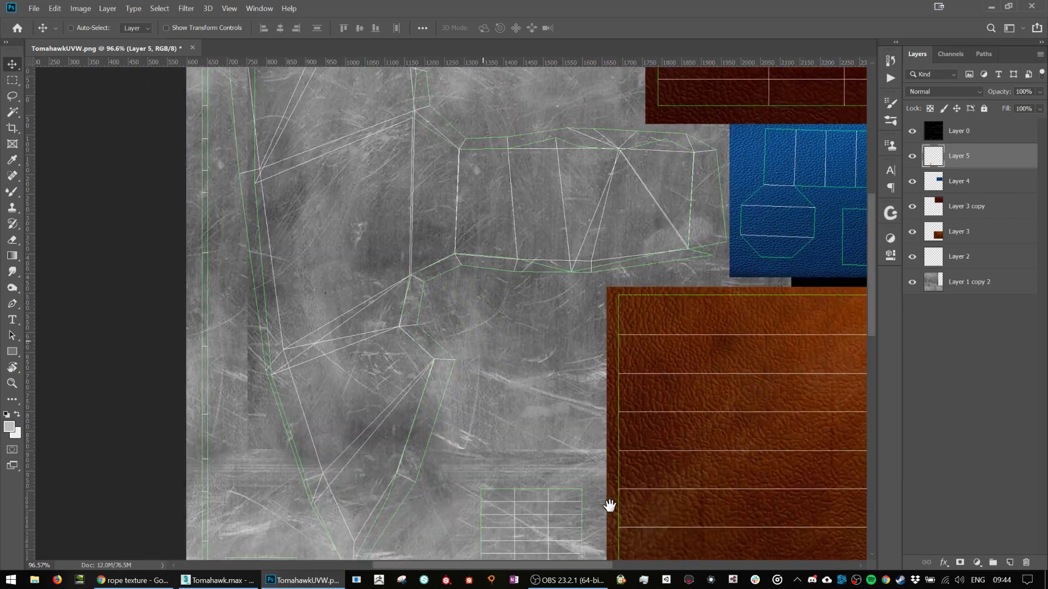
drag(609, 505, 420, 295)
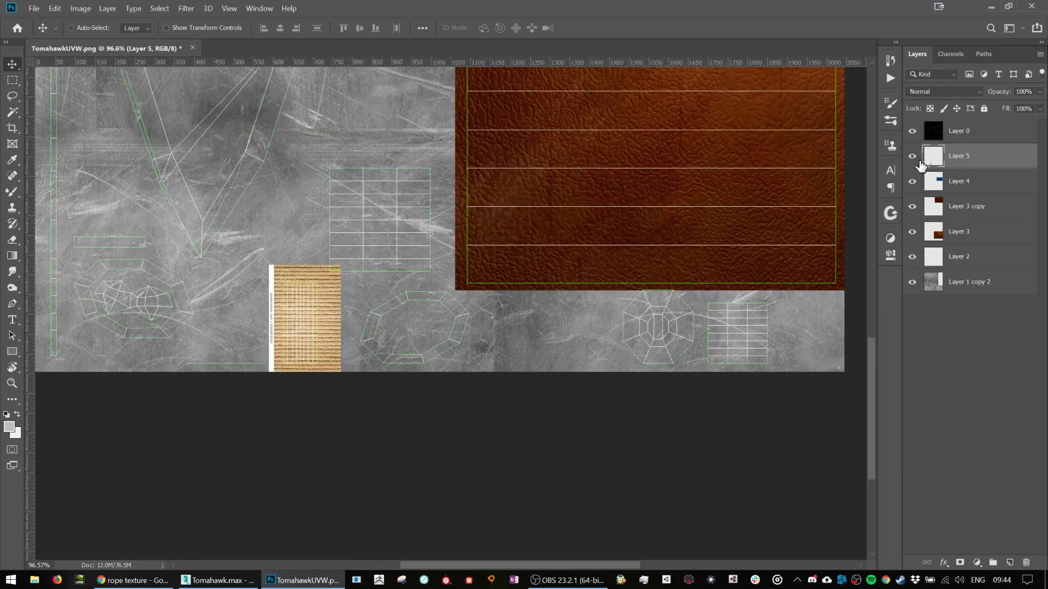
Duplicate the rope patch onto the lower part of the neighbouring UV grid, rotated -90° and enlarged slightly to cover the grid's width.
drag(301, 328, 376, 242)
key(ctrl+t)
drag(430, 159, 327, 189)
drag(393, 240, 388, 264)
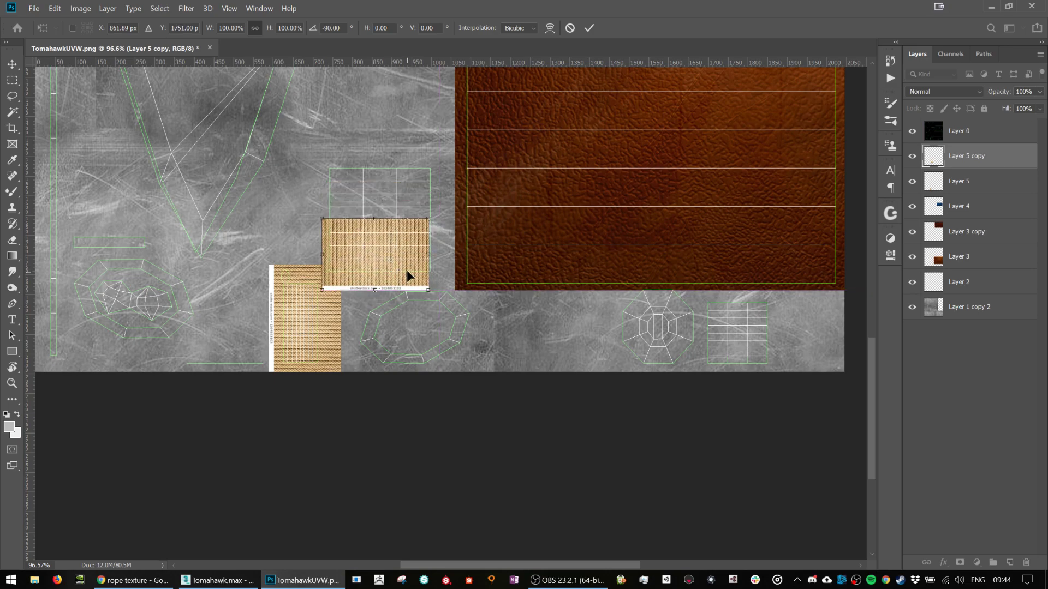
drag(428, 219, 434, 215)
key(Return)
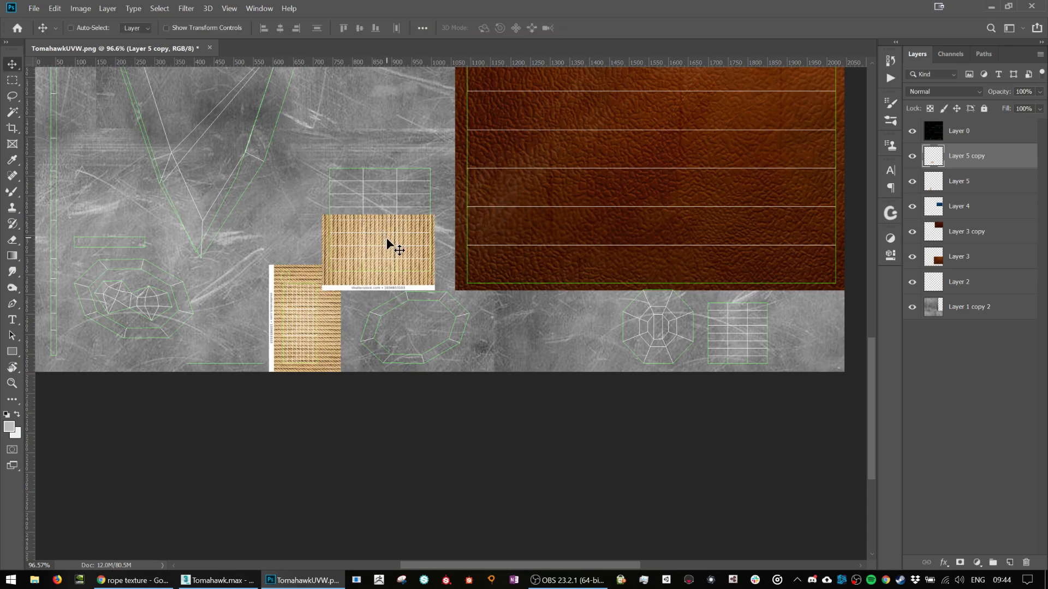
Duplicate the rotated rope patch onto the upper part of the same UV grid and rotate the copy 180°.
drag(390, 252, 395, 182)
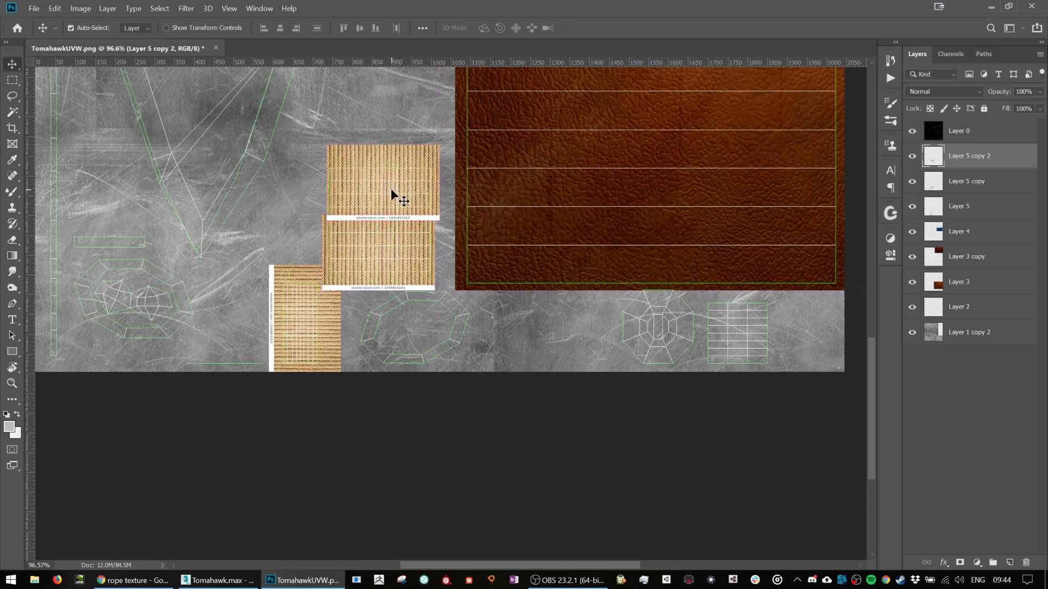
key(ctrl+t)
drag(446, 130, 312, 247)
key(Return)
Copy the upside-down rope patch onto the small UV grid beneath the brown leather and nudge it down into place.
scroll(367, 211, up, 2)
drag(387, 159, 718, 365)
scroll(480, 244, down, 2)
drag(779, 389, 442, 294)
key(Down)
key(Down)
key(Down)
key(Down)
key(Down)
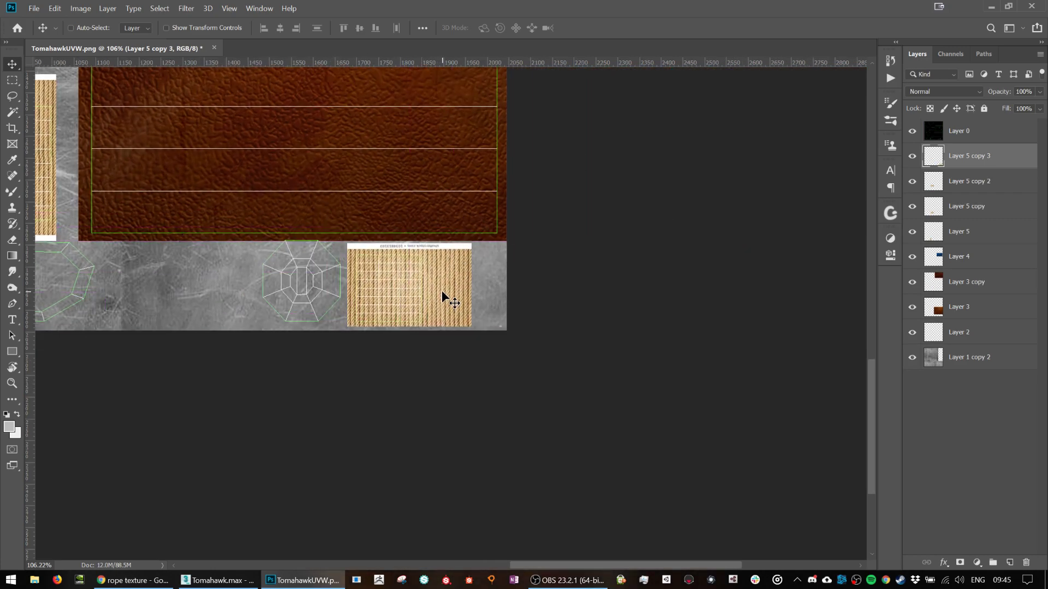
Hide the UV wireframe layer and save the layered document as TomahawkUVW.psd with Maximize Compatibility on.
click(911, 131)
click(71, 28)
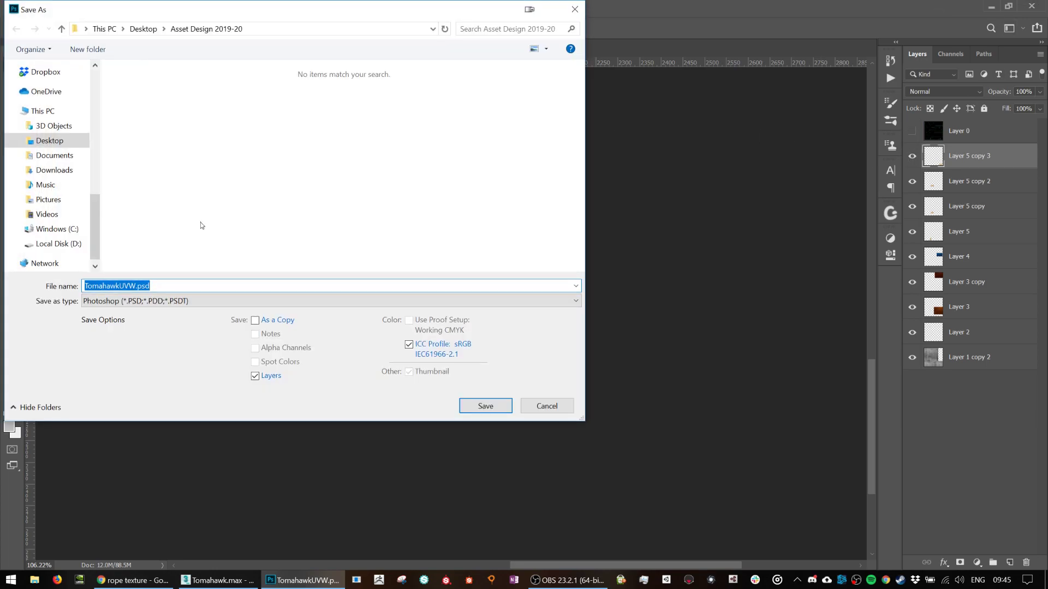
click(485, 406)
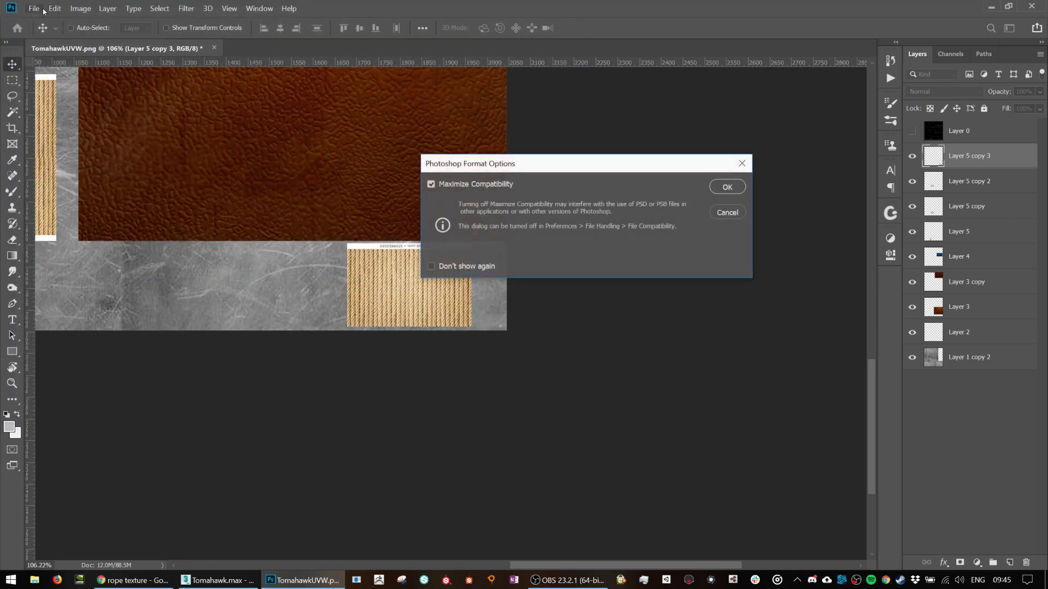
click(728, 187)
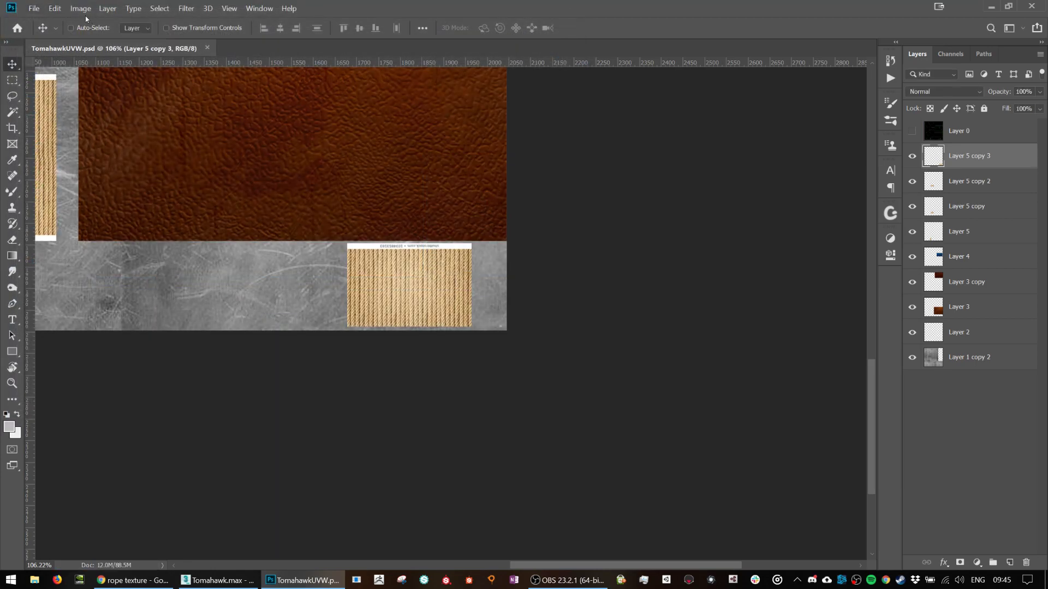
Save the texture as a PNG over the existing TomahawkUVW file, accepting the PNG format options.
click(35, 8)
click(54, 140)
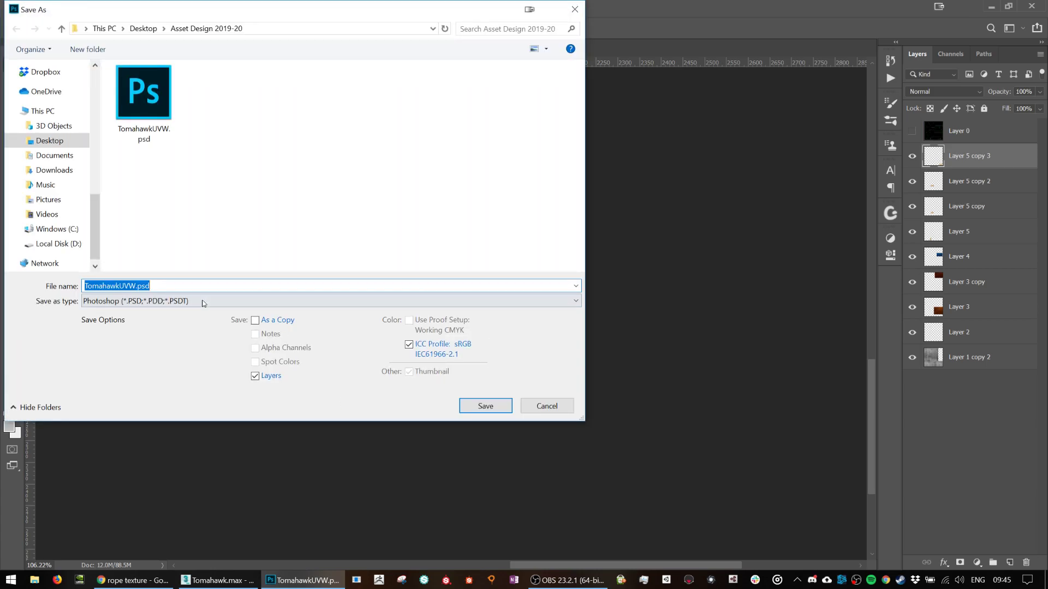
click(143, 301)
click(144, 487)
double_click(143, 93)
click(328, 242)
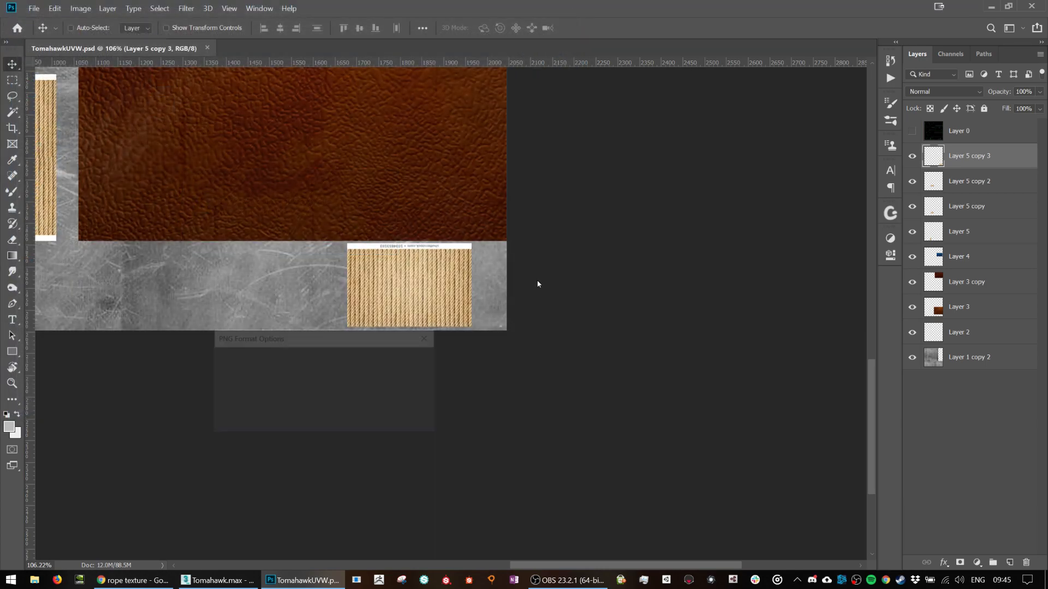
click(399, 364)
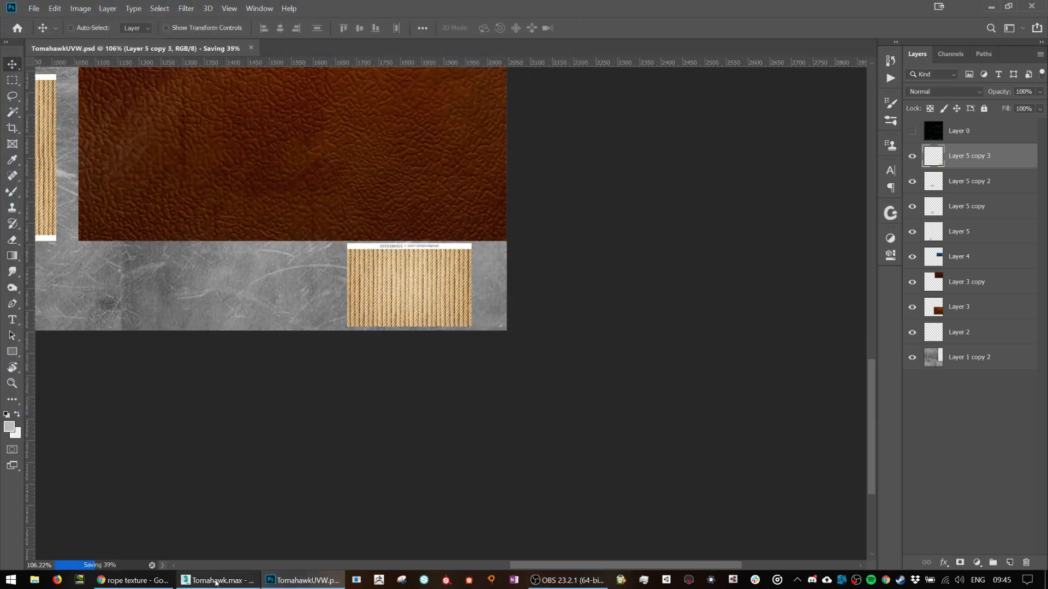
Switch to 3ds Max, deselect the model, and inspect the updated rope texture and the leather handle.
key(alt+Tab)
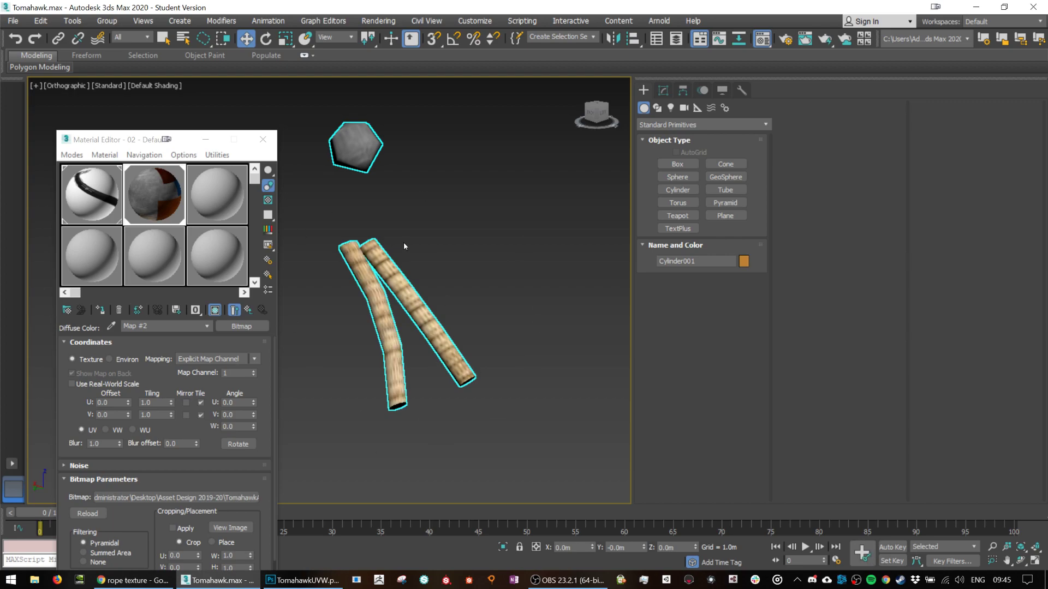
scroll(404, 243, down, 5)
drag(418, 258, 432, 295)
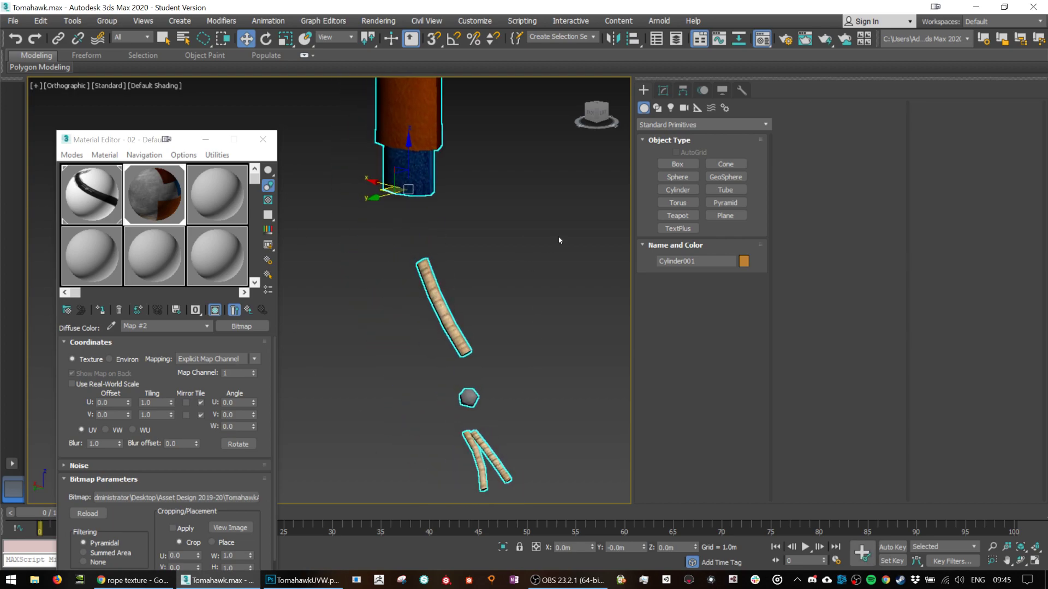
click(554, 267)
scroll(524, 253, down, 4)
scroll(525, 252, down, 6)
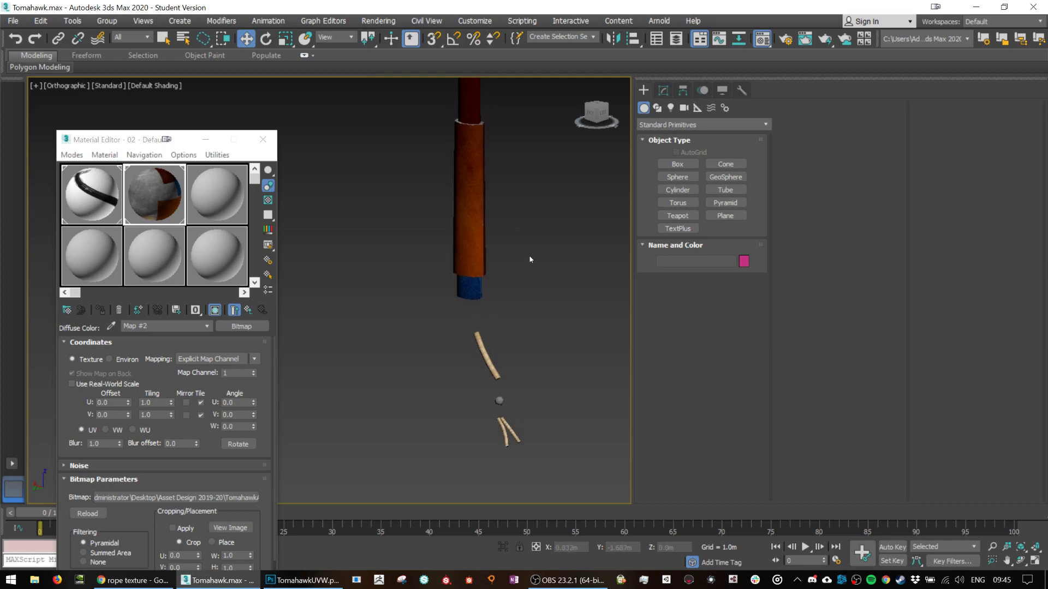
drag(533, 197, 511, 321)
scroll(512, 321, up, 5)
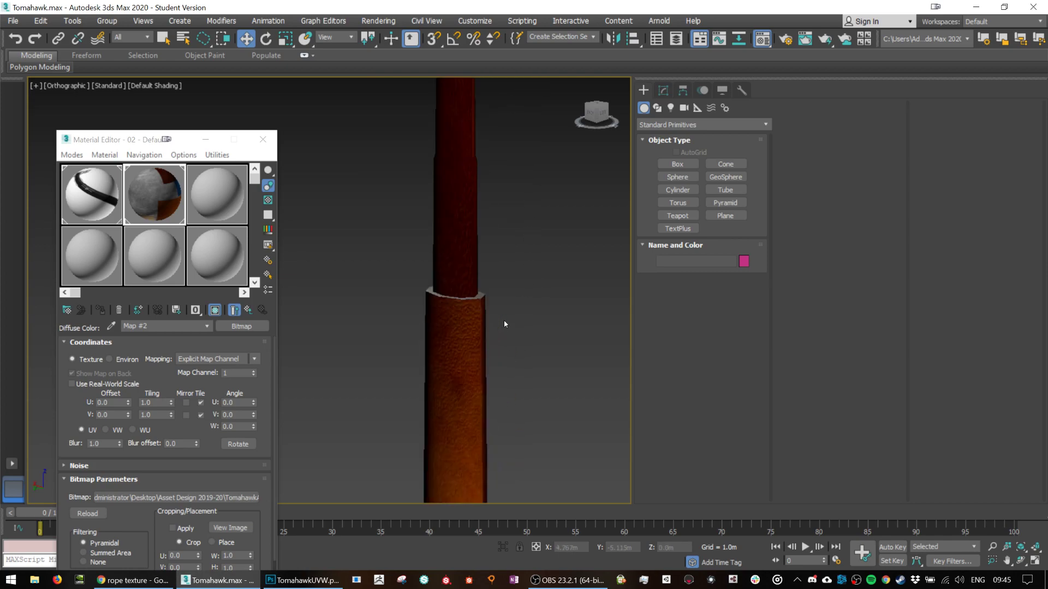
scroll(514, 321, down, 3)
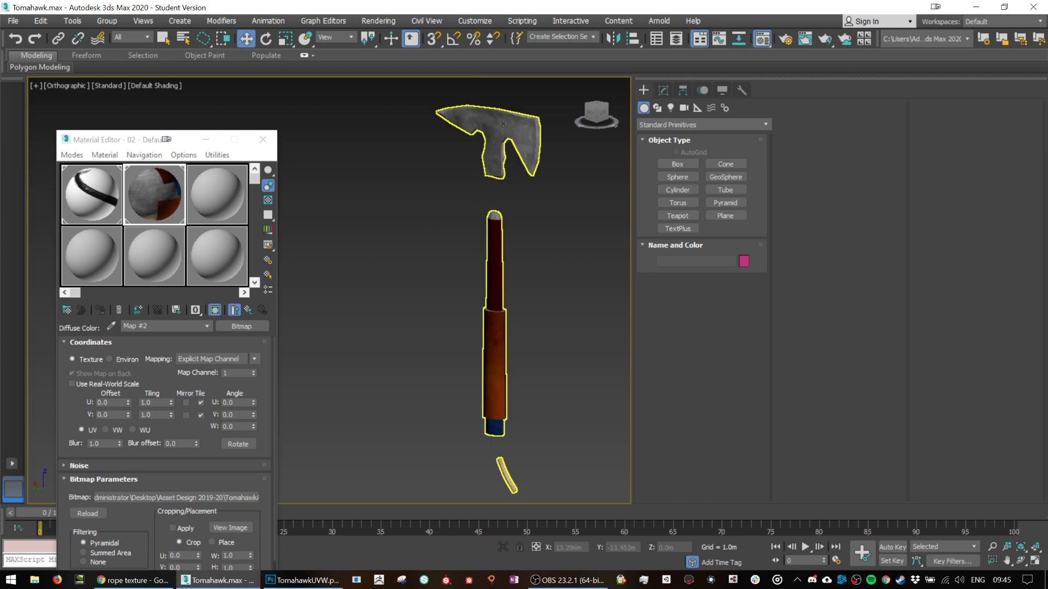
Select the tomahawk, inspect it from another side, and select Unwrap UVW in its modifier stack.
click(497, 267)
drag(505, 276, 526, 234)
drag(519, 148, 518, 206)
scroll(516, 174, up, 4)
scroll(519, 188, down, 4)
drag(520, 331, 549, 185)
drag(574, 274, 462, 278)
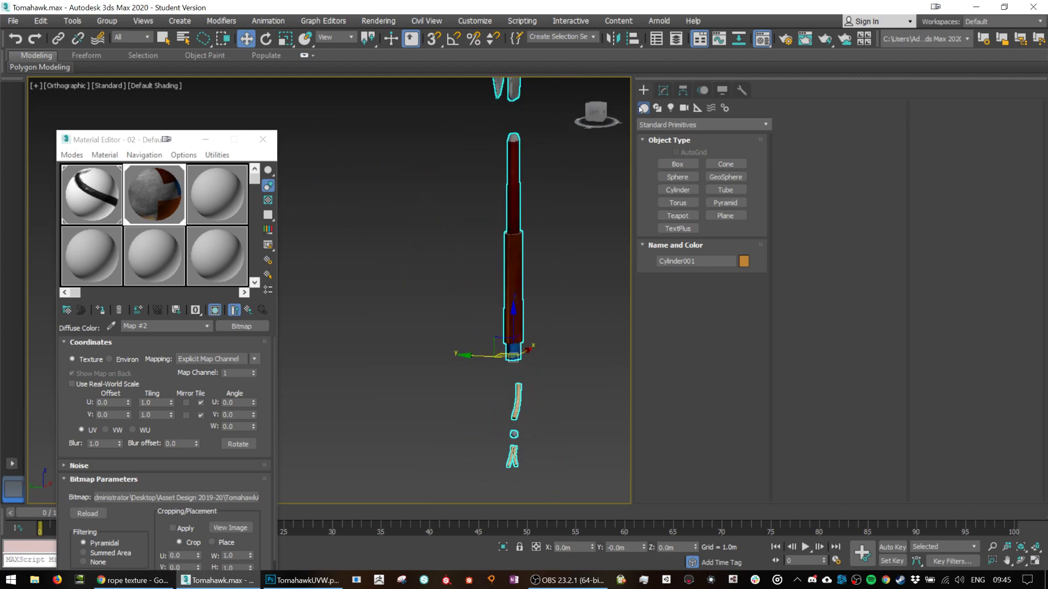
click(663, 90)
click(690, 143)
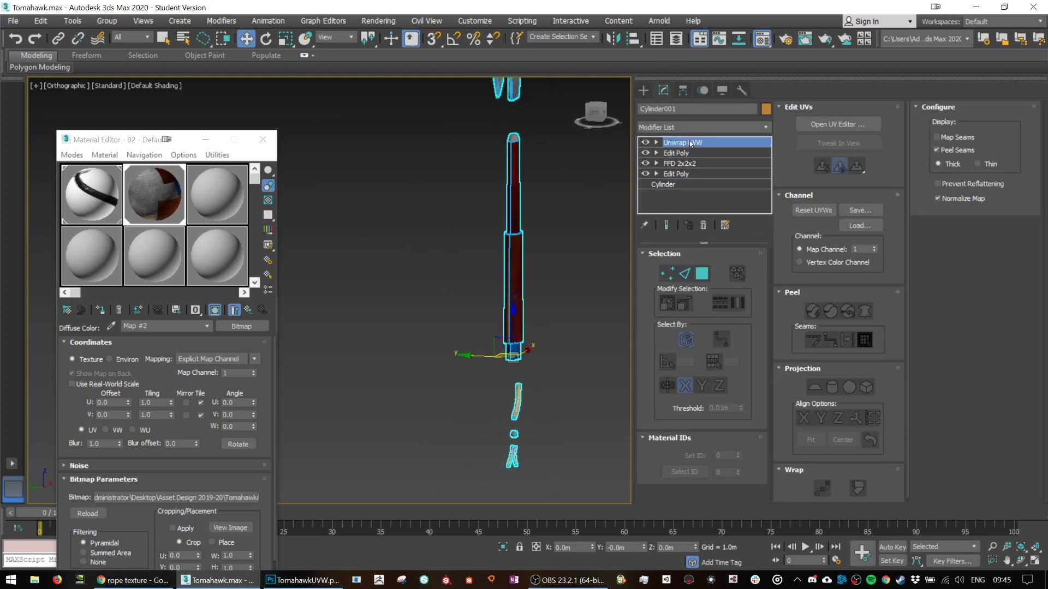
Try converting the tomahawk to an Editable Poly, and undo the conversion to restore its modifier stack.
right_click(517, 223)
mouse_move(578, 348)
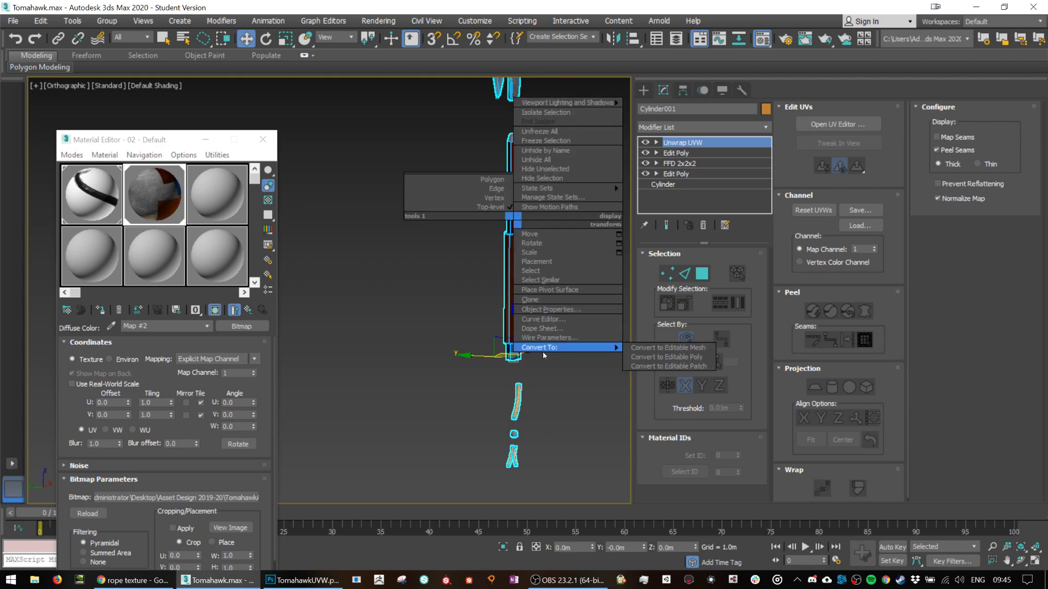
click(665, 357)
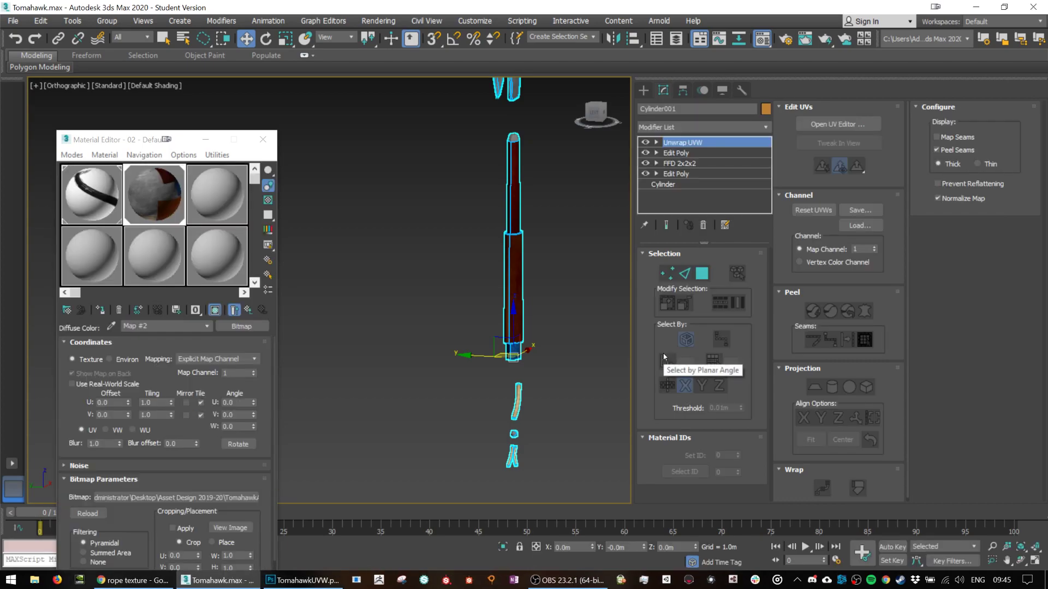
right_click(512, 309)
mouse_move(590, 436)
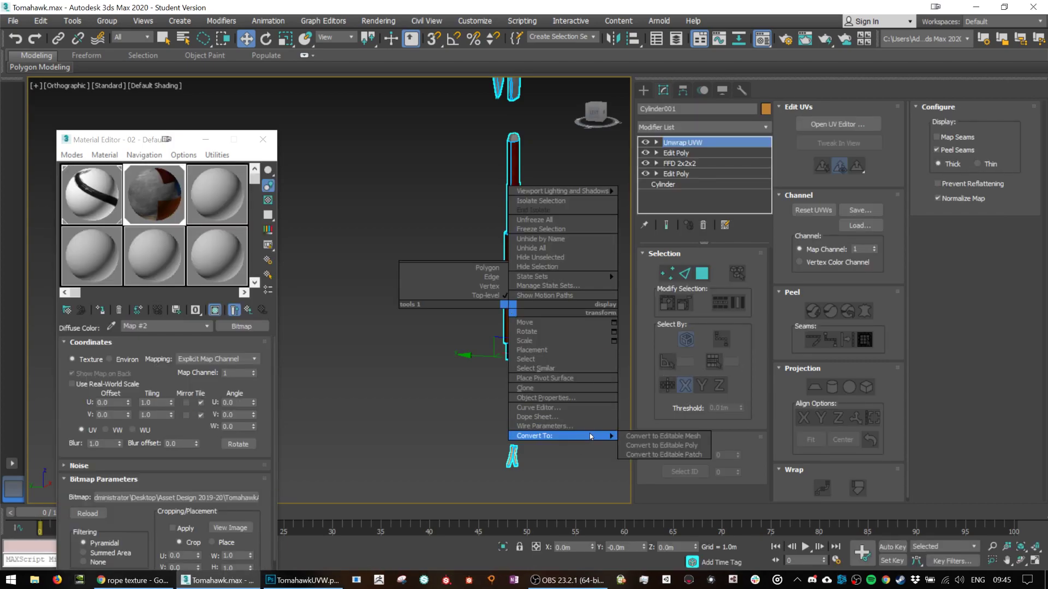
click(665, 445)
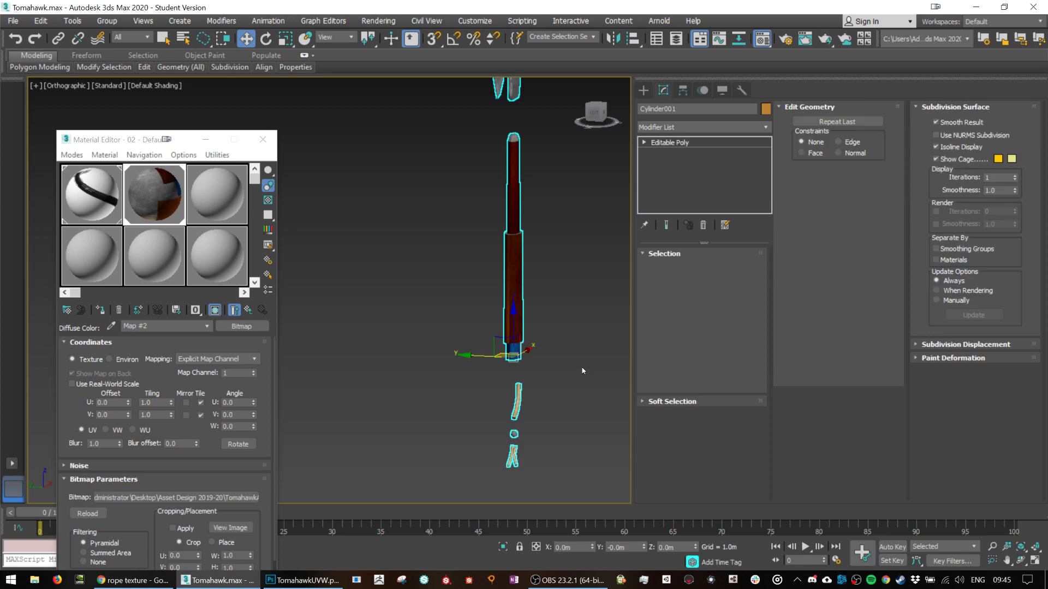
click(582, 321)
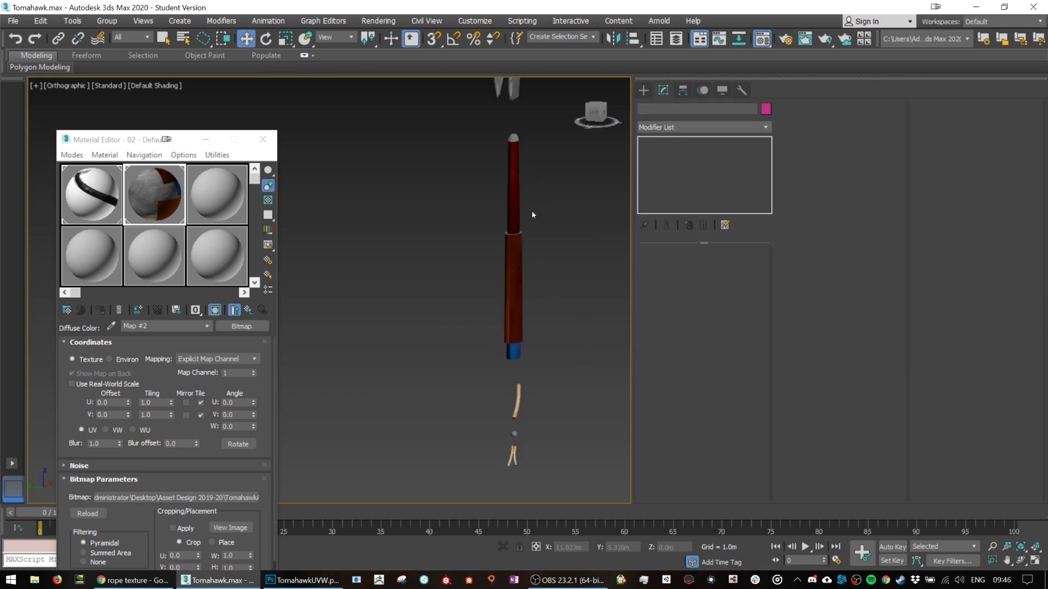
click(516, 215)
key(ctrl+z)
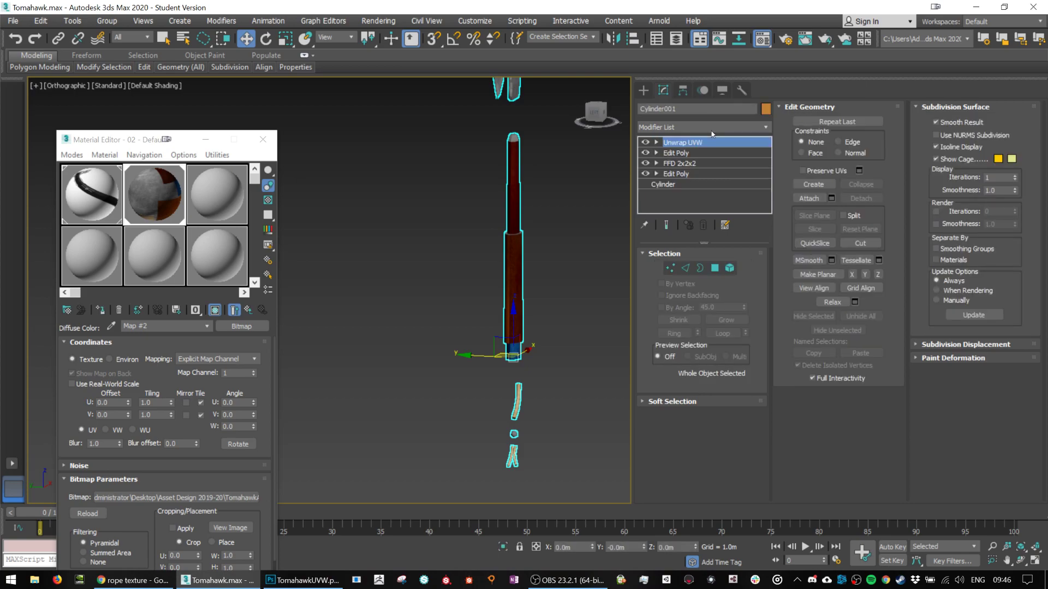
Add an Edit Poly modifier above Unwrap UVW on the tomahawk.
click(712, 131)
text(e)
click(686, 172)
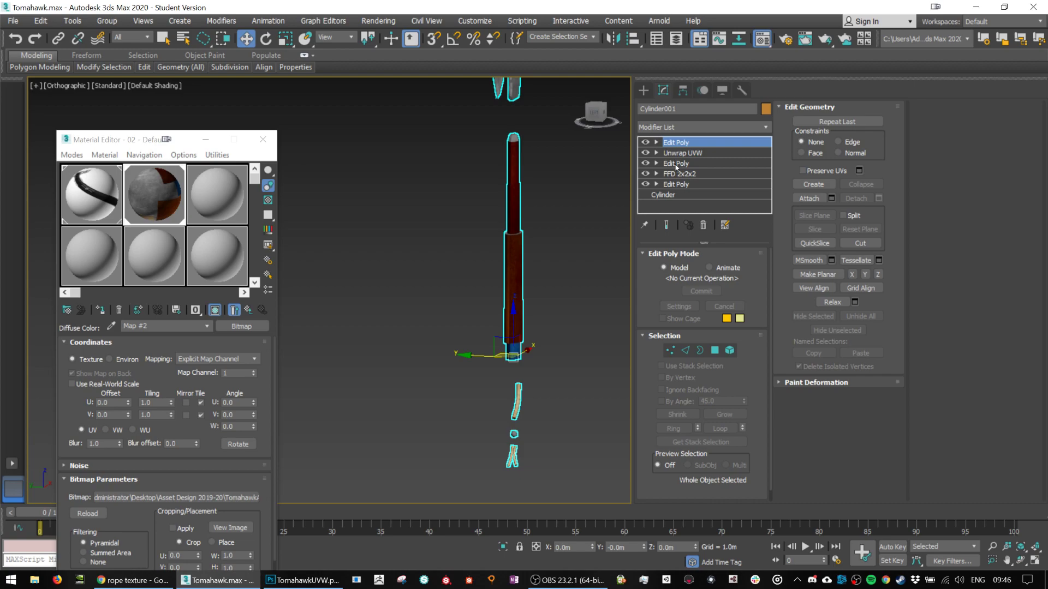
Compare the tomahawk's texture mapping at the Edit Poly levels below and above Unwrap UVW.
click(676, 164)
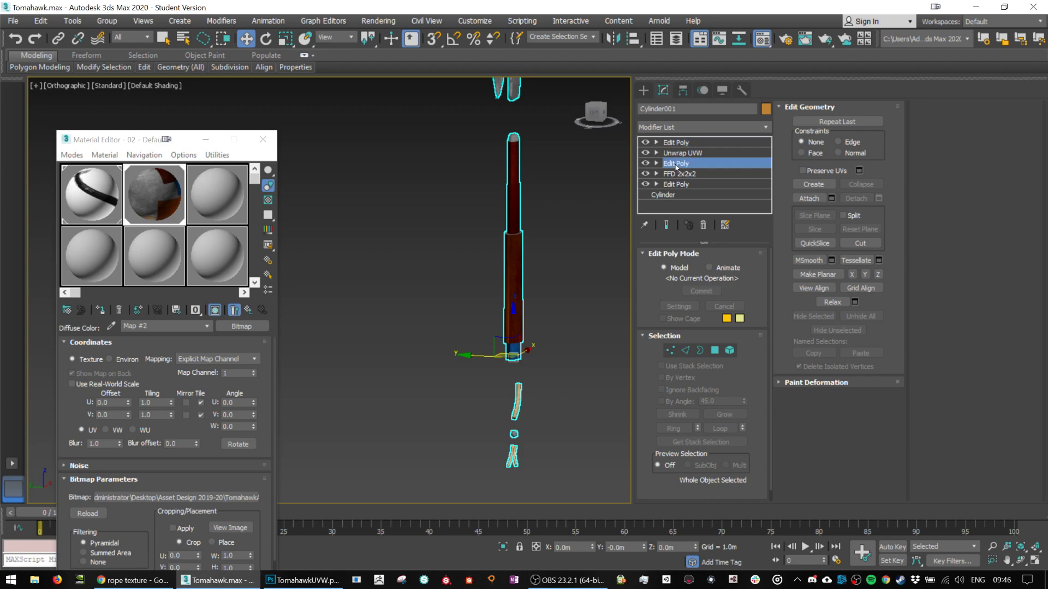
drag(566, 203, 510, 287)
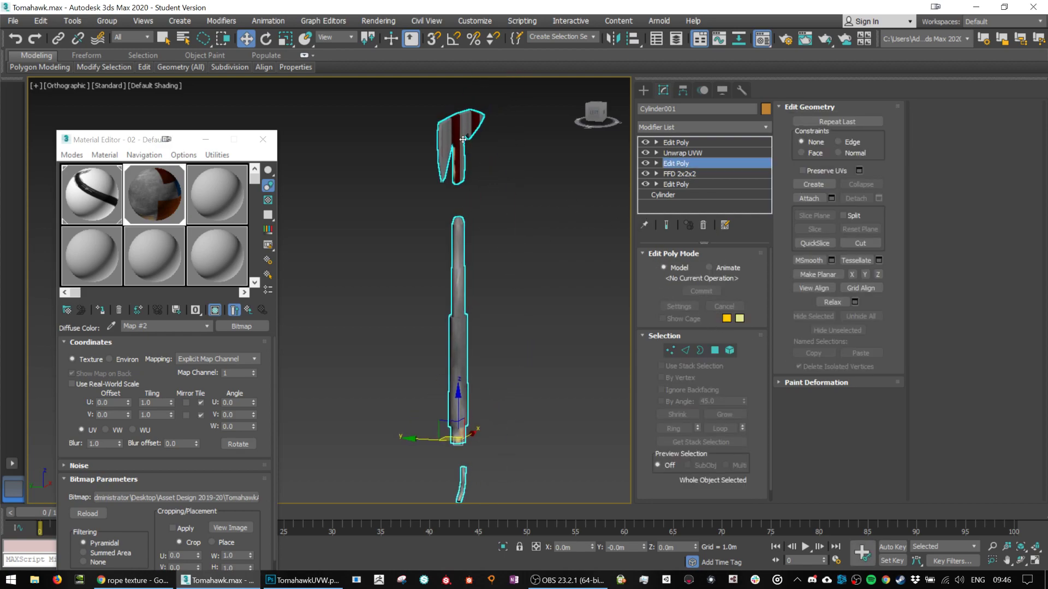
click(676, 142)
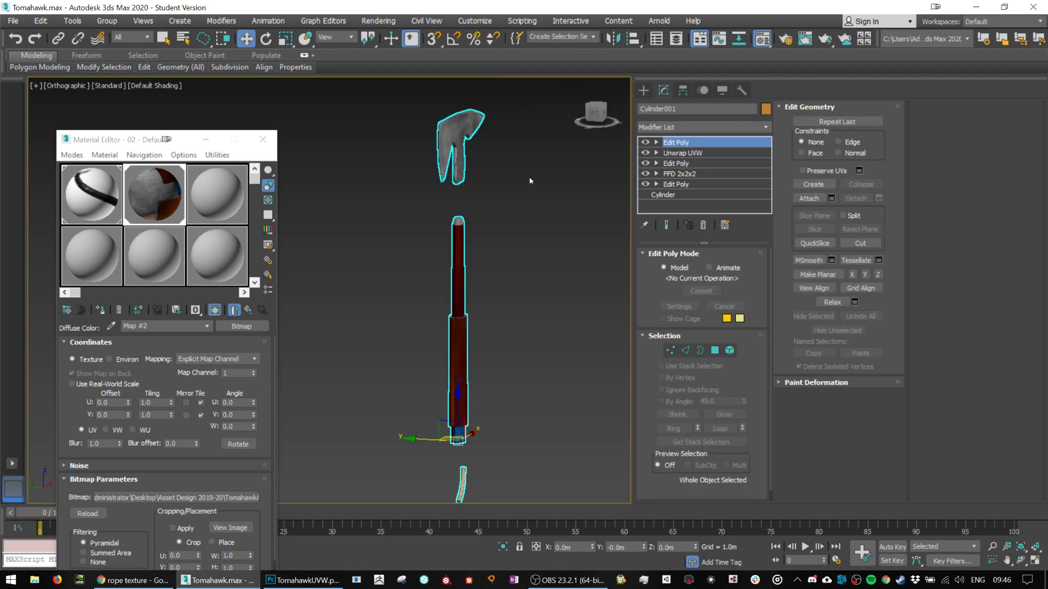
click(676, 163)
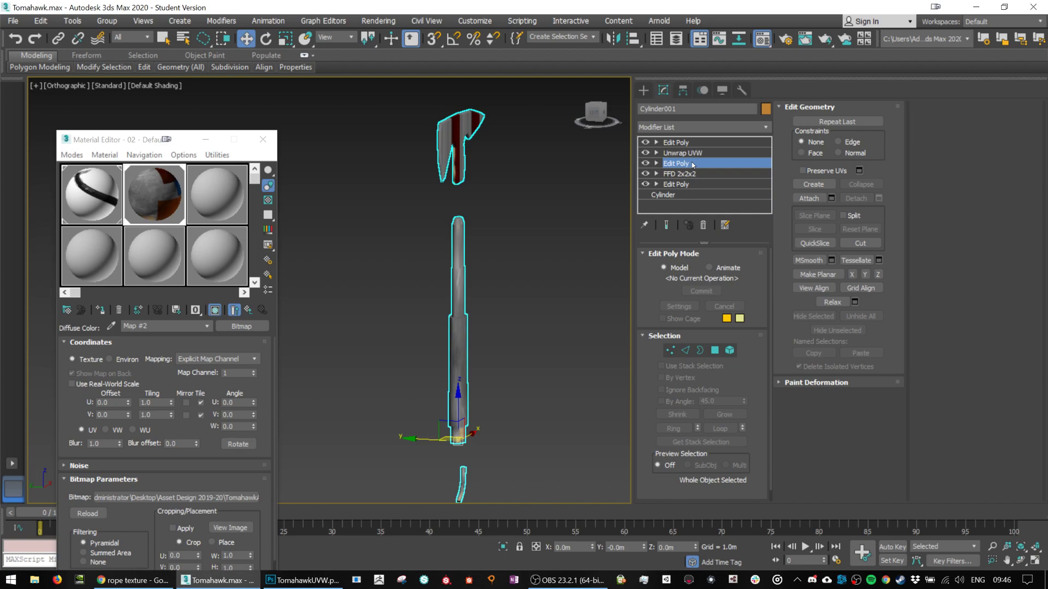
Return to the top Edit Poly level, and lower the axe head element onto the top of the handle.
click(679, 143)
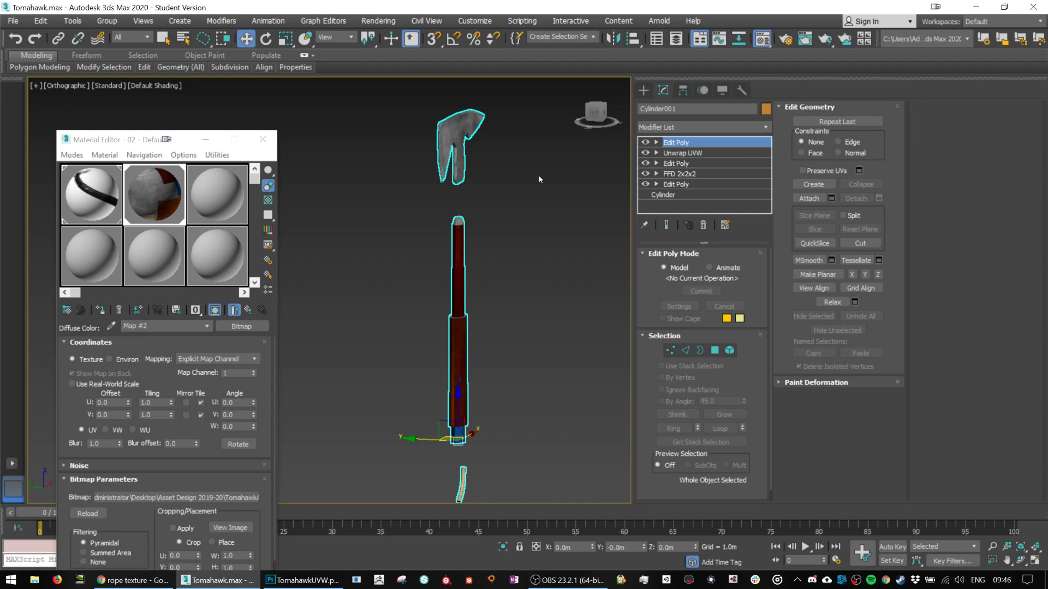
drag(538, 246, 478, 246)
click(729, 351)
click(447, 95)
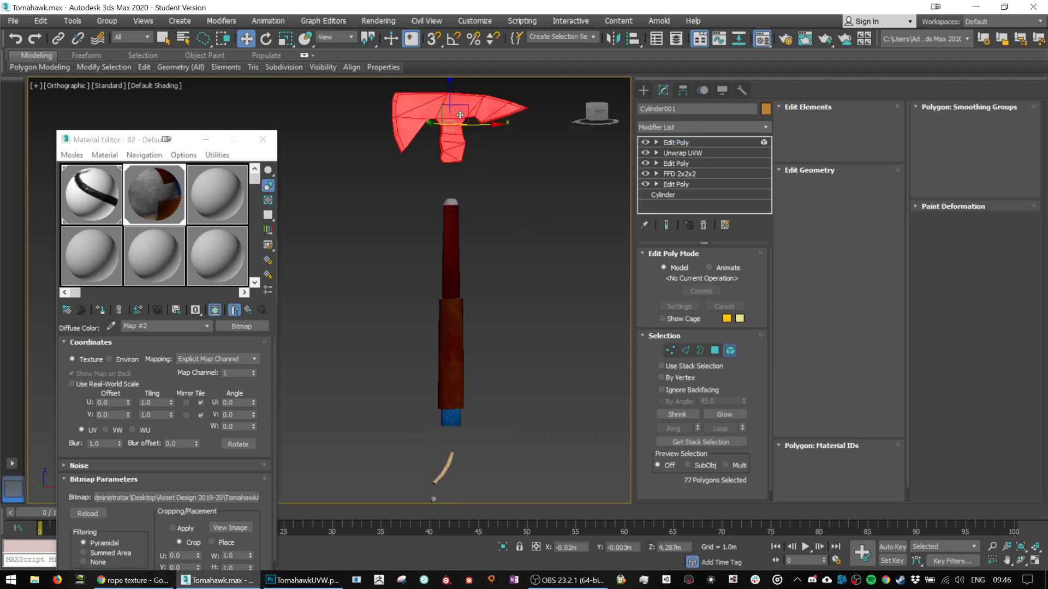
drag(448, 93, 448, 164)
drag(487, 277, 501, 187)
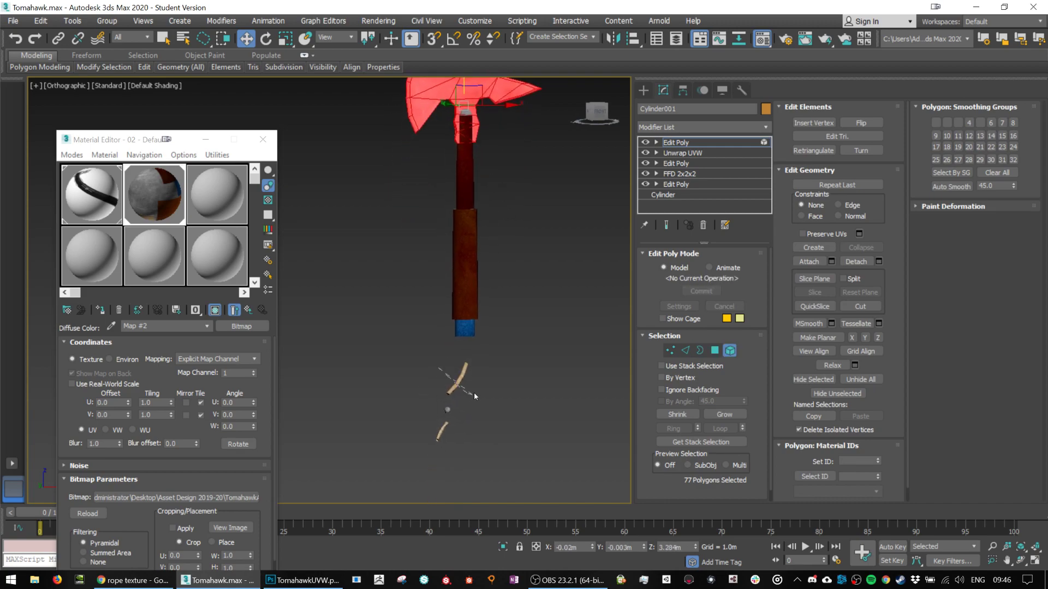
Raise the upper cord element to meet the blue end of the handle.
click(459, 376)
drag(459, 332, 460, 301)
drag(471, 349, 527, 355)
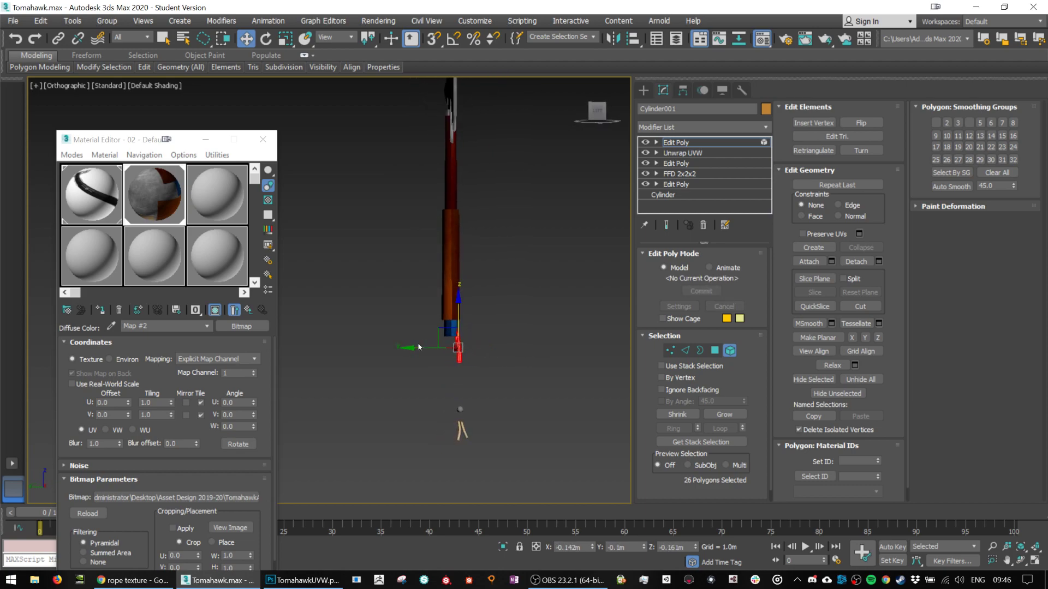
Switch to a rectangular selection region, and shift all cord pieces along the Y axis to centre them under the handle.
drag(460, 357, 464, 441)
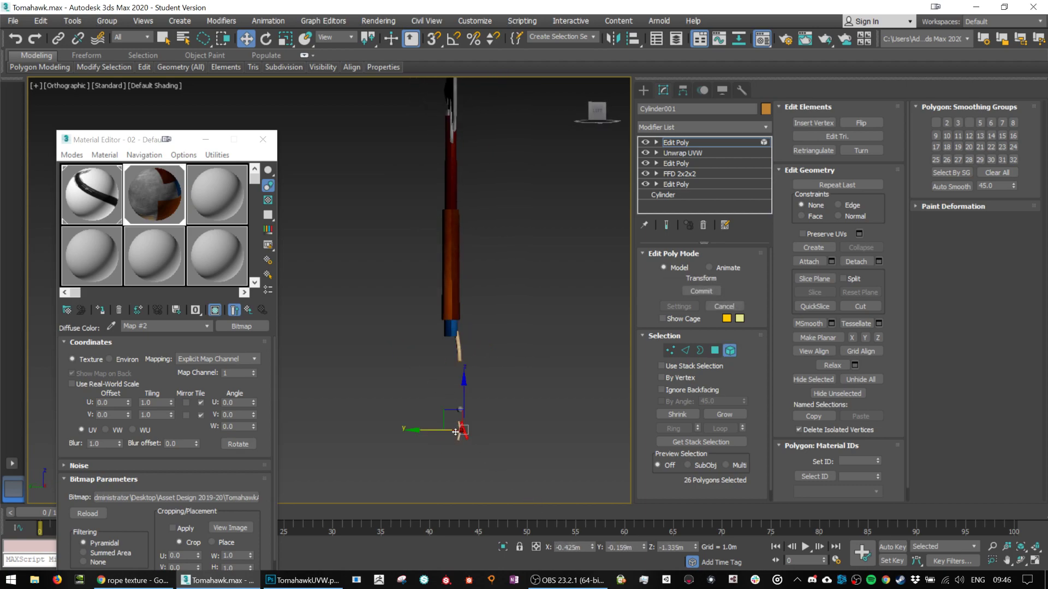
drag(409, 465, 473, 461)
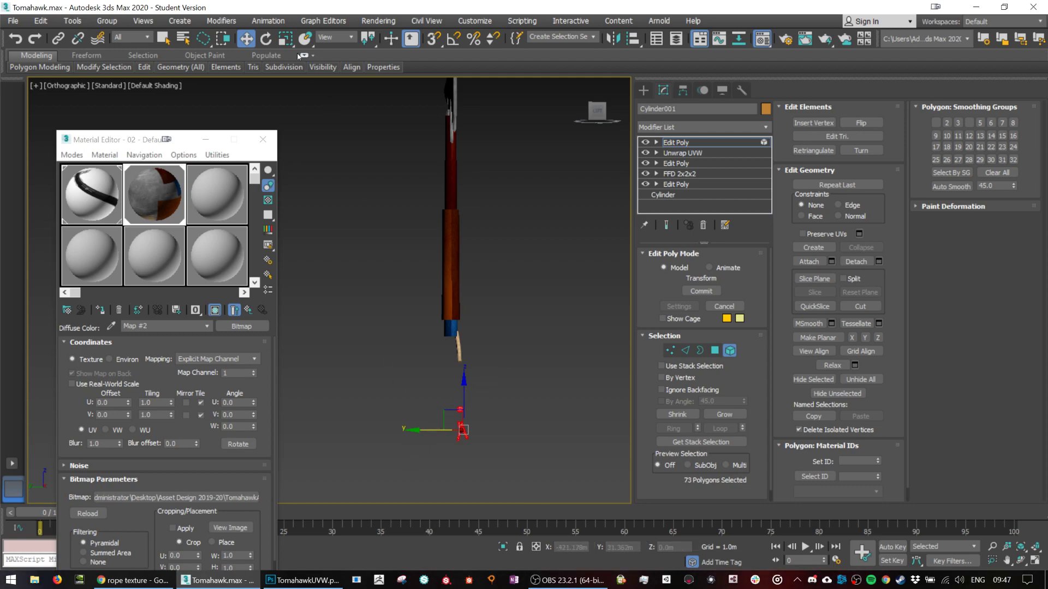
drag(461, 411, 510, 352)
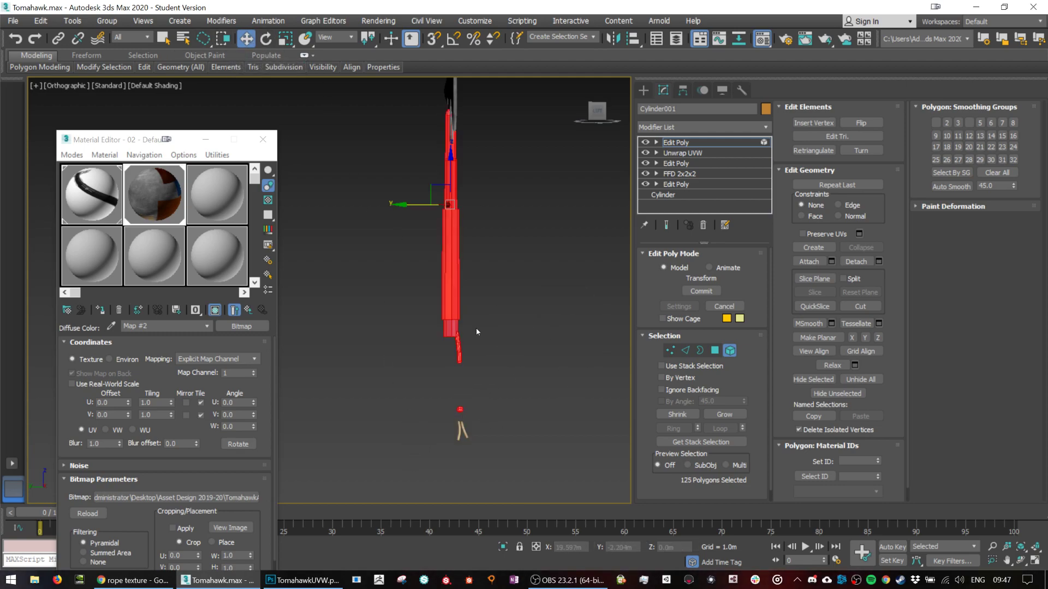
drag(202, 43, 203, 56)
drag(527, 452, 527, 452)
drag(411, 349, 406, 349)
Raise the knot to the lower end of the cord, and move the two loose strands up to the knot.
drag(480, 391, 430, 448)
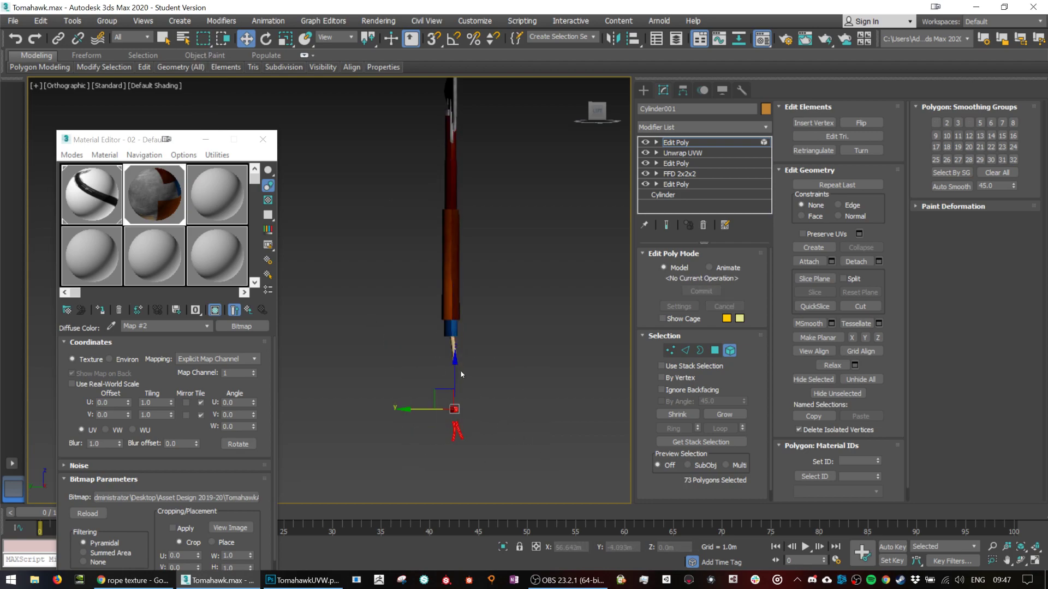
scroll(461, 363, up, 4)
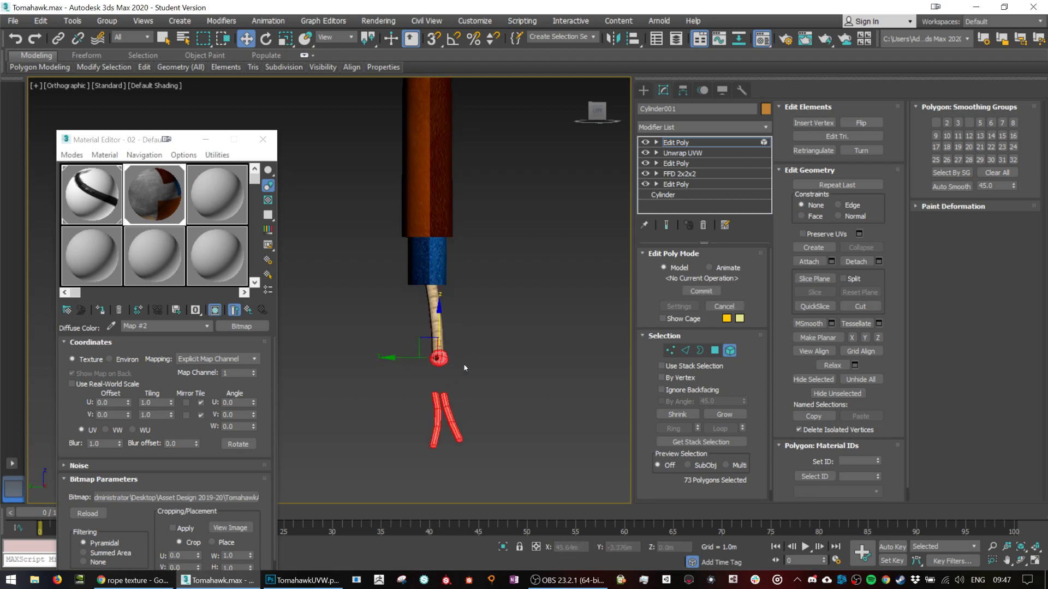
drag(474, 388, 500, 478)
drag(442, 373, 442, 340)
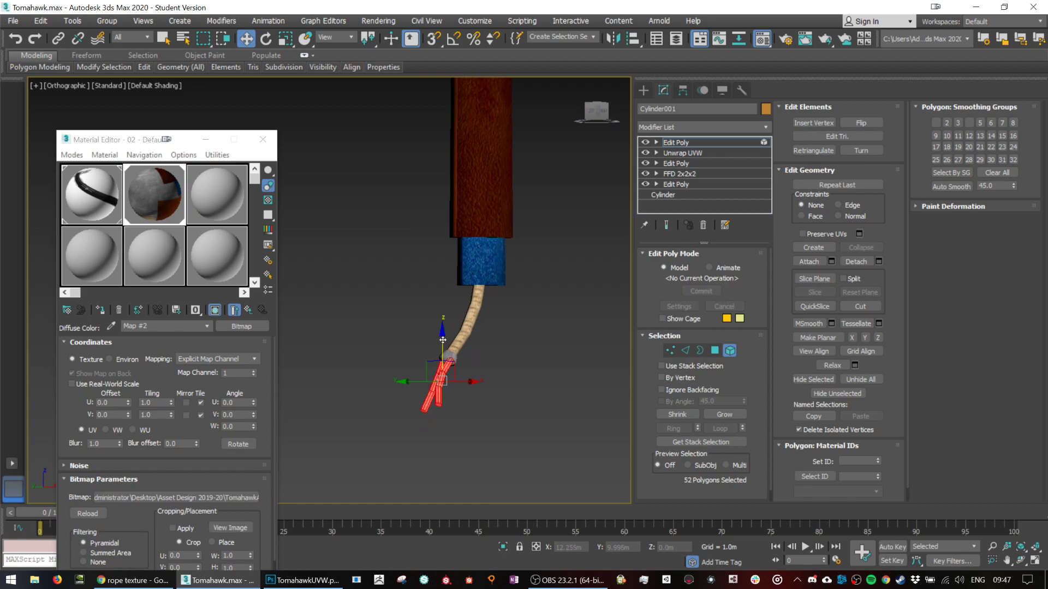
click(516, 363)
scroll(542, 360, down, 5)
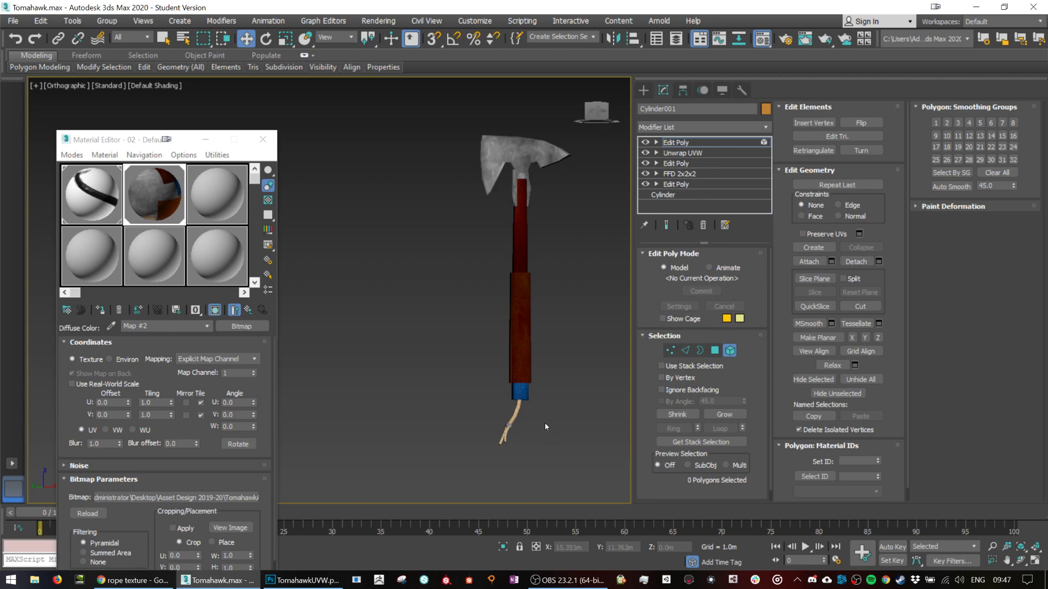
Clone the cord with its knot and strands to an element beside the upper handle, and activate the Rotate tool.
drag(426, 475, 517, 203)
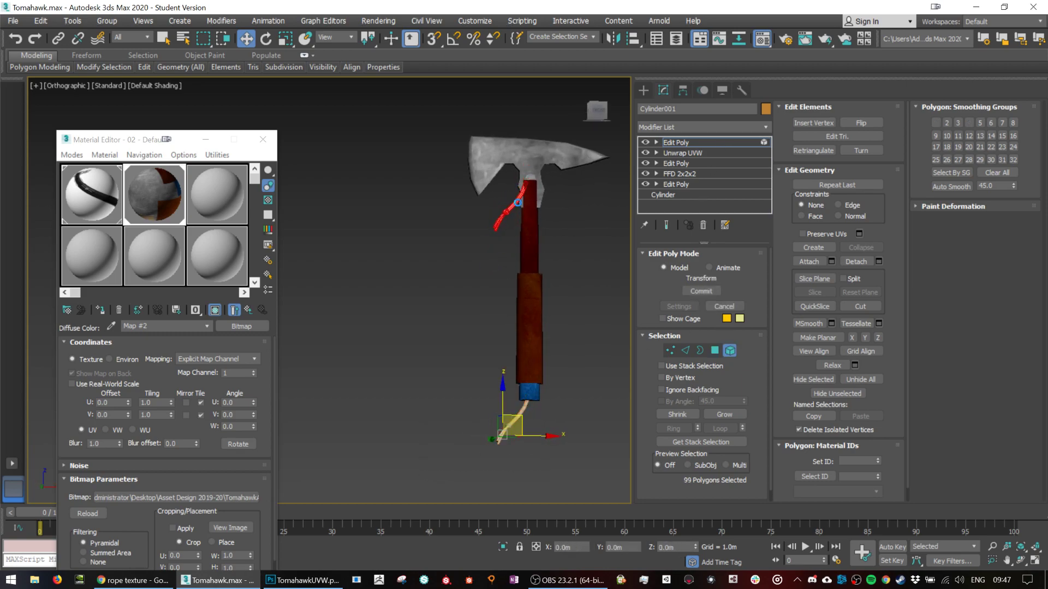
click(570, 303)
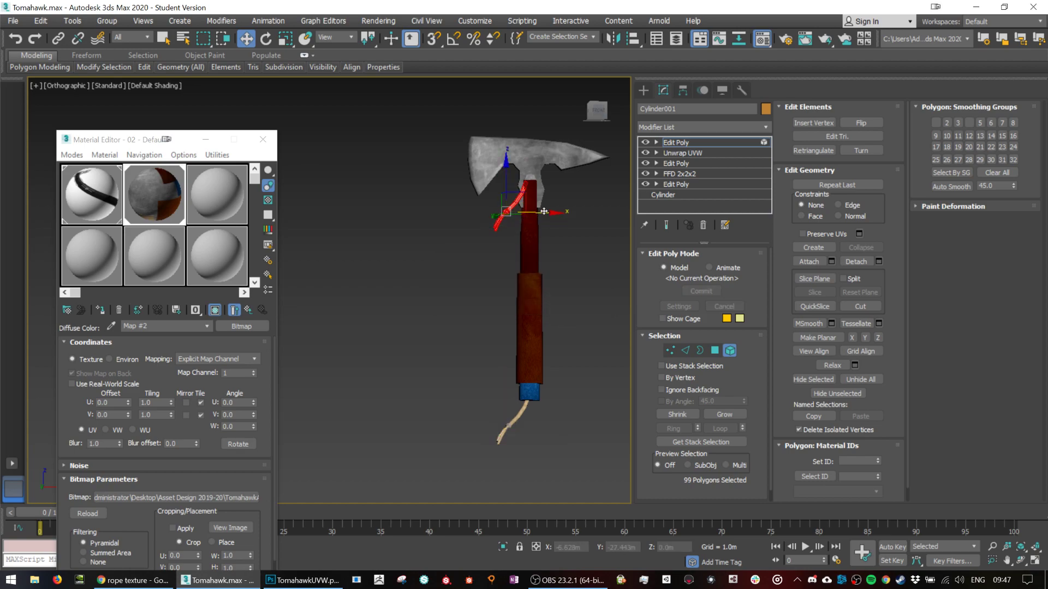
drag(546, 218, 555, 295)
key(e)
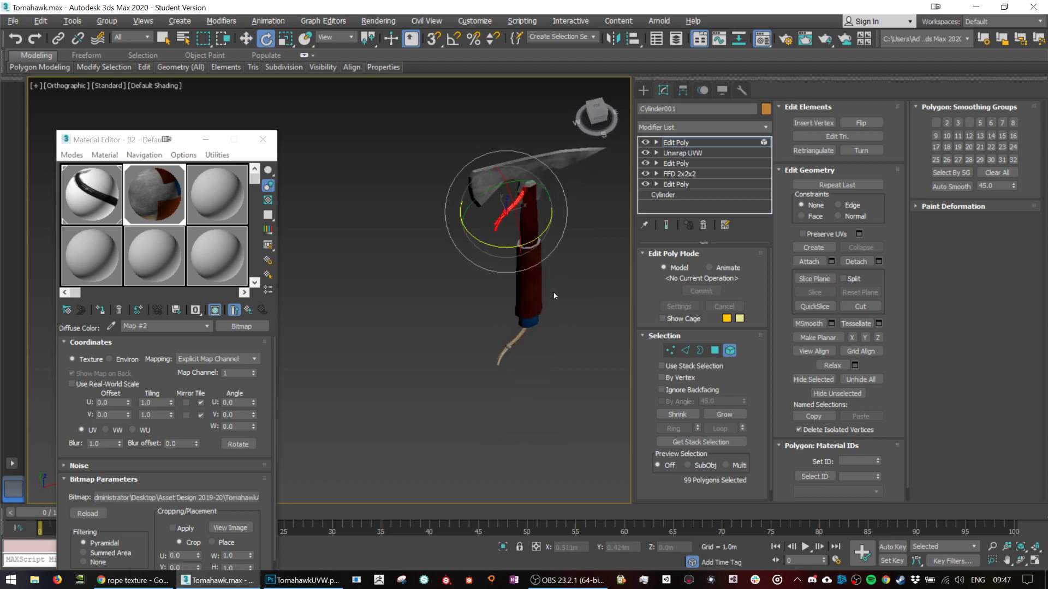
scroll(554, 296, up, 5)
drag(483, 271, 628, 264)
right_click(628, 264)
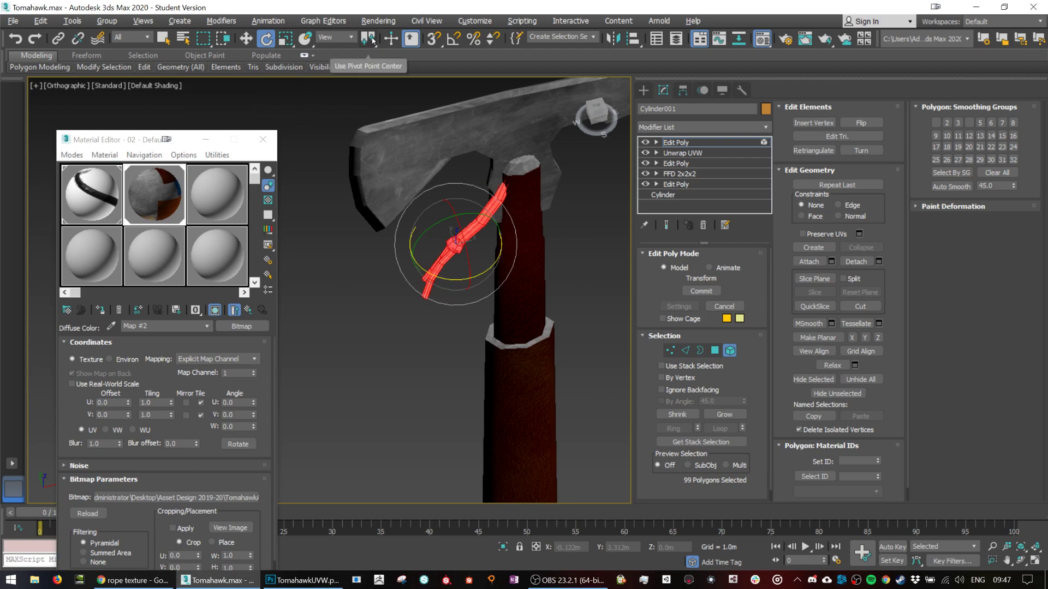
drag(479, 276, 307, 262)
right_click(307, 262)
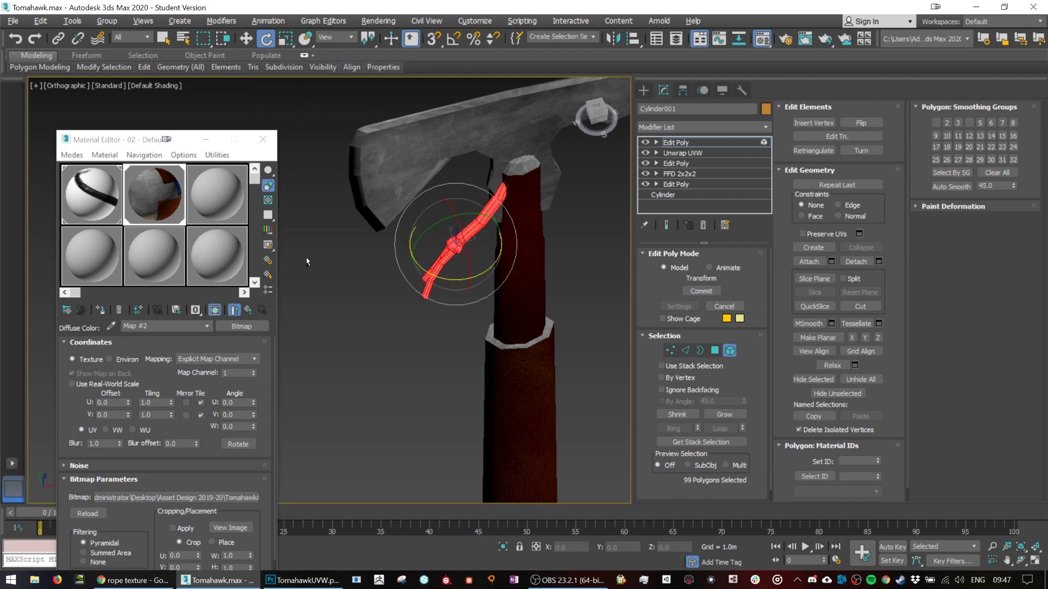
Set the transform centre to Use Selection Center, and rotate the cloned cord about its vertical axis.
click(368, 44)
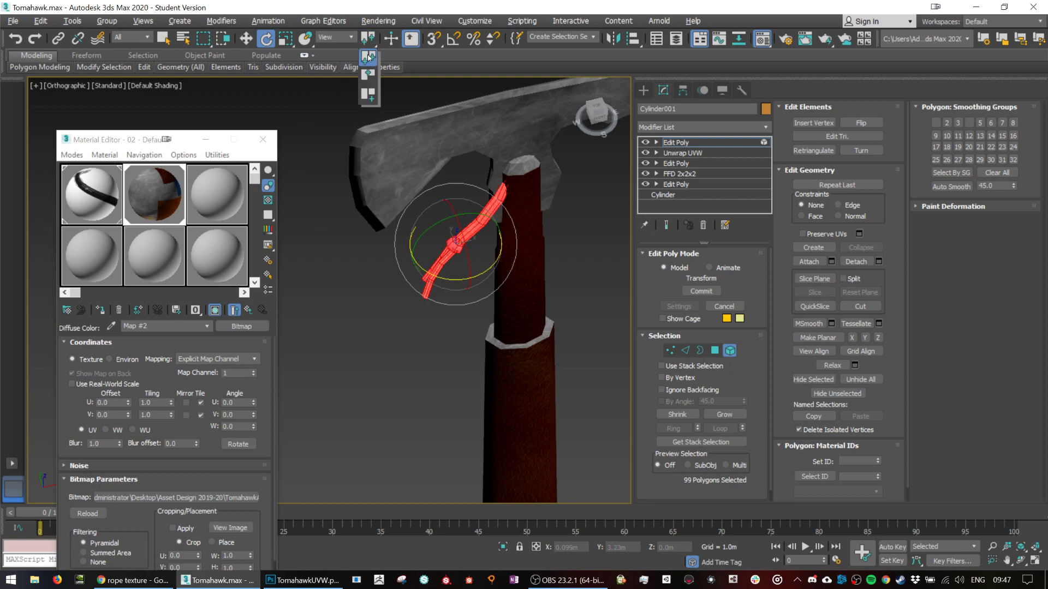
click(369, 74)
mouse_move(477, 279)
mouse_down()
mouse_move(561, 268)
mouse_move(474, 279)
mouse_up()
Clone the rotated cord copy to a second element below the axe head's spike.
key(w)
mouse_move(474, 228)
mouse_down()
mouse_move(529, 297)
mouse_move(532, 280)
mouse_move(522, 387)
mouse_up()
click(564, 303)
drag(566, 316, 571, 377)
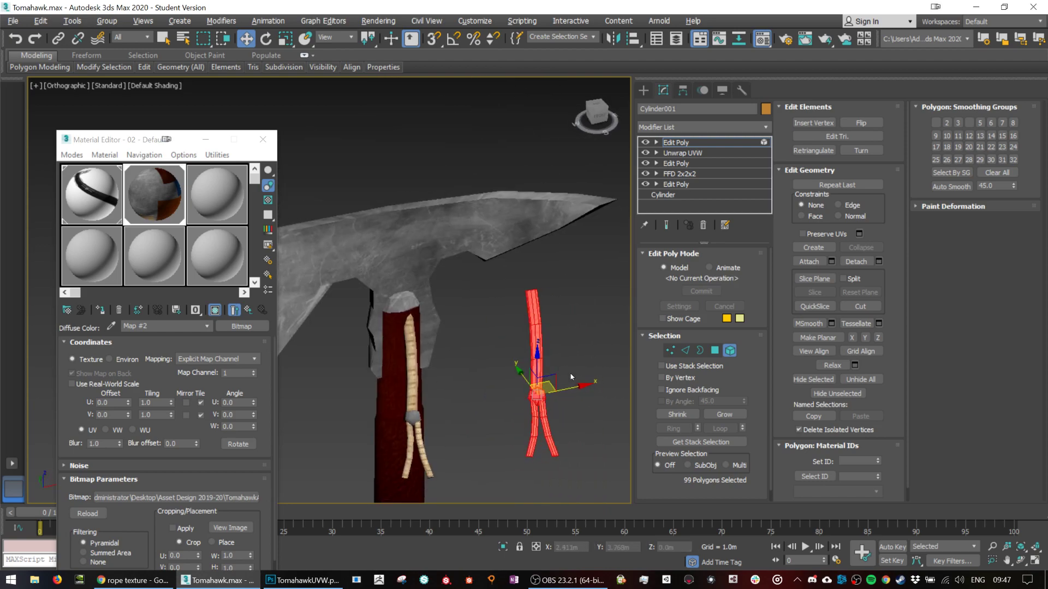
key(e)
drag(540, 420, 620, 395)
right_click(620, 395)
key(w)
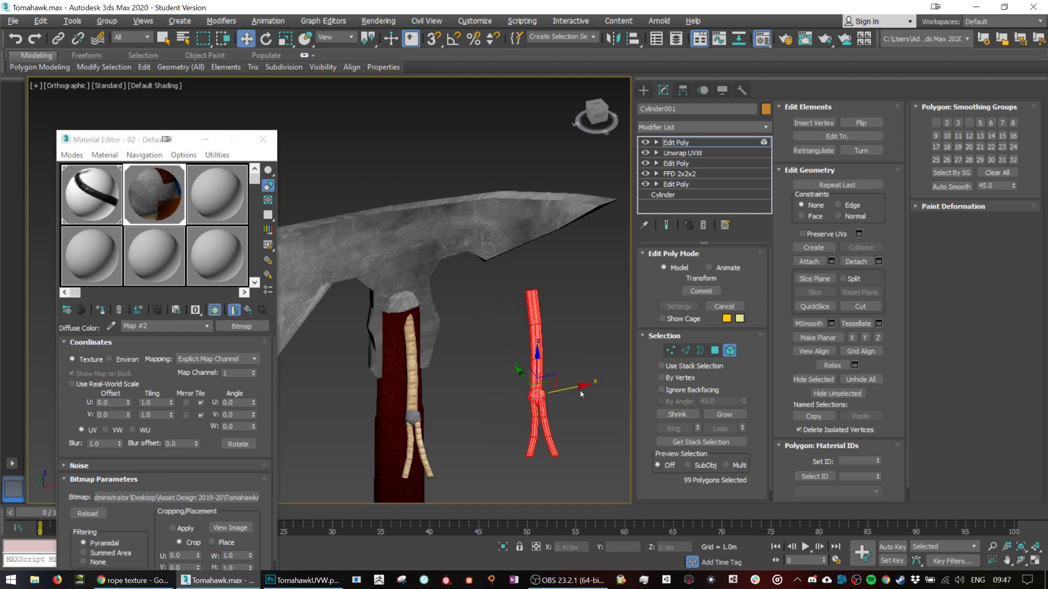
Rotate the second cord copy, and position it against the upper handle beside the first copy.
key(e)
drag(538, 419, 501, 432)
key(w)
drag(528, 395, 508, 446)
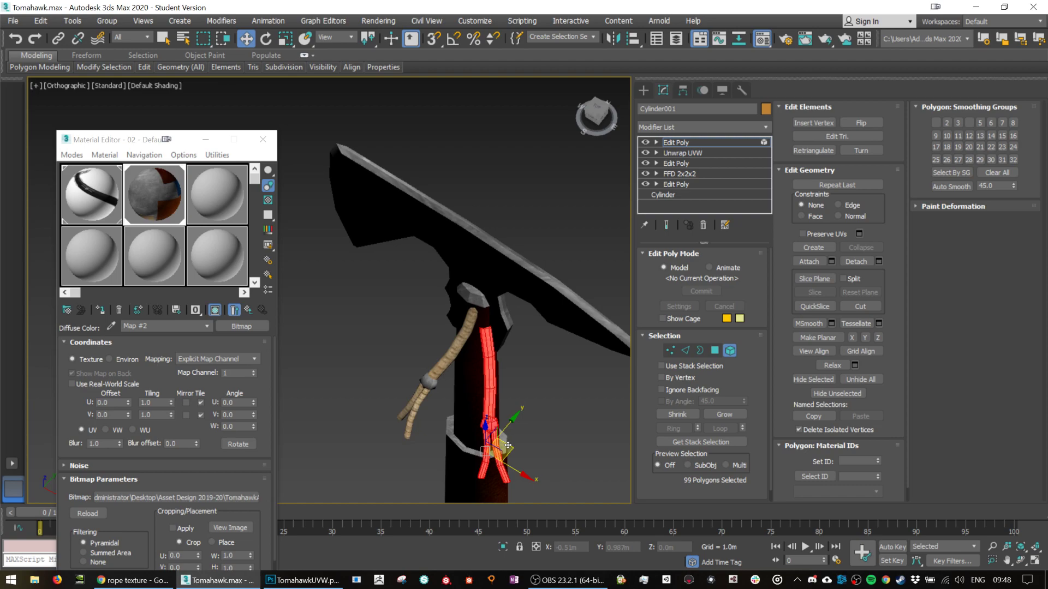
drag(508, 445, 508, 445)
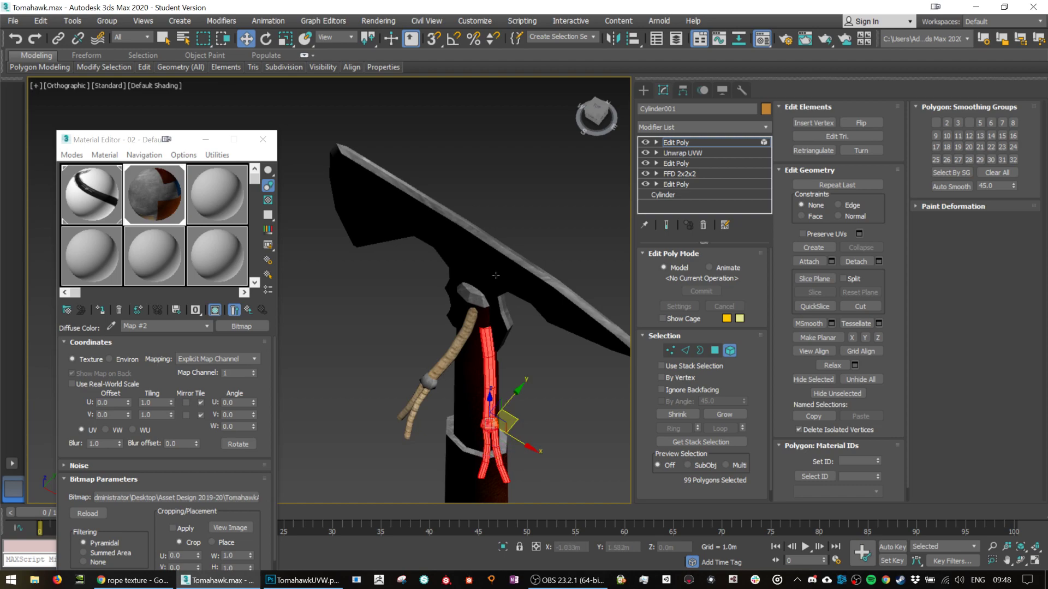
Clone the axe head to a new element lower down, level with the handle's grip.
click(506, 322)
drag(519, 401, 561, 267)
scroll(561, 267, down, 3)
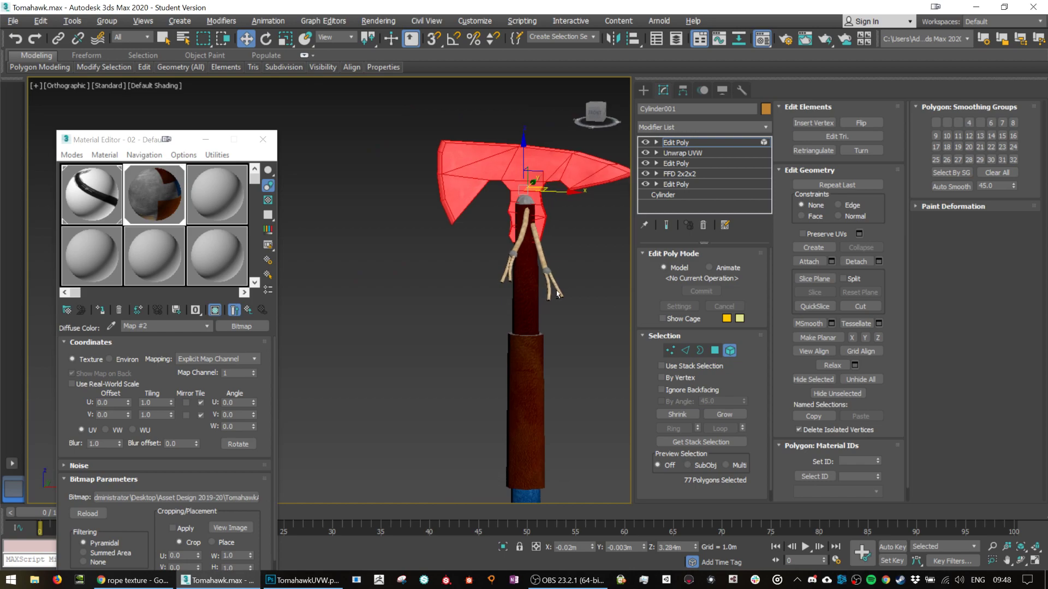
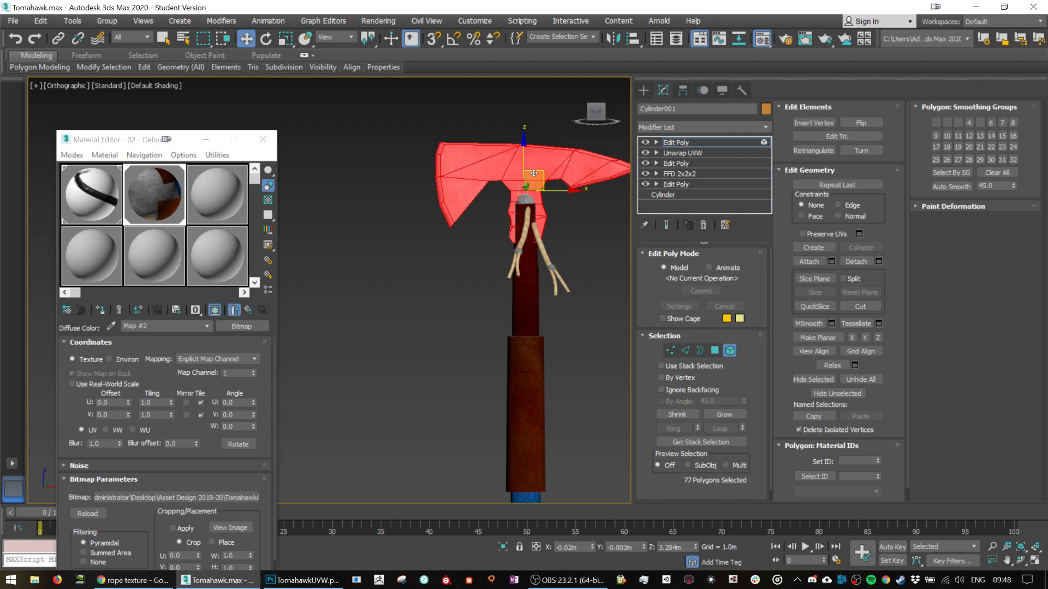
shift+drag(549, 178, 543, 387)
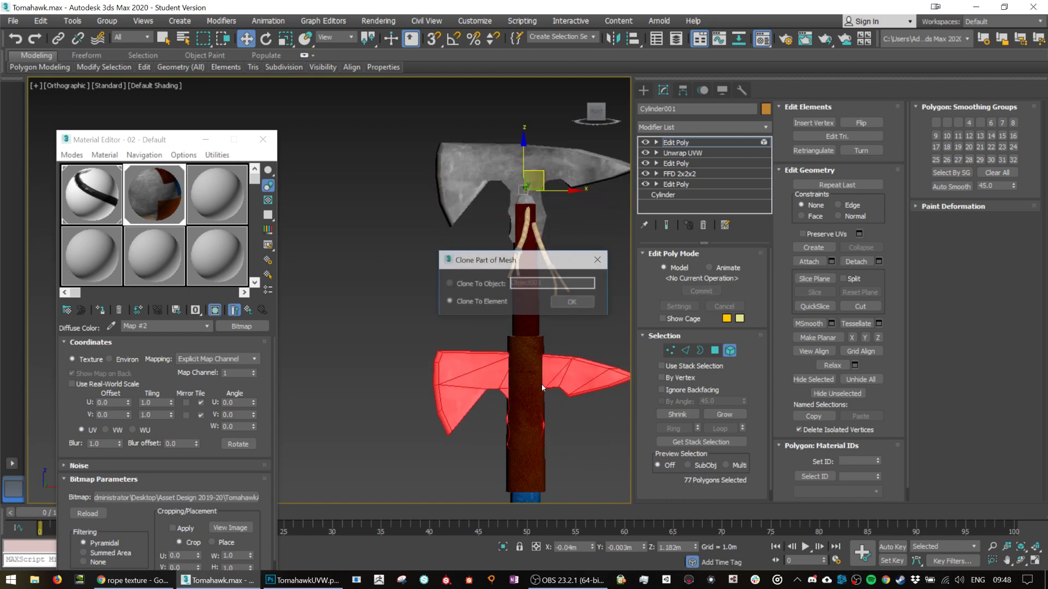
click(571, 302)
Rotate the lower axe head copy onto its side, and move it so its socket meets the grip.
key(e)
drag(536, 358, 428, 369)
key(w)
drag(546, 384, 496, 356)
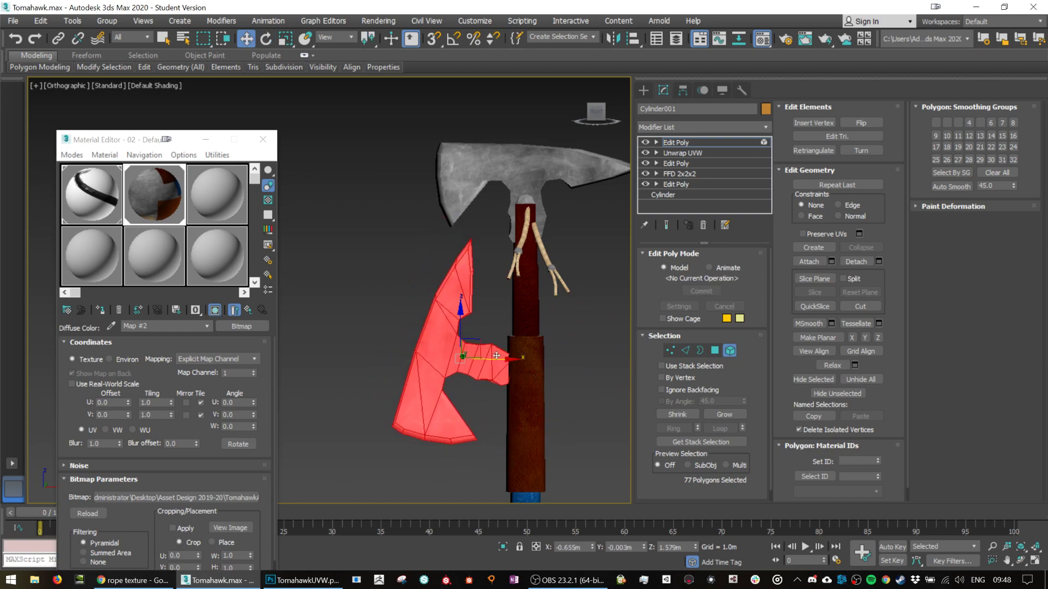
Clone the original axe head to an element beside it, and tilt the copy away from the handle.
click(489, 310)
click(529, 180)
mouse_move(528, 180)
mouse_down()
mouse_move(525, 195)
mouse_move(538, 190)
mouse_up()
click(573, 303)
key(e)
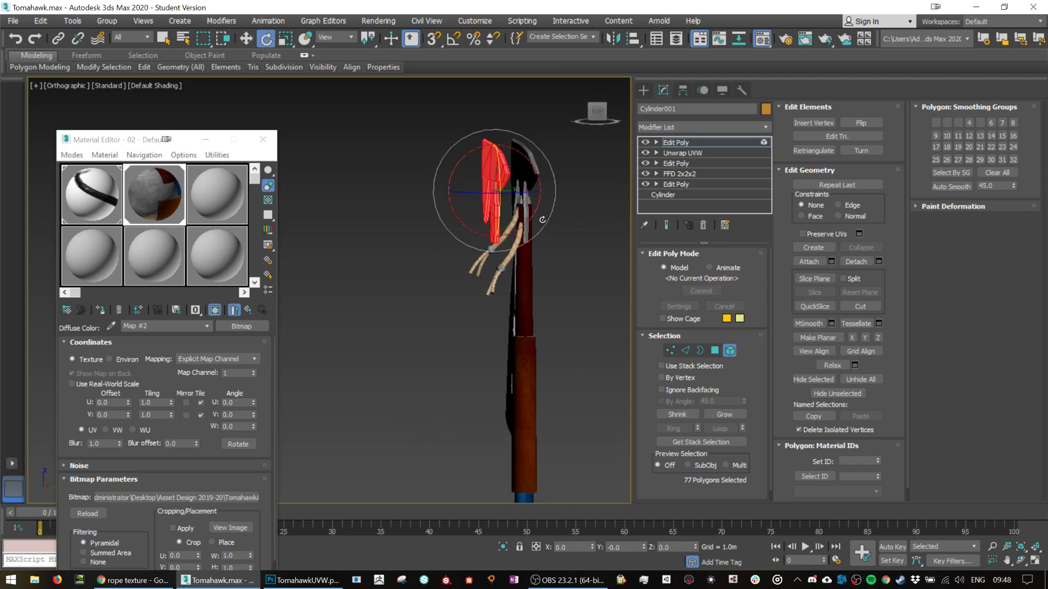
mouse_move(497, 143)
mouse_down()
mouse_move(522, 213)
mouse_move(516, 154)
mouse_up()
key(w)
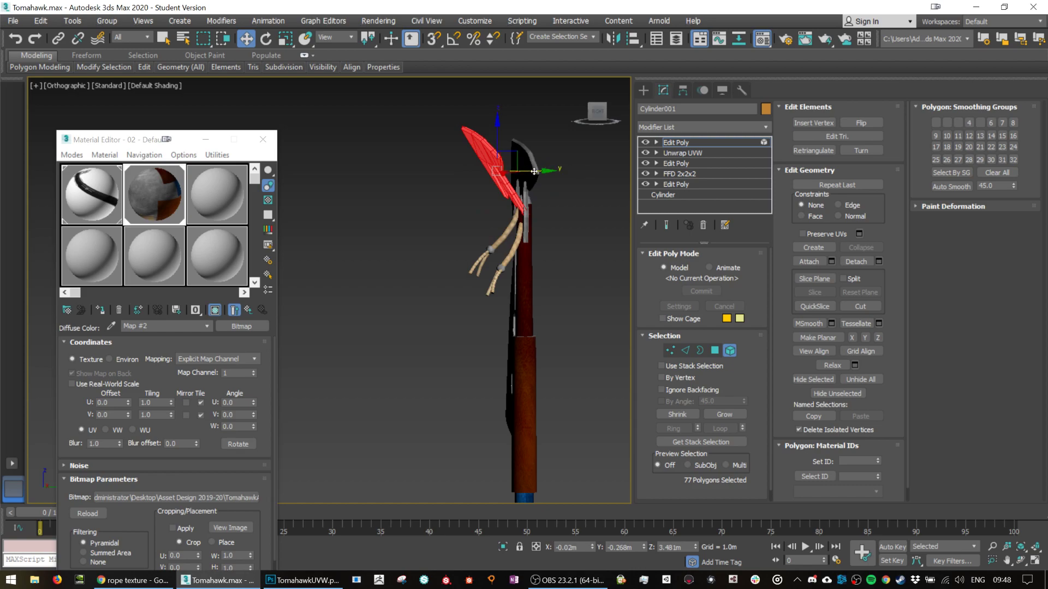
Clone the tilted axe head to an element on the handle's other side, and rotate the copy to lean the opposite way.
drag(512, 155, 559, 157)
click(567, 305)
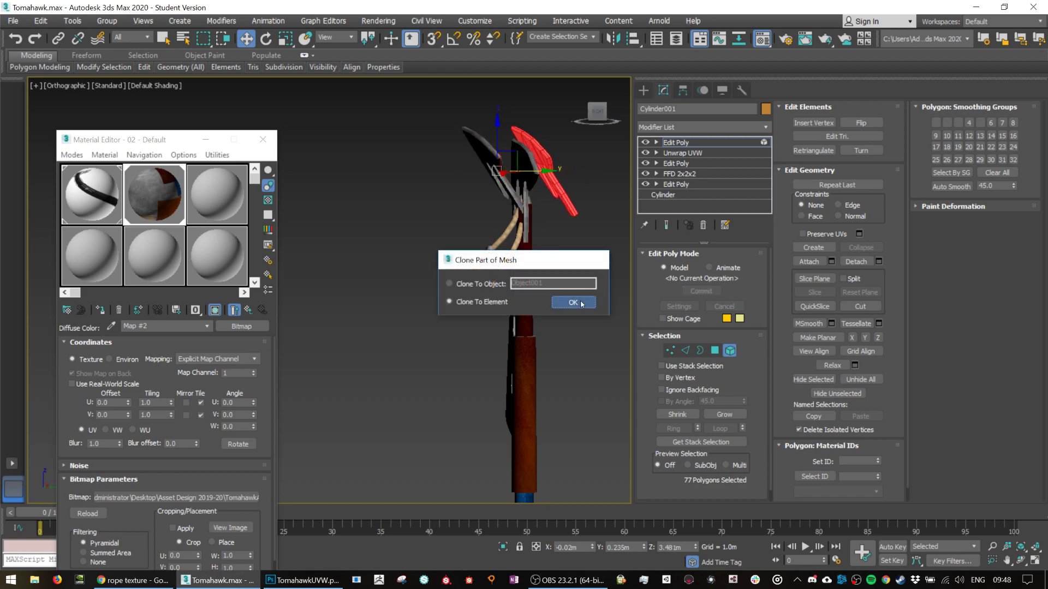
key(e)
mouse_move(566, 131)
mouse_down()
mouse_move(627, 148)
mouse_move(620, 163)
mouse_up()
key(w)
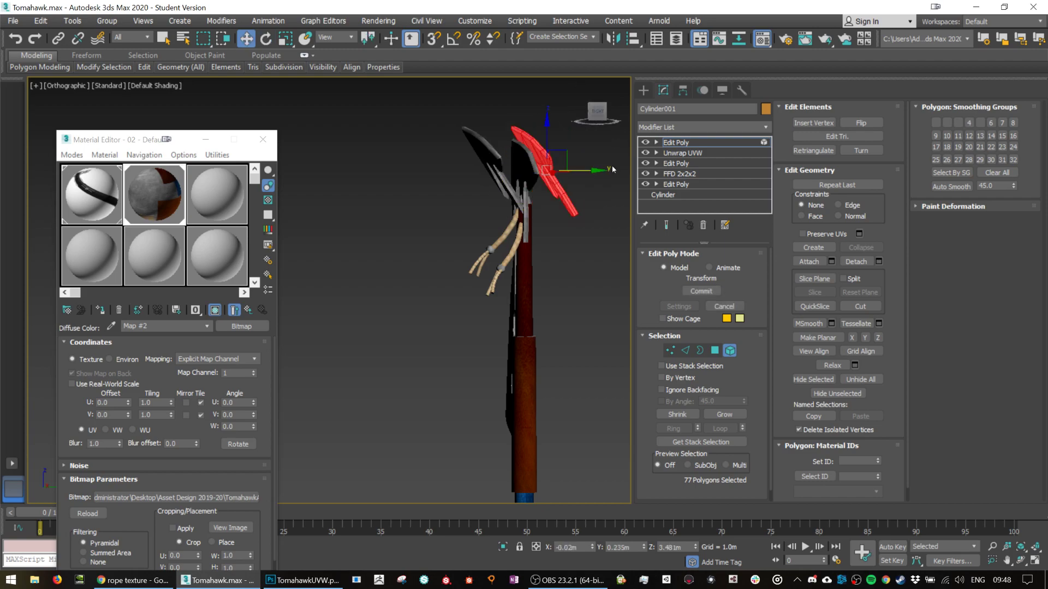
drag(566, 212, 543, 203)
key(e)
drag(582, 142, 648, 200)
key(w)
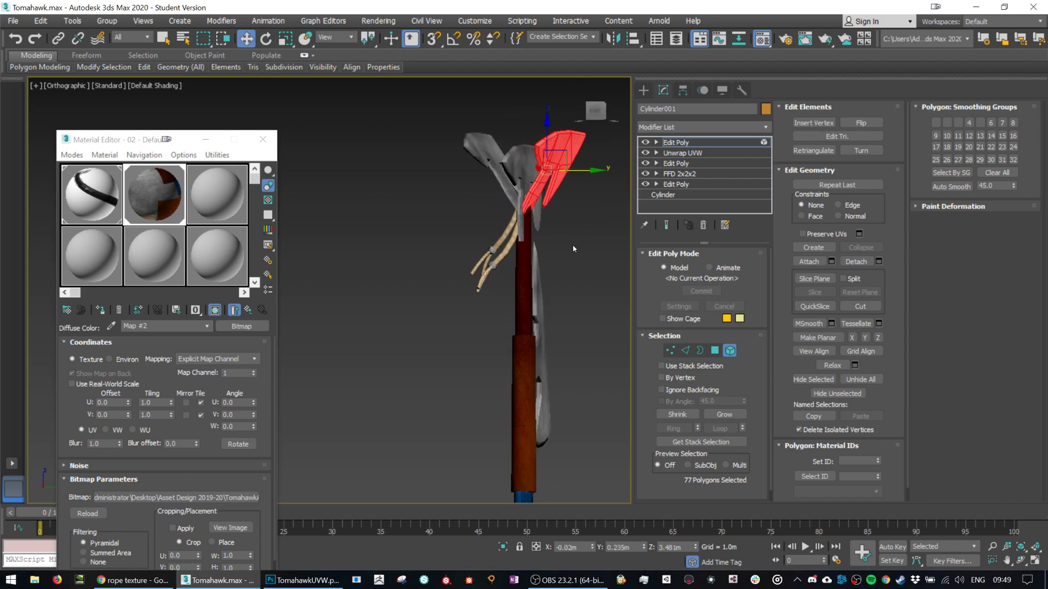
Leave element editing on the tomahawk, and close the Material Editor.
click(461, 293)
click(518, 373)
drag(402, 372, 538, 350)
click(561, 375)
scroll(530, 297, down, 5)
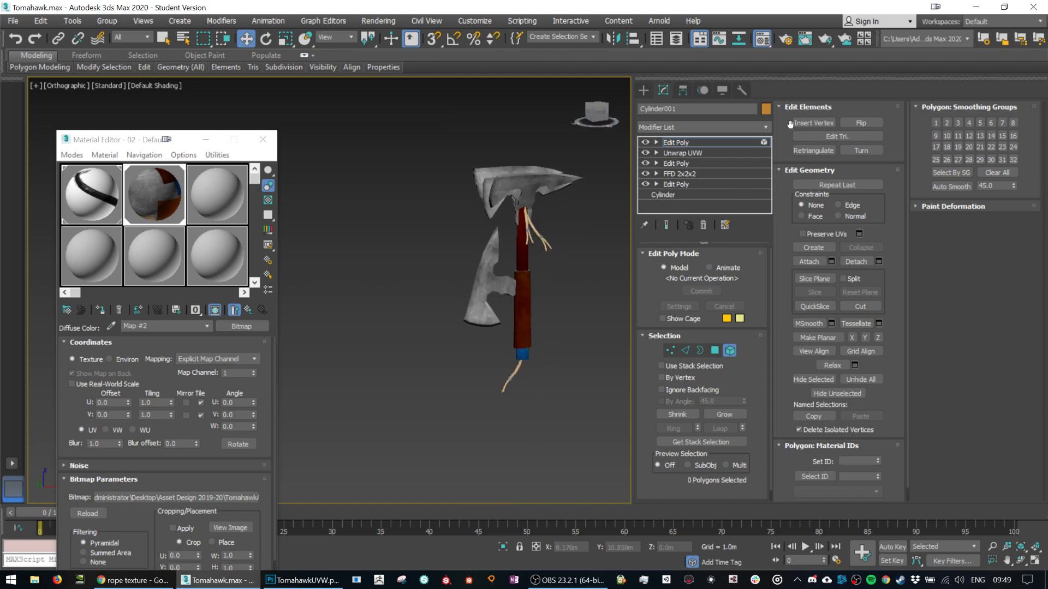
click(733, 351)
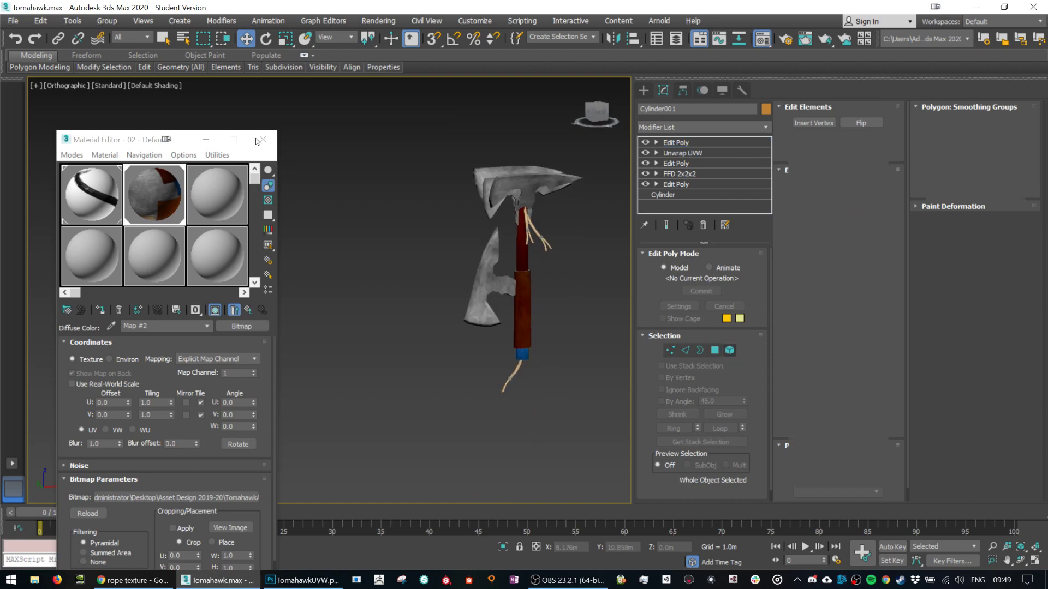
click(263, 140)
click(366, 129)
Select the whole tomahawk and start exporting only the selection as an FBX file.
drag(443, 230, 328, 259)
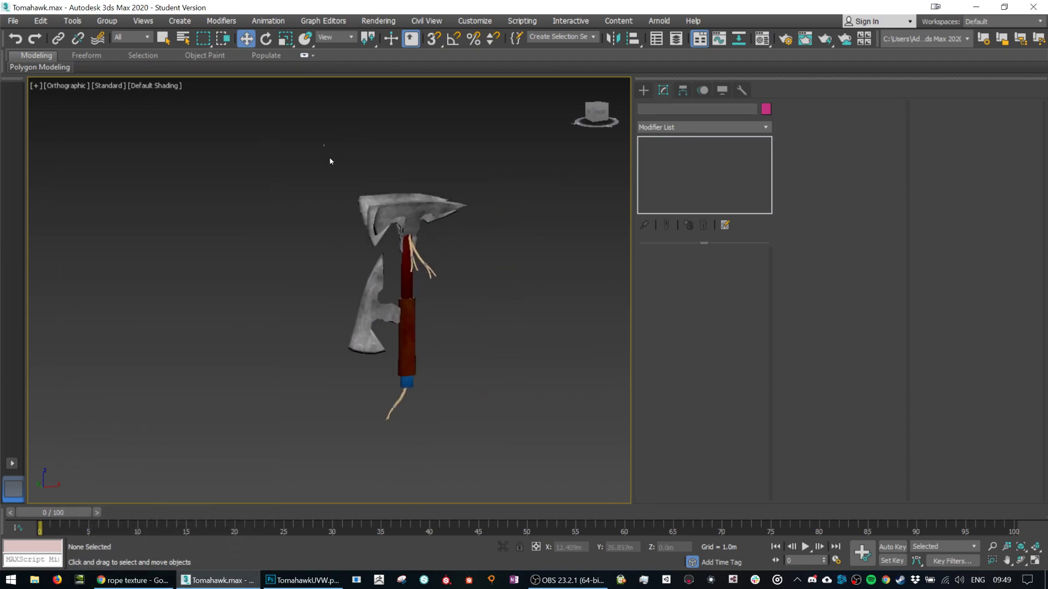
drag(324, 144, 465, 379)
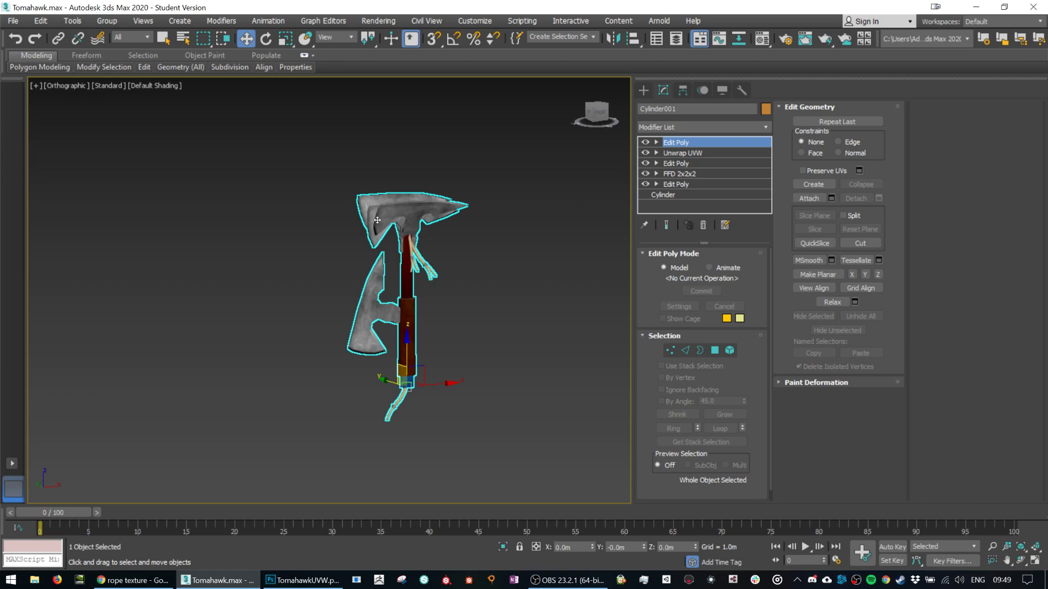
click(14, 23)
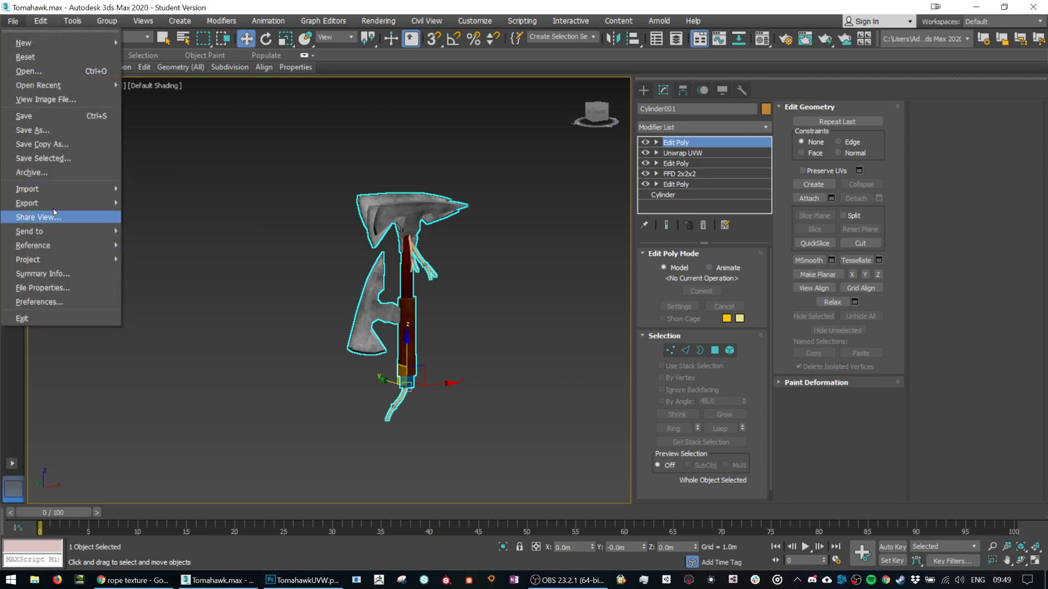
mouse_move(84, 205)
click(166, 216)
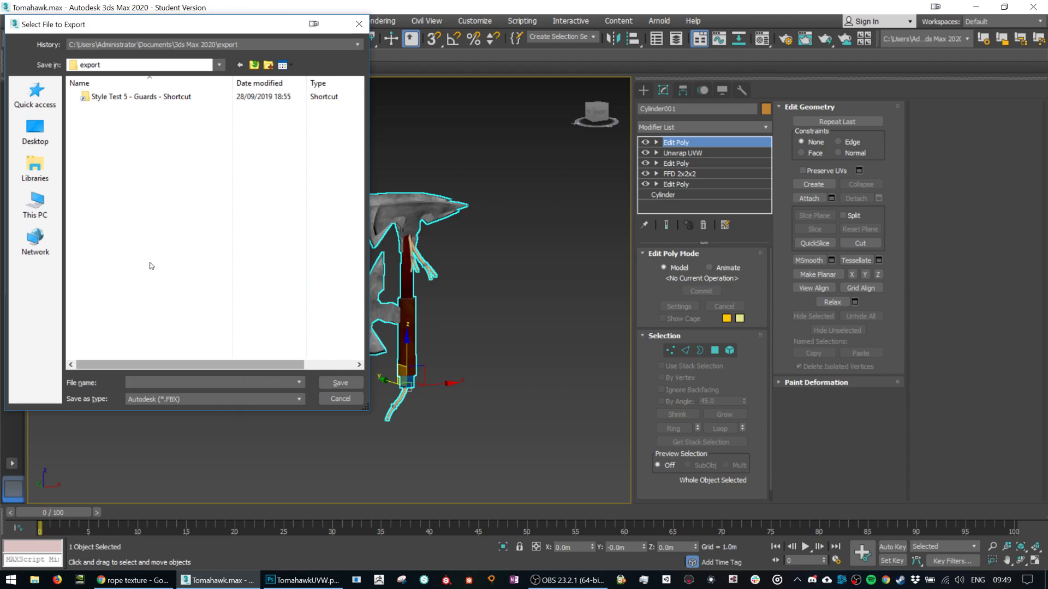
Set the export destination to the Asset Design 2019-20 folder on the Desktop.
click(37, 131)
click(153, 134)
key(a)
key(a)
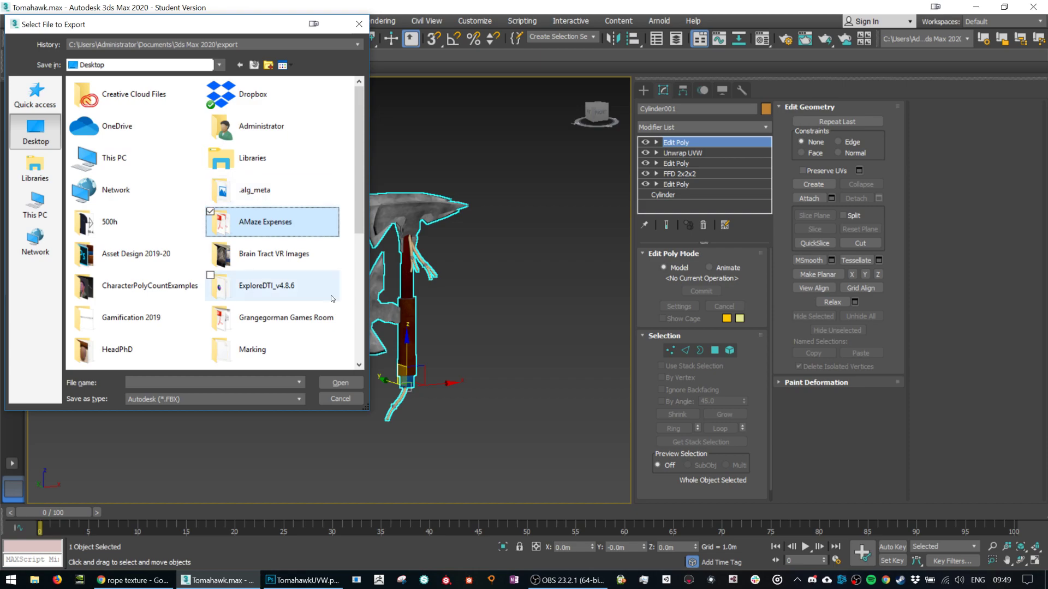
key(a)
key(Return)
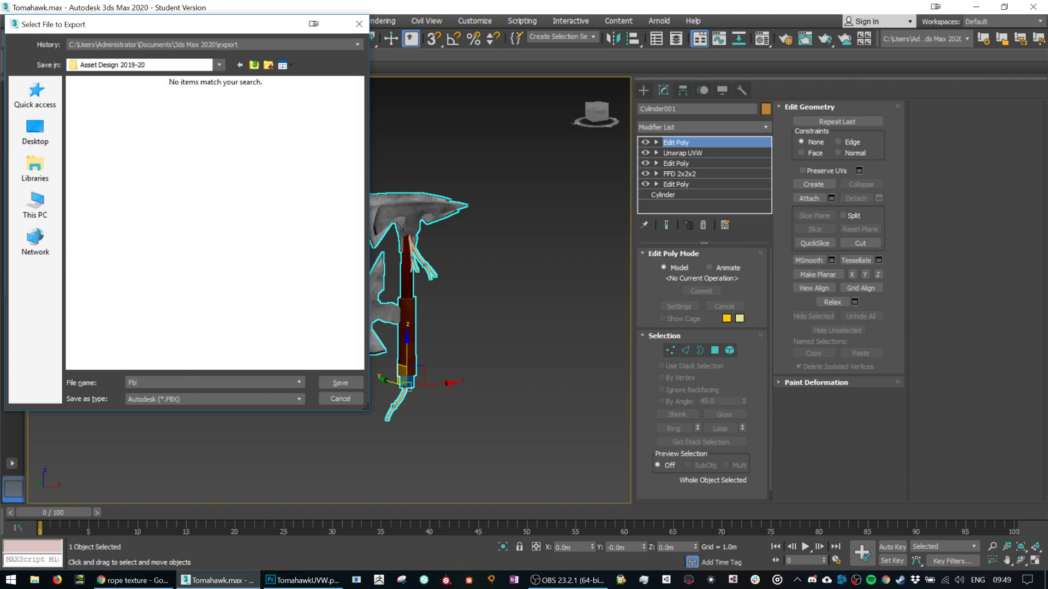
Name the export file tomahawk#, and export it as FBX with animation excluded.
text(tomaha)
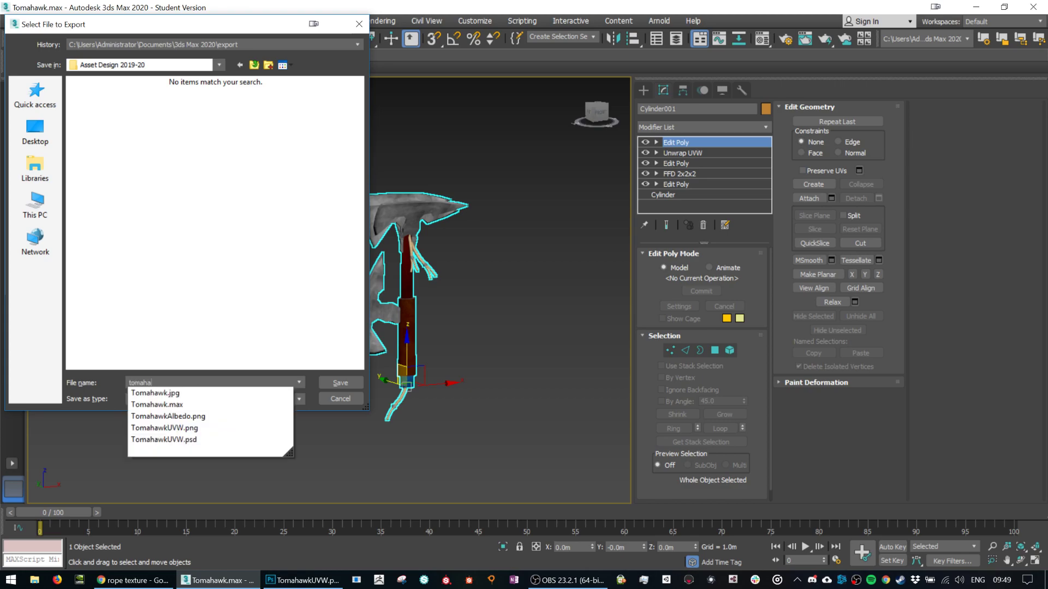
text(wk)
key(Return)
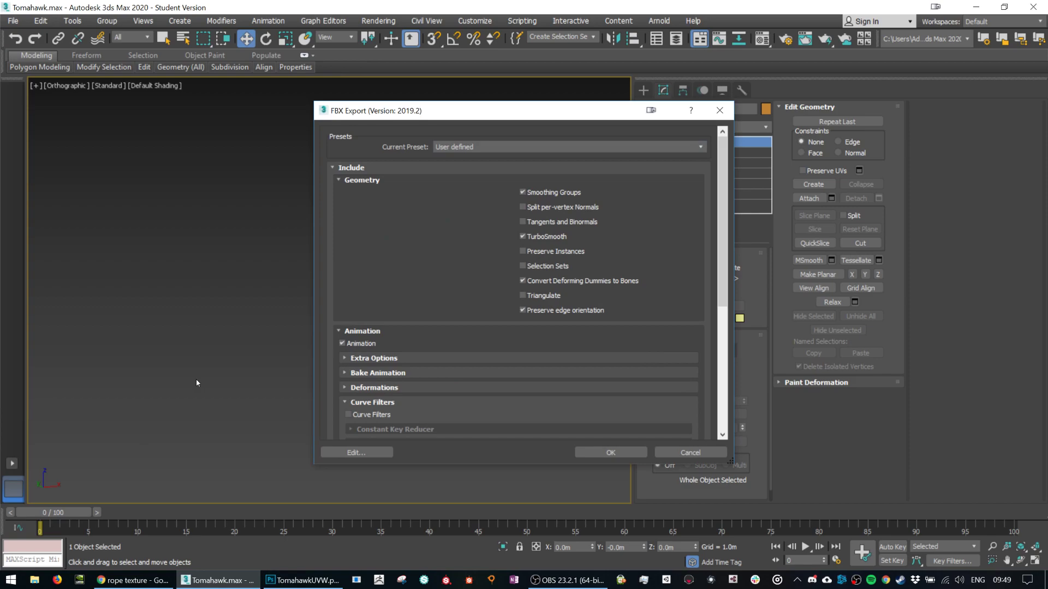
click(373, 347)
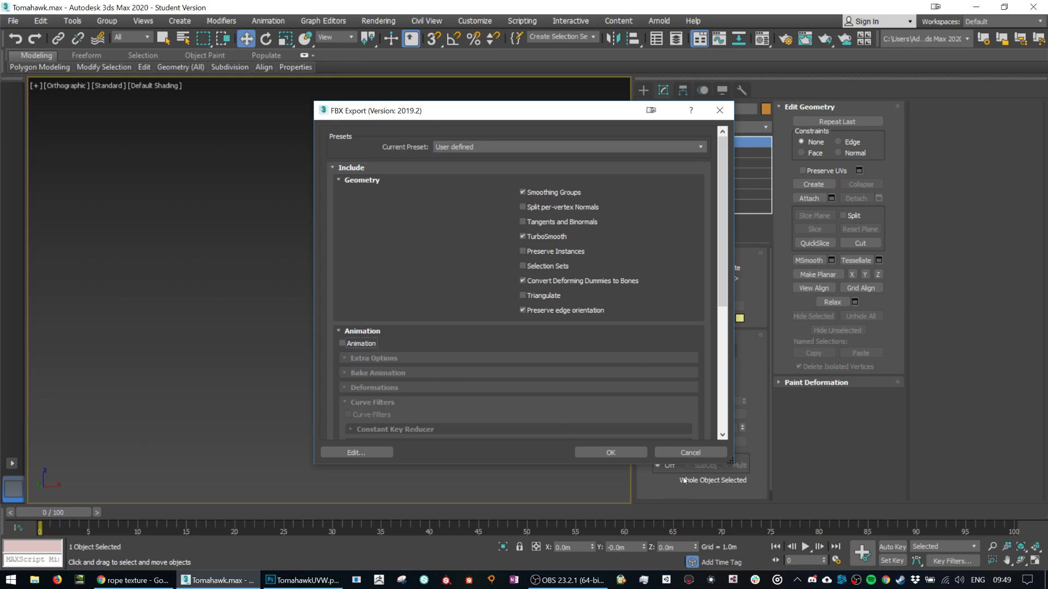
click(597, 452)
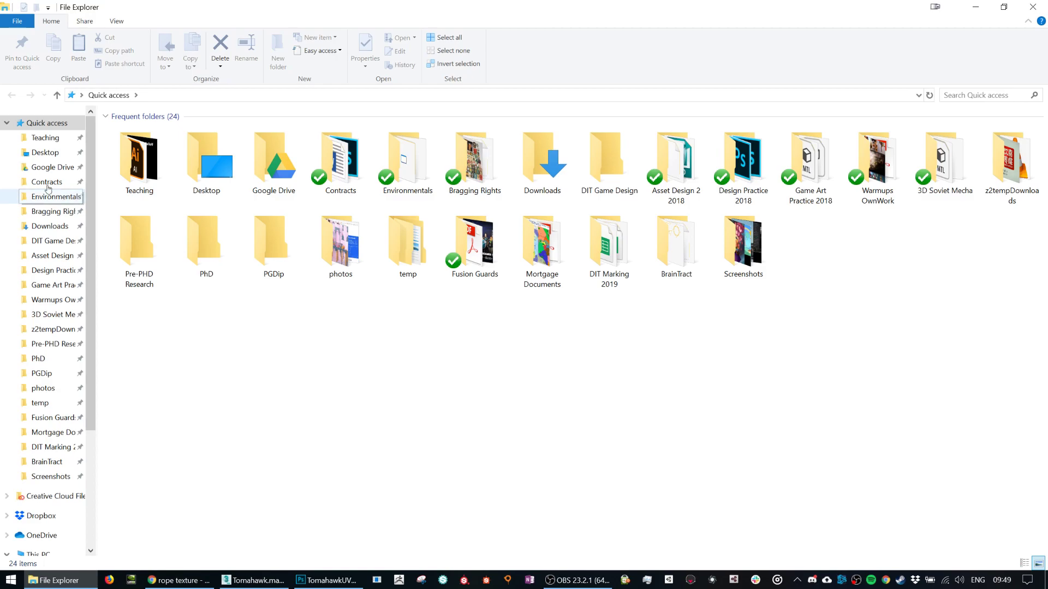
Switch to File Explorer and open the Asset Design 2019-20 folder on the Desktop.
click(40, 156)
click(60, 255)
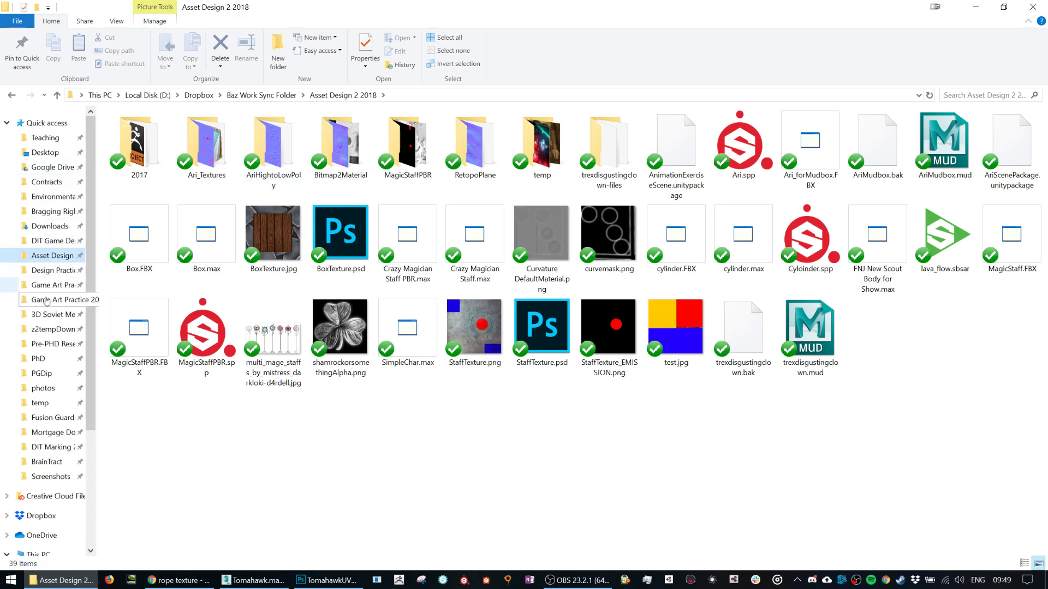
click(52, 299)
click(50, 157)
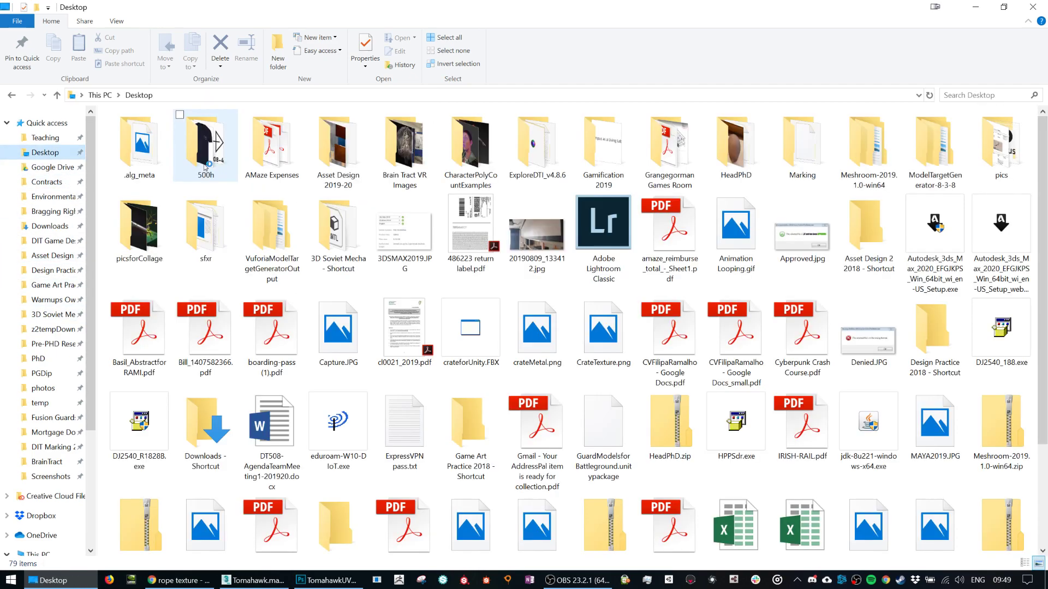
double_click(340, 158)
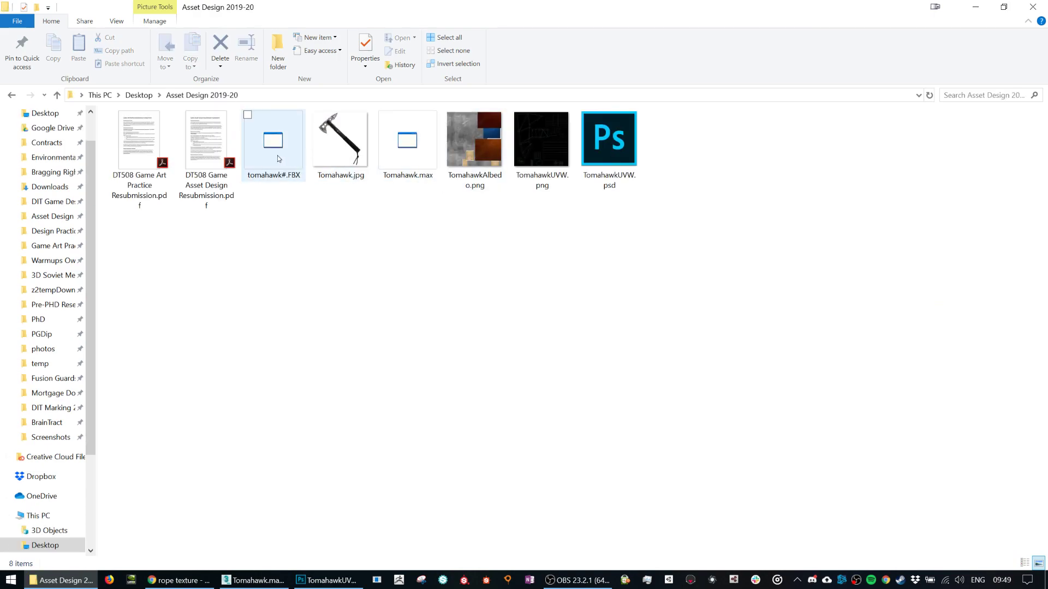
Switch to Chrome, find the Sketchfab site through a web search, and open its form for uploading a new model.
click(178, 580)
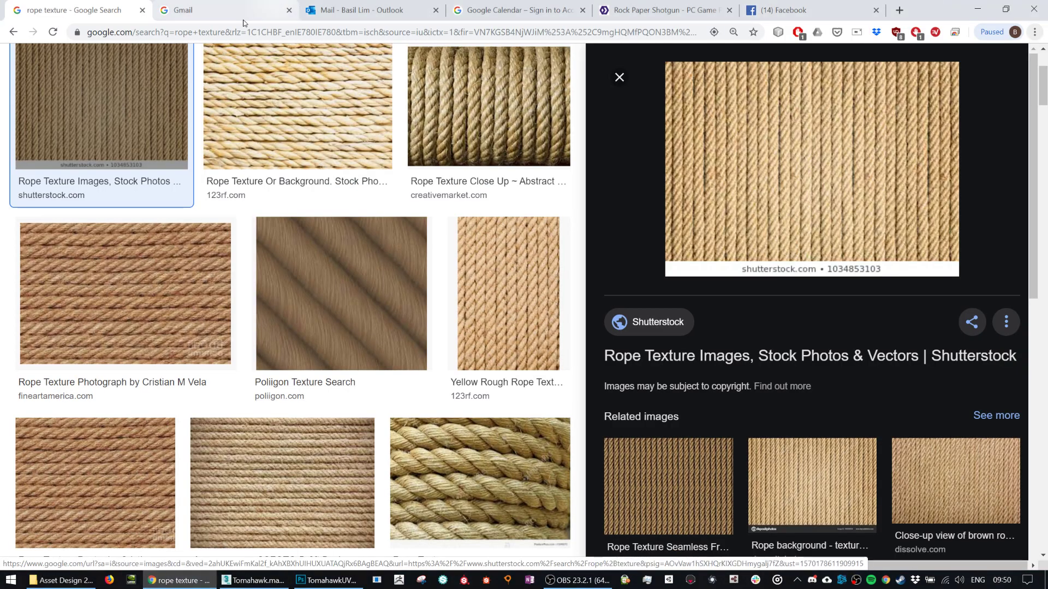
click(242, 25)
text(skeetchfab)
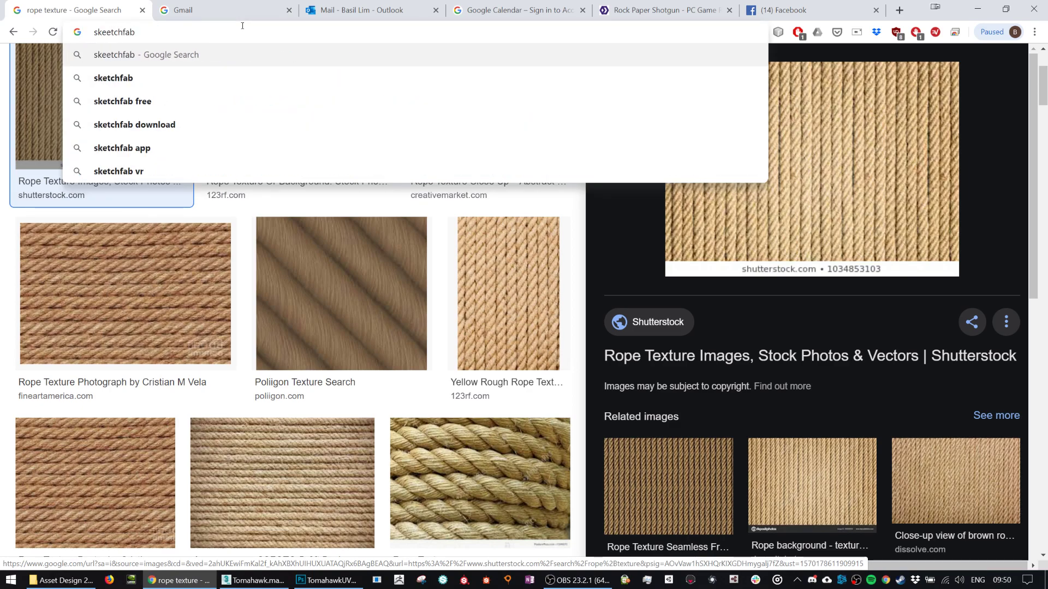
key(Return)
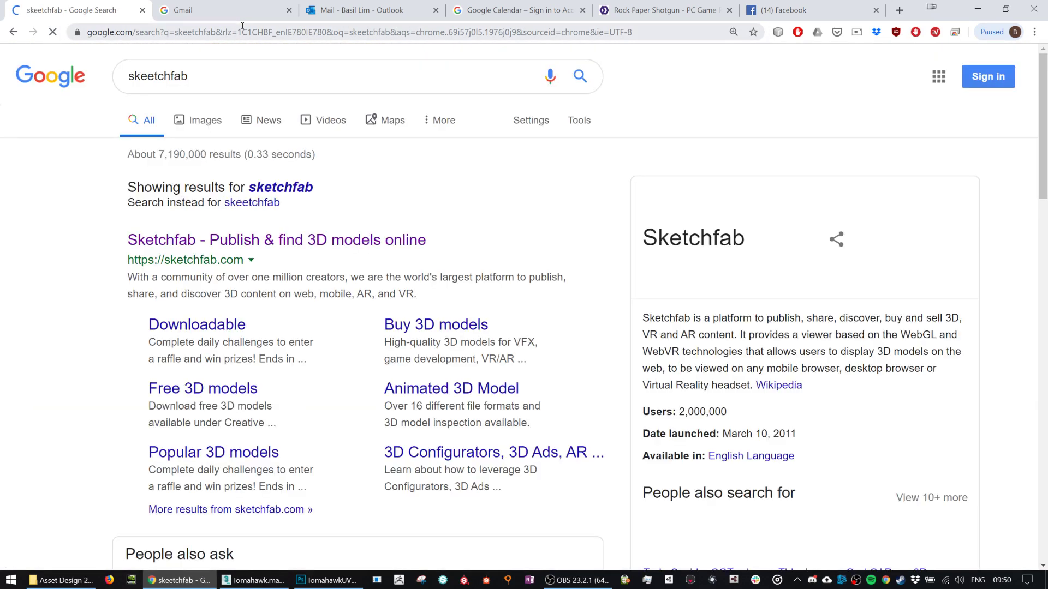
click(269, 247)
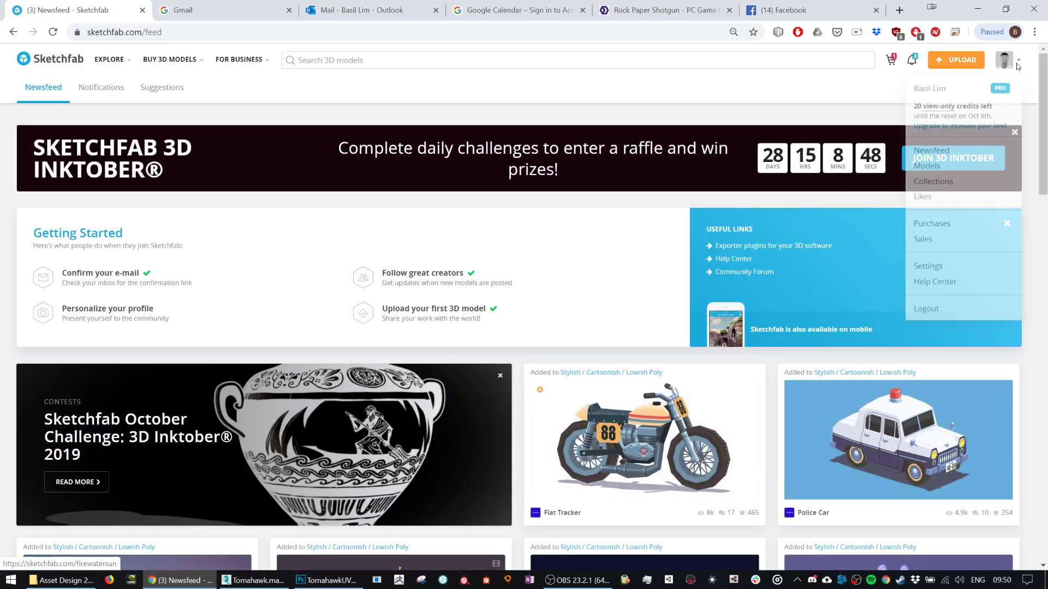
click(947, 67)
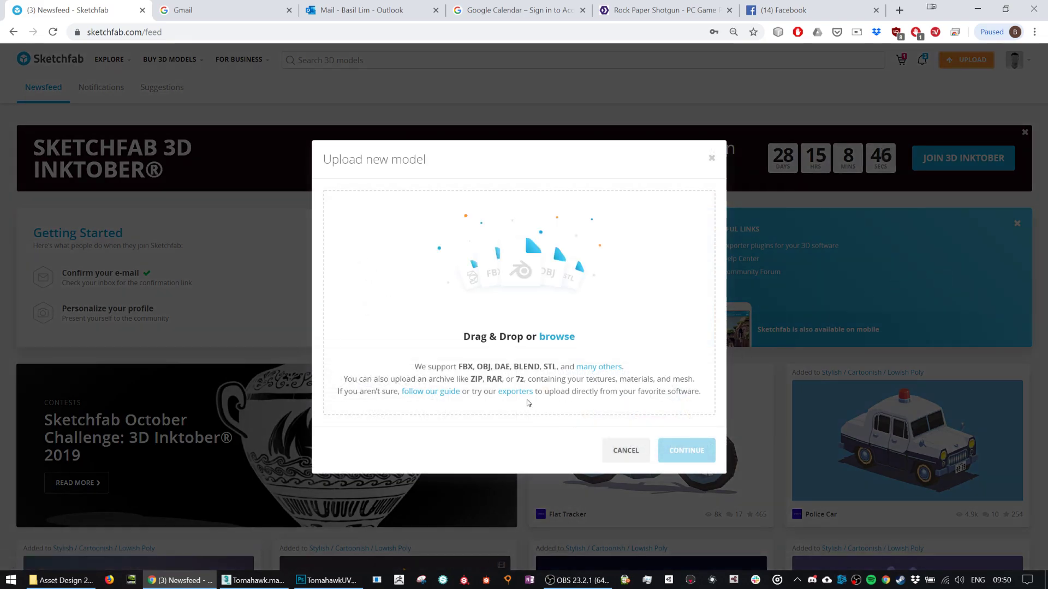
Upload tomahawk#.FBX from the Asset Design 2019-20 folder to Sketchfab, and continue to the draft model's page.
click(86, 583)
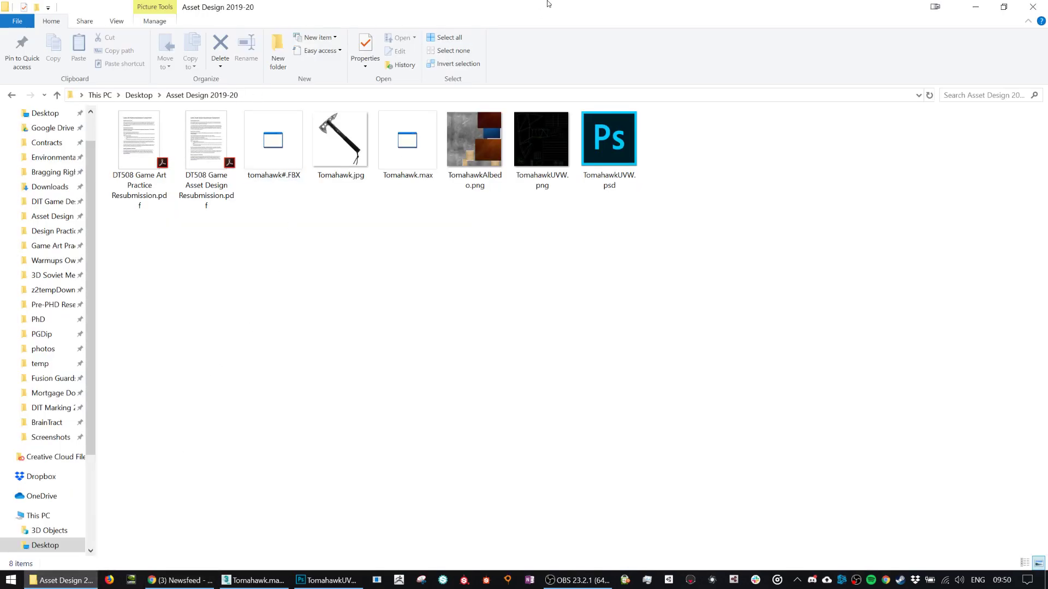
drag(554, 18, 917, 394)
mouse_move(638, 523)
mouse_down()
mouse_move(554, 256)
mouse_move(608, 281)
mouse_move(527, 446)
mouse_up()
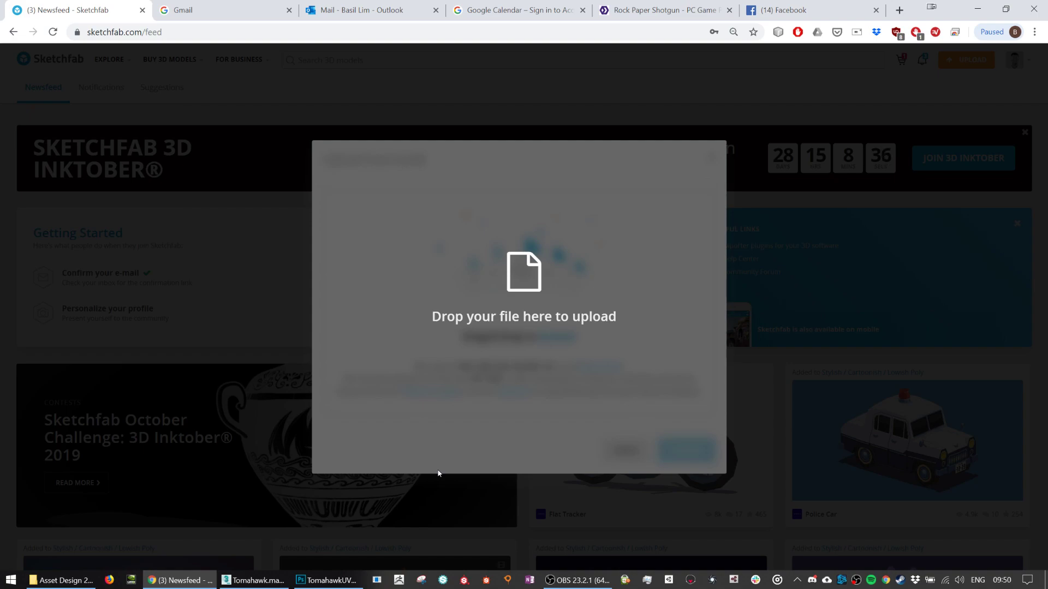
click(60, 580)
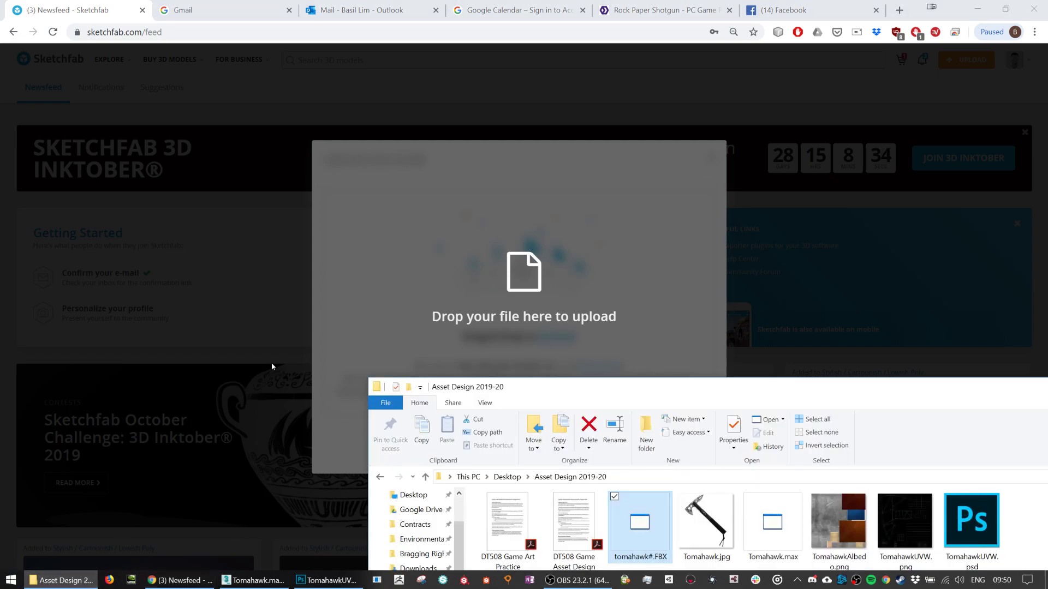
drag(650, 542, 564, 310)
click(704, 396)
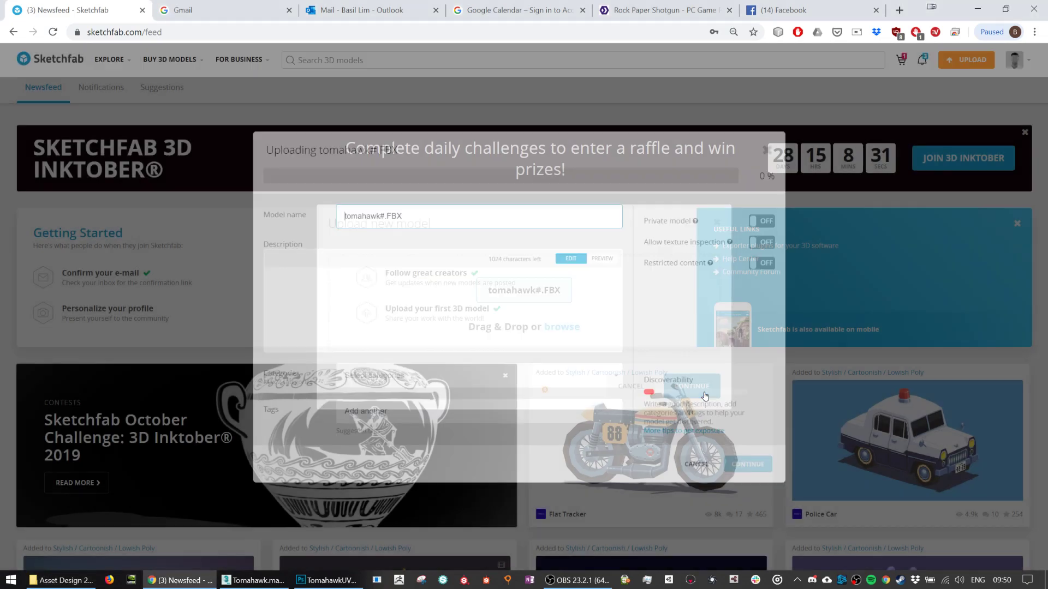
click(762, 434)
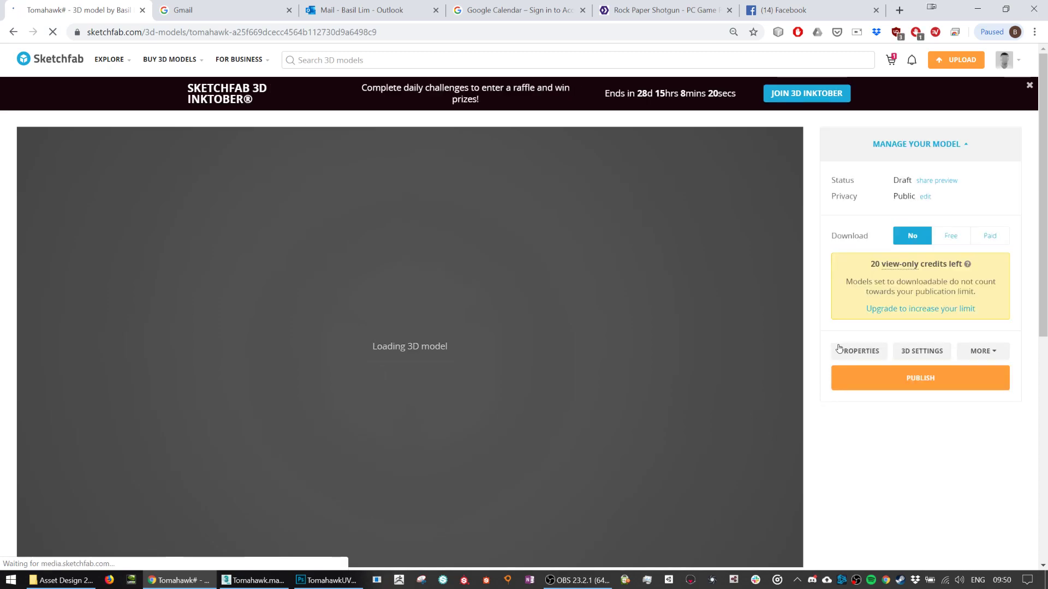
Examine the uploaded tomahawk from another angle and check the model information and publishing options on its page.
scroll(838, 350, down, 2)
scroll(819, 362, up, 2)
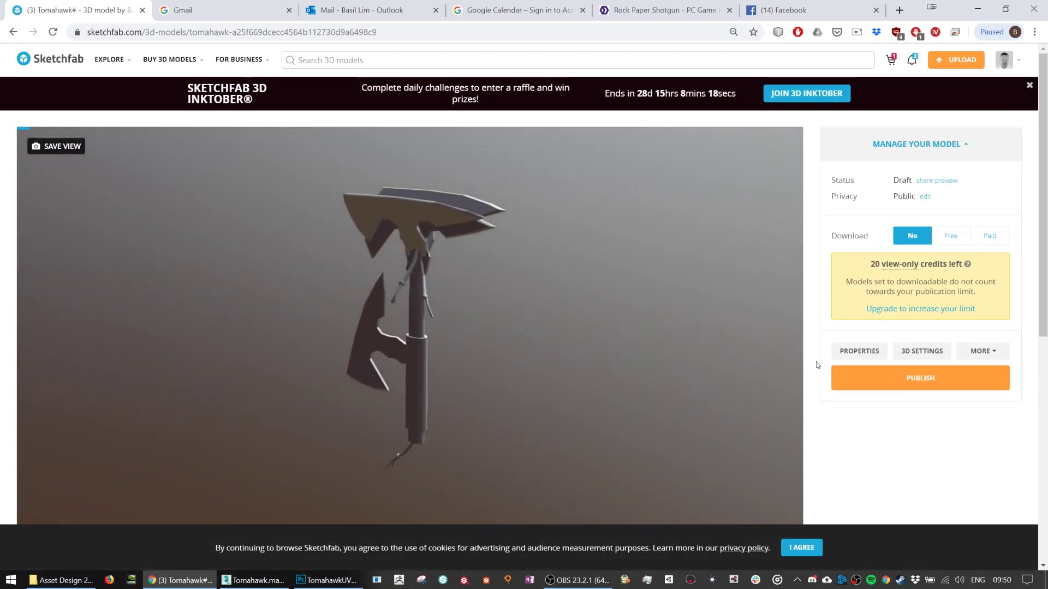
mouse_move(454, 334)
mouse_down()
mouse_move(639, 332)
mouse_move(590, 391)
mouse_move(477, 354)
mouse_move(561, 333)
mouse_move(493, 338)
mouse_move(506, 344)
mouse_up()
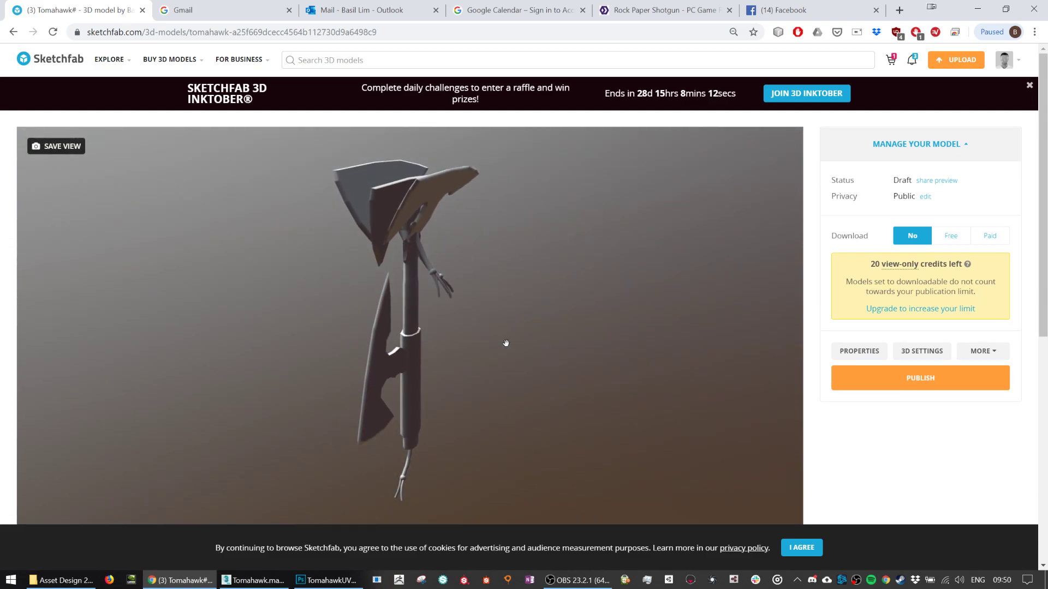
scroll(737, 386, down, 2)
scroll(919, 480, down, 3)
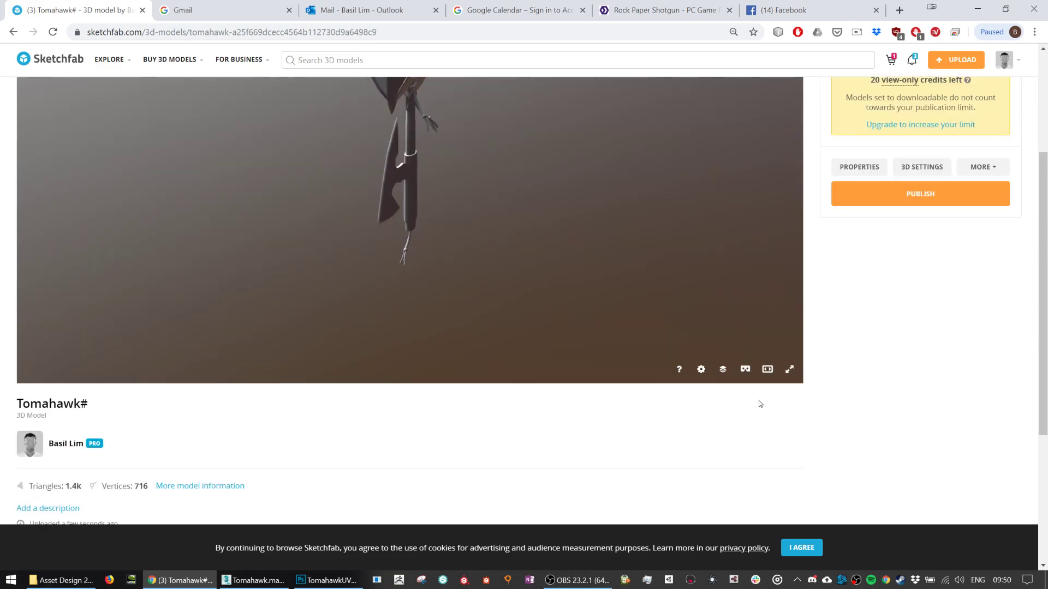
scroll(972, 413, up, 4)
scroll(931, 414, down, 3)
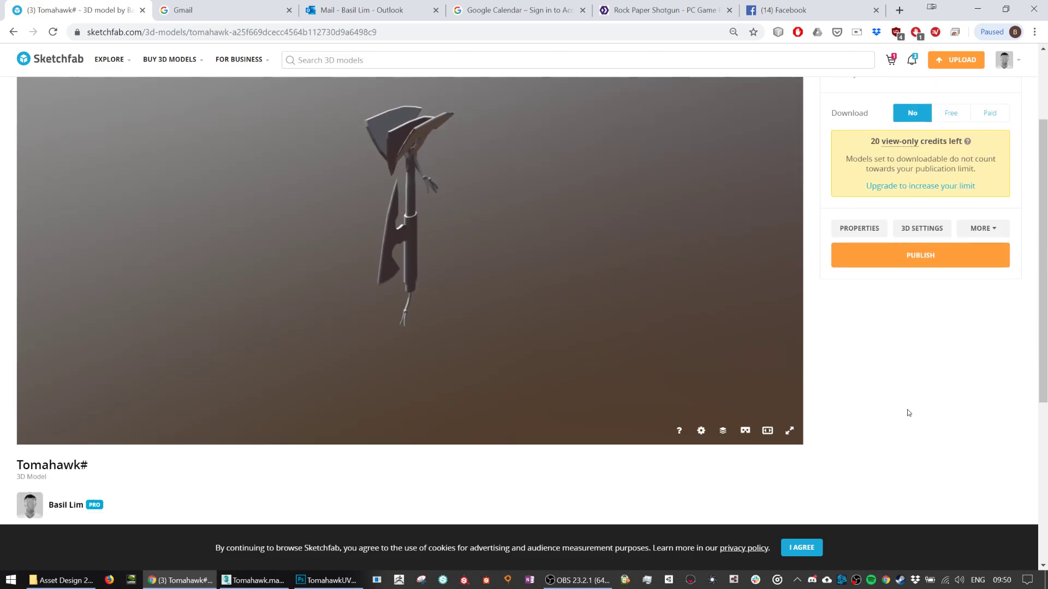
scroll(895, 411, up, 3)
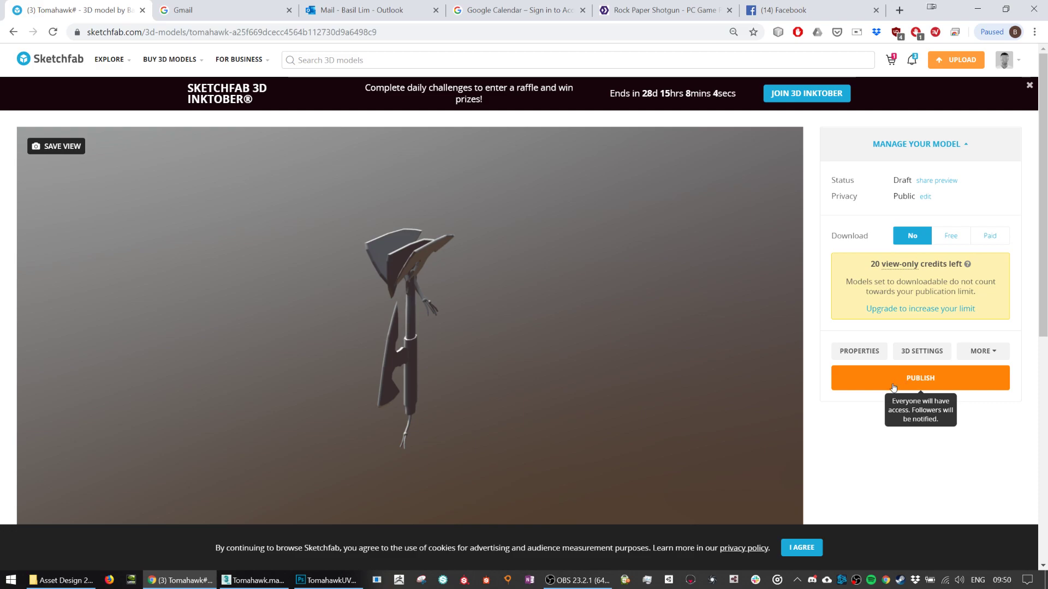
Open the tomahawk's 3D settings and choose a texture as the source for the 02 - Default material's base color.
click(912, 353)
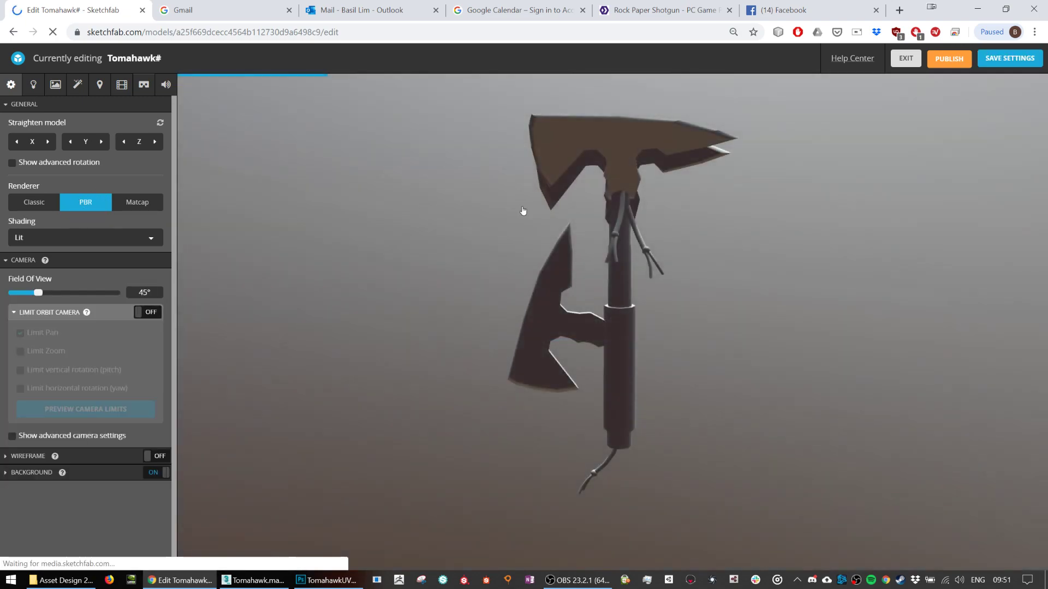
click(62, 84)
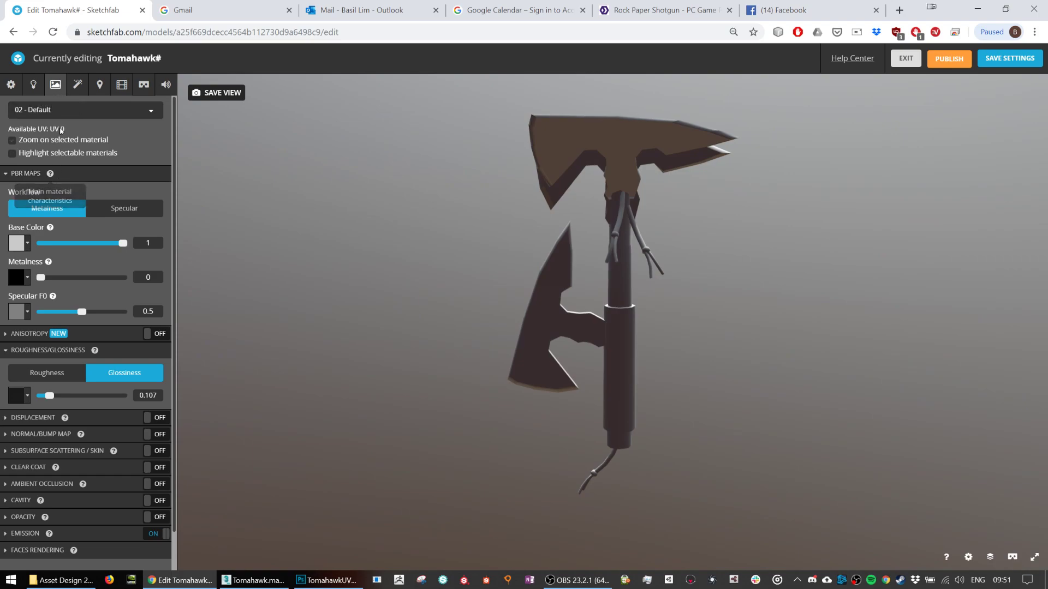
click(28, 244)
click(26, 242)
click(17, 246)
click(47, 275)
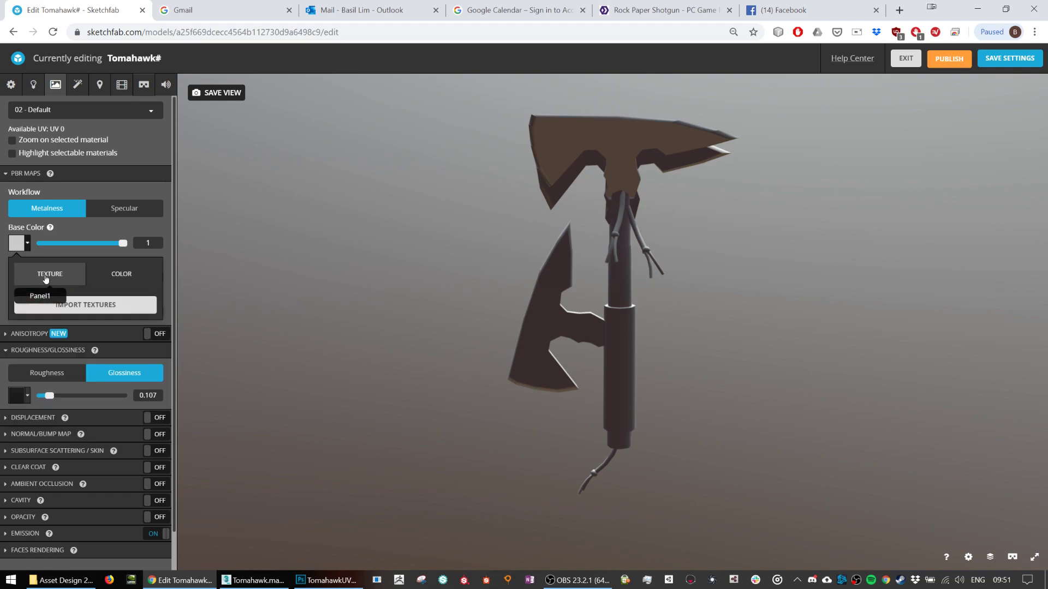
Import TomahawkAlbedo.png from the Asset Design 2019-20 desktop folder as the base color texture and view the textured tomahawk from another side.
click(76, 304)
click(405, 214)
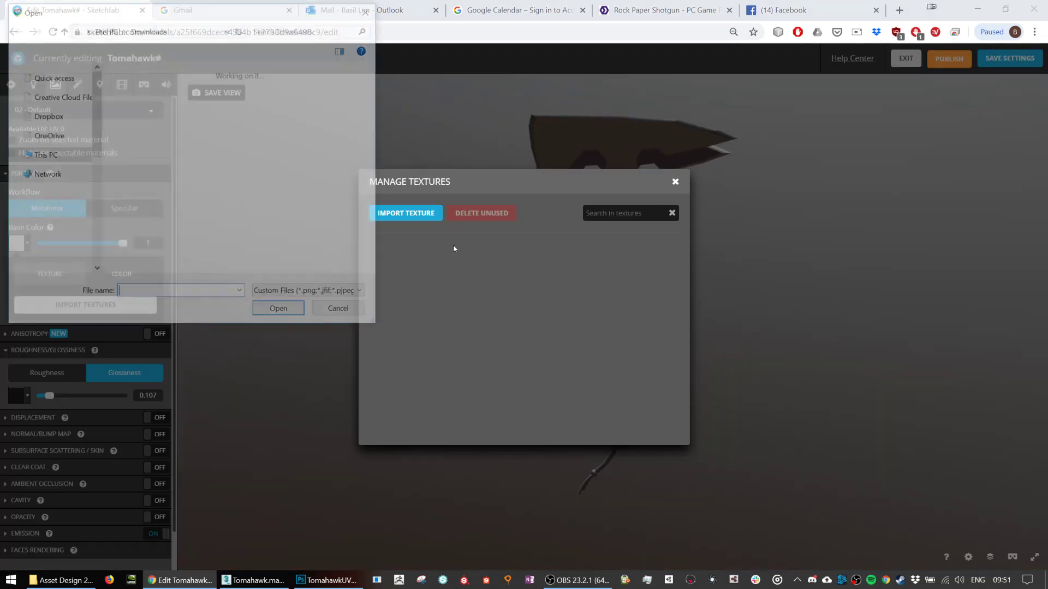
click(225, 110)
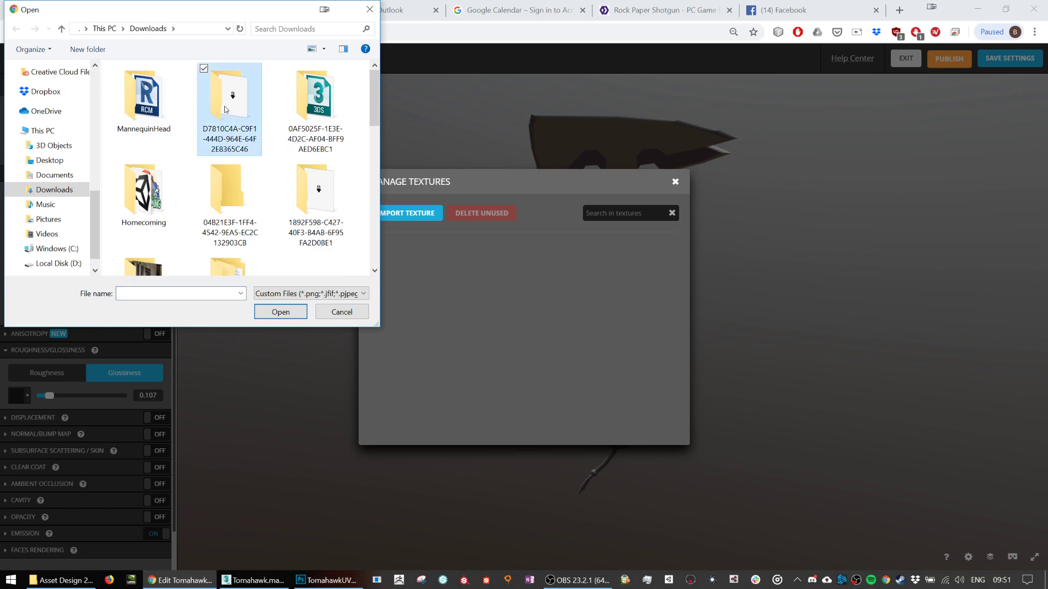
scroll(188, 157, down, 5)
scroll(189, 157, up, 5)
scroll(55, 107, up, 7)
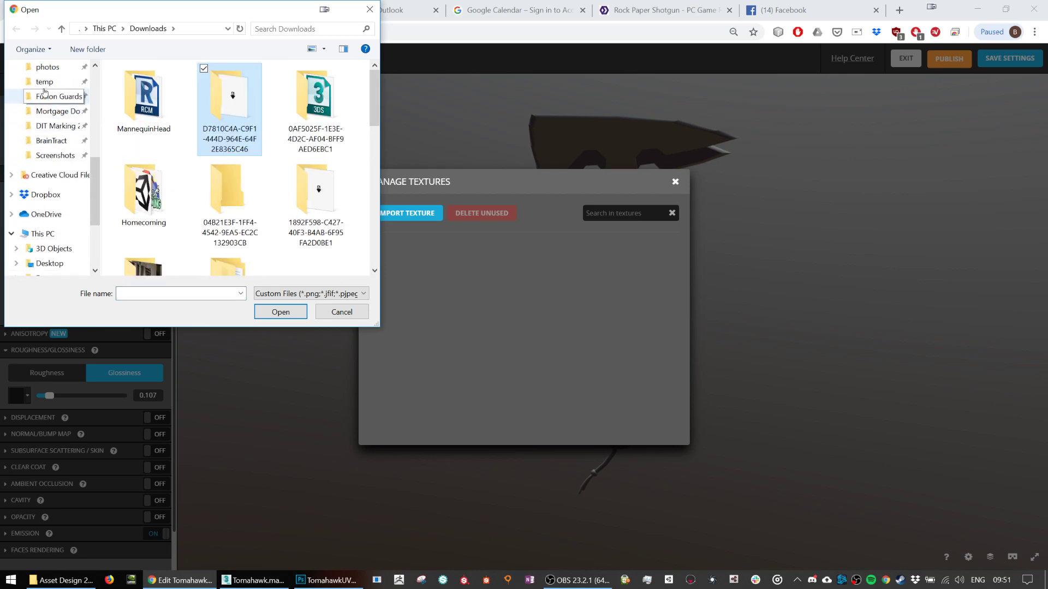
scroll(48, 98, up, 2)
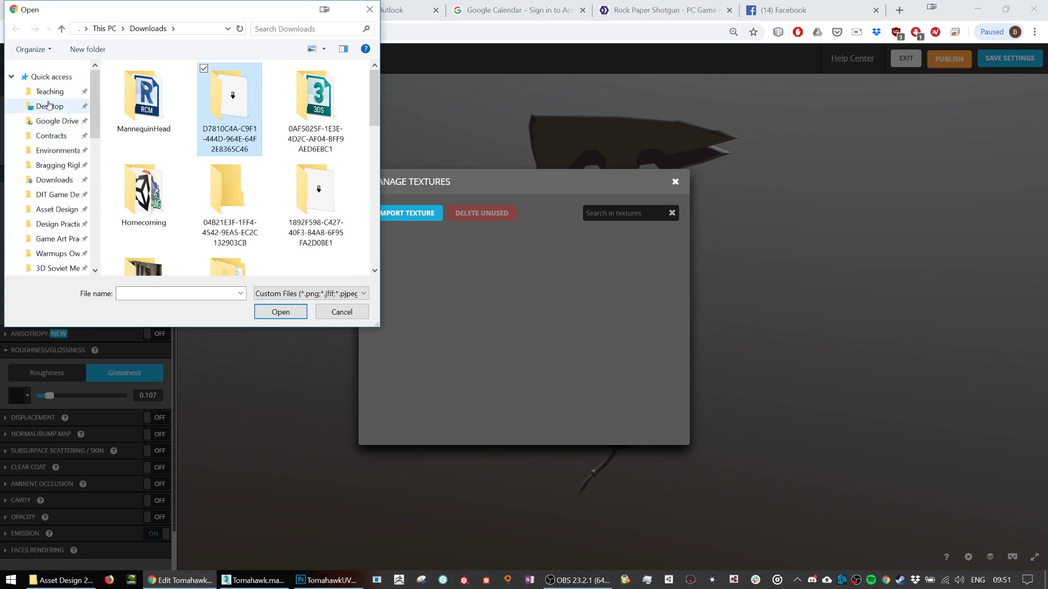
click(50, 106)
double_click(143, 172)
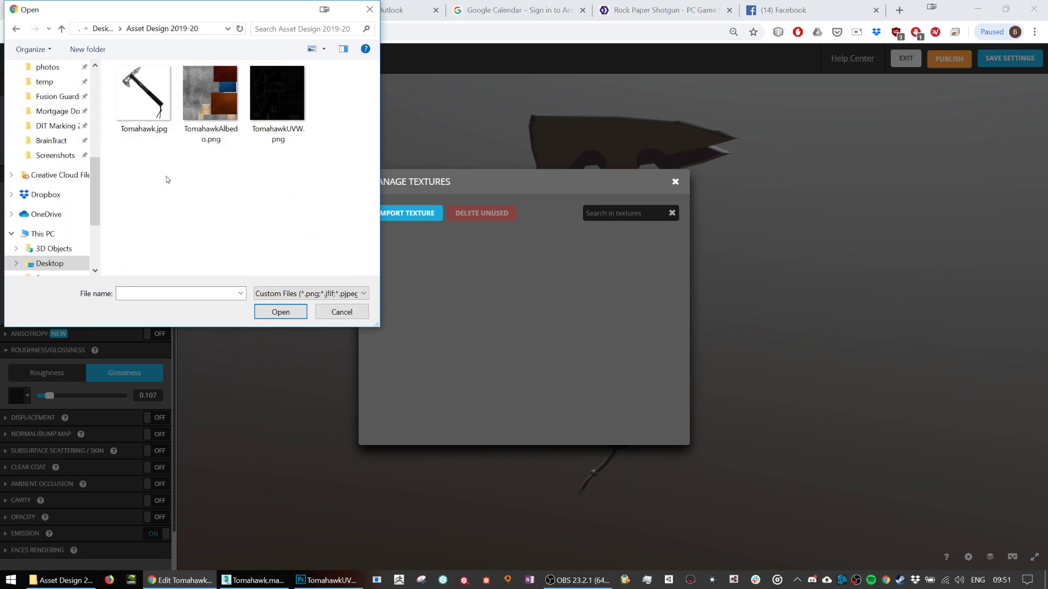
double_click(209, 111)
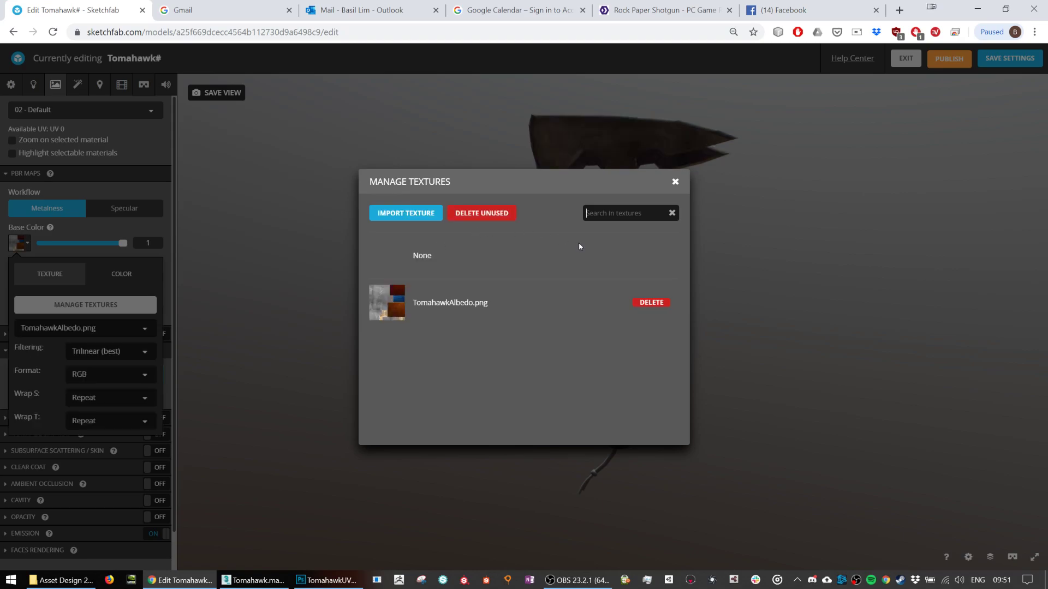
click(675, 182)
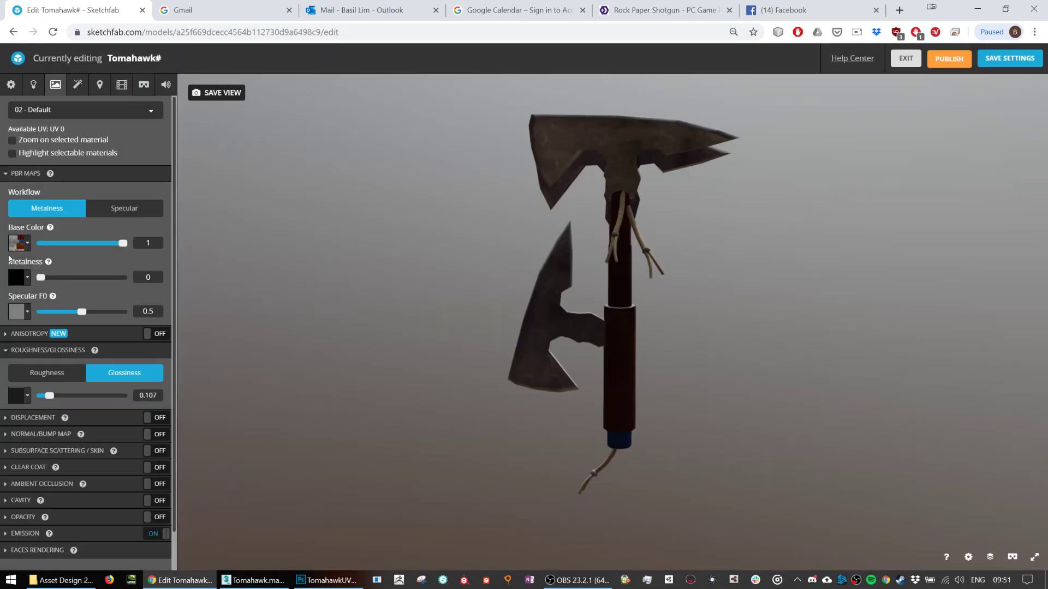
drag(574, 283, 731, 327)
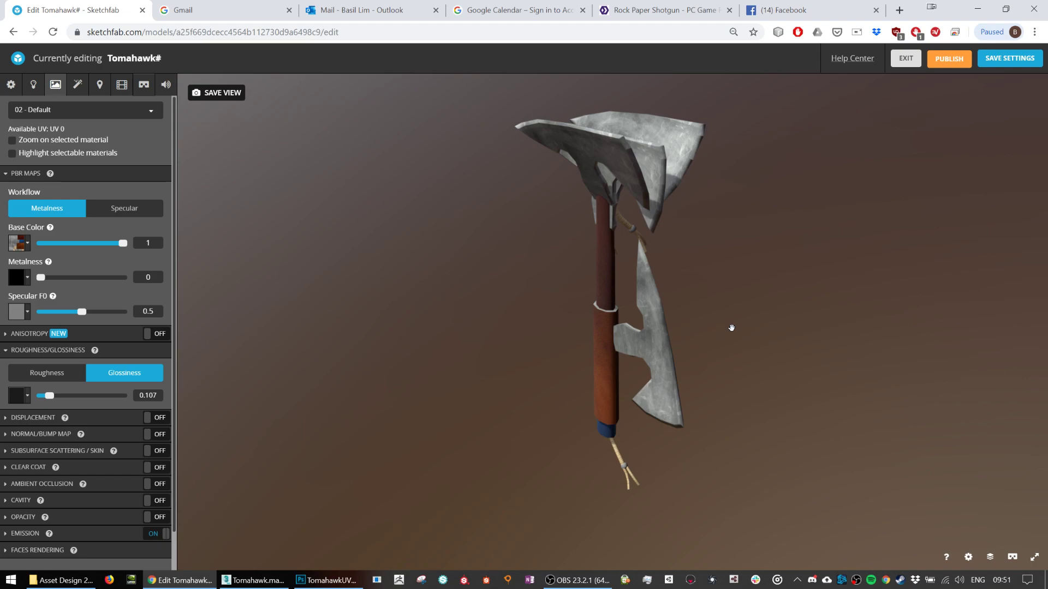
Switch to Photoshop, show the UV wireframe in Layer 0, and add a new layer directly above Layer 5 copy 3.
click(321, 576)
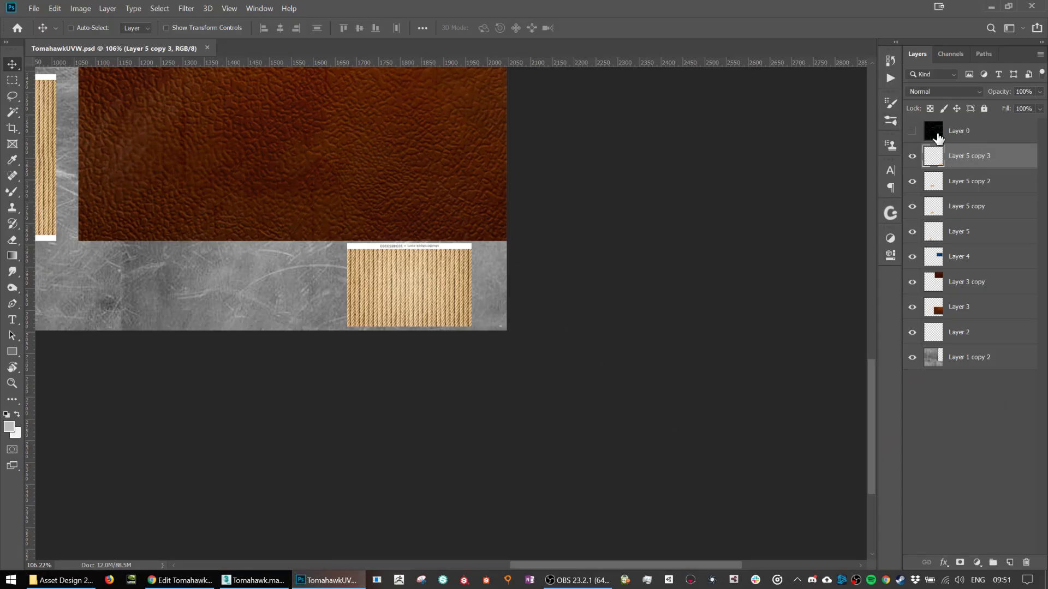
click(912, 132)
key(ctrl+shift+n)
key(Return)
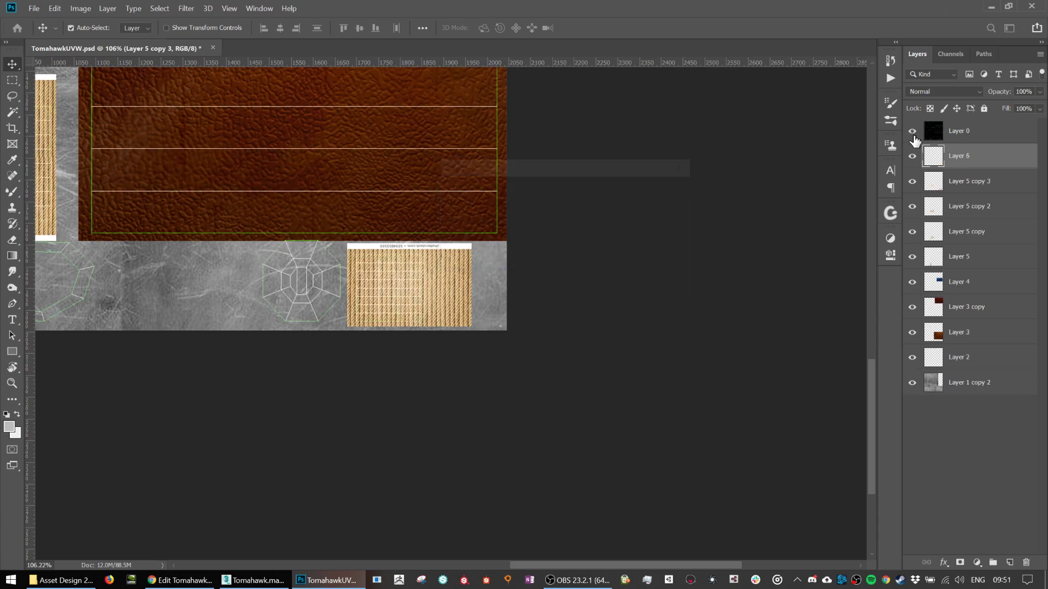
Outline the large metal blade area of the texture with the Lasso tool, fill it with off-white on the new layer, and deselect.
drag(286, 188, 650, 574)
scroll(510, 351, down, 5)
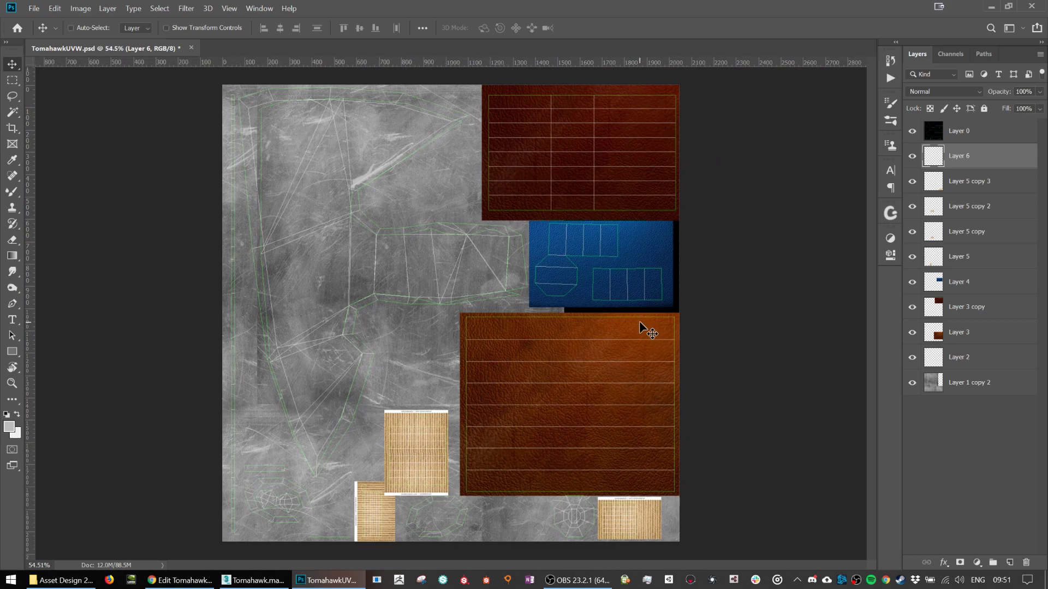
key(l)
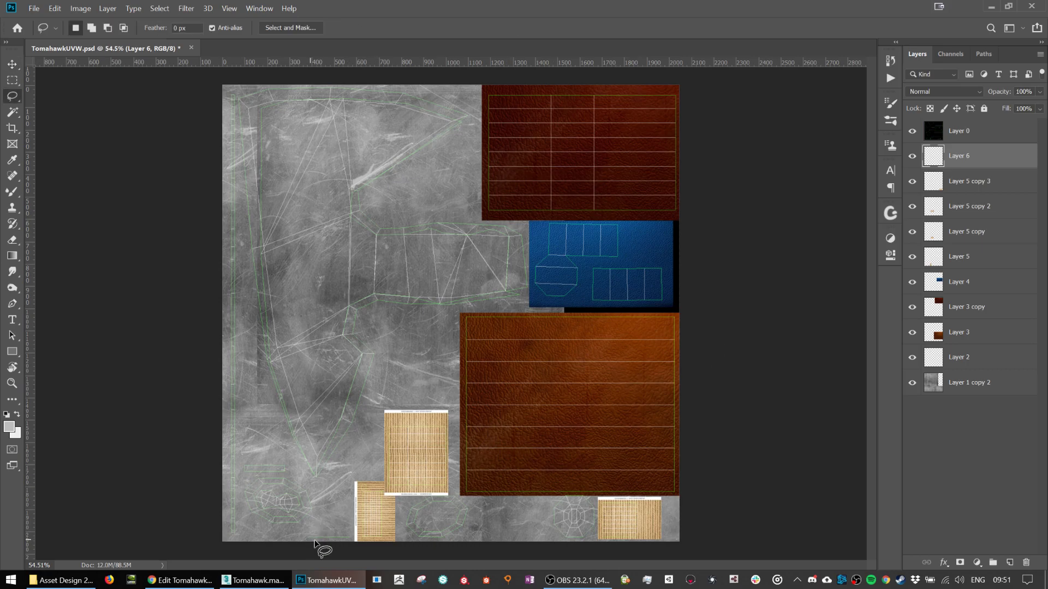
mouse_move(348, 546)
mouse_down()
mouse_move(344, 507)
mouse_move(371, 400)
mouse_move(465, 315)
mouse_move(527, 306)
mouse_move(526, 232)
mouse_move(467, 203)
mouse_move(465, 91)
mouse_move(263, 83)
mouse_move(105, 98)
mouse_move(57, 166)
mouse_move(82, 551)
mouse_move(164, 549)
mouse_up()
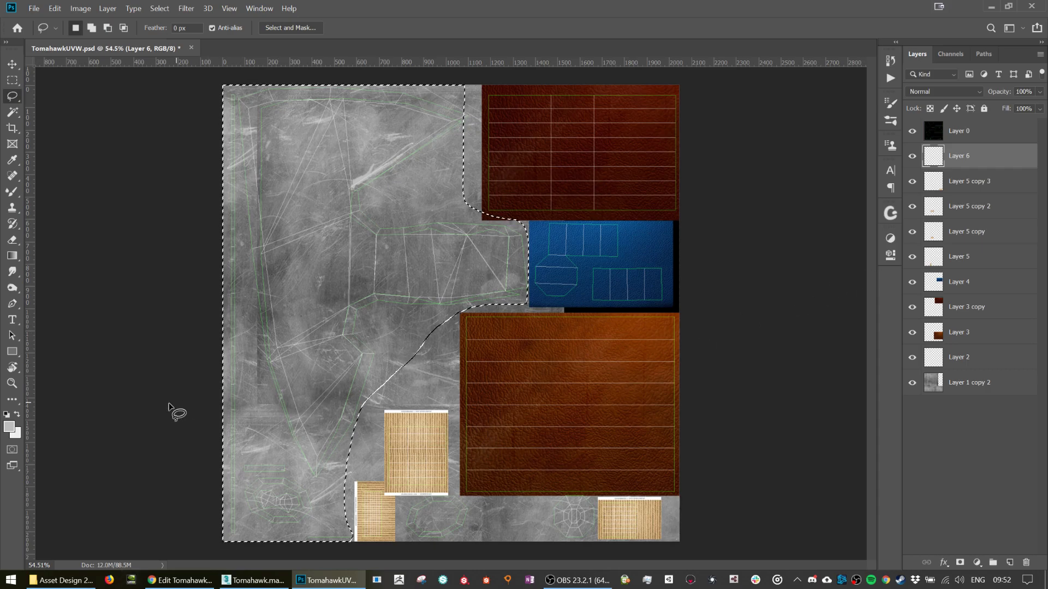
key(alt+BackSpace)
key(ctrl+d)
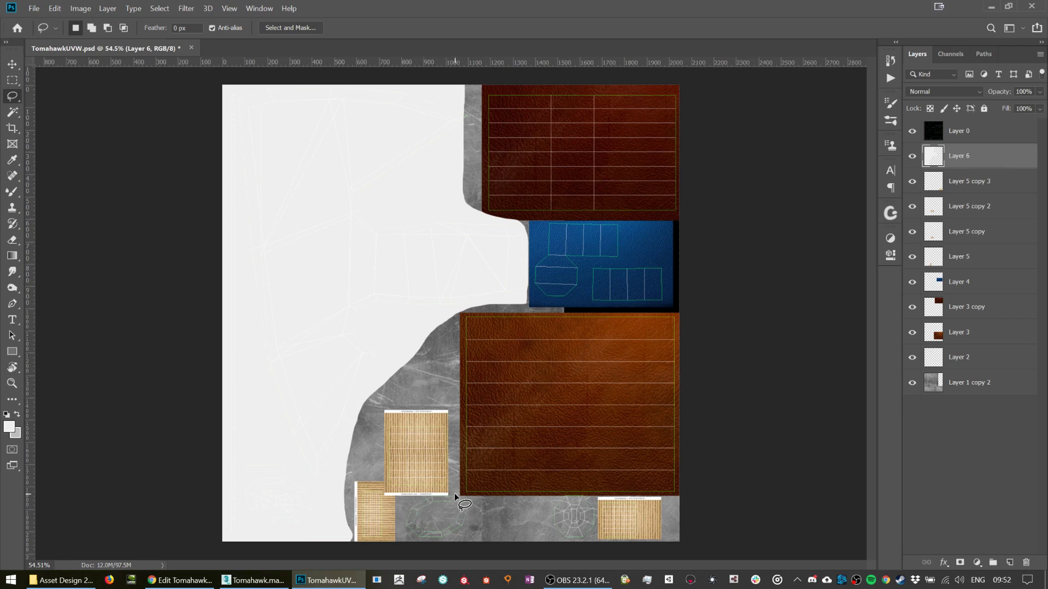
Lasso the metal strip below the large leather panel, between the rope patches, and fill it with the same off-white.
mouse_move(419, 501)
mouse_down()
mouse_move(404, 515)
mouse_move(418, 542)
mouse_move(611, 554)
mouse_move(587, 496)
mouse_move(454, 493)
mouse_up()
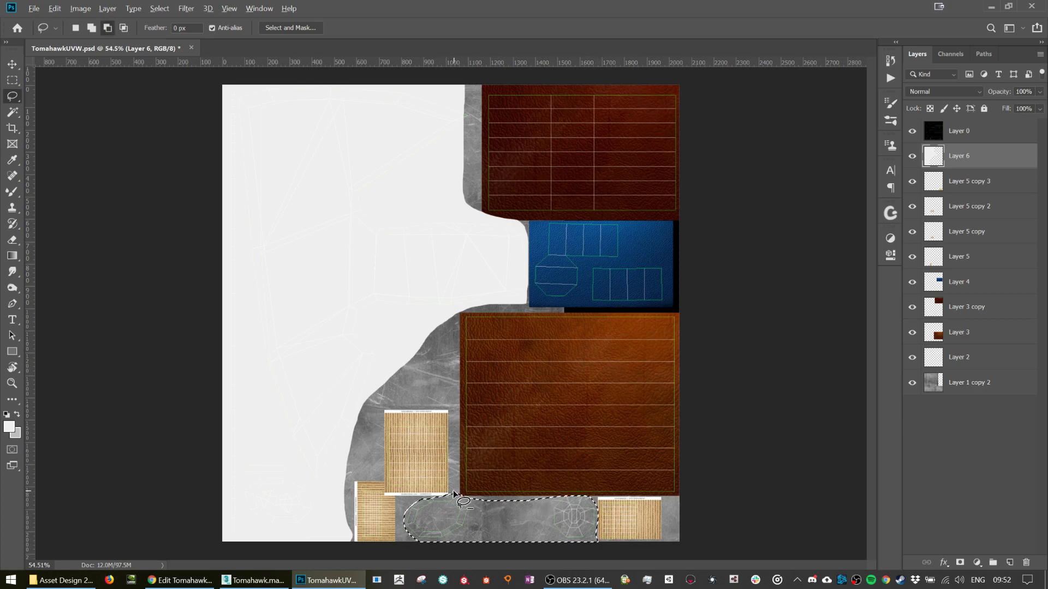
key(alt+BackSpace)
key(ctrl+d)
Select everything outside the off-white areas of Layer 6, fill it with black (000000), and deselect.
drag(956, 151, 938, 162)
ctrl+click(937, 162)
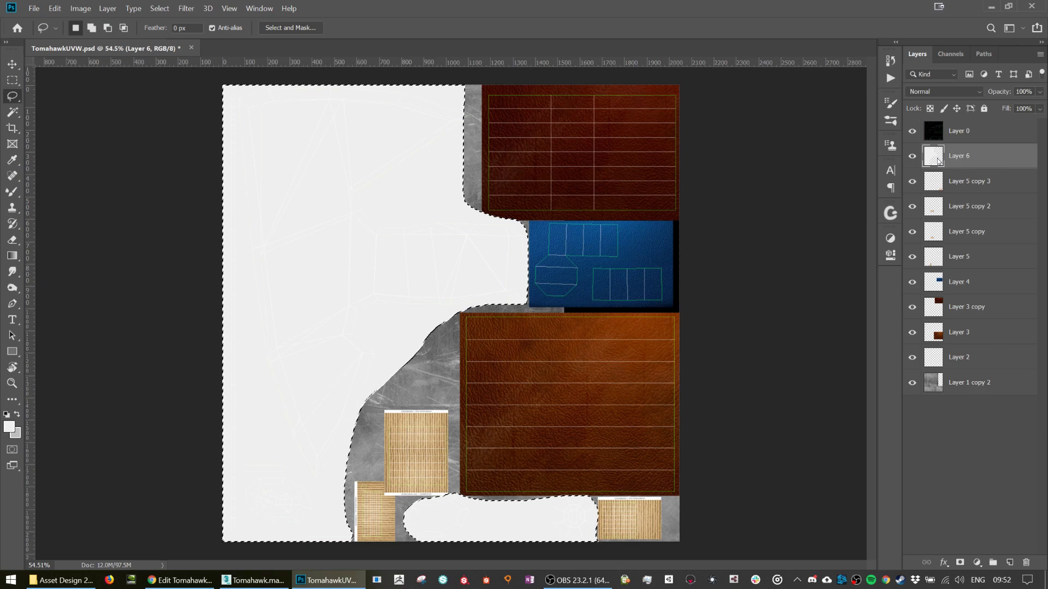
key(ctrl+shift+i)
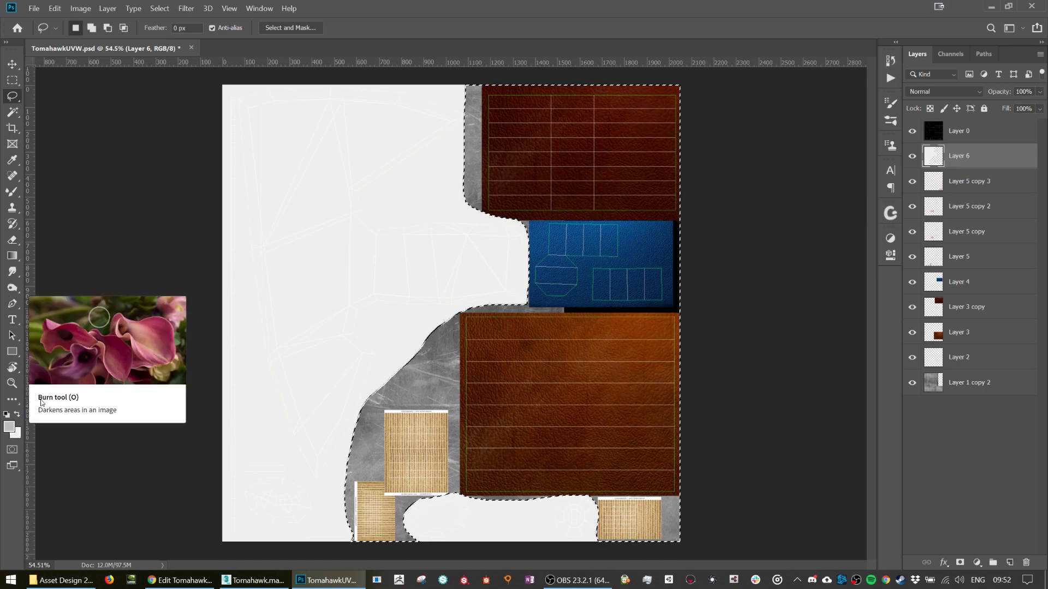
click(17, 415)
click(10, 427)
text(000000)
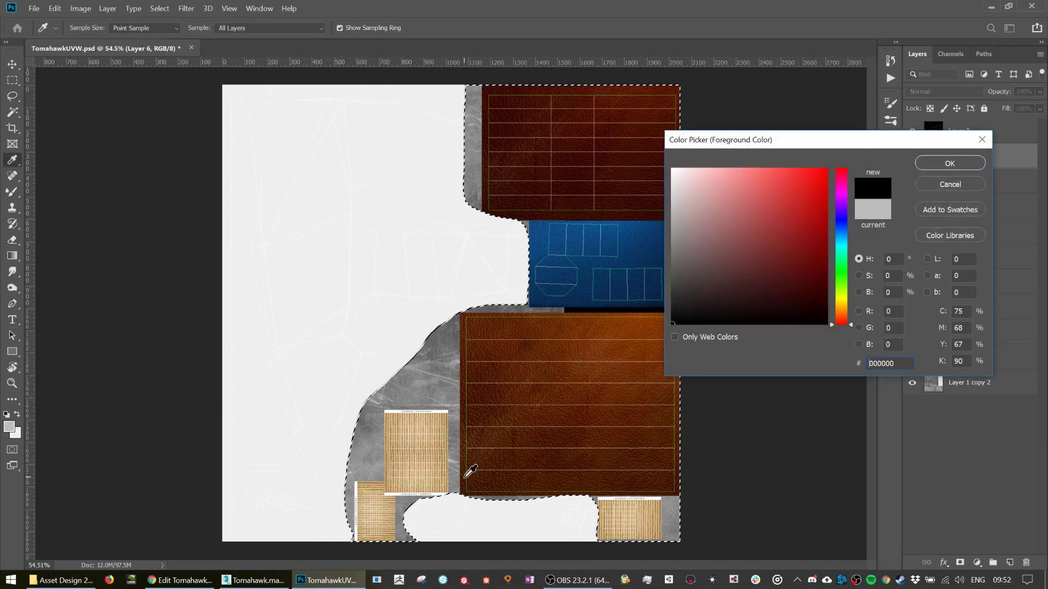
key(Return)
key(l)
key(alt+BackSpace)
key(ctrl+d)
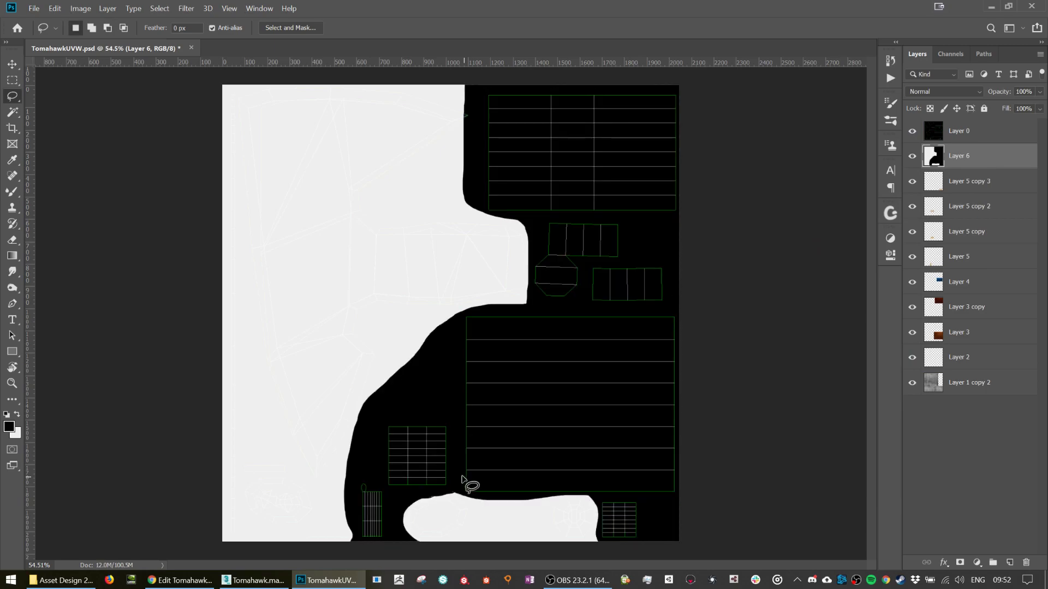
Hide the UV wireframe layer and save the mask as TomahawkMetal.png in the Asset Design 2019-20 folder with large file size.
click(912, 131)
key(ctrl+shift+s)
click(188, 301)
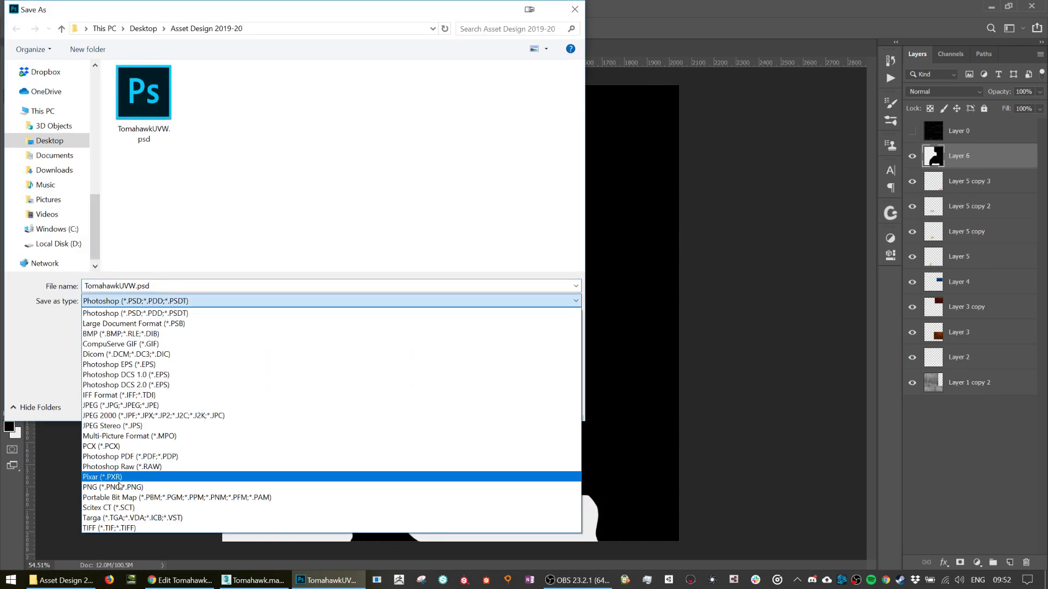
click(119, 487)
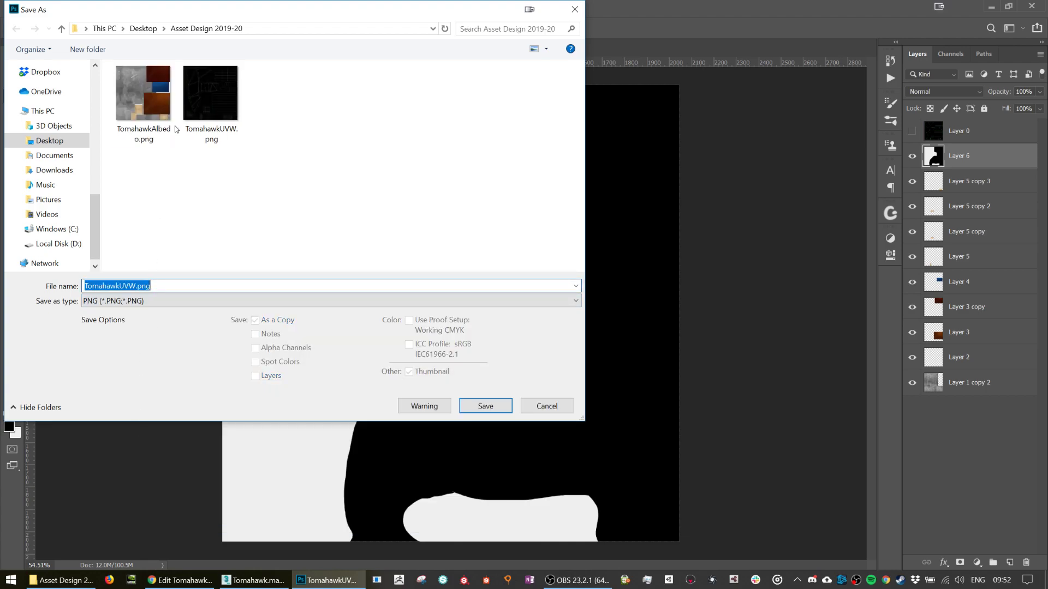
click(143, 96)
click(127, 286)
click(142, 286)
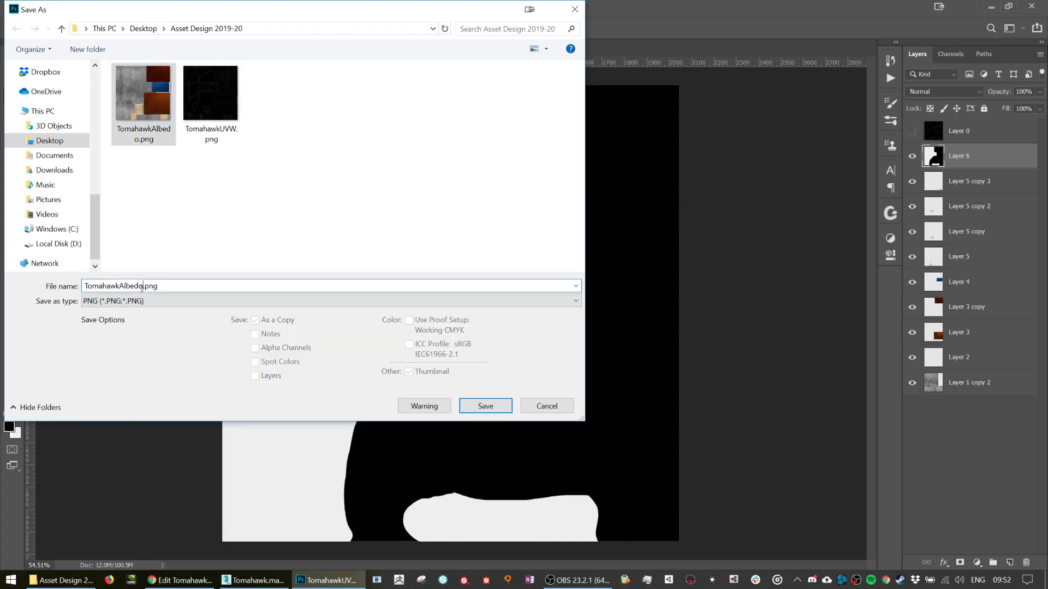
text(Meta)
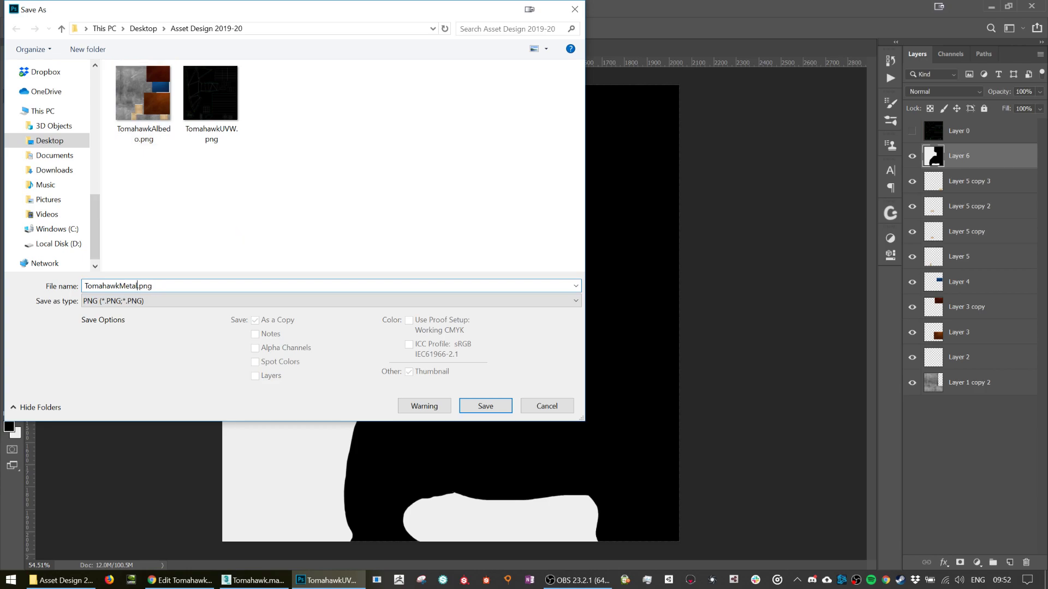
text(l)
key(Return)
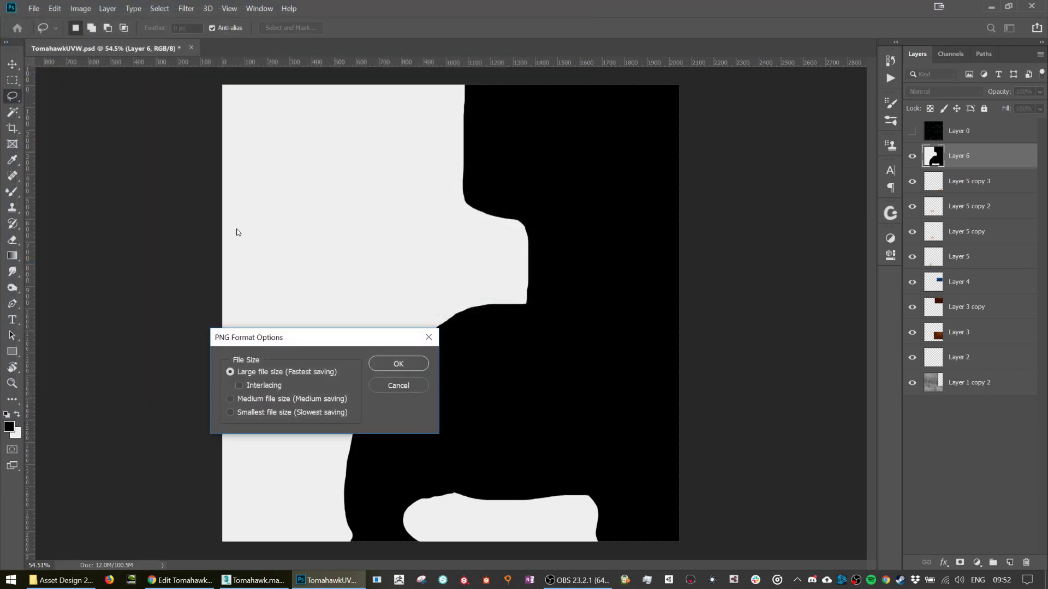
key(Return)
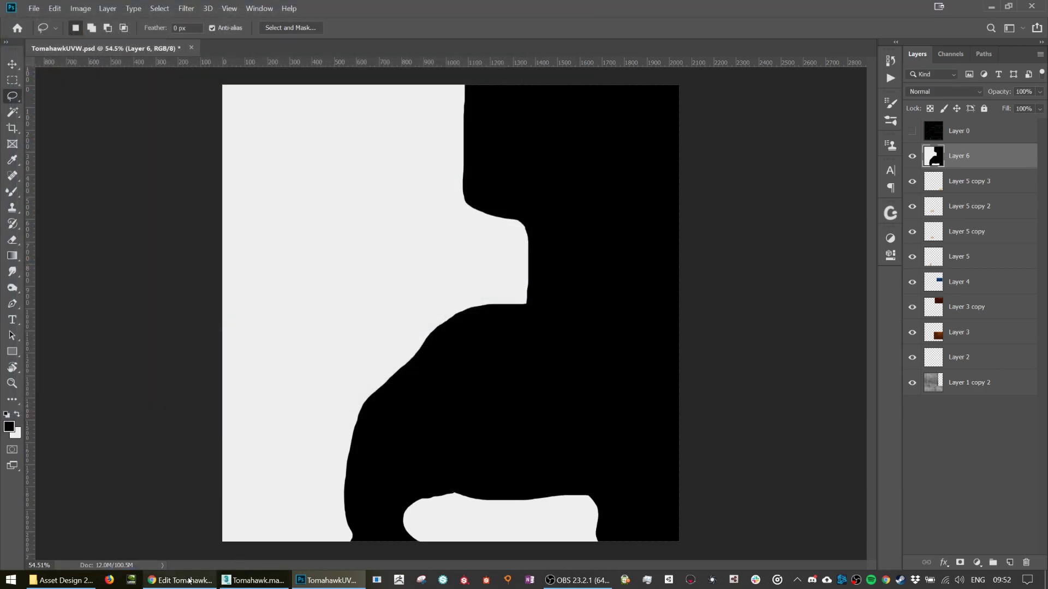
Switch back to Sketchfab in Chrome and import TomahawkMetal.png as the material's metalness texture.
click(189, 580)
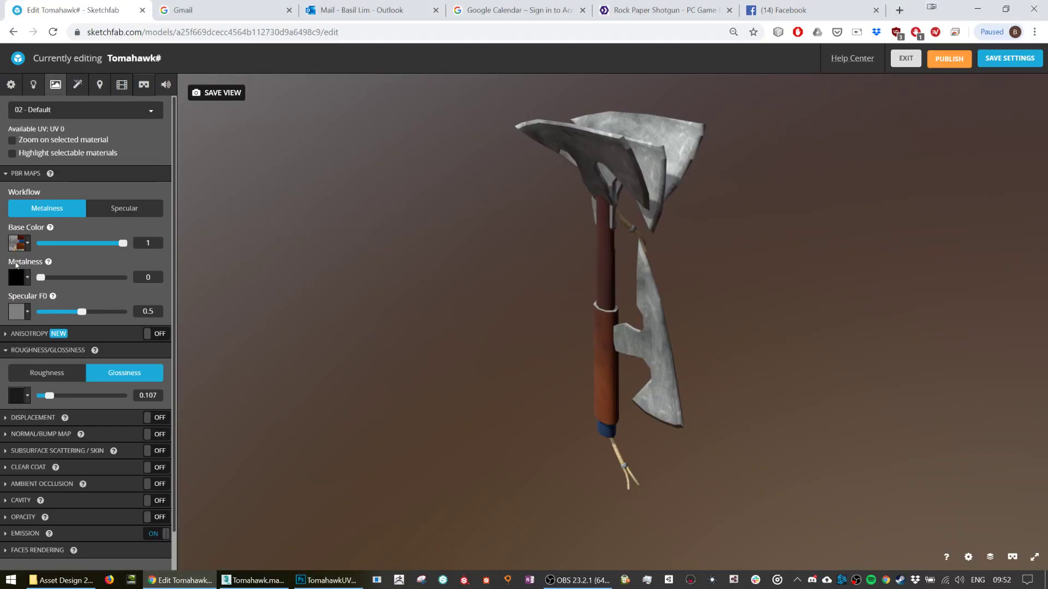
click(17, 277)
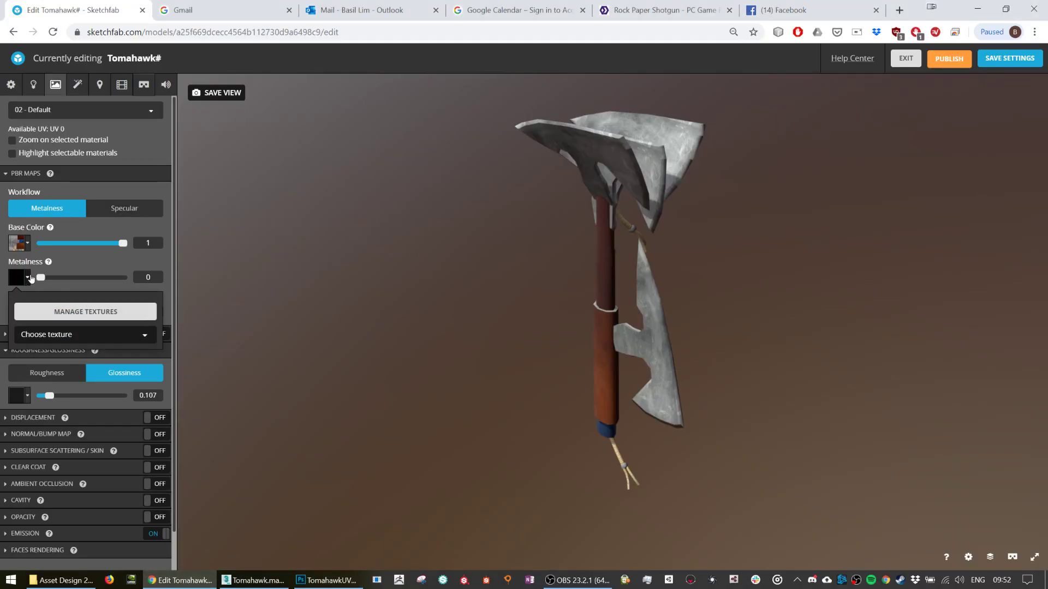
click(54, 312)
click(416, 217)
click(290, 101)
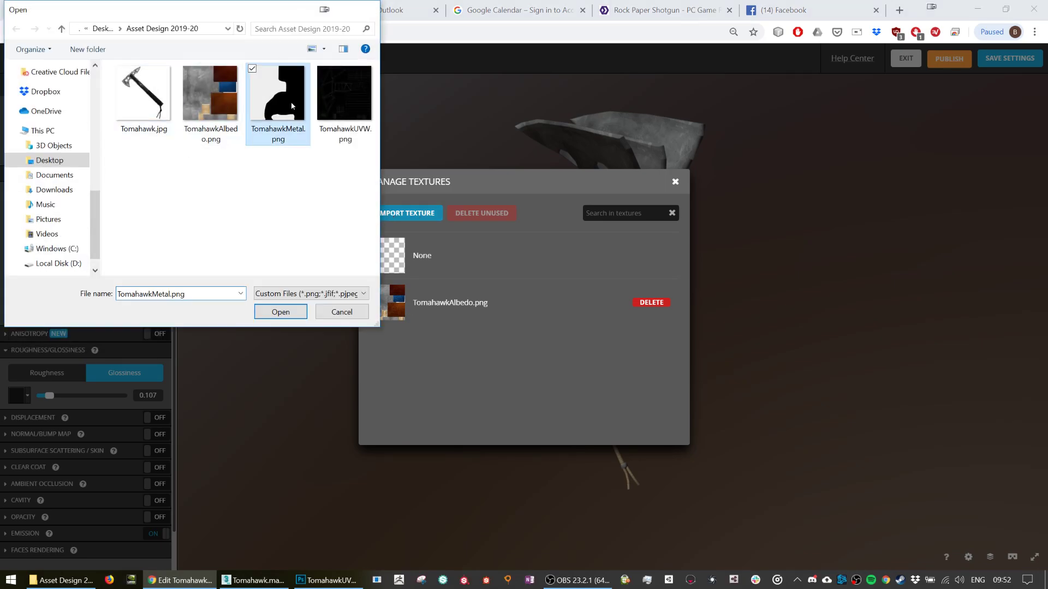
double_click(291, 102)
click(130, 347)
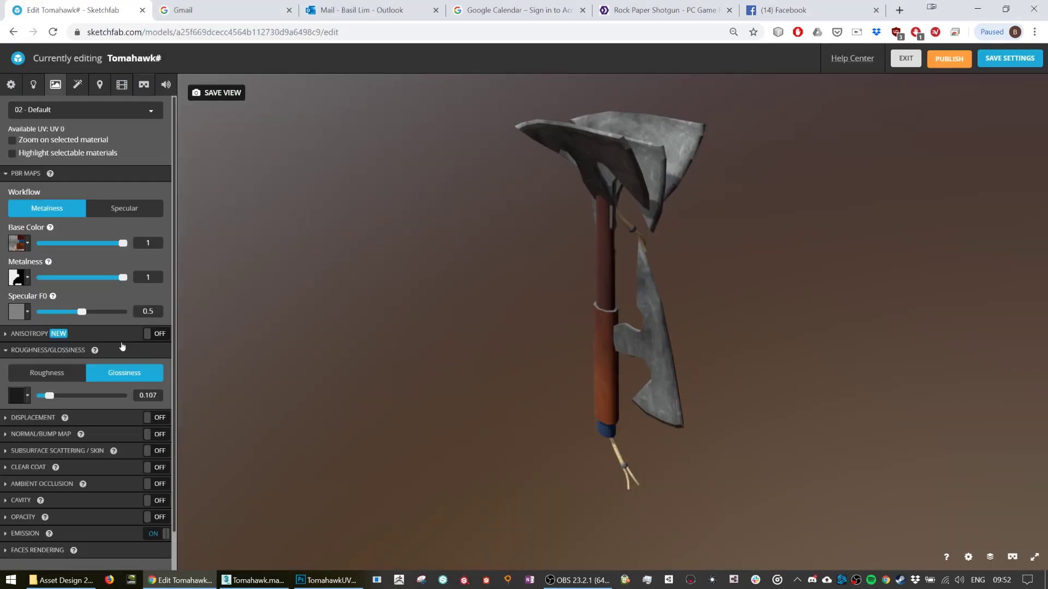
View the tomahawk from the side and check the metalness texture's settings and help note, keeping metalness at 1.
drag(578, 383, 636, 372)
click(30, 281)
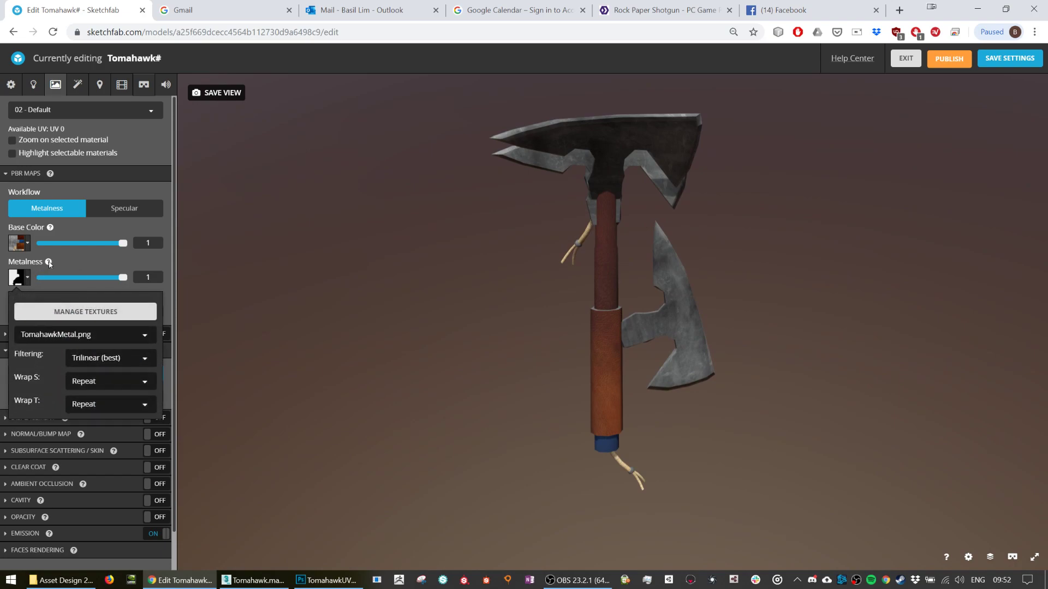
mouse_move(49, 263)
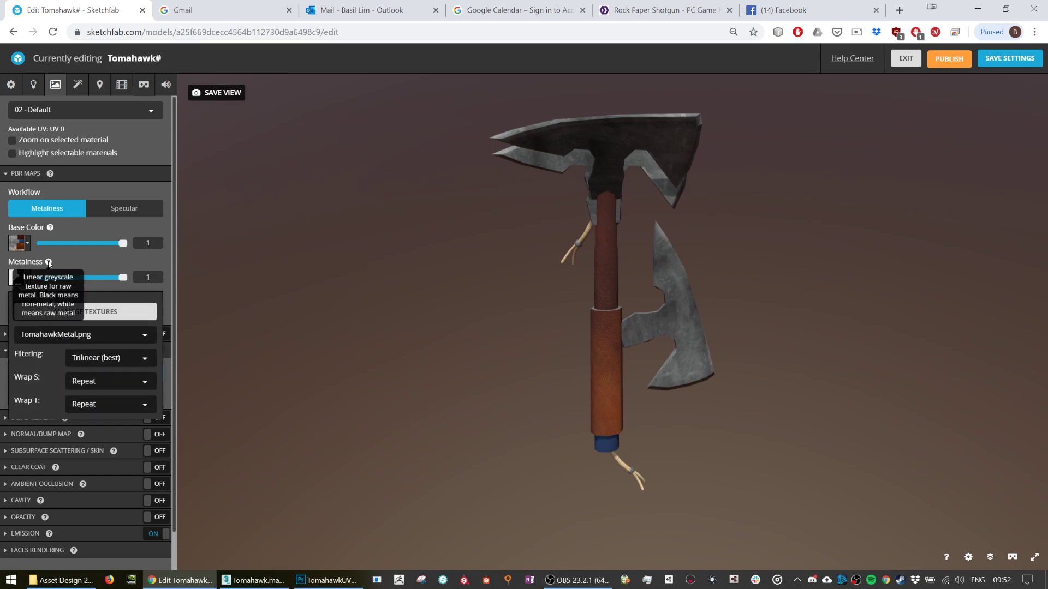
click(77, 260)
drag(123, 277, 194, 283)
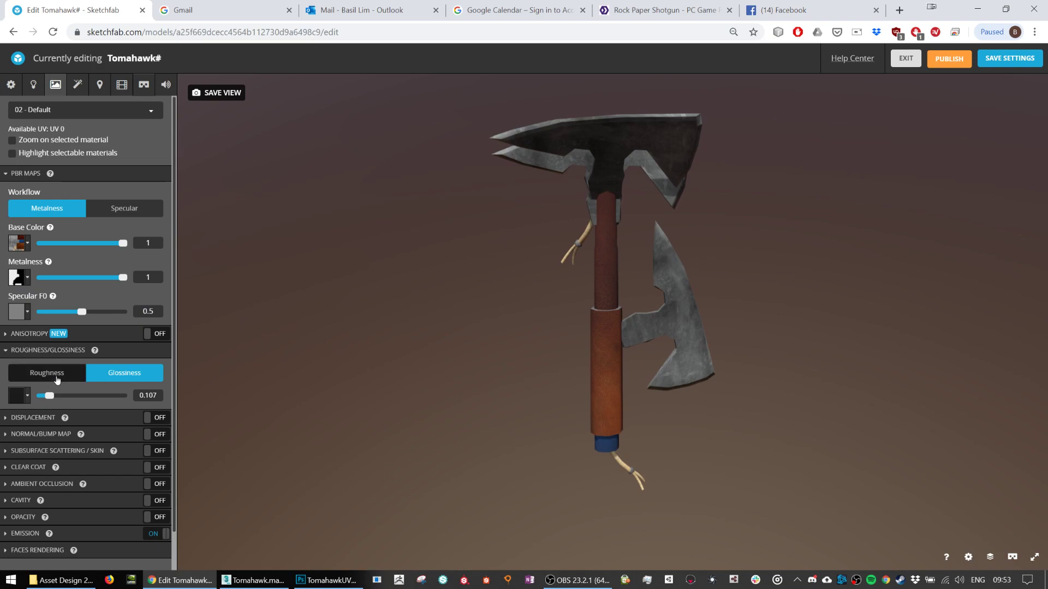
Try several glossiness levels, including 0.435 and 0, and set the material's glossiness to 0.551.
mouse_move(54, 397)
mouse_down()
mouse_move(101, 397)
mouse_move(77, 396)
mouse_up()
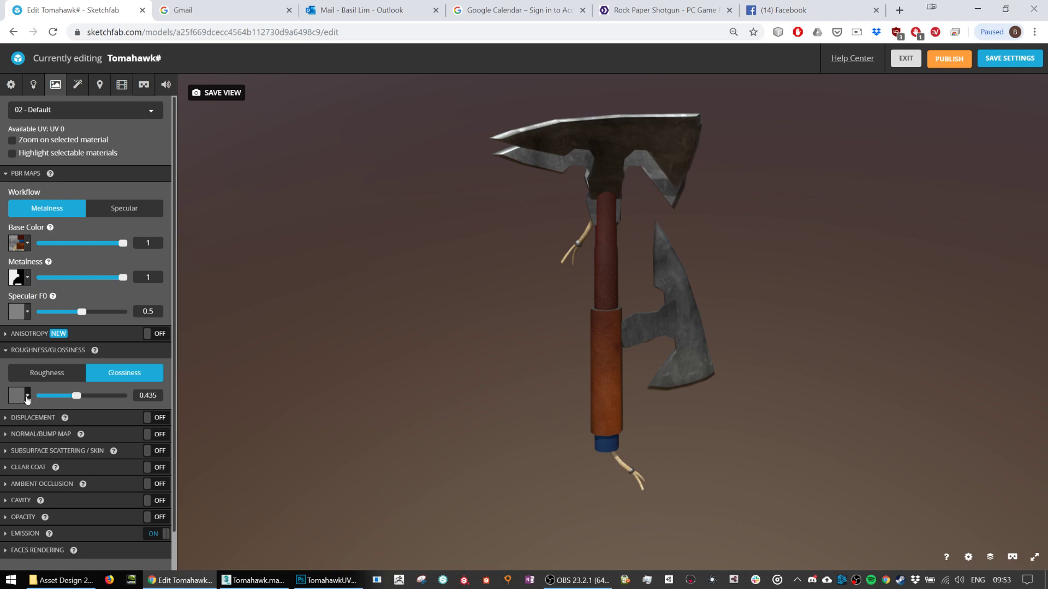
mouse_move(76, 396)
mouse_down()
mouse_move(128, 398)
mouse_move(23, 394)
mouse_up()
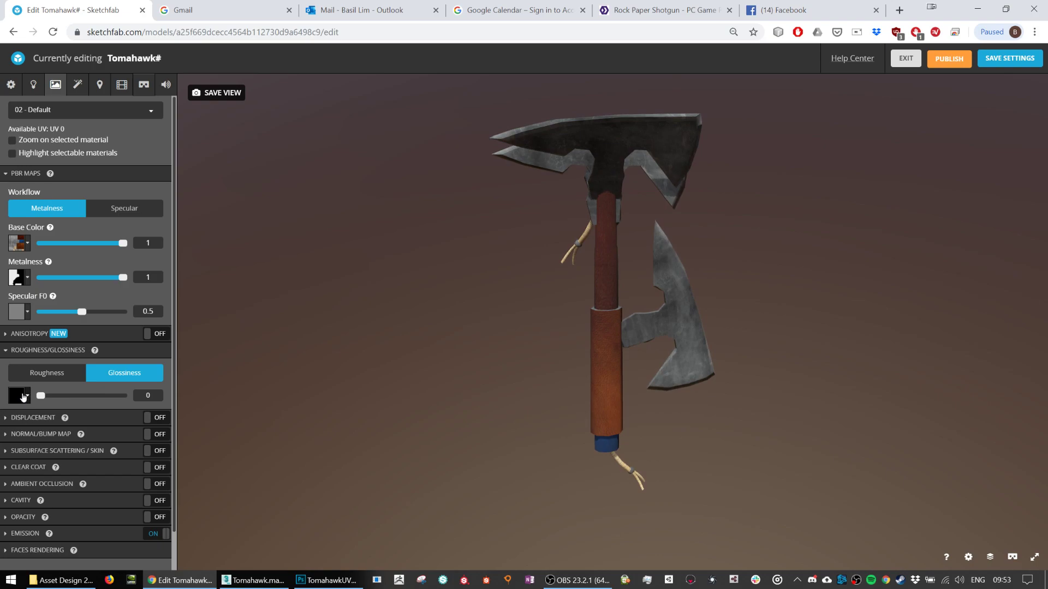
click(74, 395)
click(87, 393)
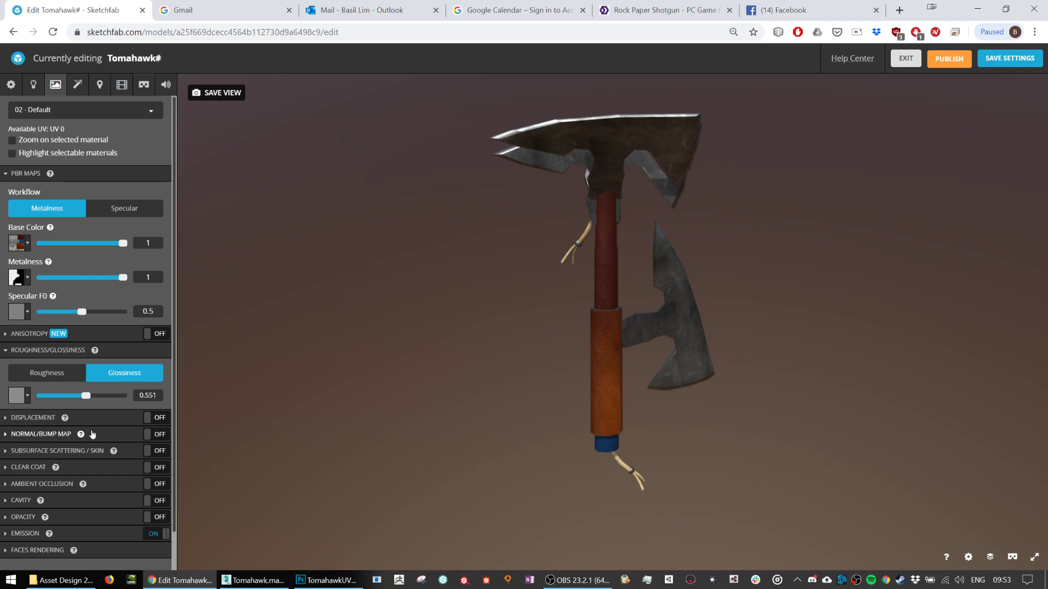
Try the Studio environment for the scene's lighting and view the tomahawk edge-on under it.
scroll(150, 488, down, 1)
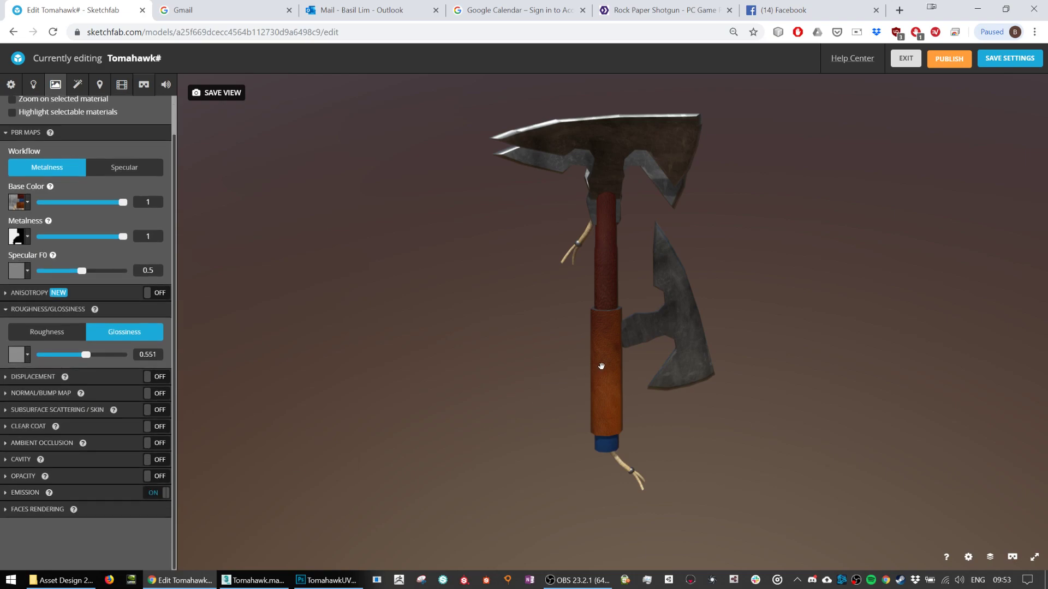
drag(599, 366, 419, 351)
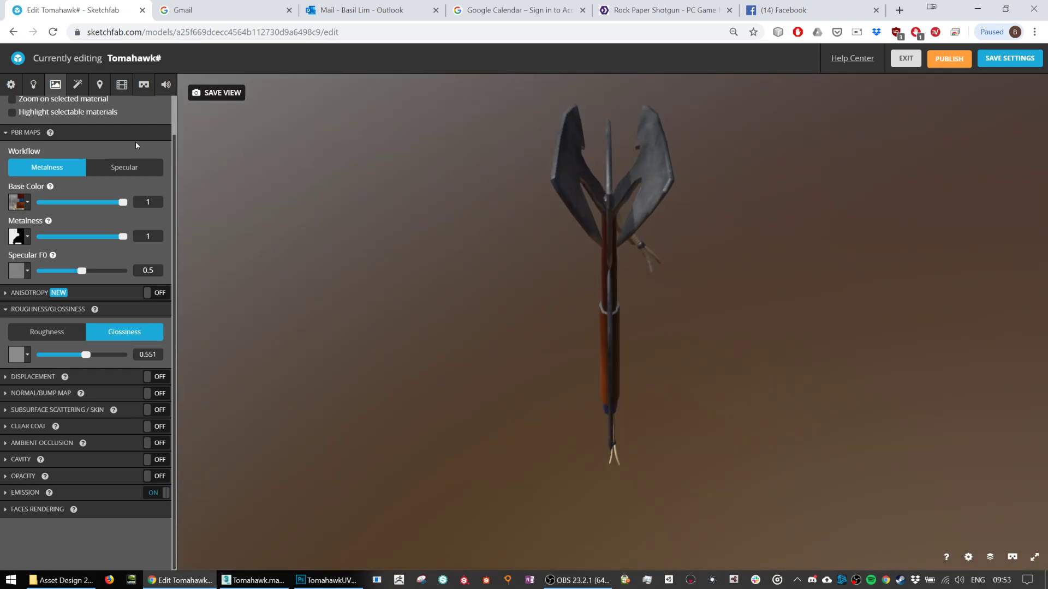
click(34, 85)
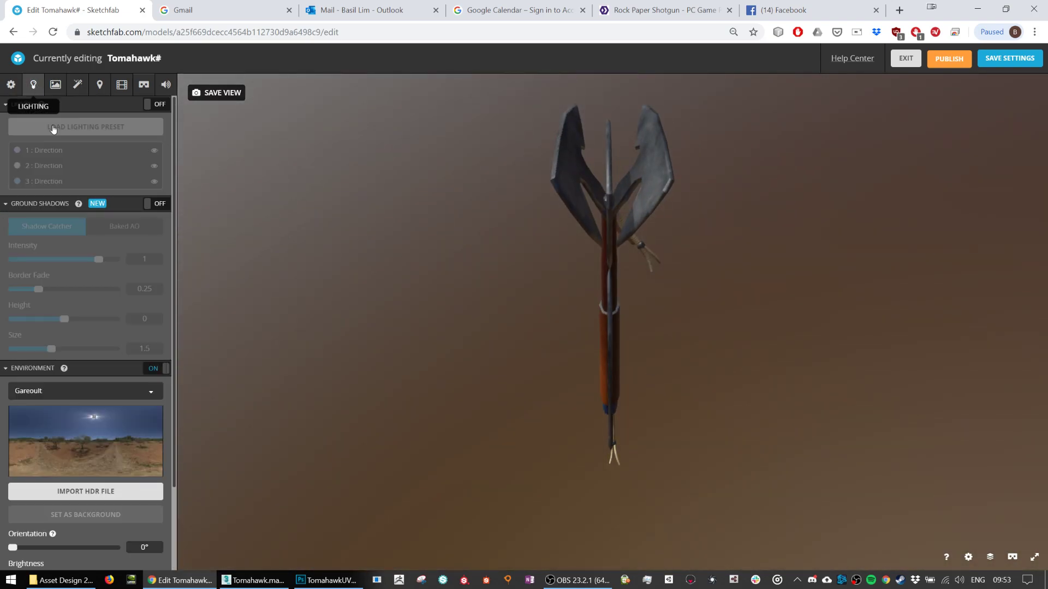
click(87, 393)
scroll(87, 414, down, 3)
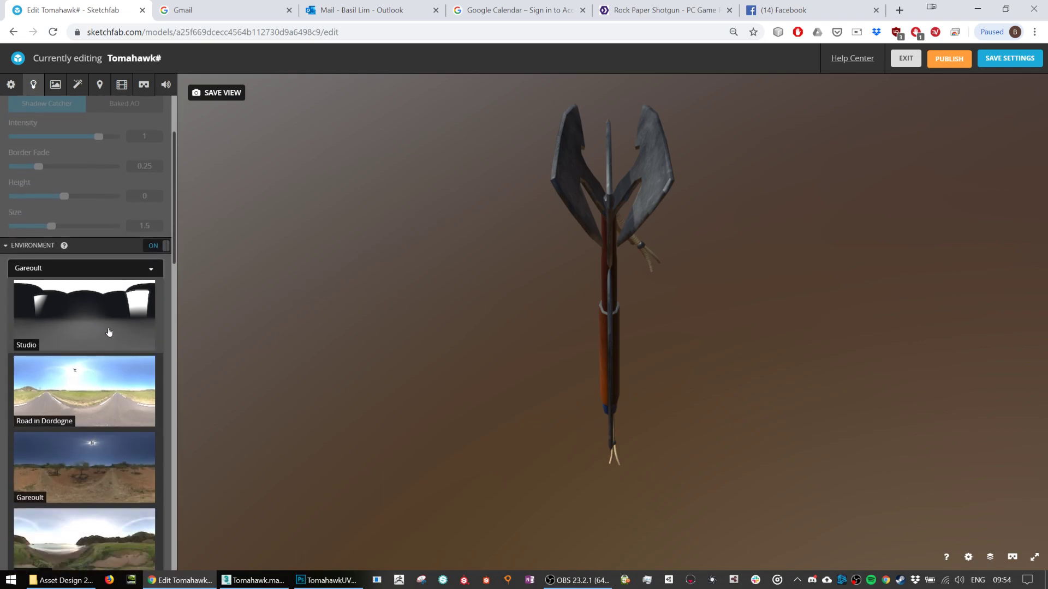
click(105, 334)
drag(536, 380, 194, 293)
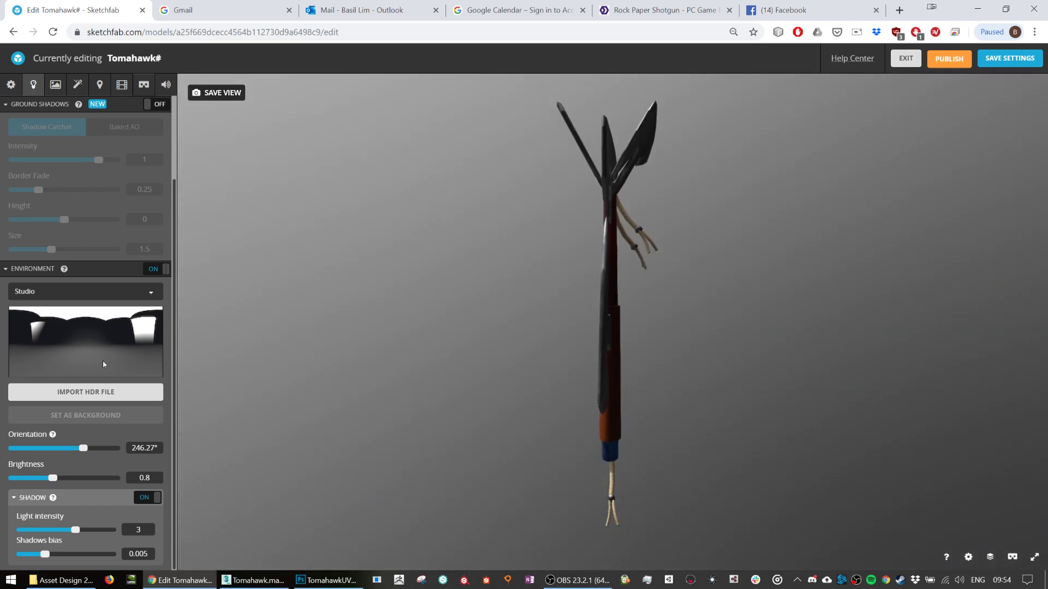
Set the lighting environment to Milky Way and turn the tomahawk to view its blades side-on.
click(106, 293)
scroll(106, 414, down, 3)
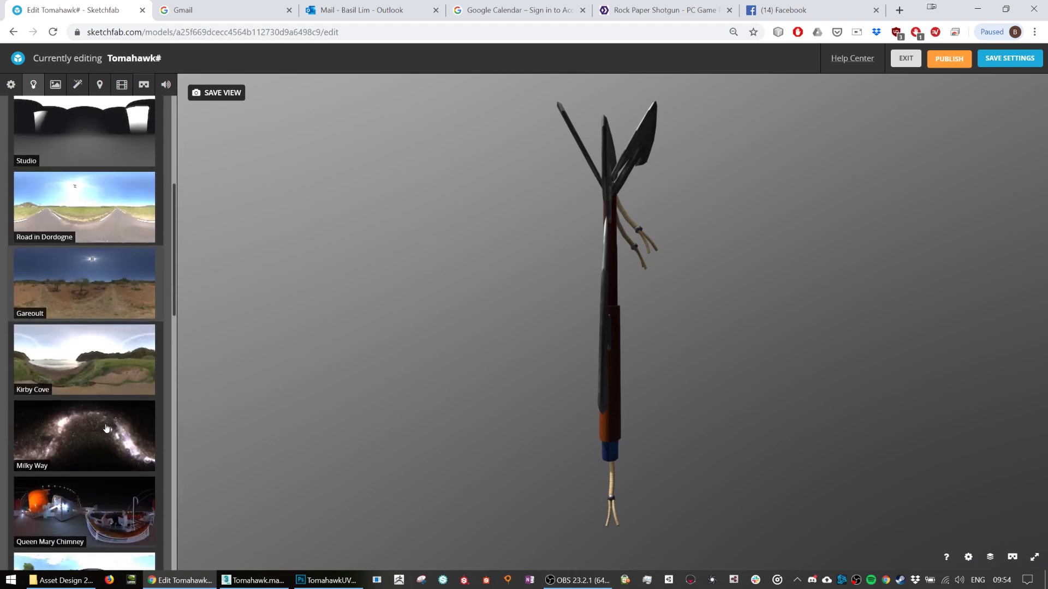
click(101, 441)
mouse_move(521, 399)
mouse_down()
mouse_move(638, 398)
mouse_move(593, 429)
mouse_move(573, 409)
mouse_move(447, 405)
mouse_up()
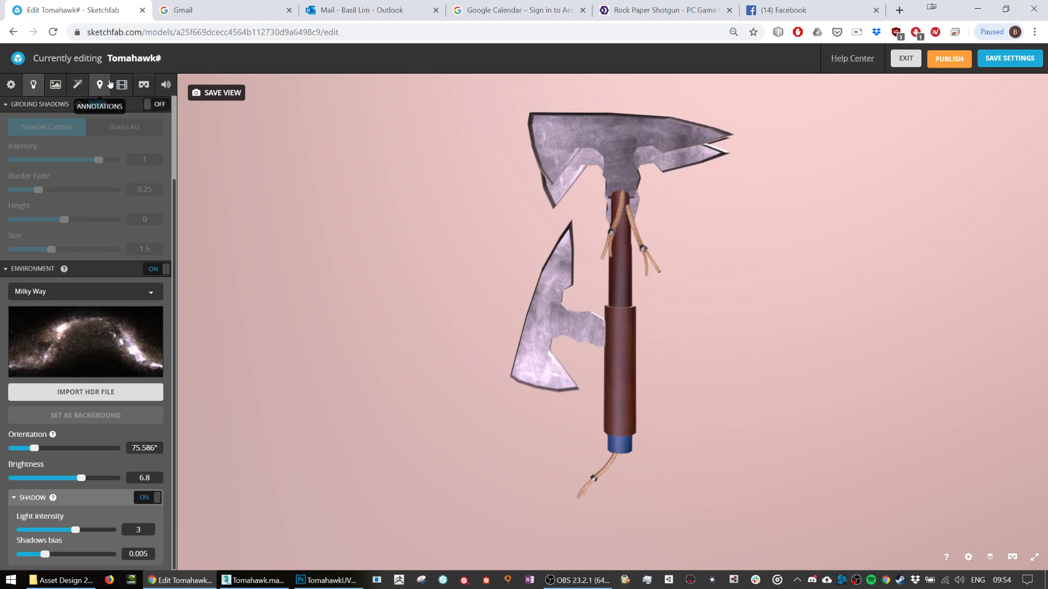
Enable Screen Space Reflection in the post-processing filters and expand its settings.
click(77, 83)
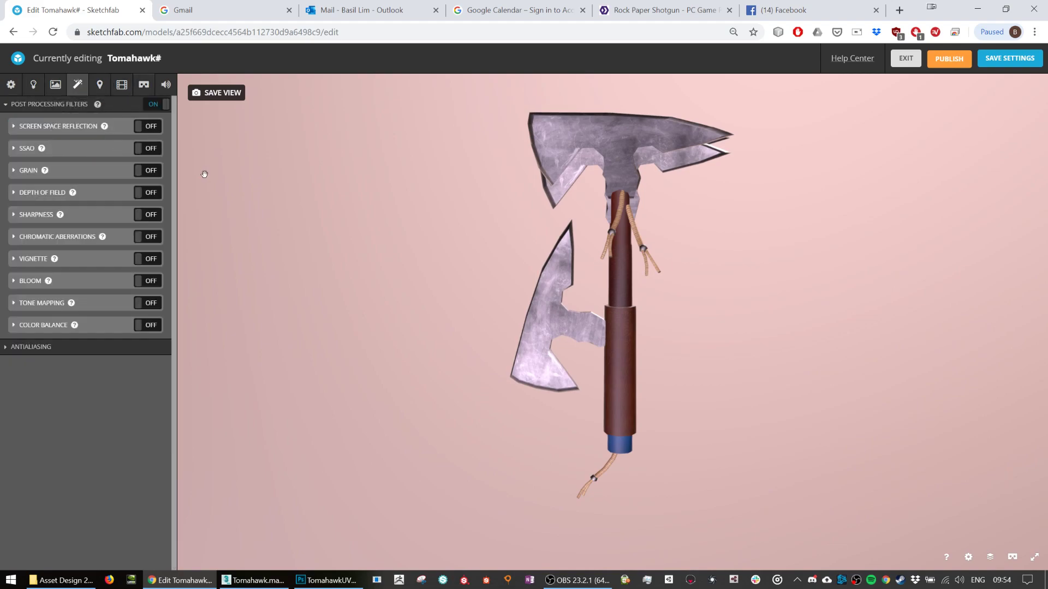
click(156, 128)
click(22, 130)
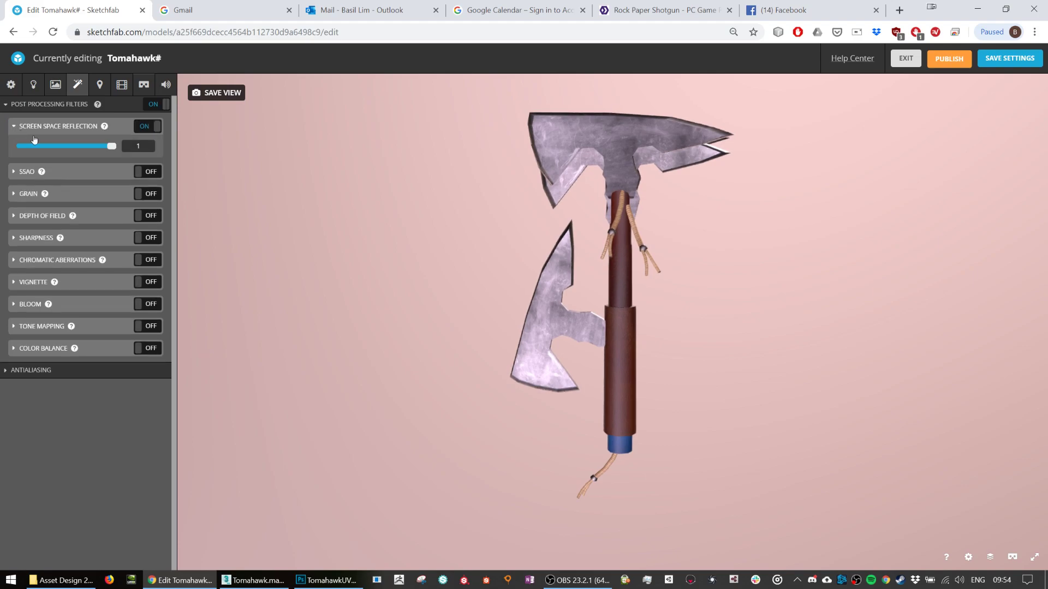
Enable the SSAO filter with a radius of 0.12 and an intensity of 1.
click(151, 172)
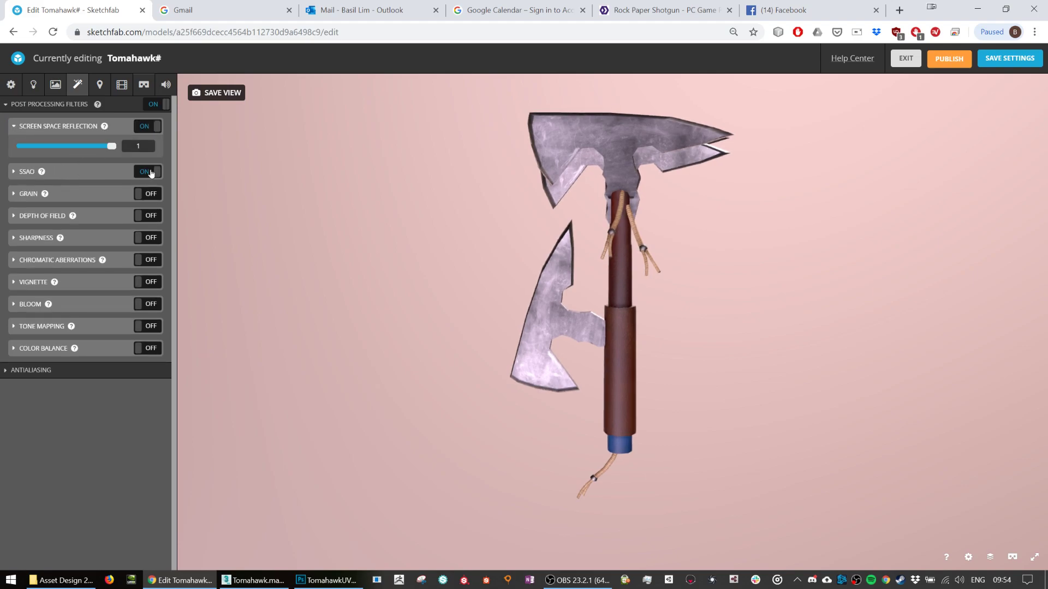
click(11, 172)
drag(54, 202, 119, 221)
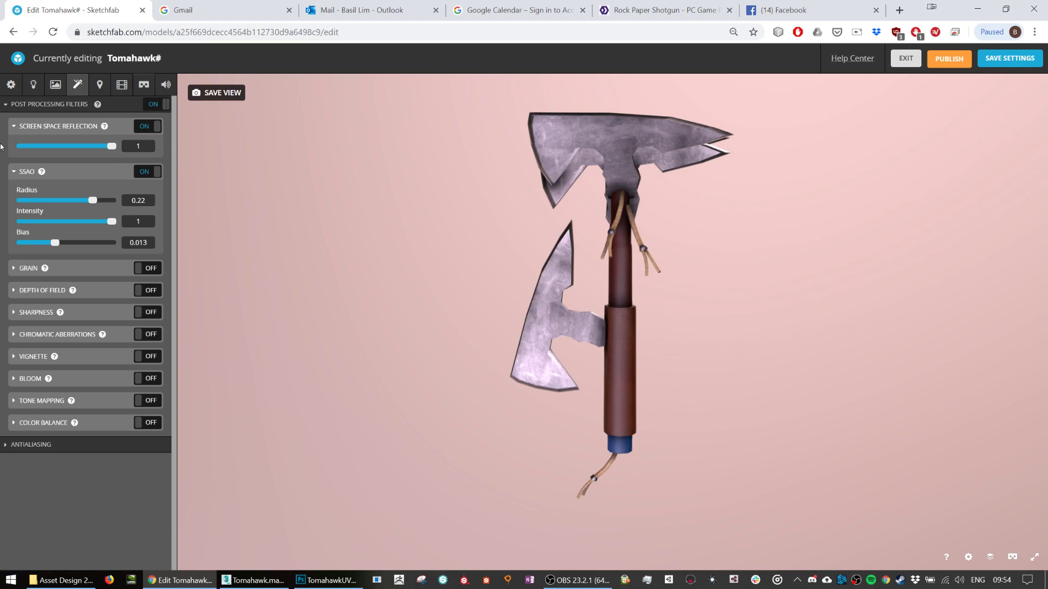
drag(91, 203, 57, 200)
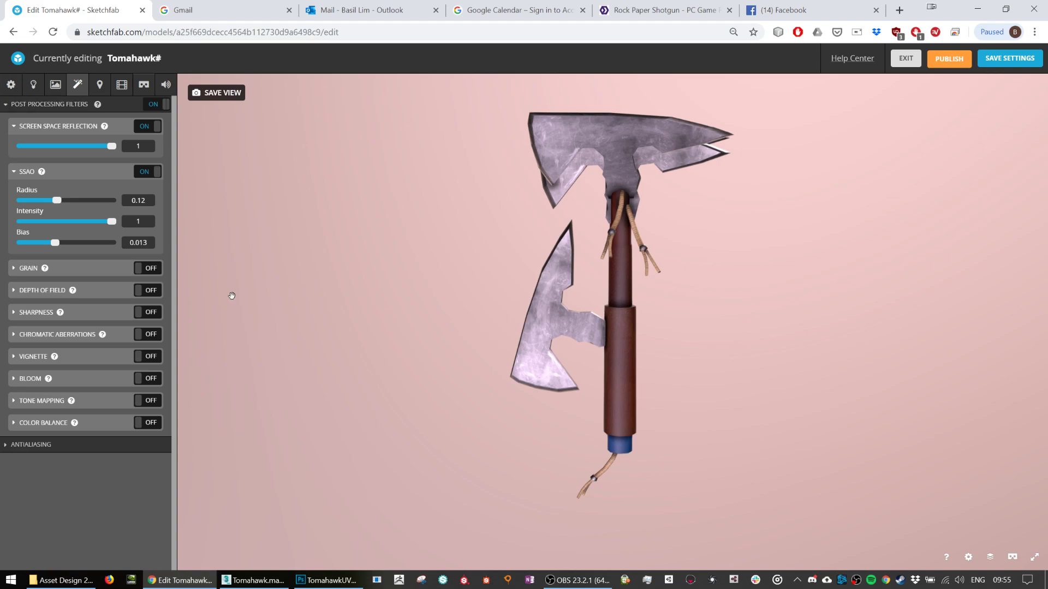
Try the Grain filter at a strength of 0.486.
click(145, 268)
click(108, 276)
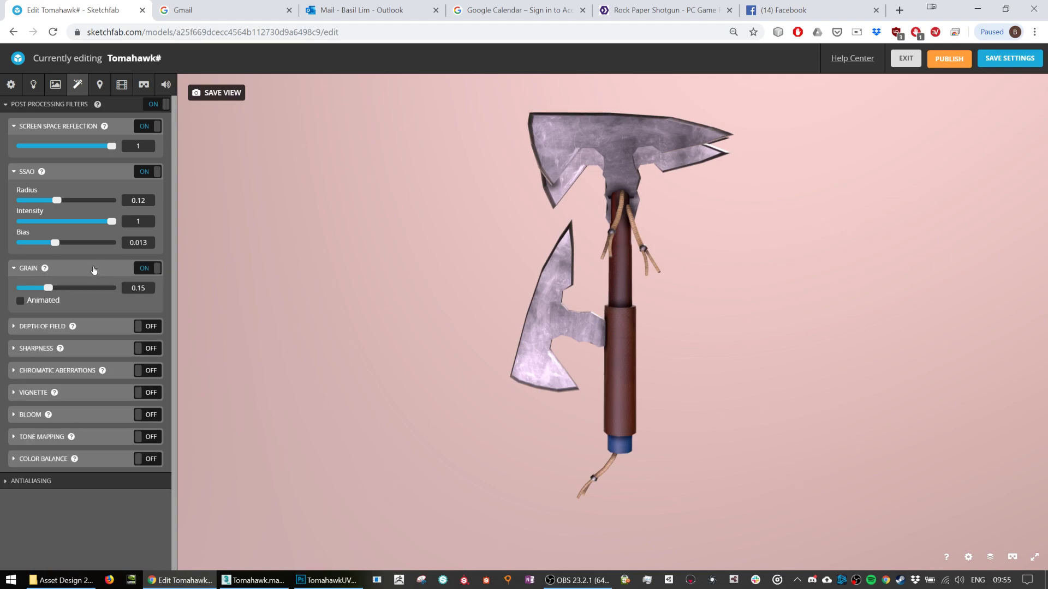
drag(55, 288, 115, 290)
Try Depth of Field with a foreground blur of 0.922 and Sharpness at 1.393.
mouse_move(70, 328)
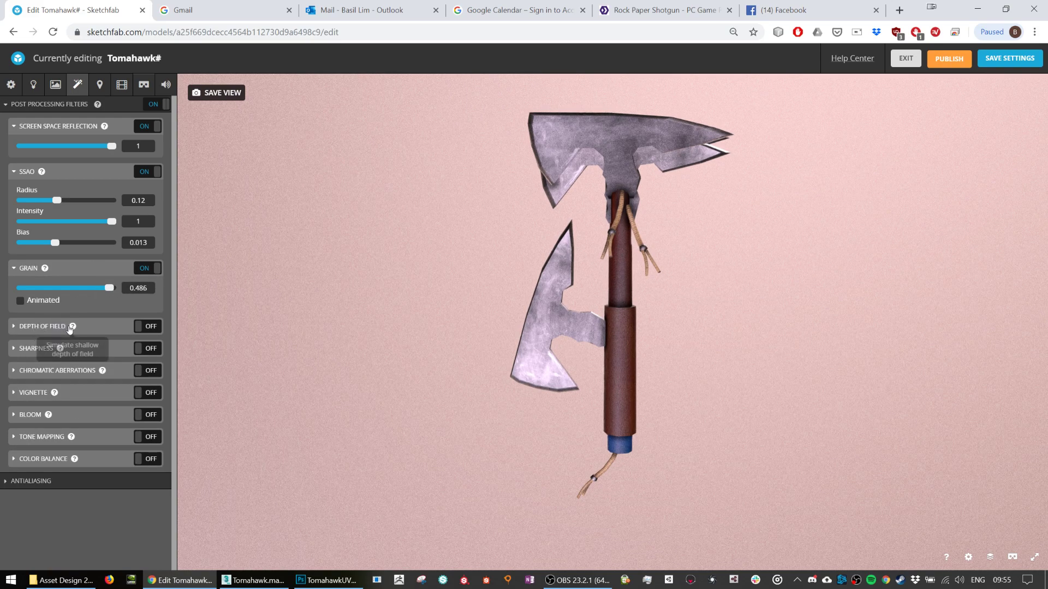
click(145, 326)
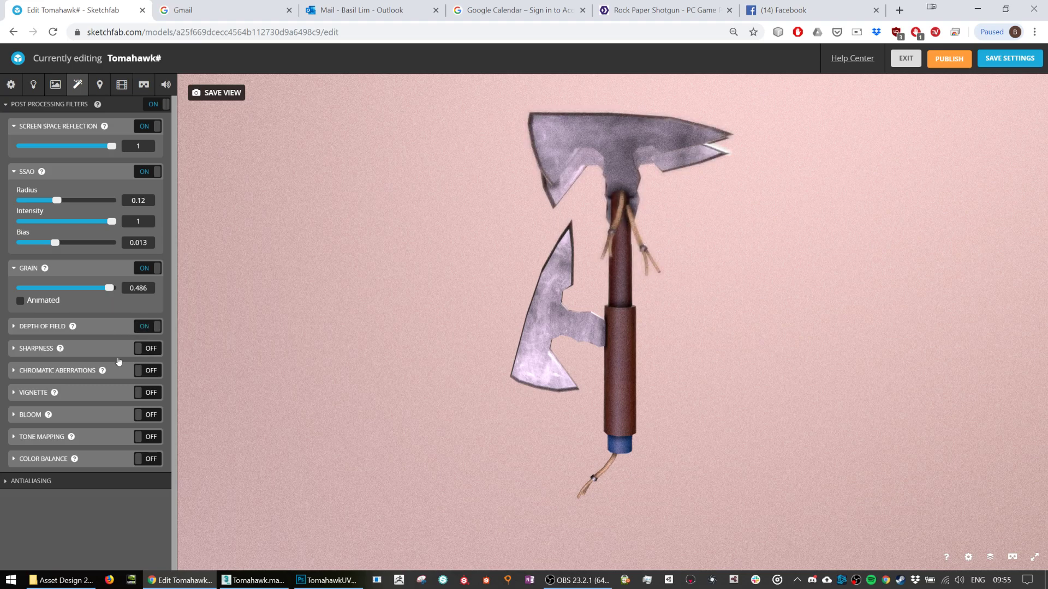
click(145, 349)
click(12, 351)
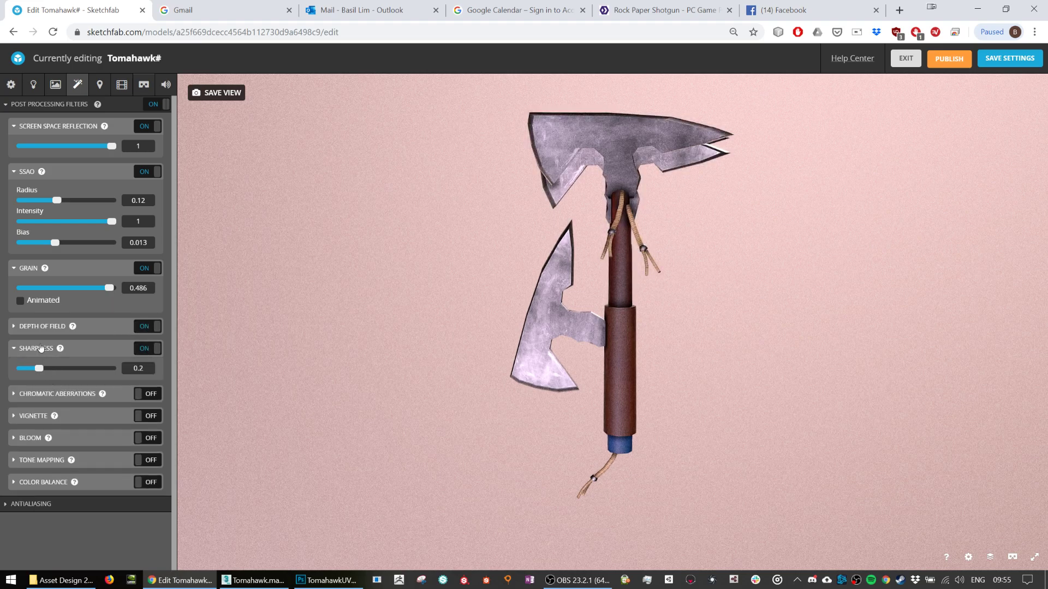
click(44, 327)
drag(64, 355, 105, 357)
drag(40, 422, 69, 423)
Try the Chromatic Aberrations filter at 0.095 and tilt the tomahawk to inspect the effect.
click(134, 450)
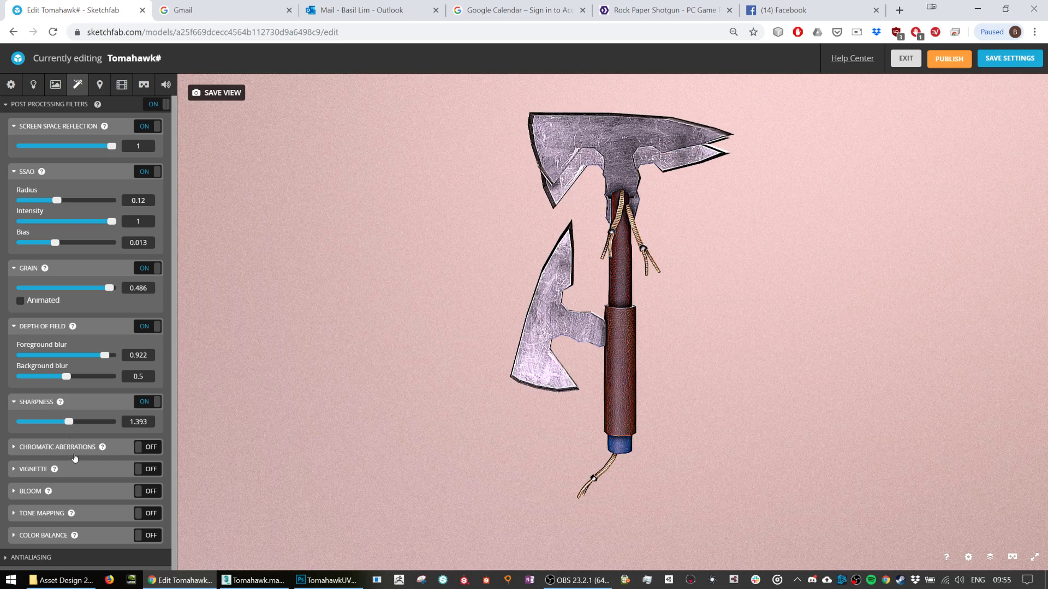
drag(82, 469, 111, 469)
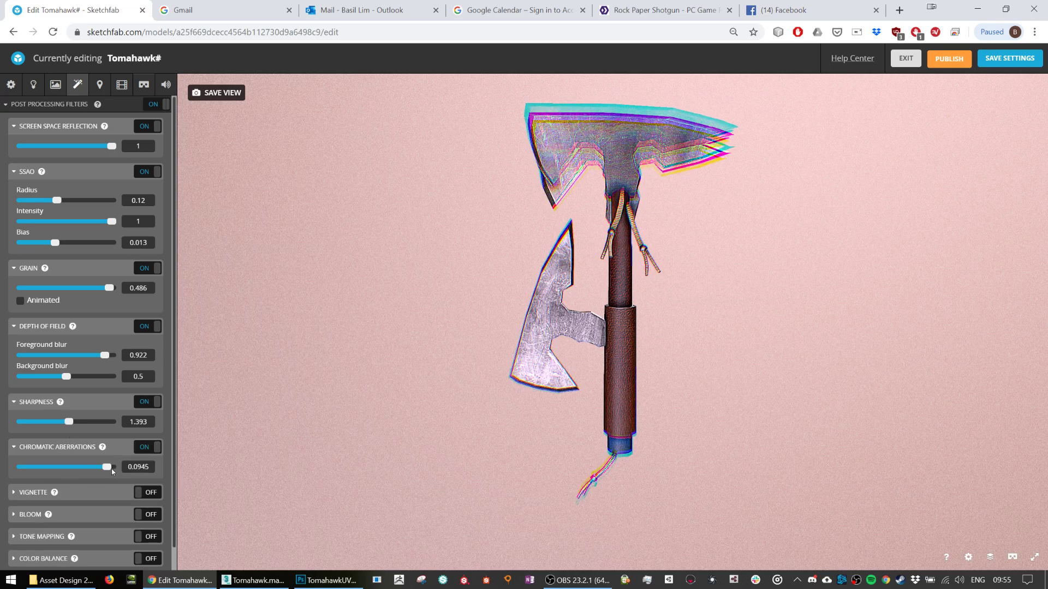
mouse_move(555, 362)
mouse_down()
mouse_move(655, 344)
mouse_move(546, 344)
mouse_up()
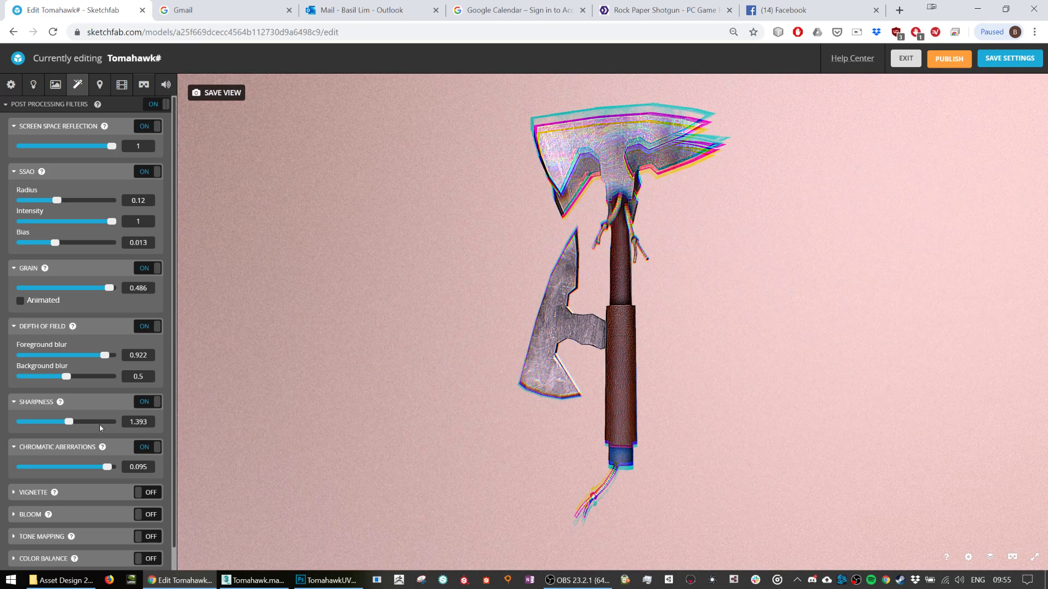
Enable the Vignette and Bloom filters, keeping their default values, and expand their settings.
scroll(95, 469, down, 1)
click(94, 469)
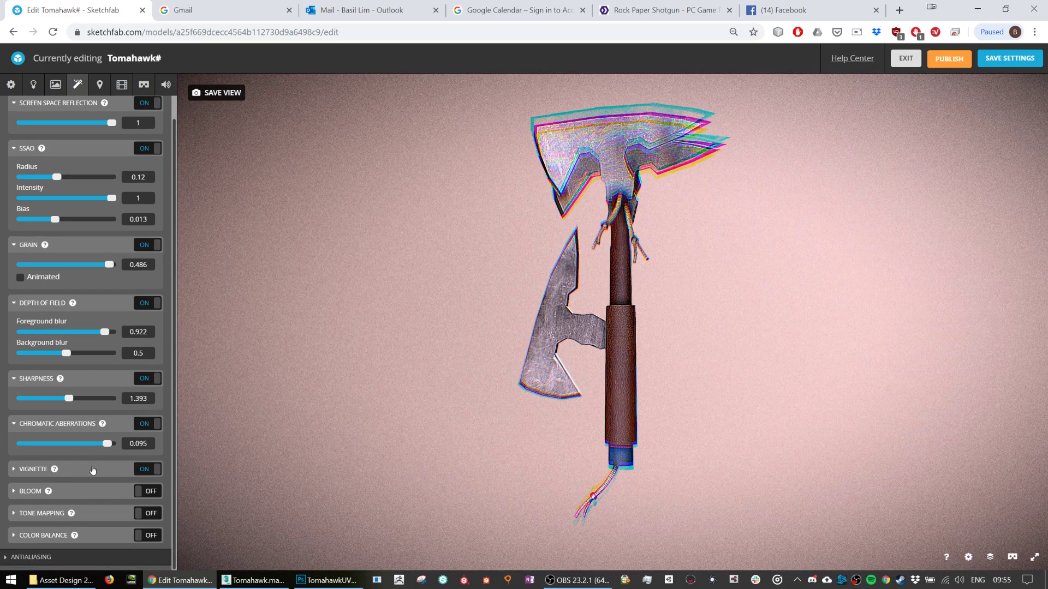
click(87, 471)
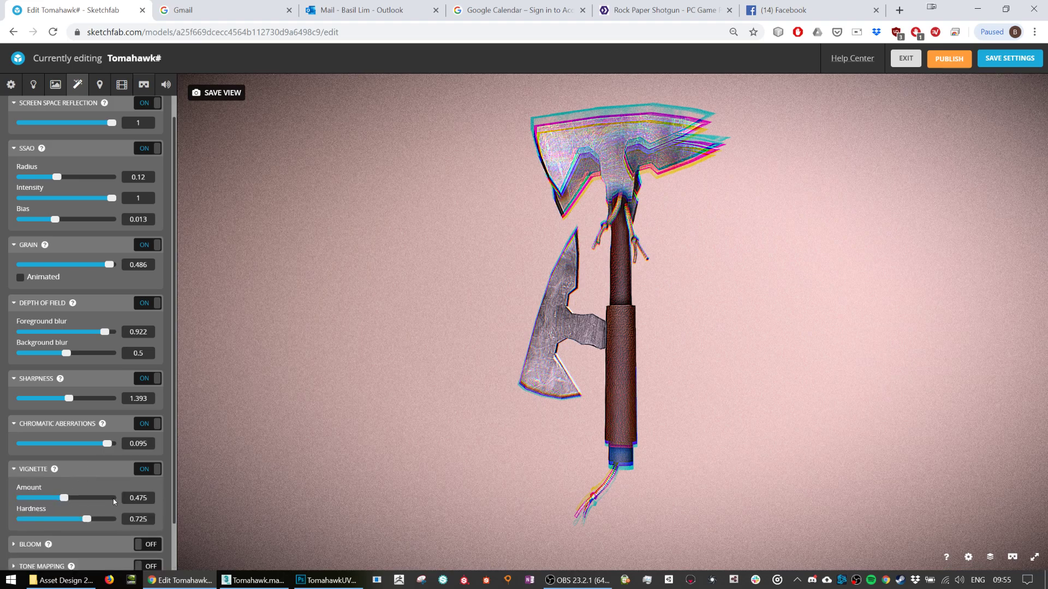
scroll(75, 525, down, 2)
click(86, 499)
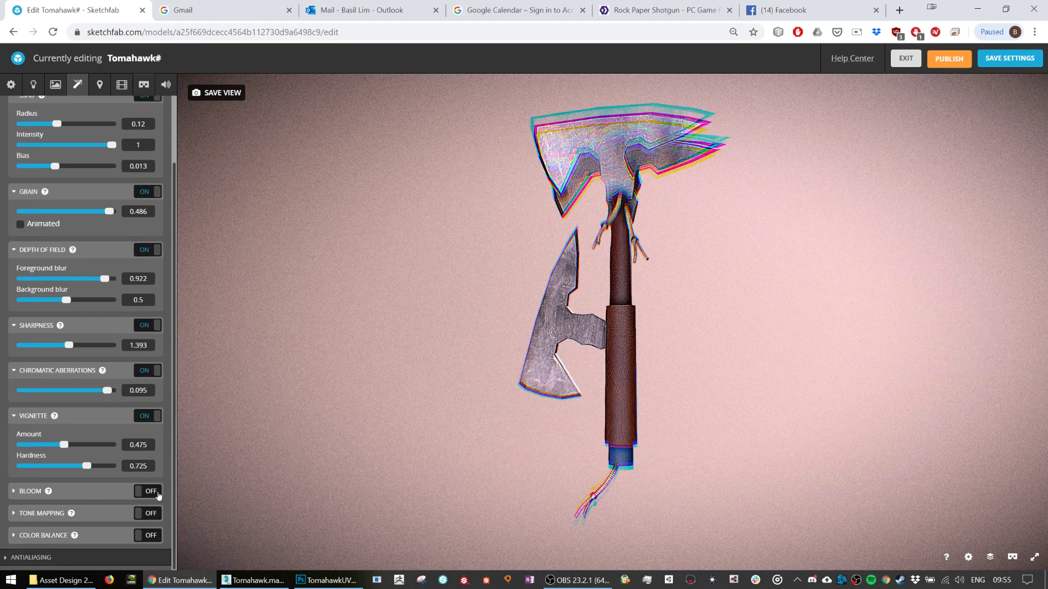
click(87, 498)
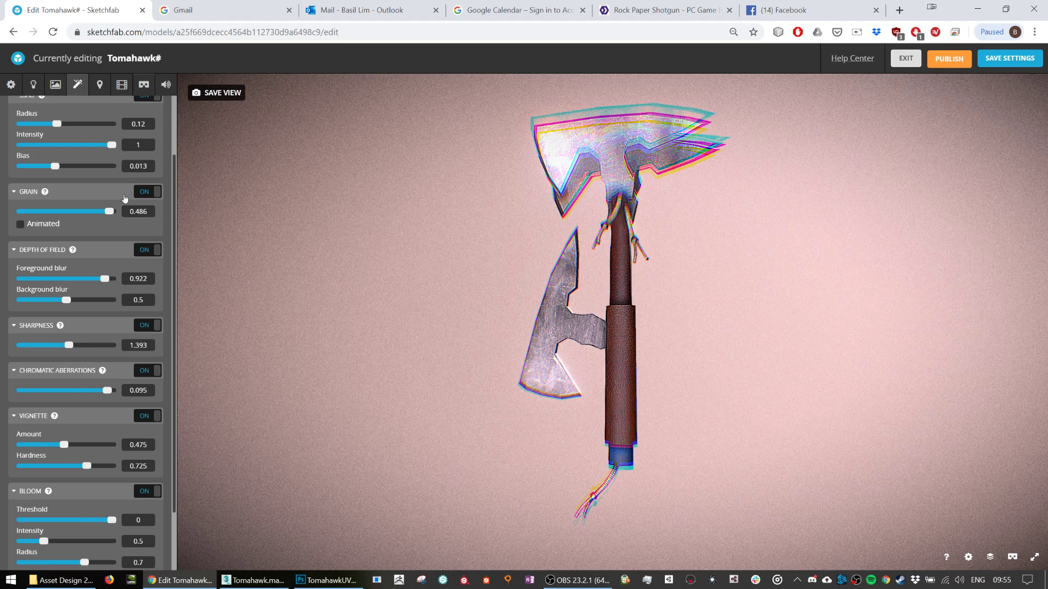
Disable the Chromatic Aberrations, Sharpness, Depth of Field and Grain filters.
click(150, 372)
click(146, 326)
click(147, 250)
click(152, 192)
Compare the tomahawk with Bloom off and on, orbiting around it to inspect the glow on the blades.
click(153, 493)
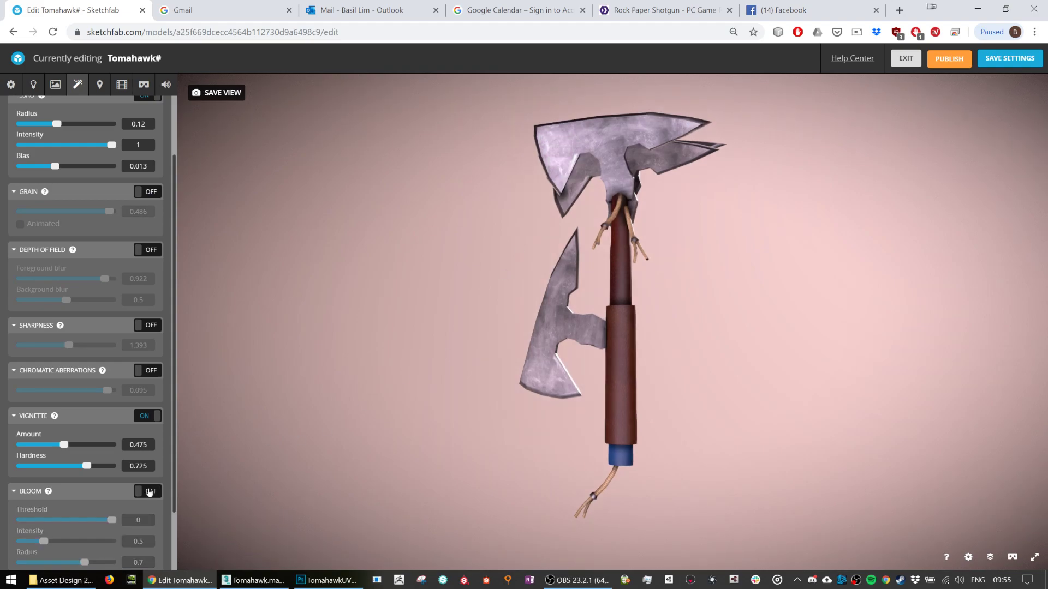
click(154, 493)
drag(551, 310, 580, 265)
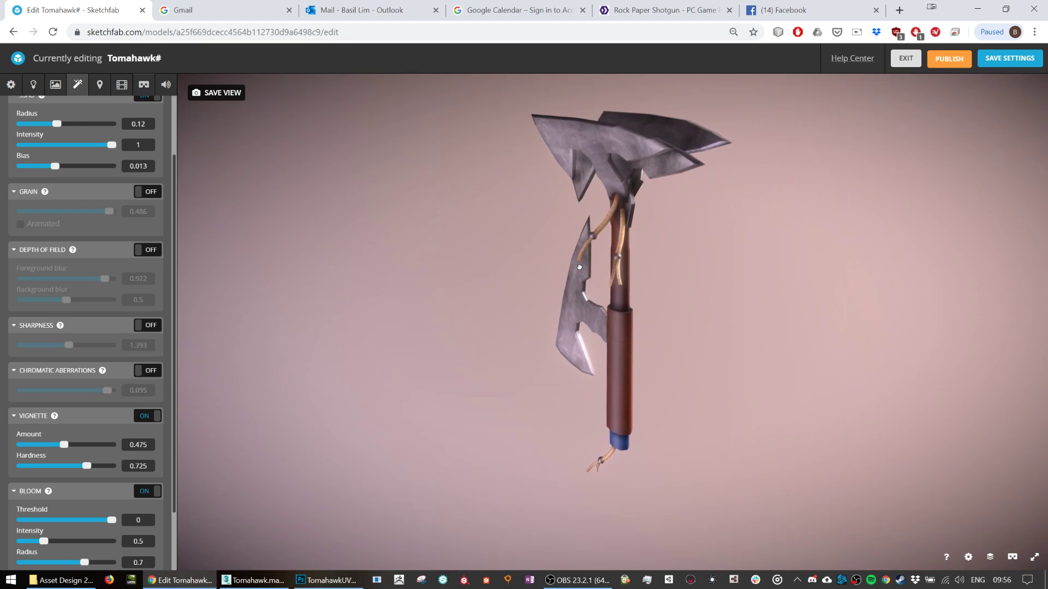
drag(579, 267, 625, 240)
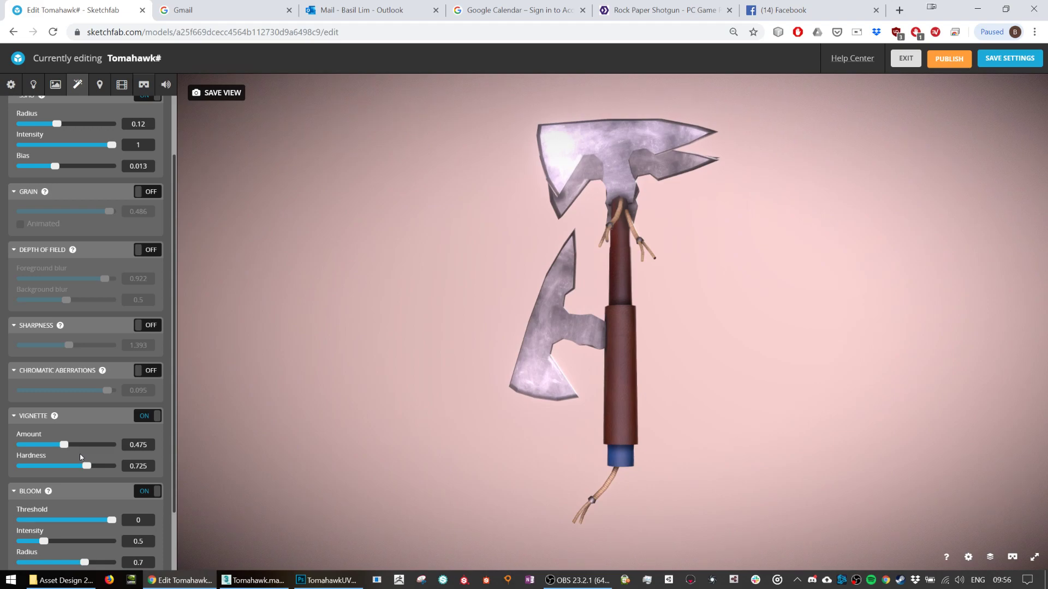
scroll(84, 469, down, 2)
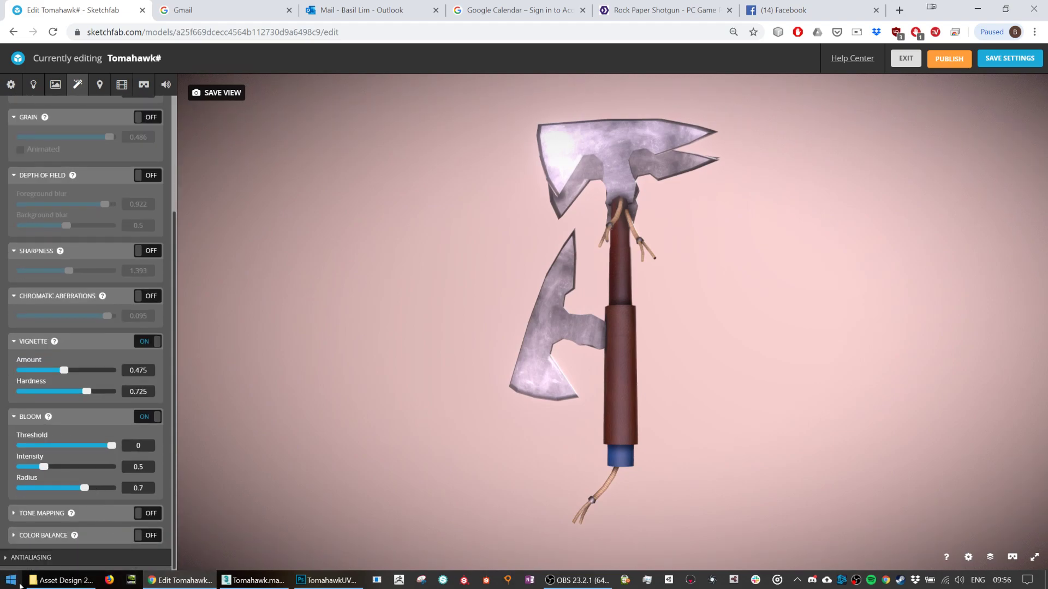
Find and launch Bitmap2Material 3.1.3 from the Windows search.
click(20, 583)
text(bitm)
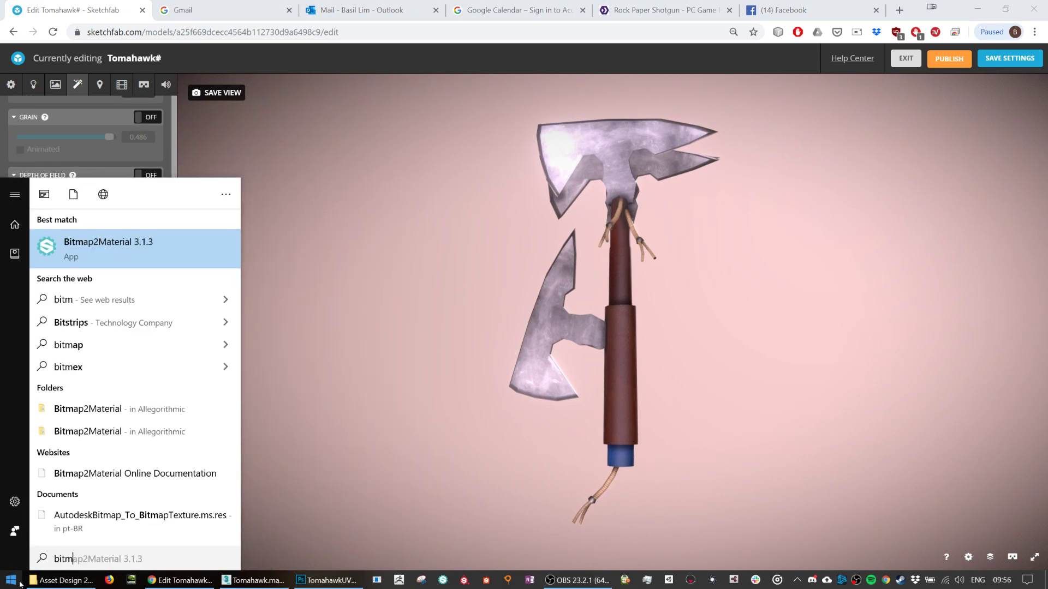
click(20, 583)
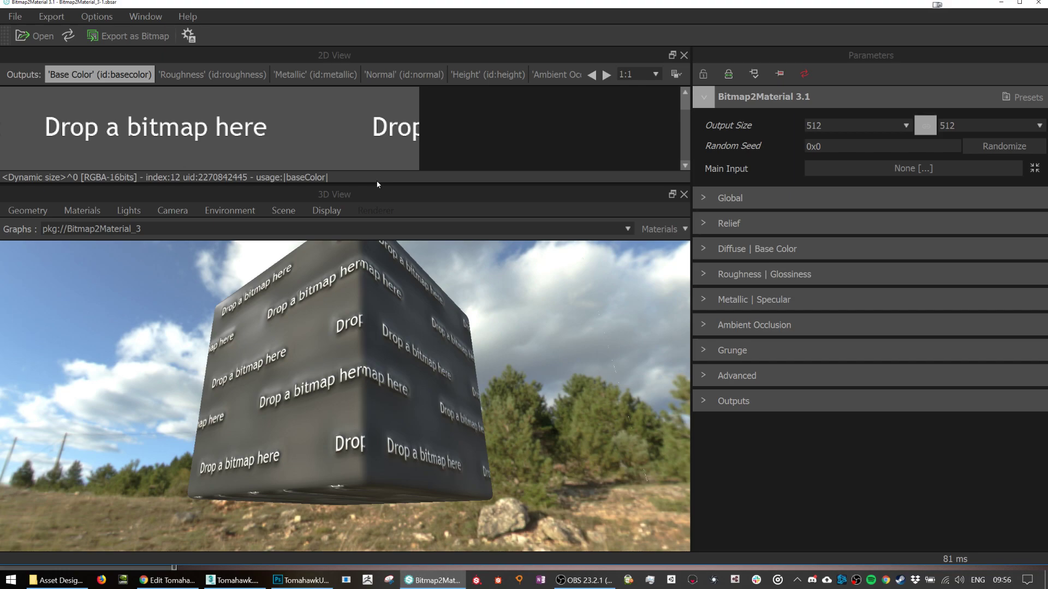
Load TomahawkAlbedo.png from the Asset Design 2019-20 folder as Bitmap2Material's Main Input, and minimize the folder window.
click(57, 580)
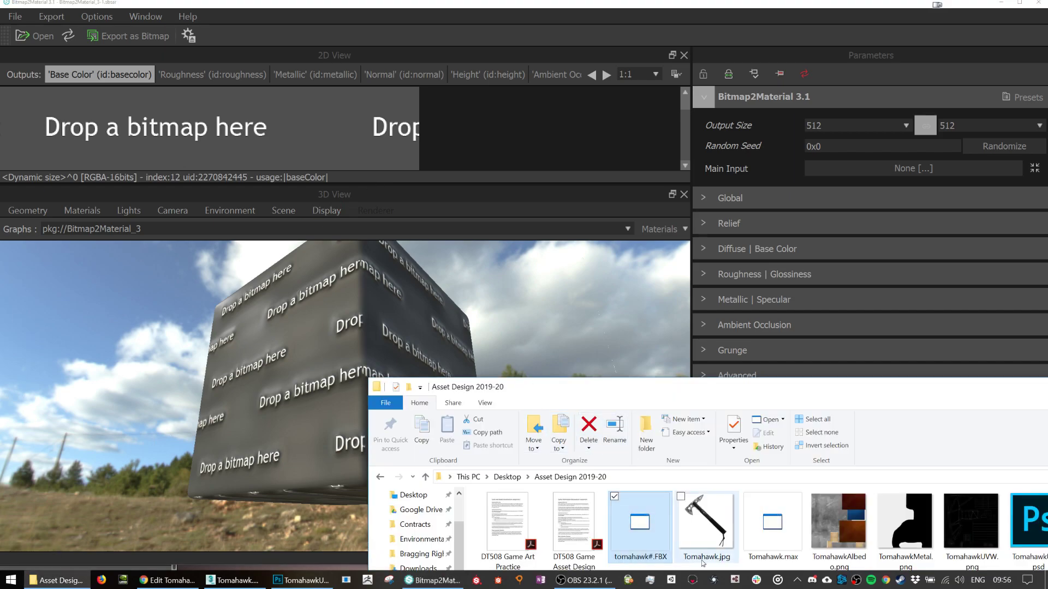
drag(846, 525, 342, 361)
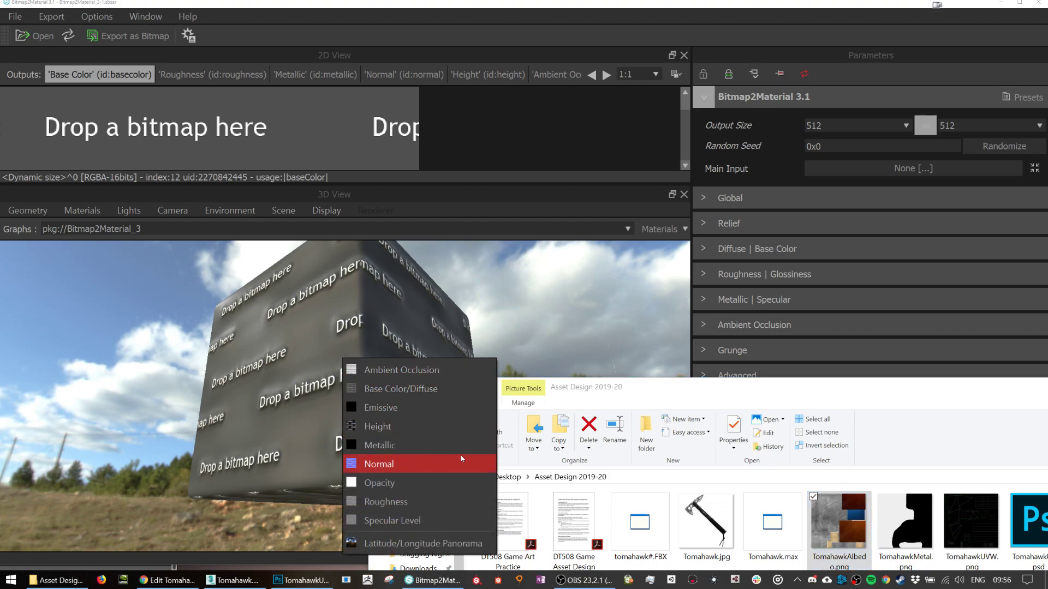
click(852, 530)
drag(853, 530, 332, 158)
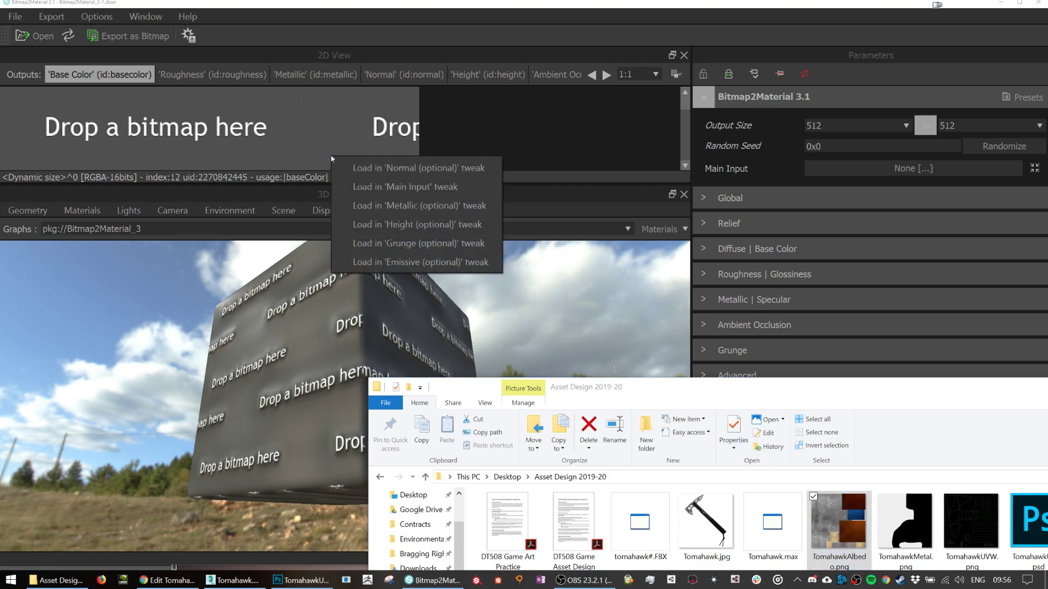
click(379, 185)
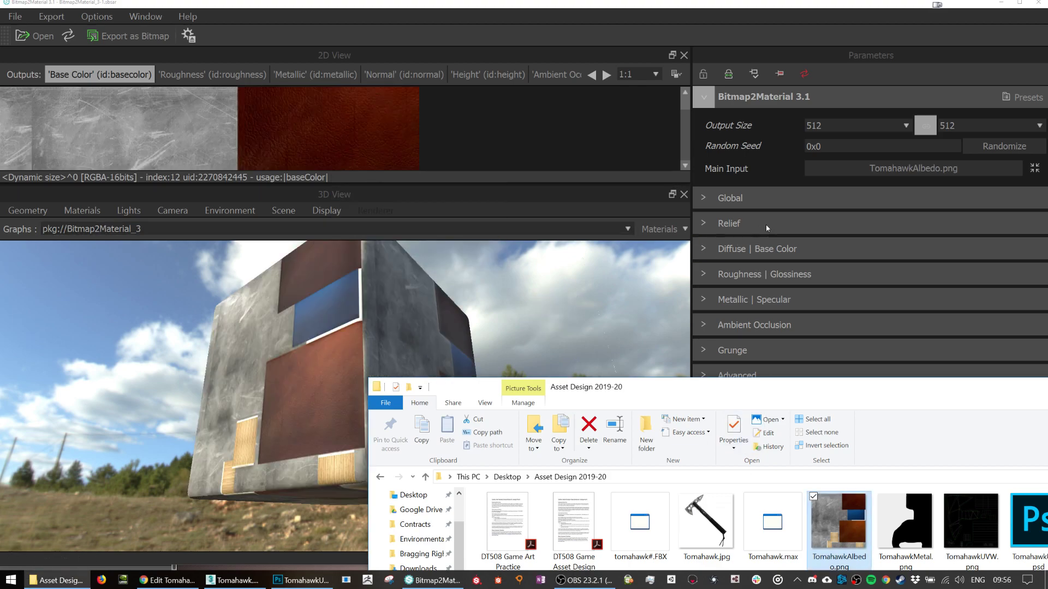
drag(842, 386, 477, 349)
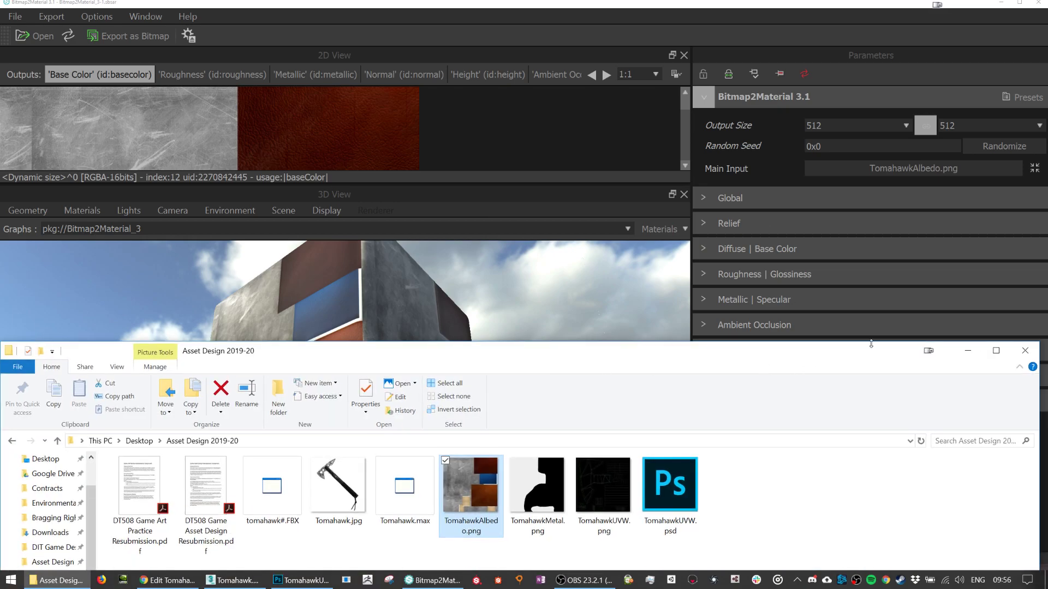
click(969, 351)
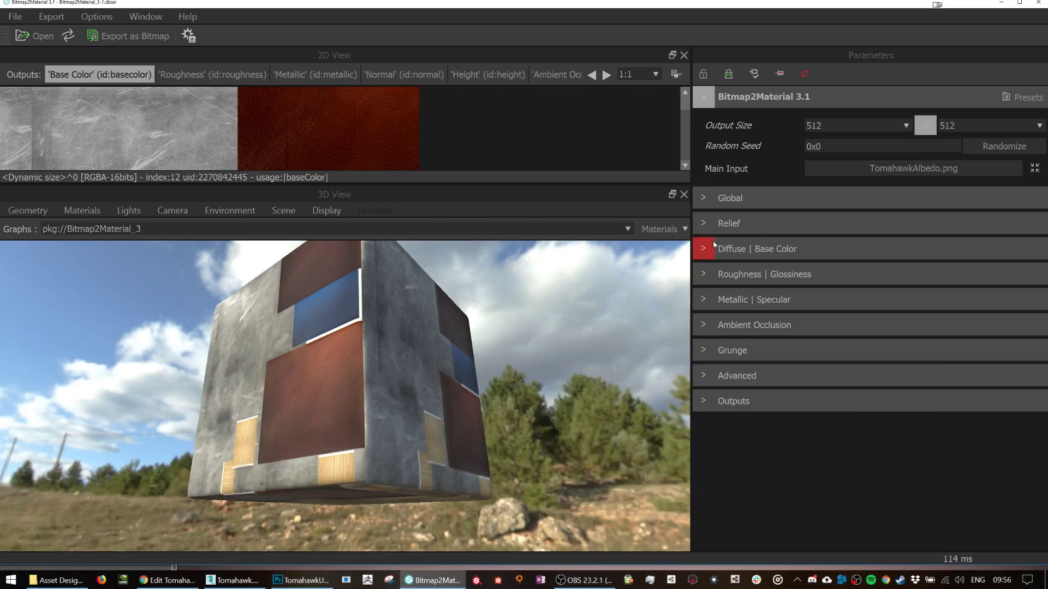
Set the Relief Balance low frequencies to -0.797 and inspect the surface detail on the preview cube.
click(762, 223)
drag(948, 248, 918, 249)
scroll(314, 376, up, 5)
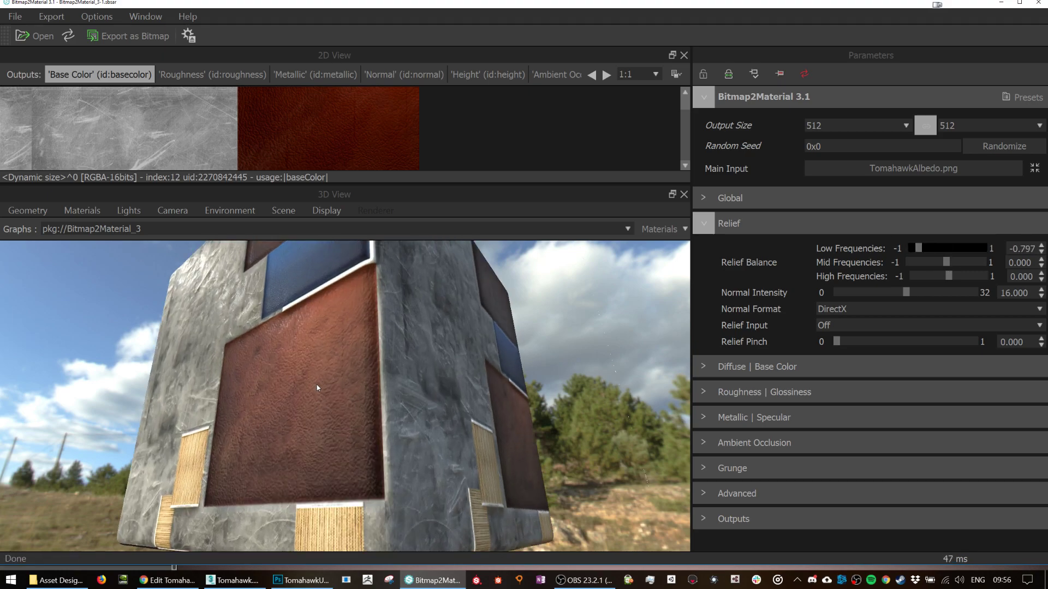
scroll(317, 388, up, 3)
drag(312, 352, 318, 339)
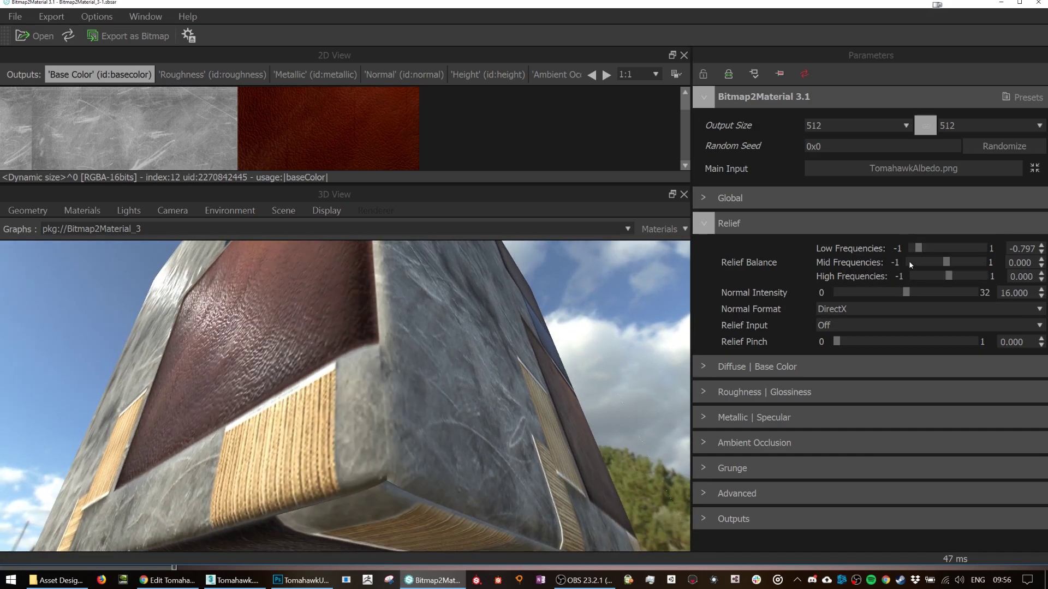
Set the Relief mid frequencies to 0.076, high frequencies to 0.613 and Normal Intensity to 20.844, checking the preview cube.
drag(946, 262, 933, 267)
drag(945, 266, 971, 276)
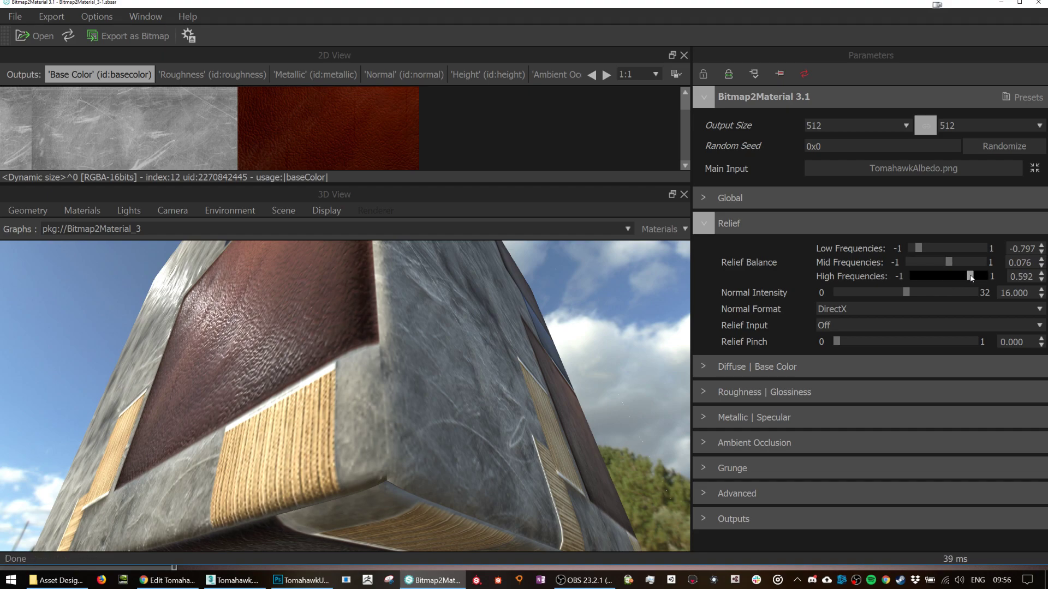
mouse_move(909, 294)
mouse_down()
mouse_move(989, 297)
mouse_move(925, 294)
mouse_up()
drag(103, 358, 382, 377)
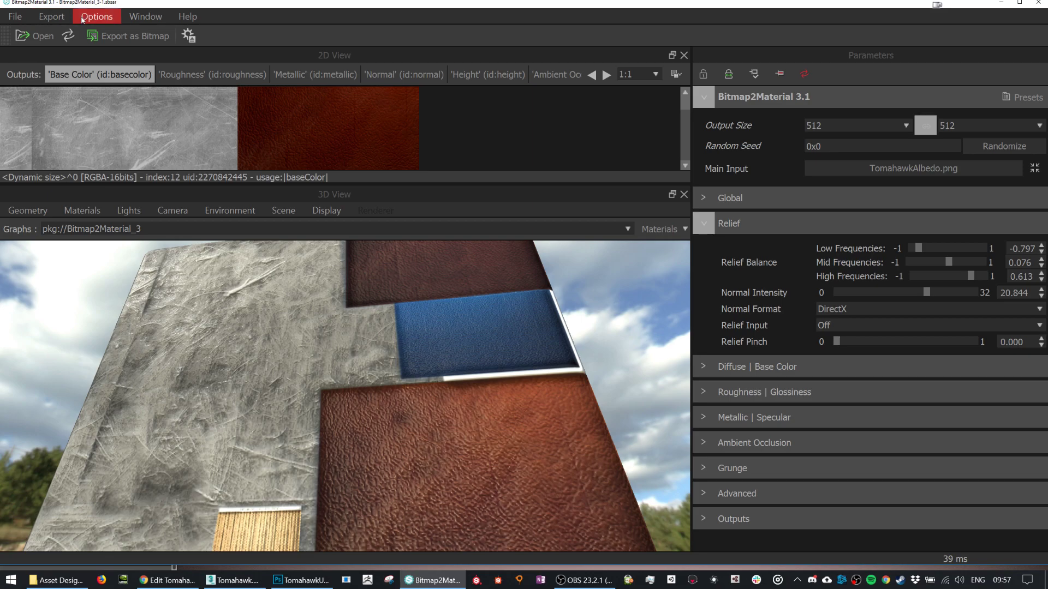
Start a bitmap export and mark only the Normal map among the outputs to export.
click(52, 16)
click(65, 39)
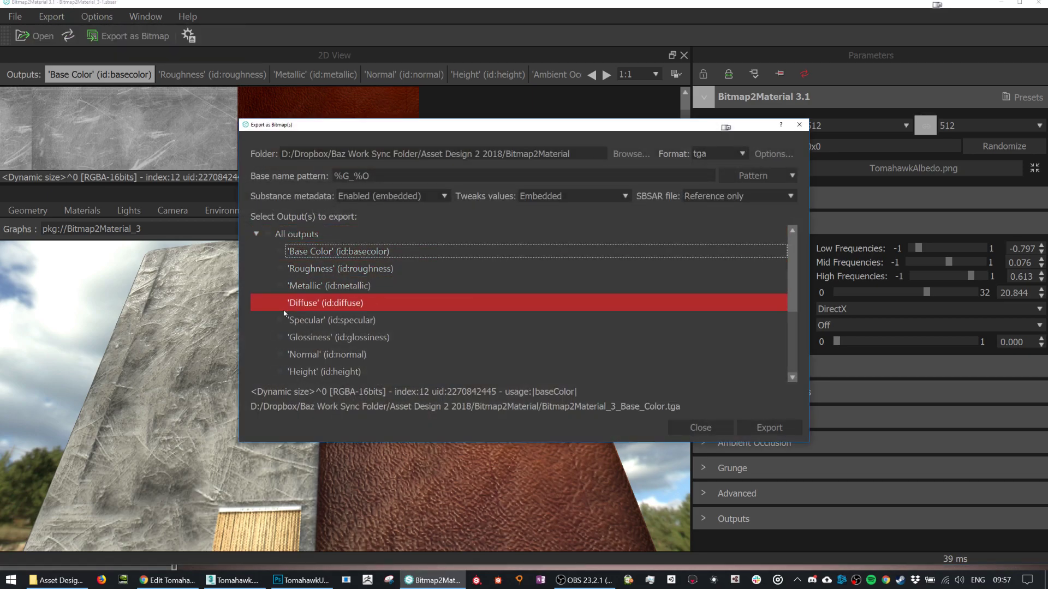
click(283, 354)
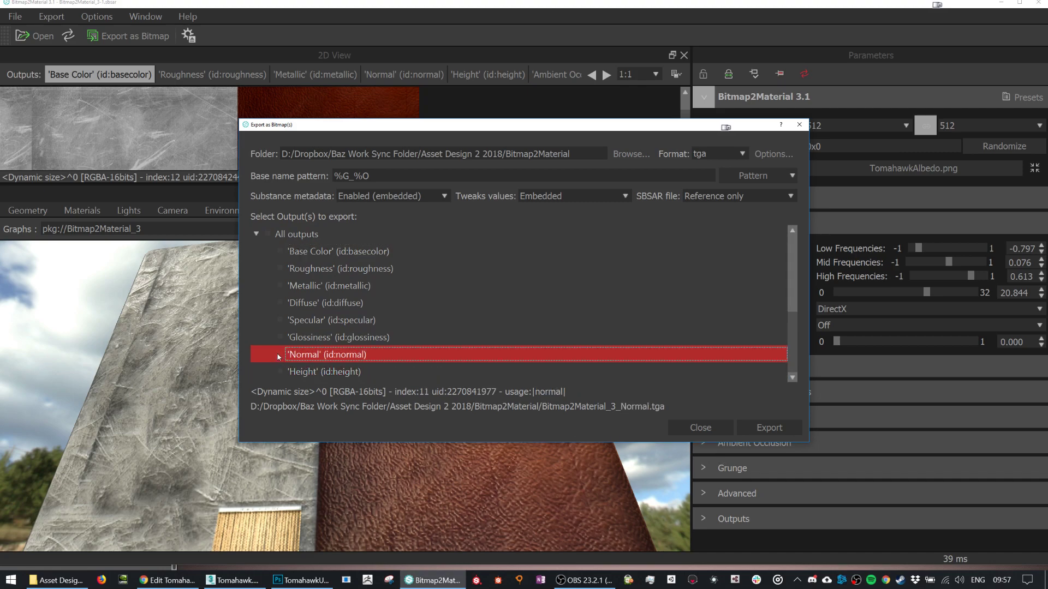
click(273, 235)
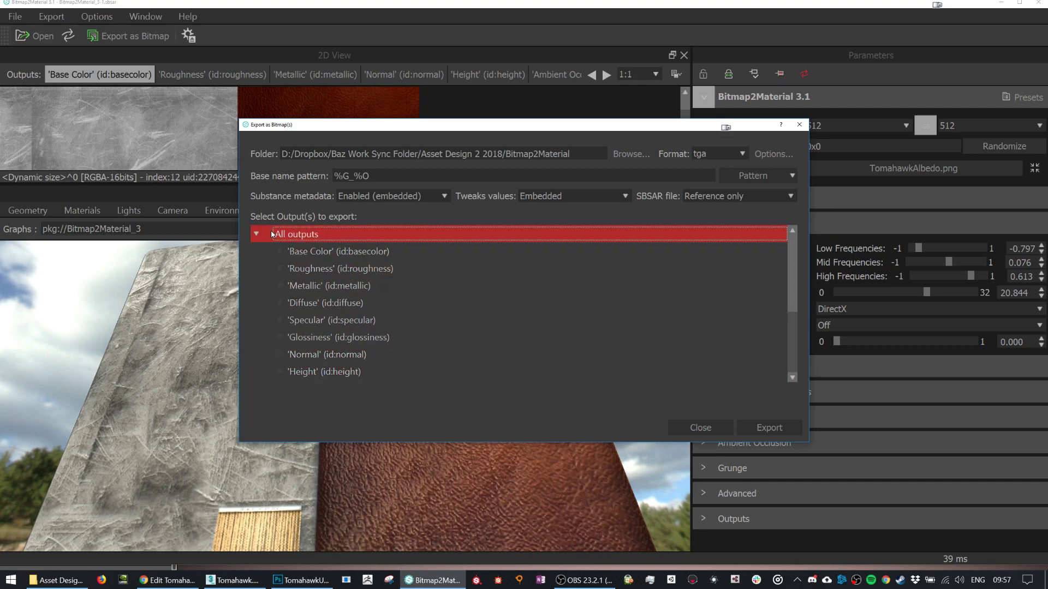
click(257, 234)
click(259, 234)
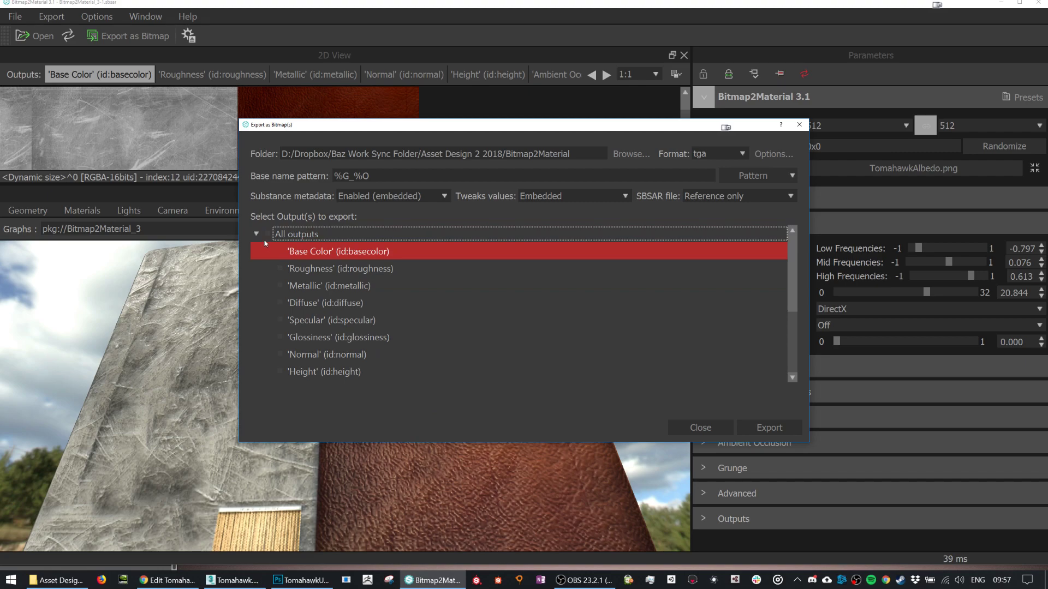
click(261, 234)
click(265, 234)
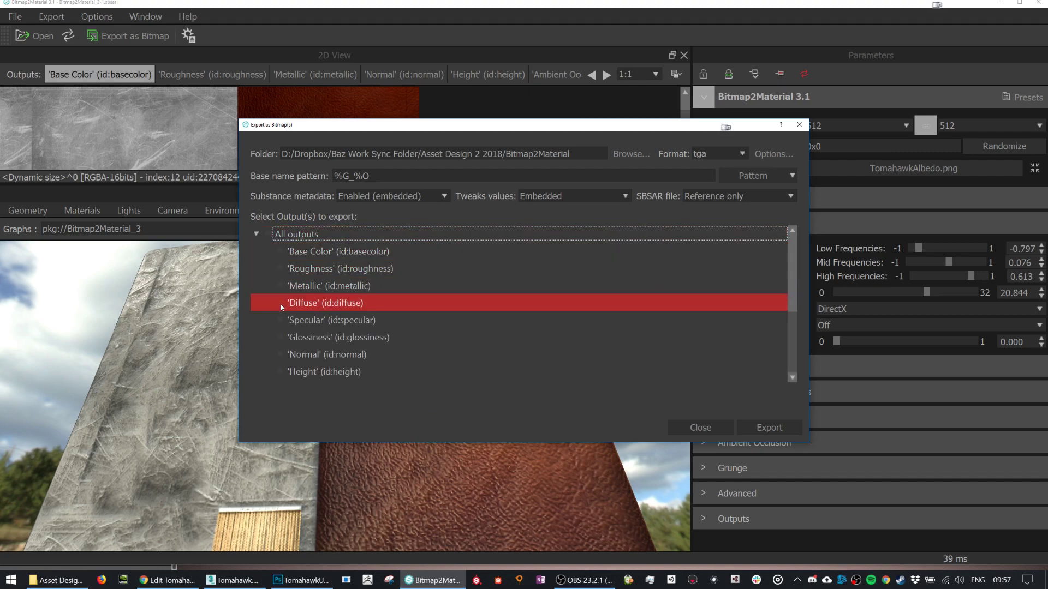
click(283, 355)
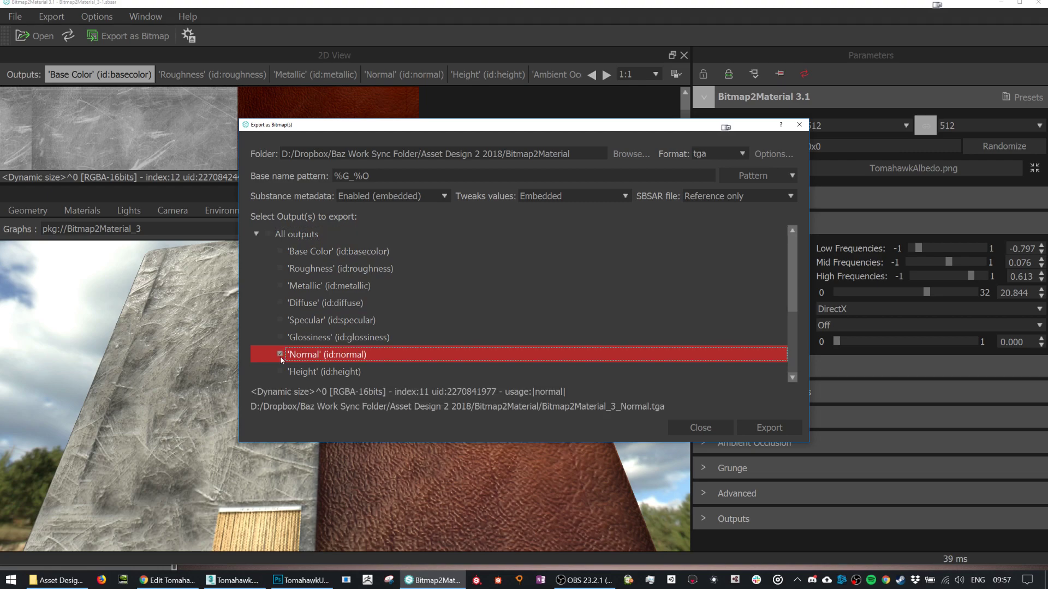
Choose the Asset Design 2019-20 folder on the Desktop as the output directory and export the Normal map there.
click(745, 425)
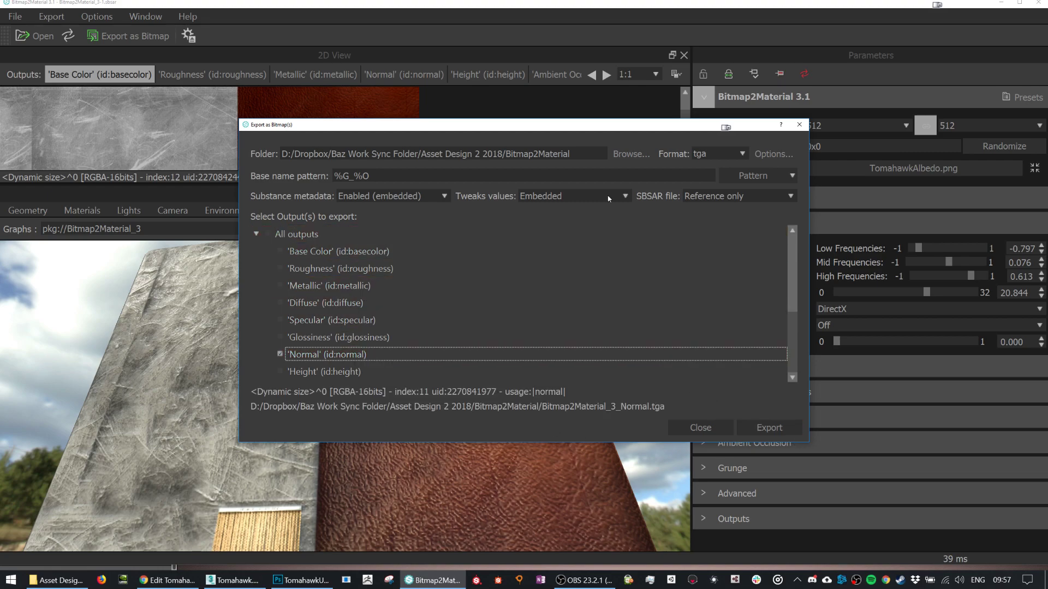
click(628, 155)
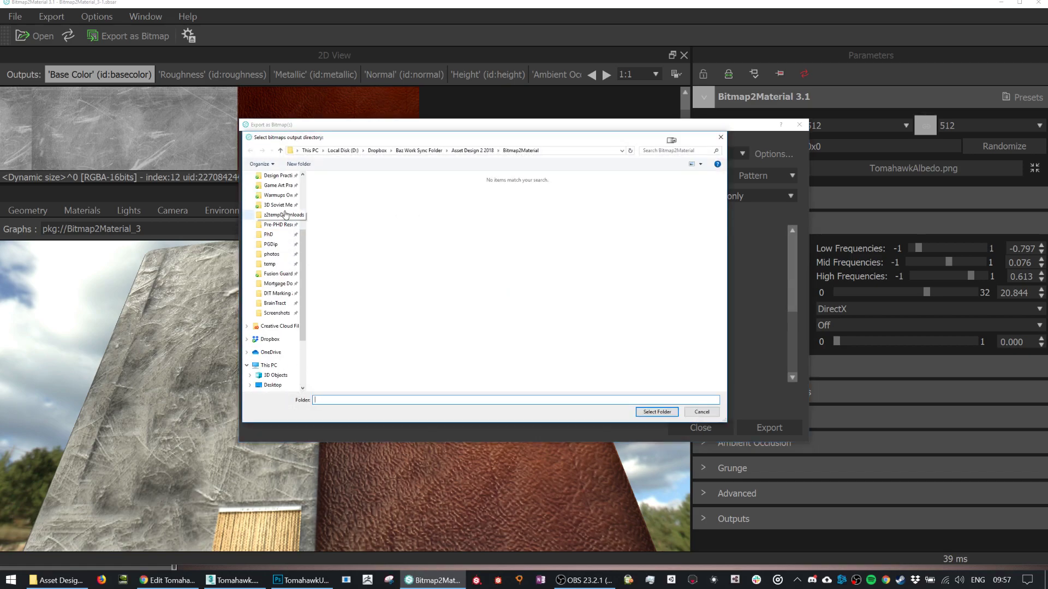
click(275, 204)
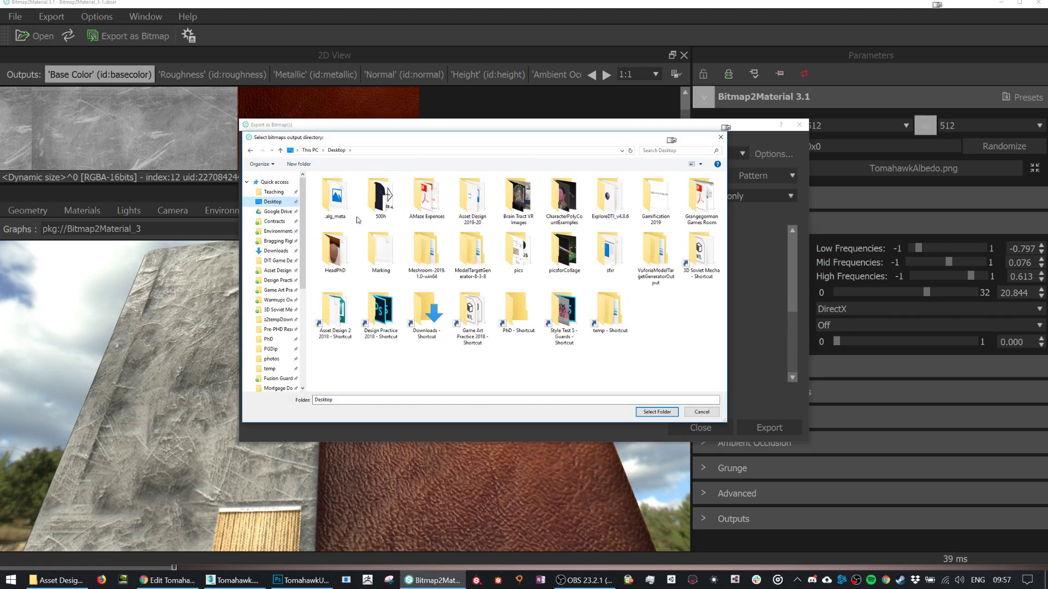
click(429, 210)
click(474, 217)
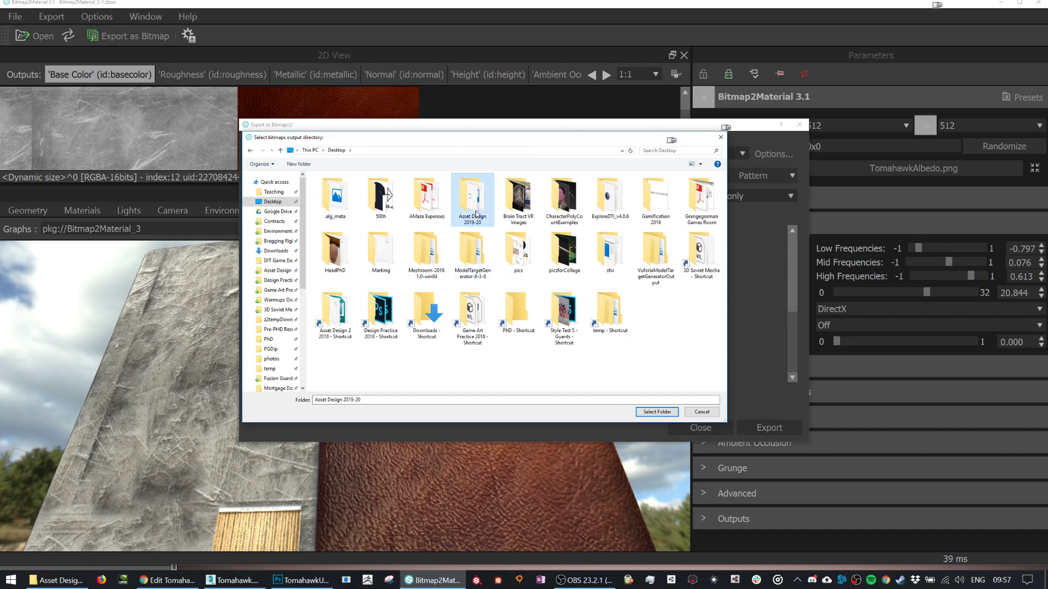
double_click(479, 206)
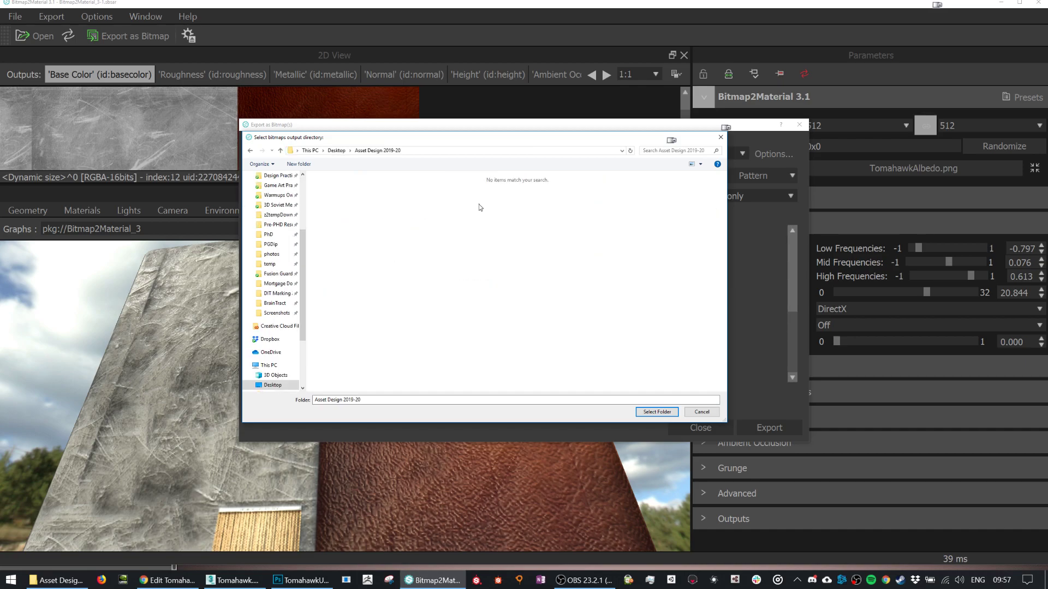
click(656, 412)
click(770, 428)
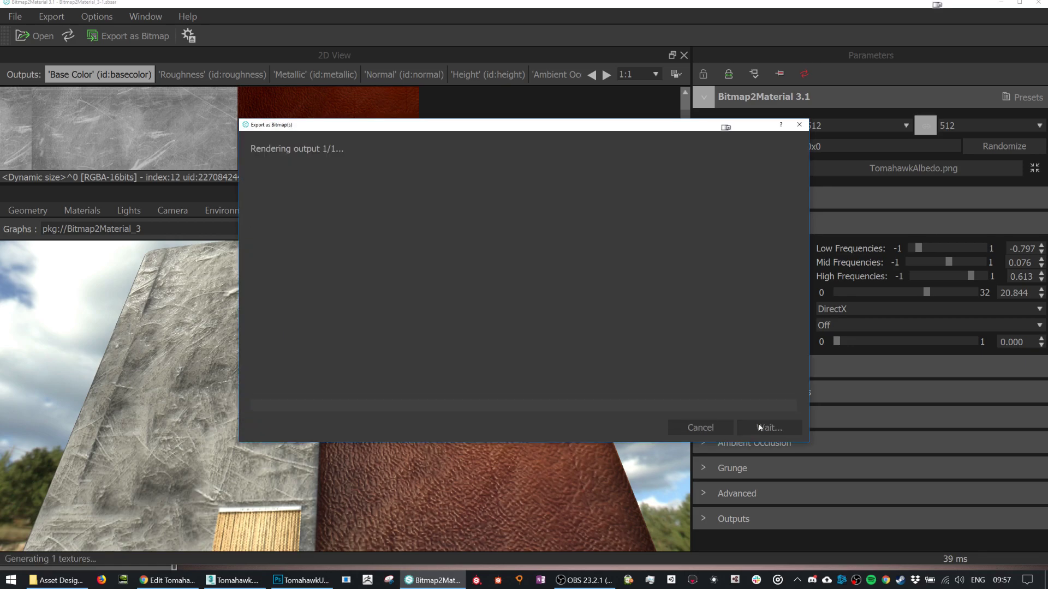
Bring up the Asset Design 2019-20 folder window and locate the exported Bitmap2Material_3_Normal.tga.
click(60, 580)
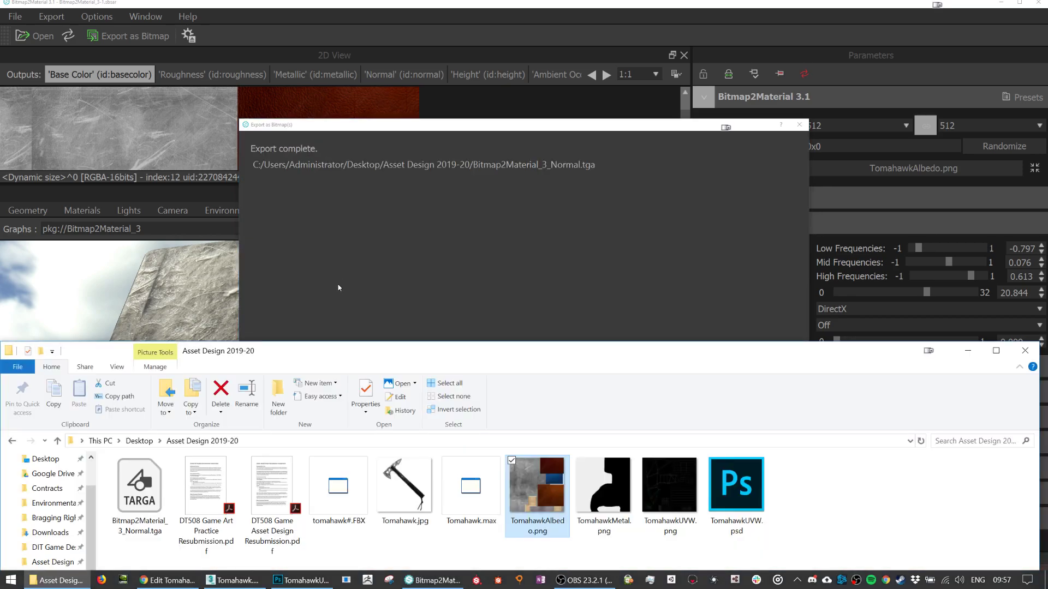
drag(343, 352, 386, 146)
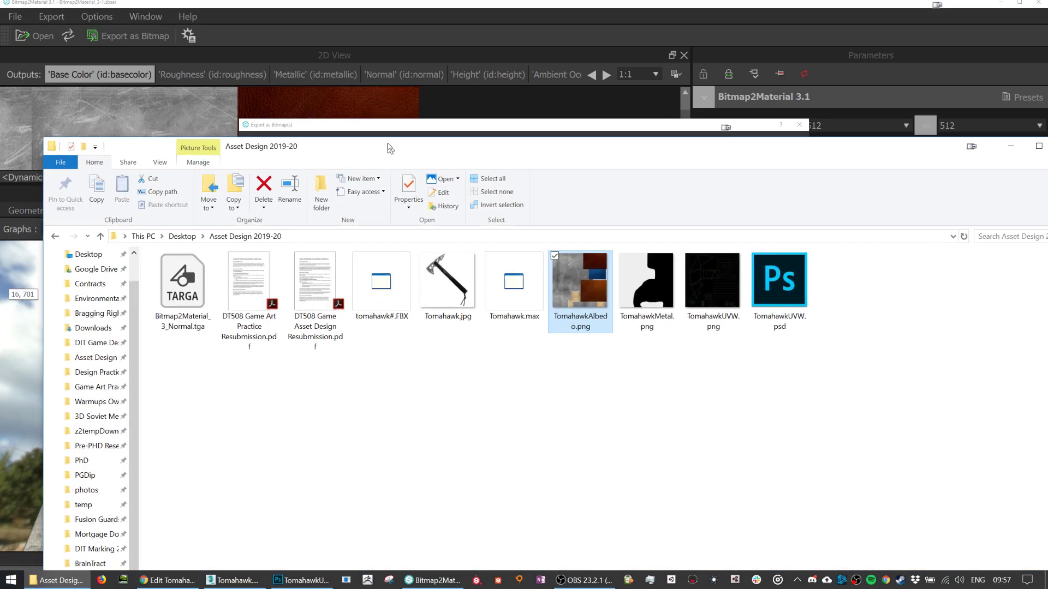
click(174, 303)
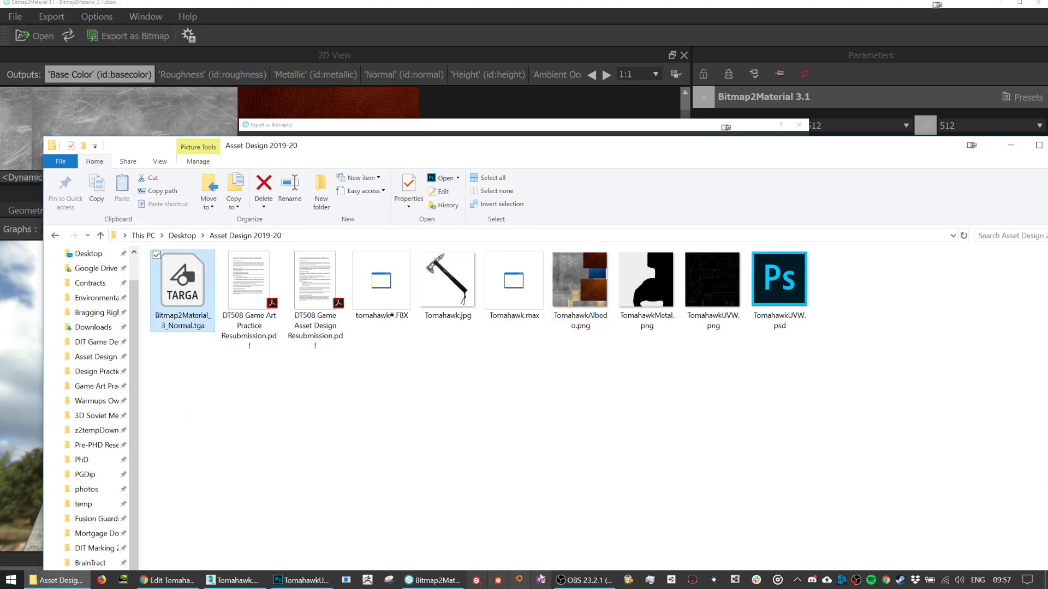
Switch to the Sketchfab editor, enable the material's Normal/Bump Map and import Bitmap2Material_3_Normal.tga as its normal map texture.
click(166, 580)
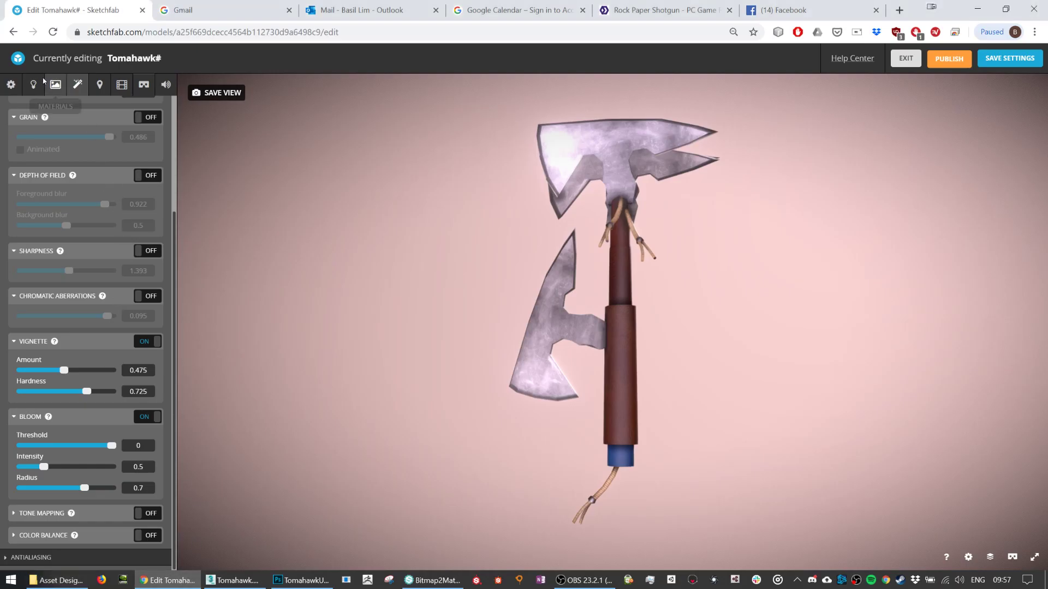
click(55, 84)
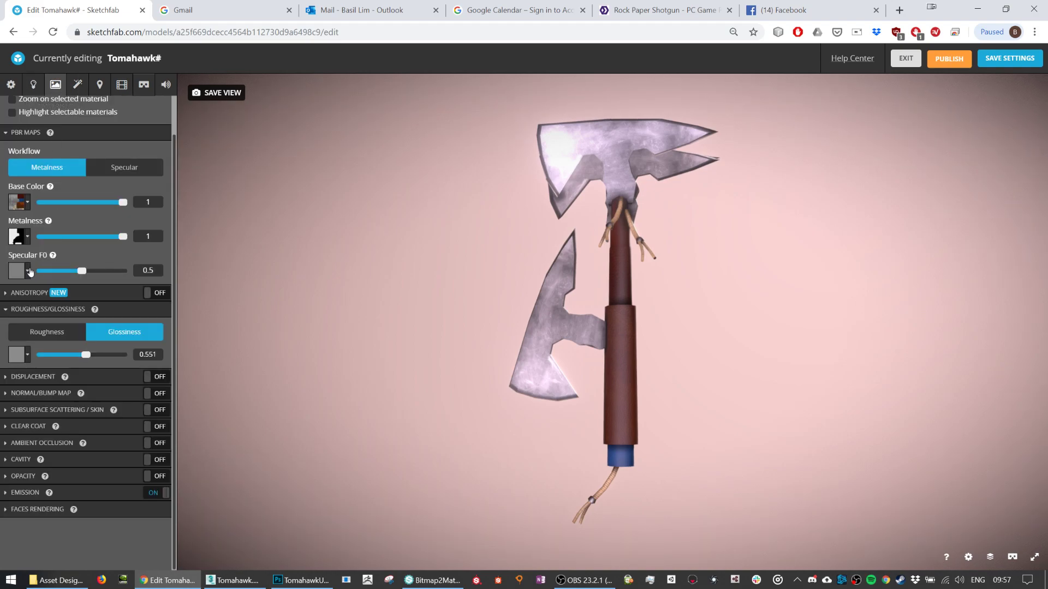
click(163, 397)
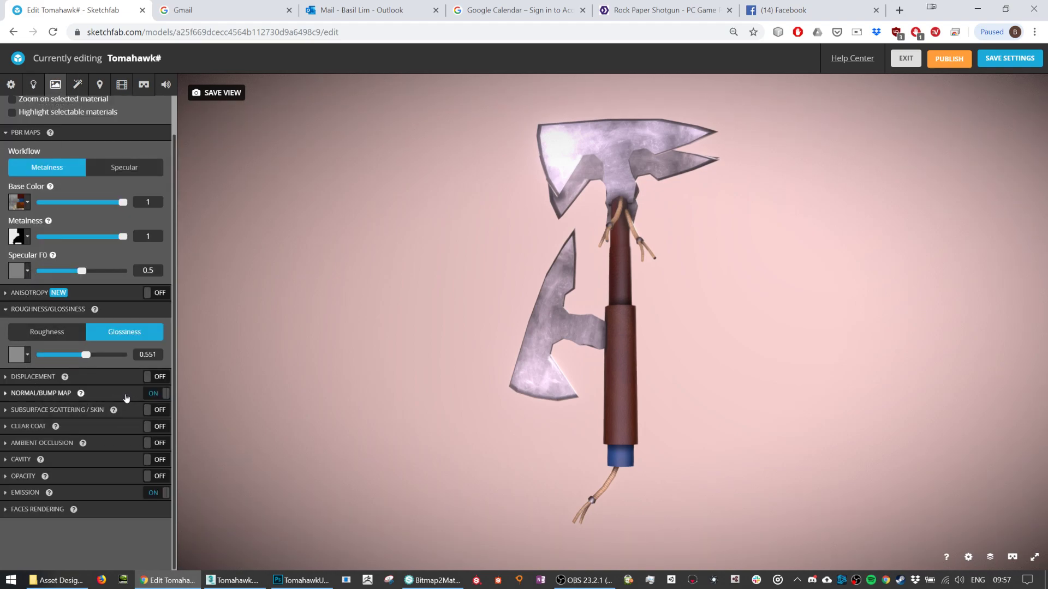
click(28, 439)
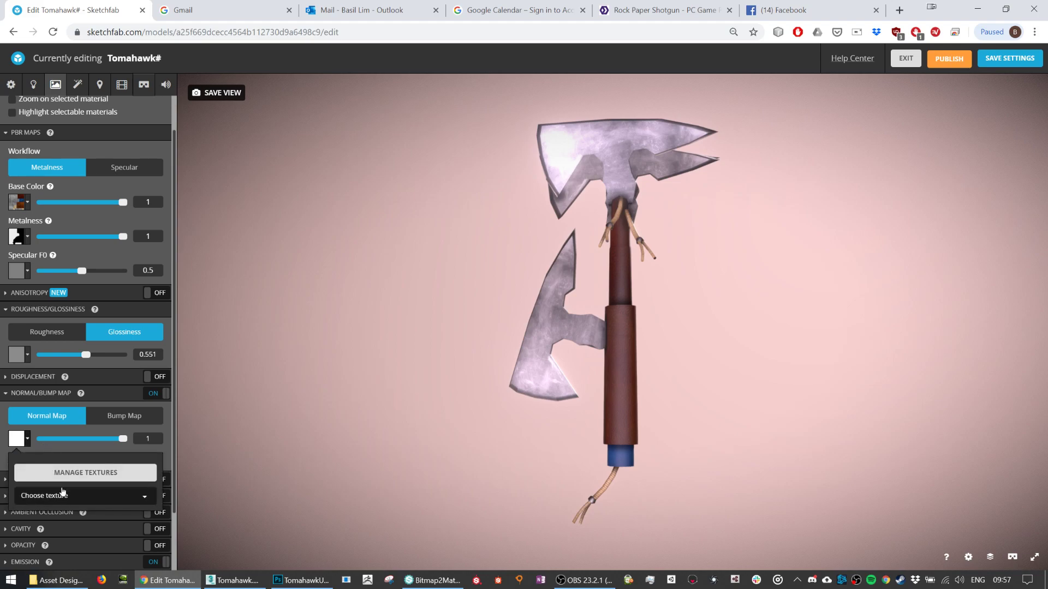
click(86, 472)
click(424, 214)
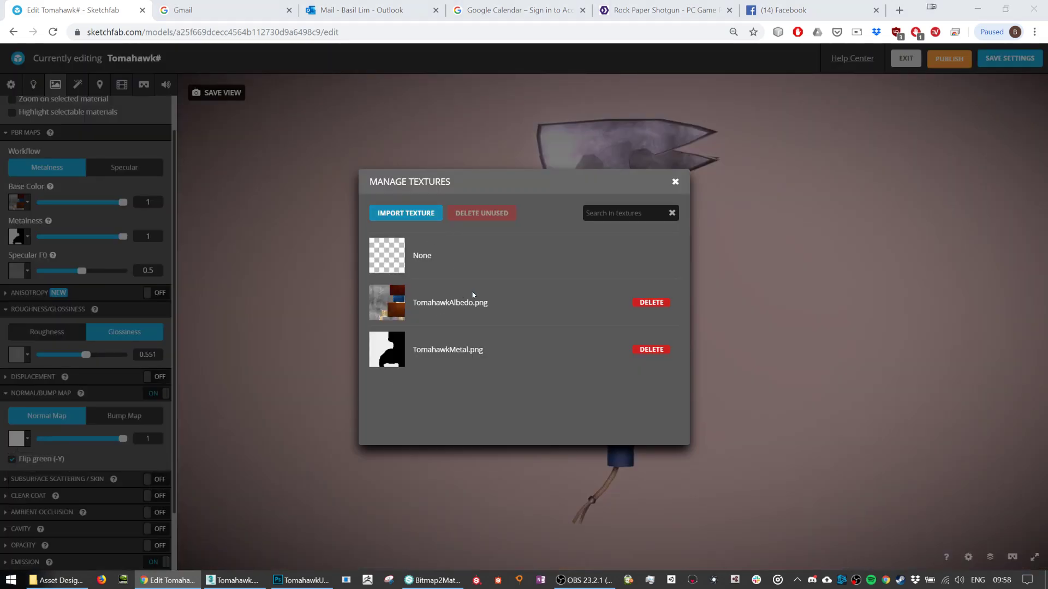
double_click(157, 110)
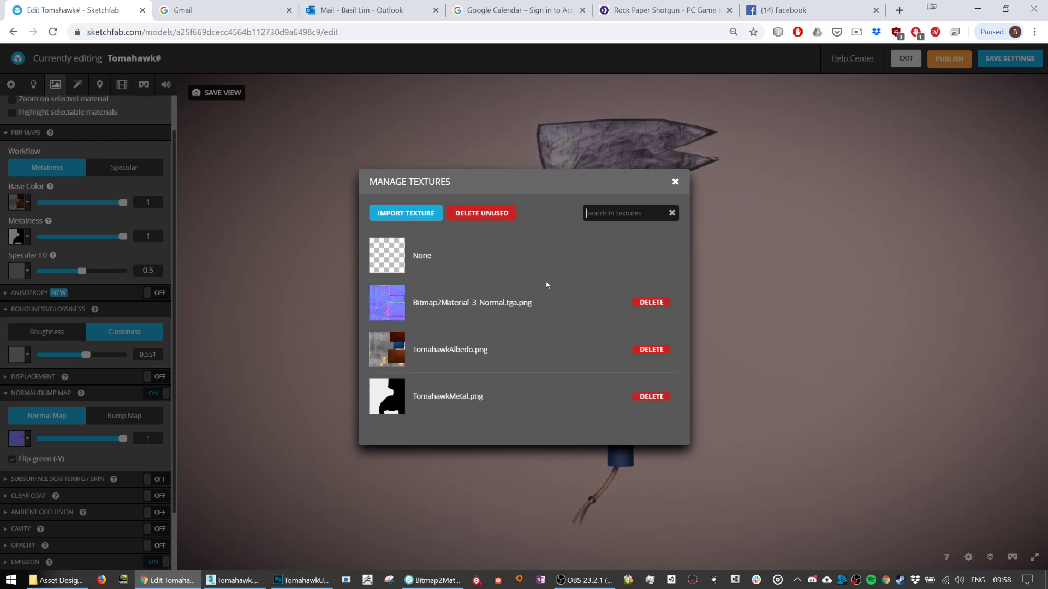
click(675, 182)
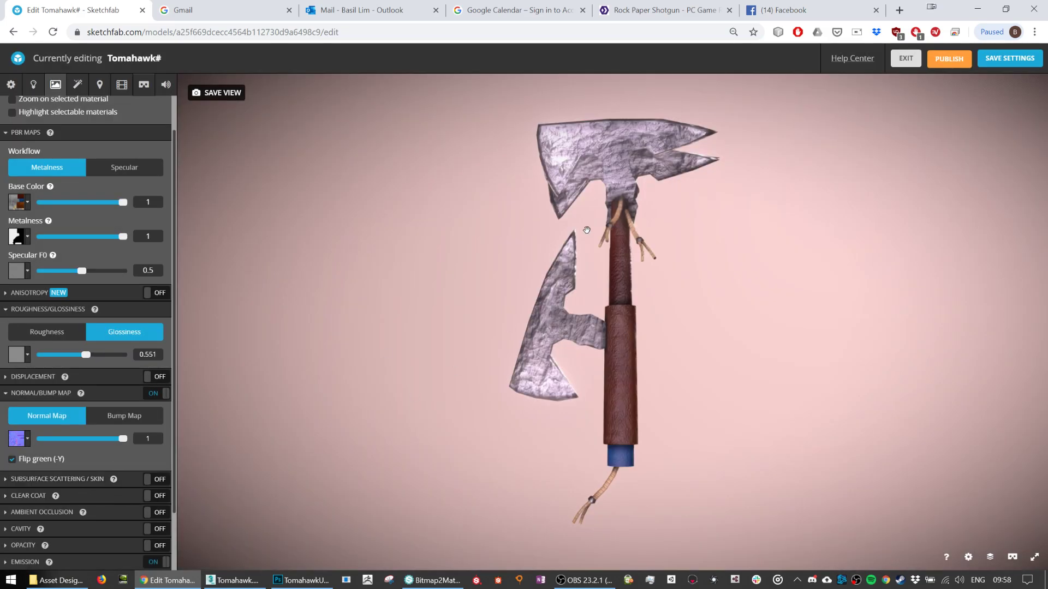
Reduce the normal map strength to 0.502 and turn off Flip green (-Y).
drag(629, 260, 507, 297)
mouse_move(124, 442)
mouse_down()
mouse_move(37, 442)
mouse_move(83, 442)
mouse_up()
click(12, 461)
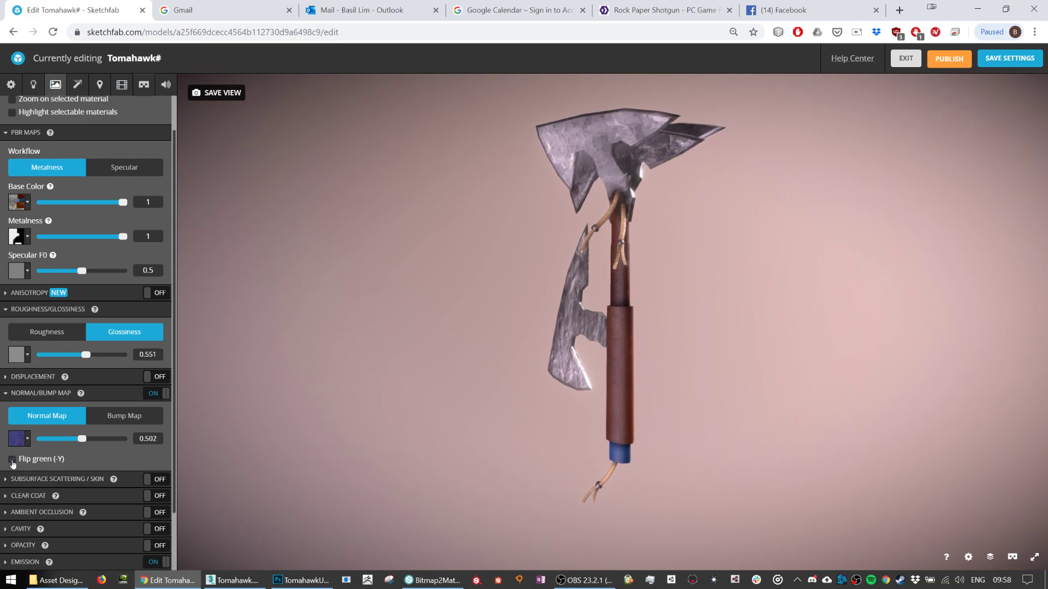
Examine the normal map's relief on the tomahawk's blades and leather handle up close and from several angles.
drag(657, 373, 640, 347)
drag(639, 116, 638, 308)
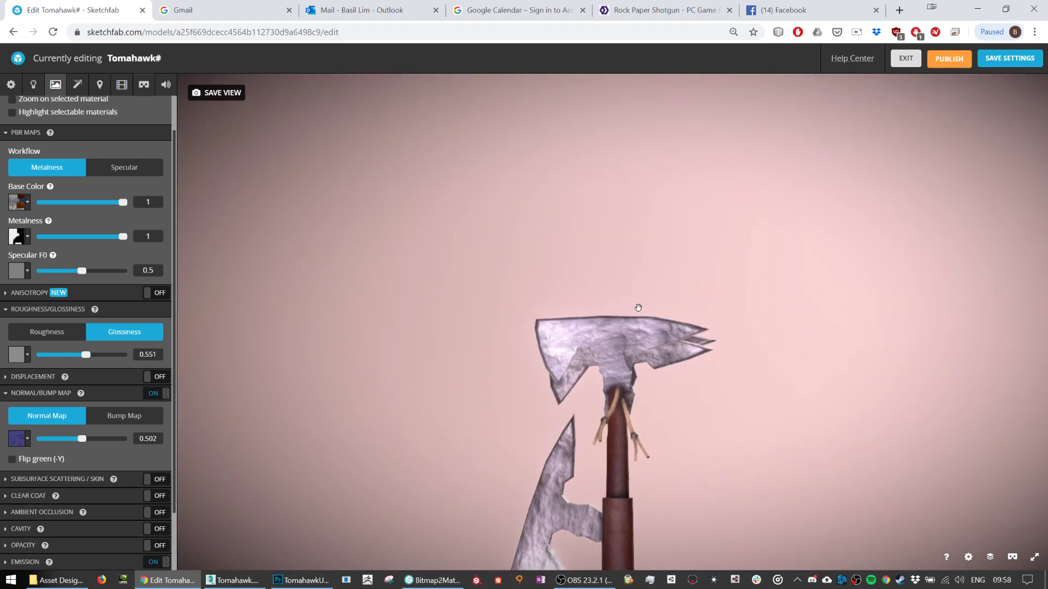
scroll(638, 308, up, 8)
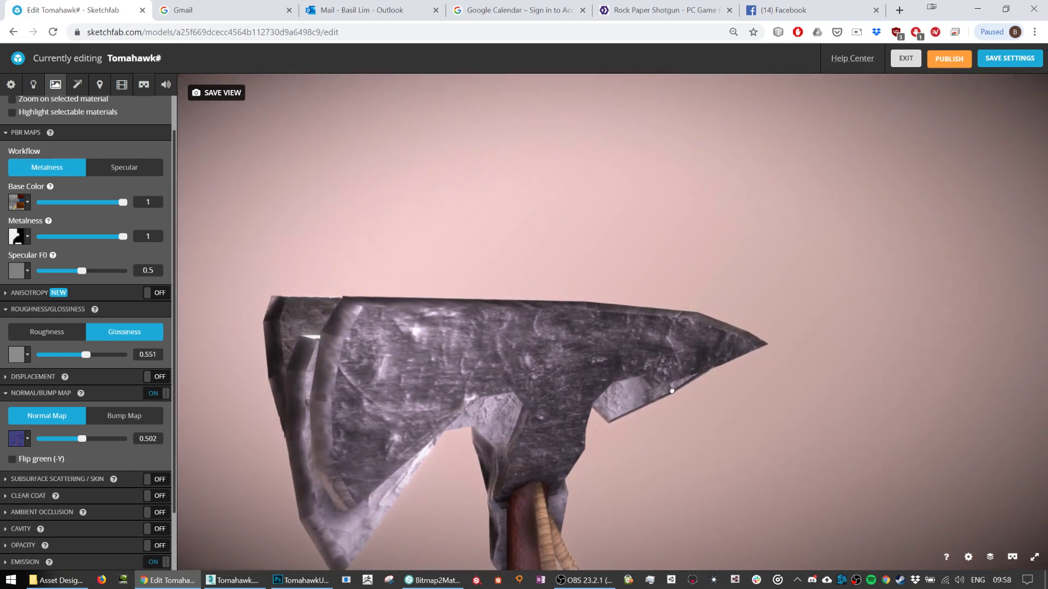
drag(672, 390, 625, 382)
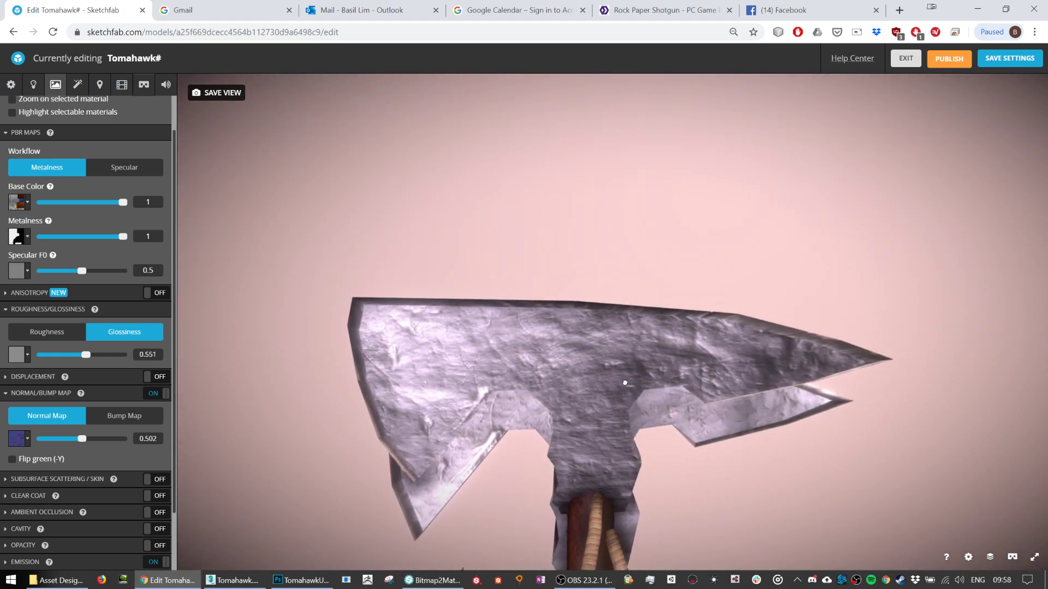
drag(624, 382, 670, 419)
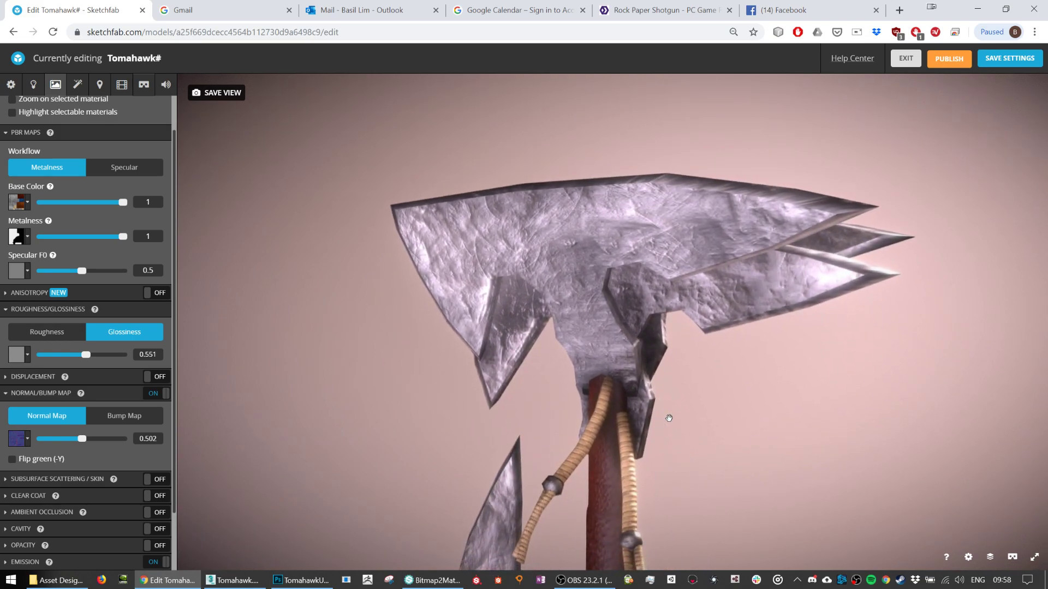
drag(672, 423, 679, 458)
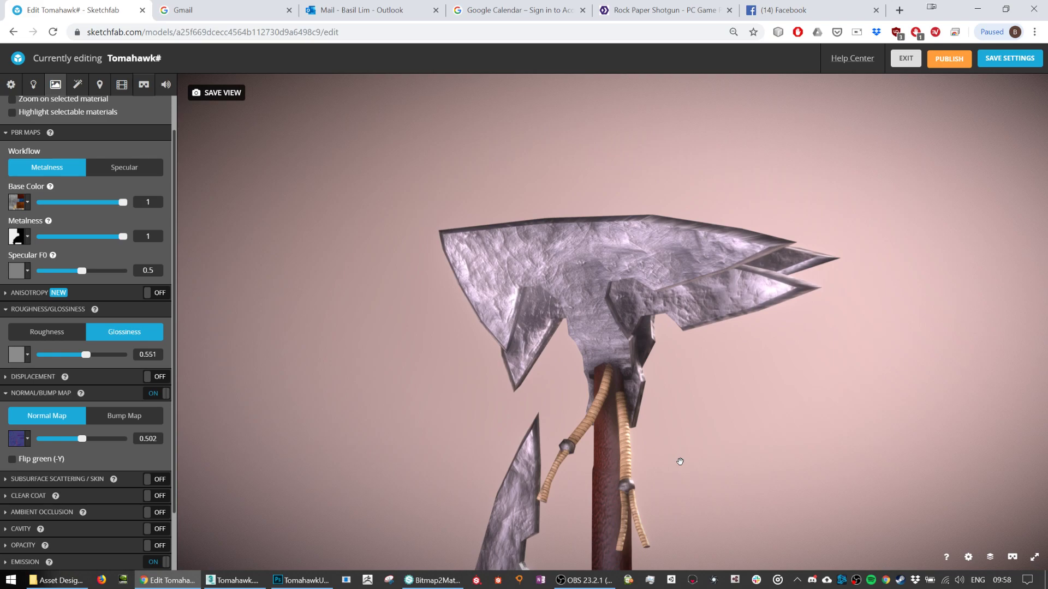
drag(607, 489, 699, 182)
drag(688, 346, 724, 243)
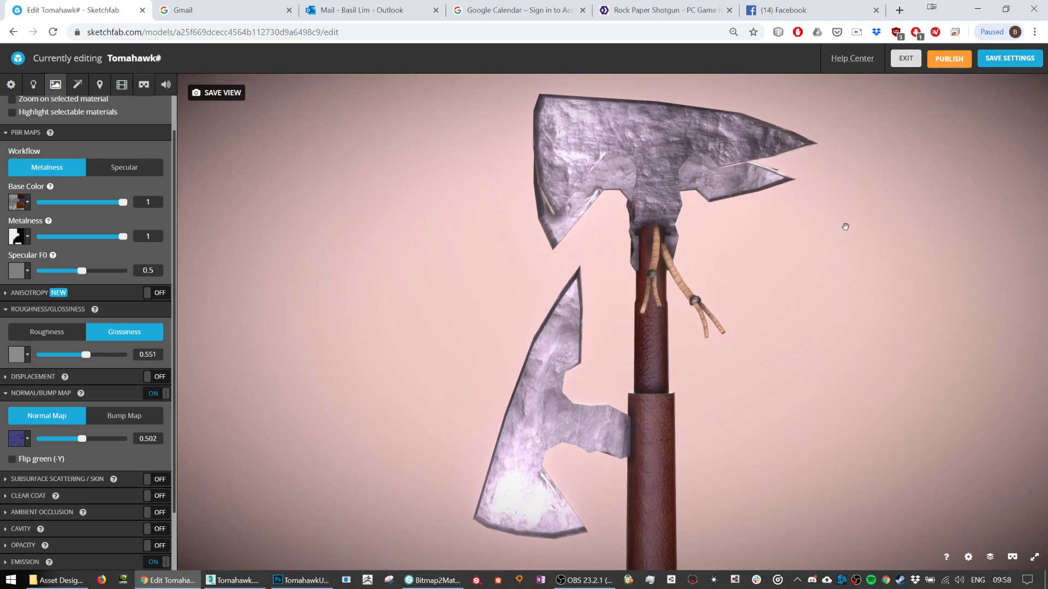
Save the Tomahawk# model's settings and exit the 3D editor.
click(1005, 65)
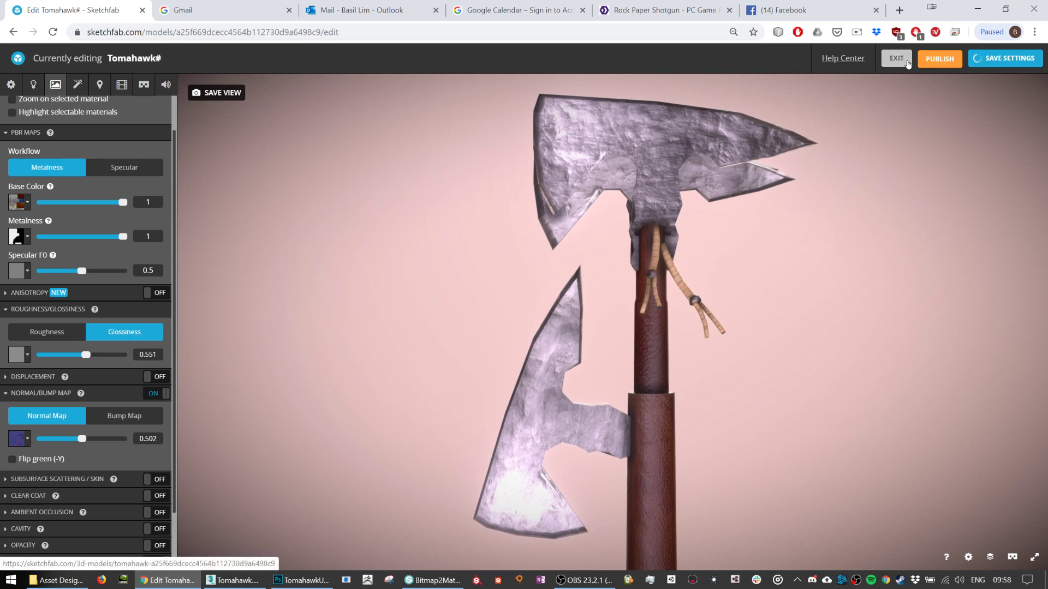
click(907, 63)
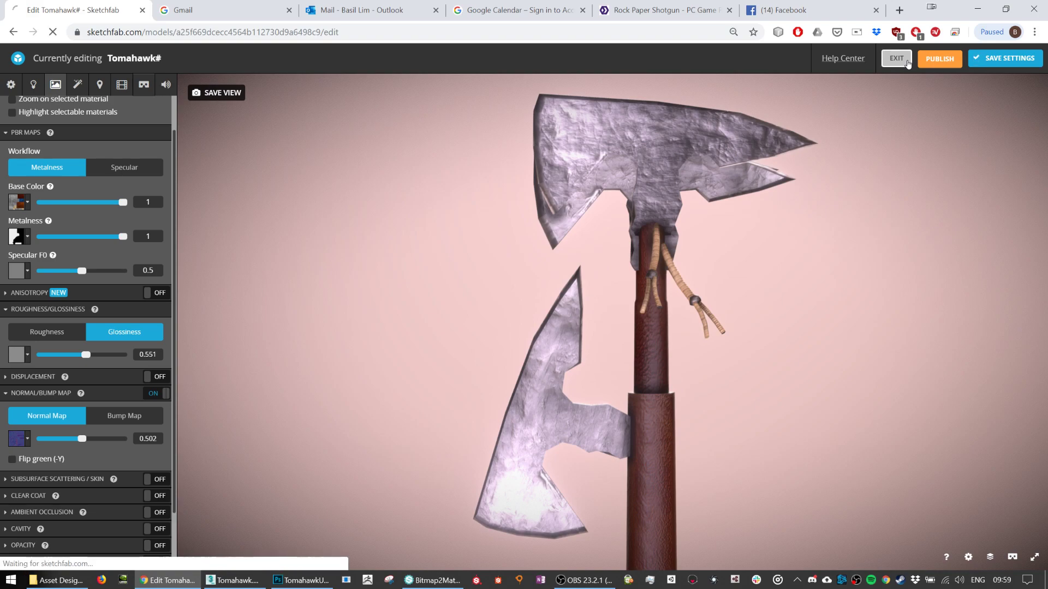